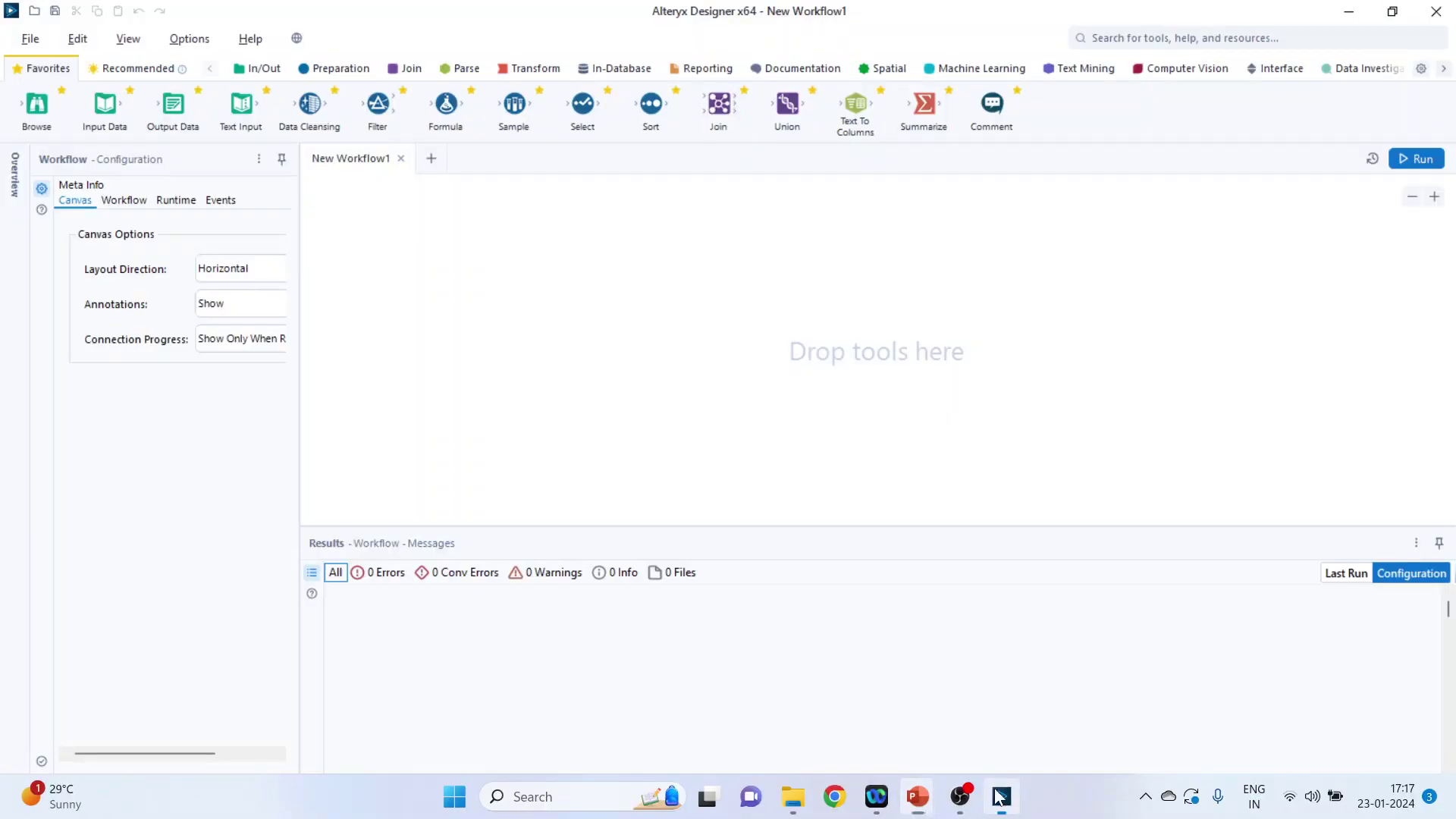
# - Add an Input Data tool reading Employee data.csv and run it to load 474 records
pyautogui.click(257, 70)
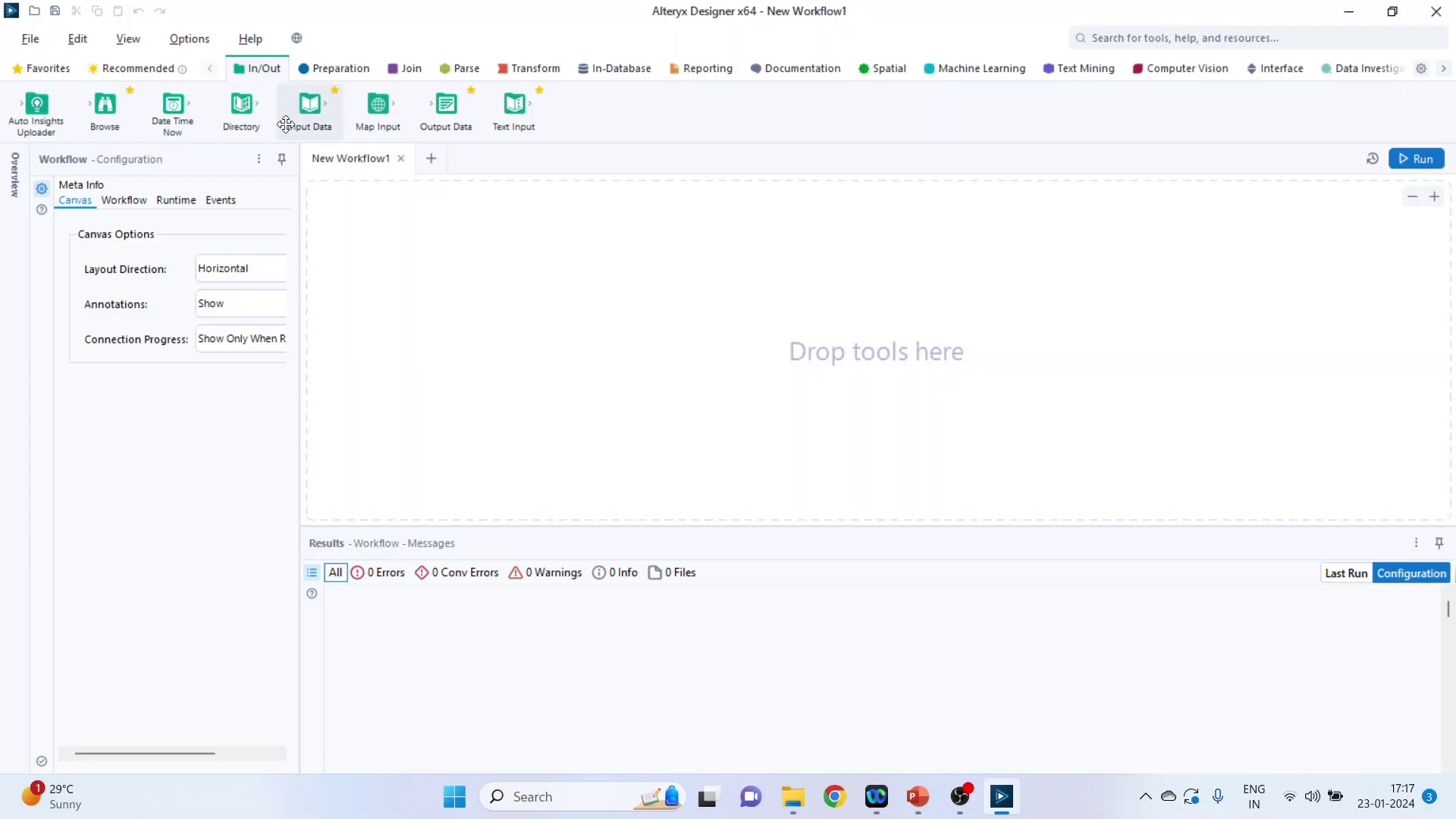
pyautogui.moveTo(310, 106); pyautogui.dragTo(393, 287)
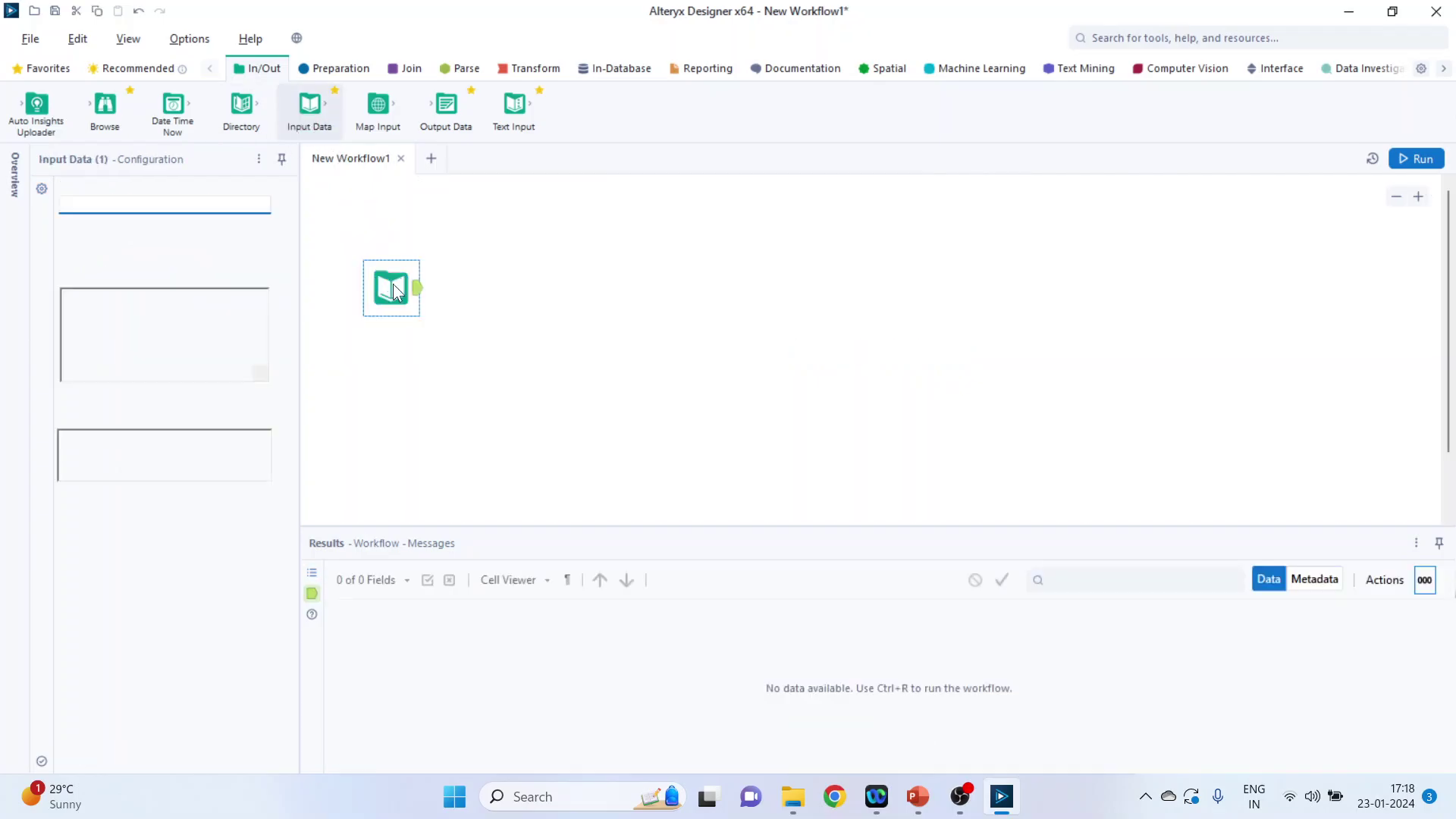
pyautogui.click(202, 236)
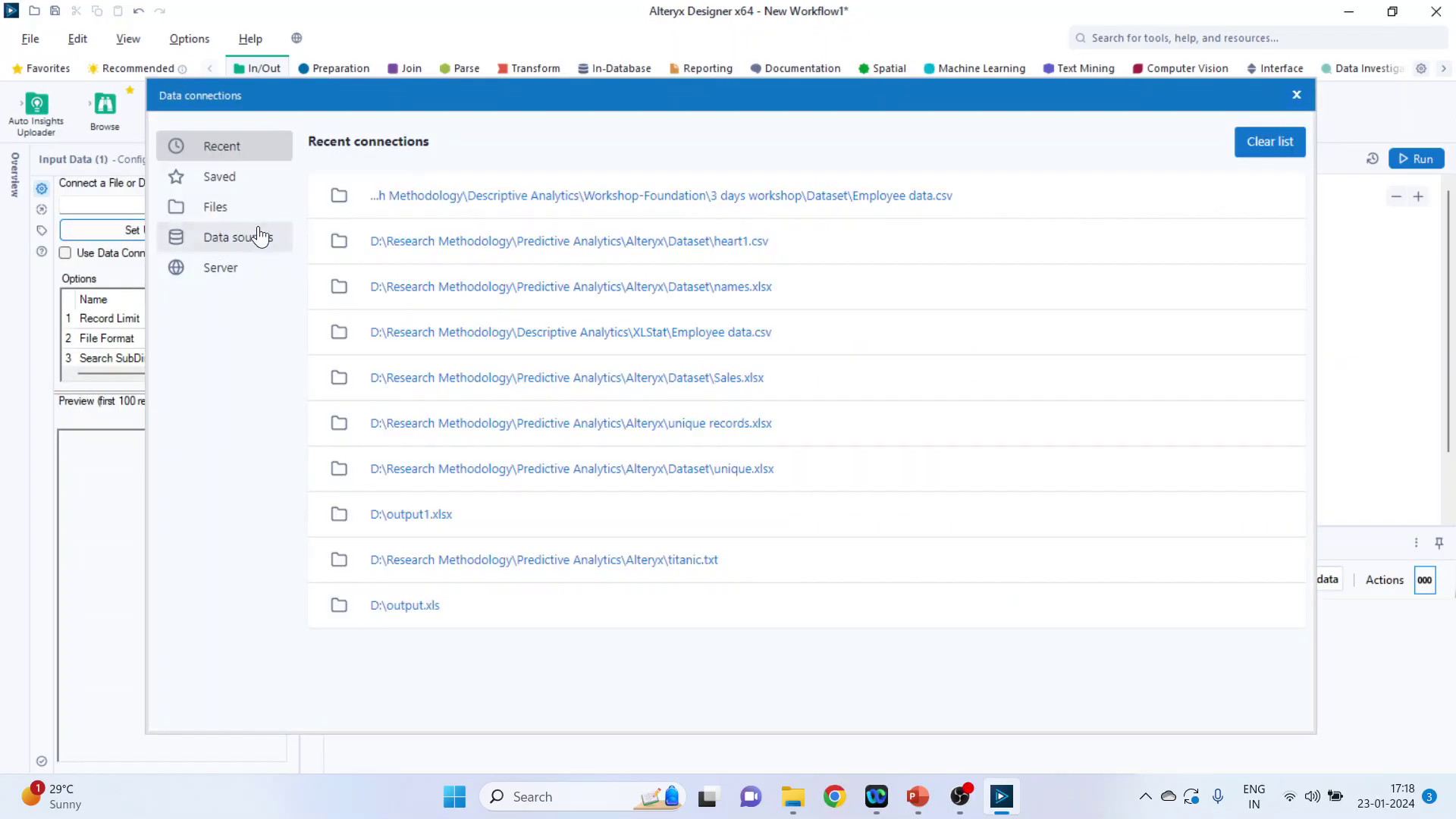
pyautogui.click(224, 217)
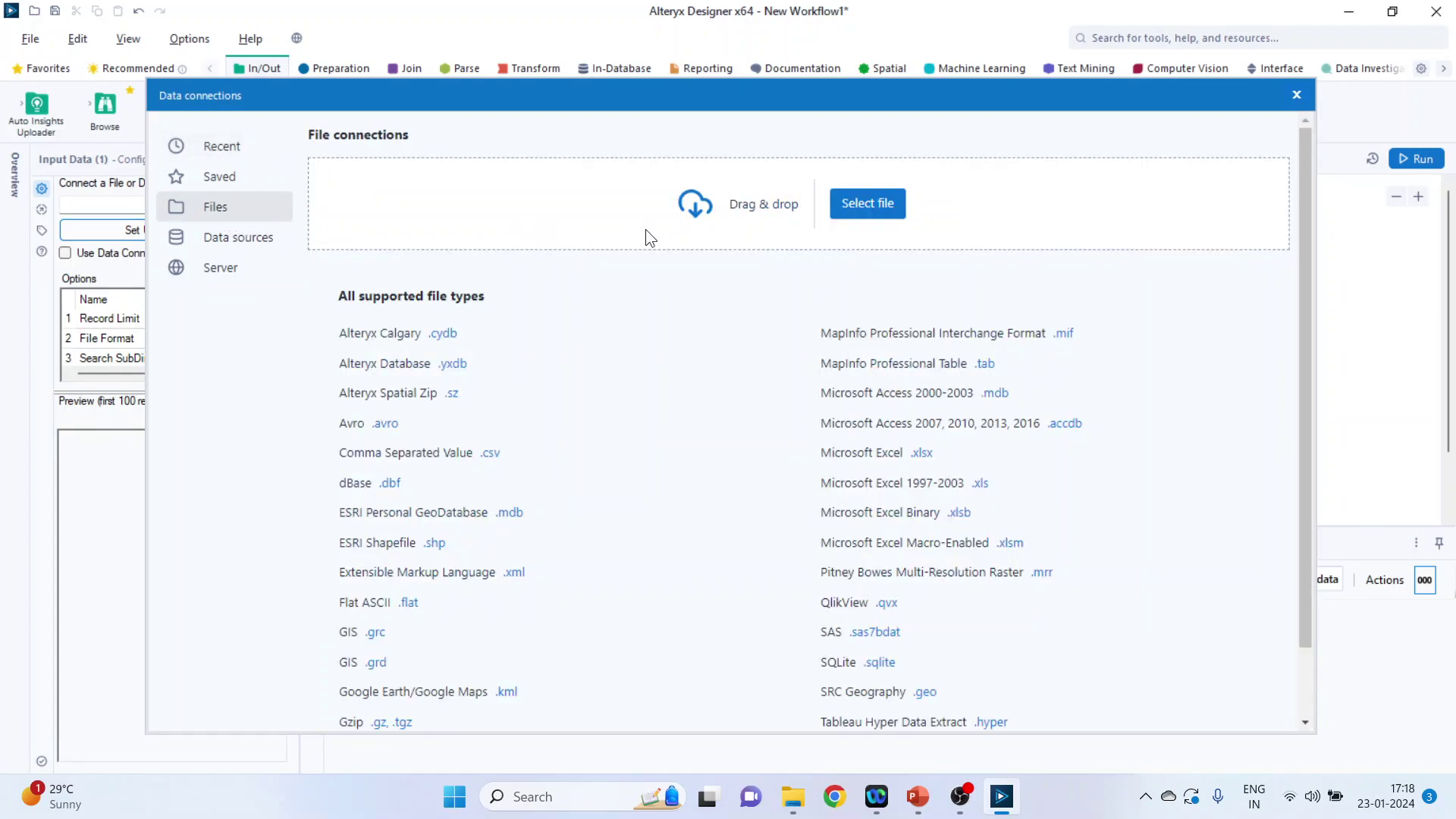
pyautogui.click(858, 203)
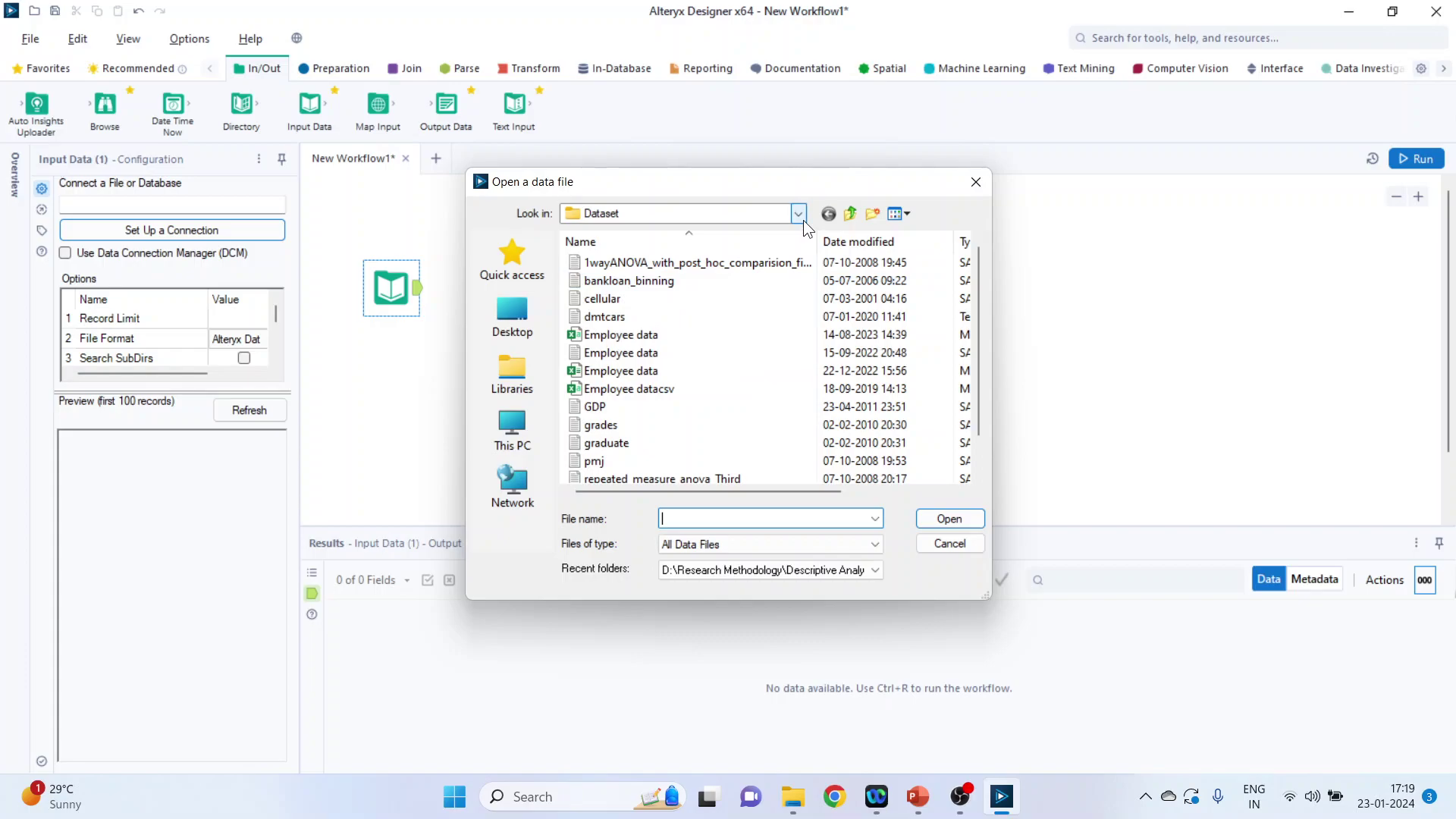
pyautogui.click(672, 334)
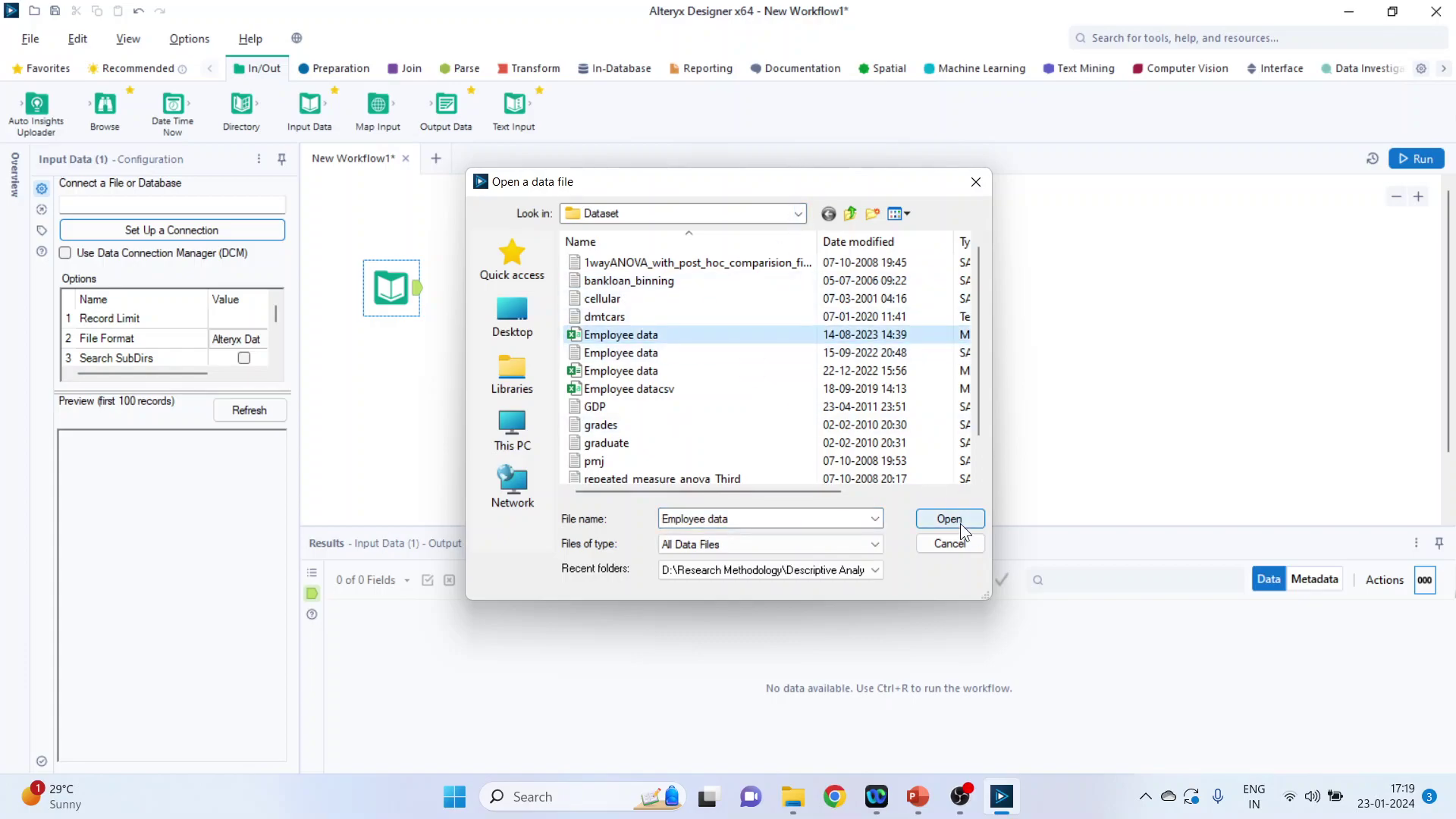
pyautogui.click(960, 521)
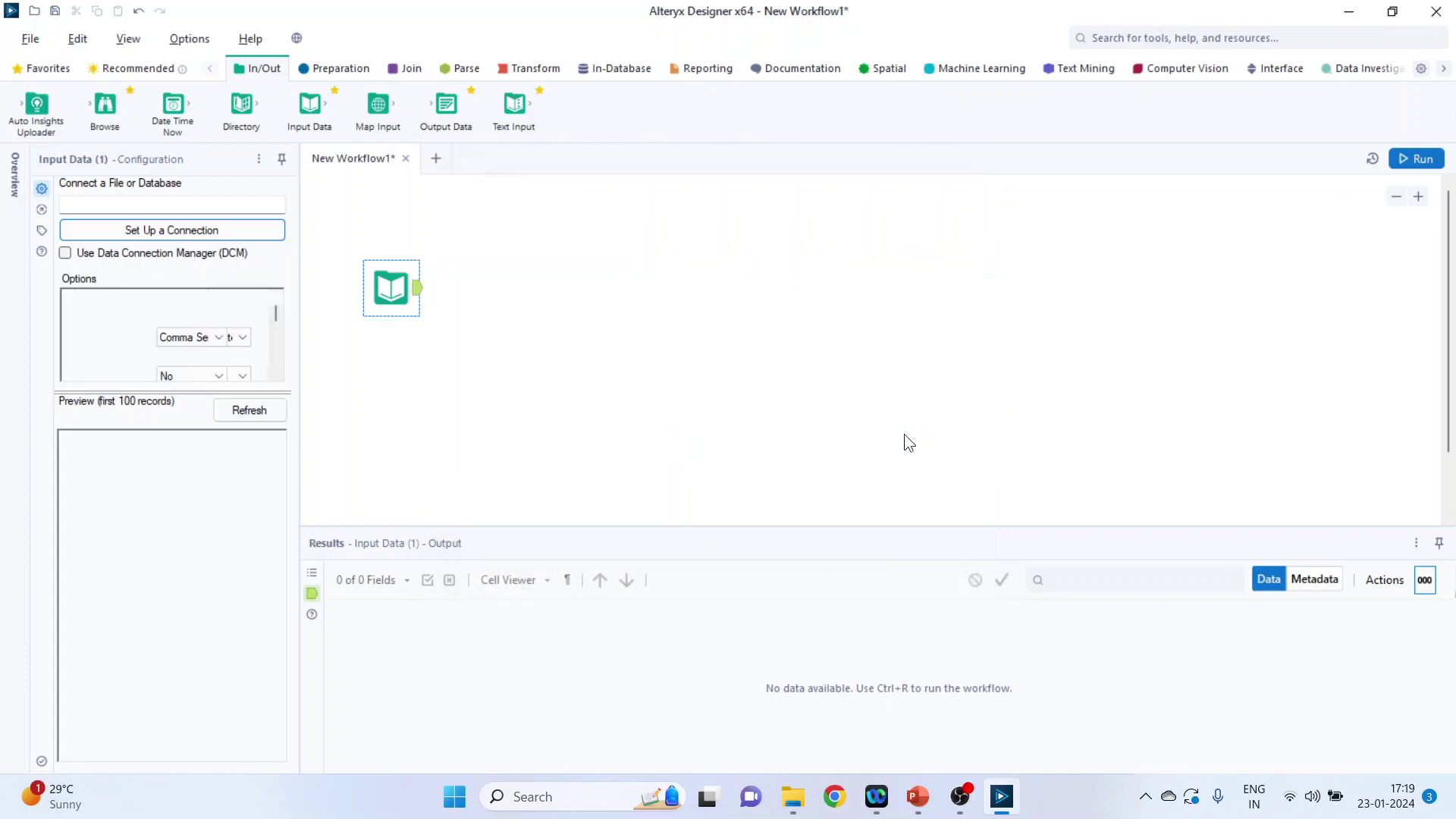
pyautogui.click(1408, 157)
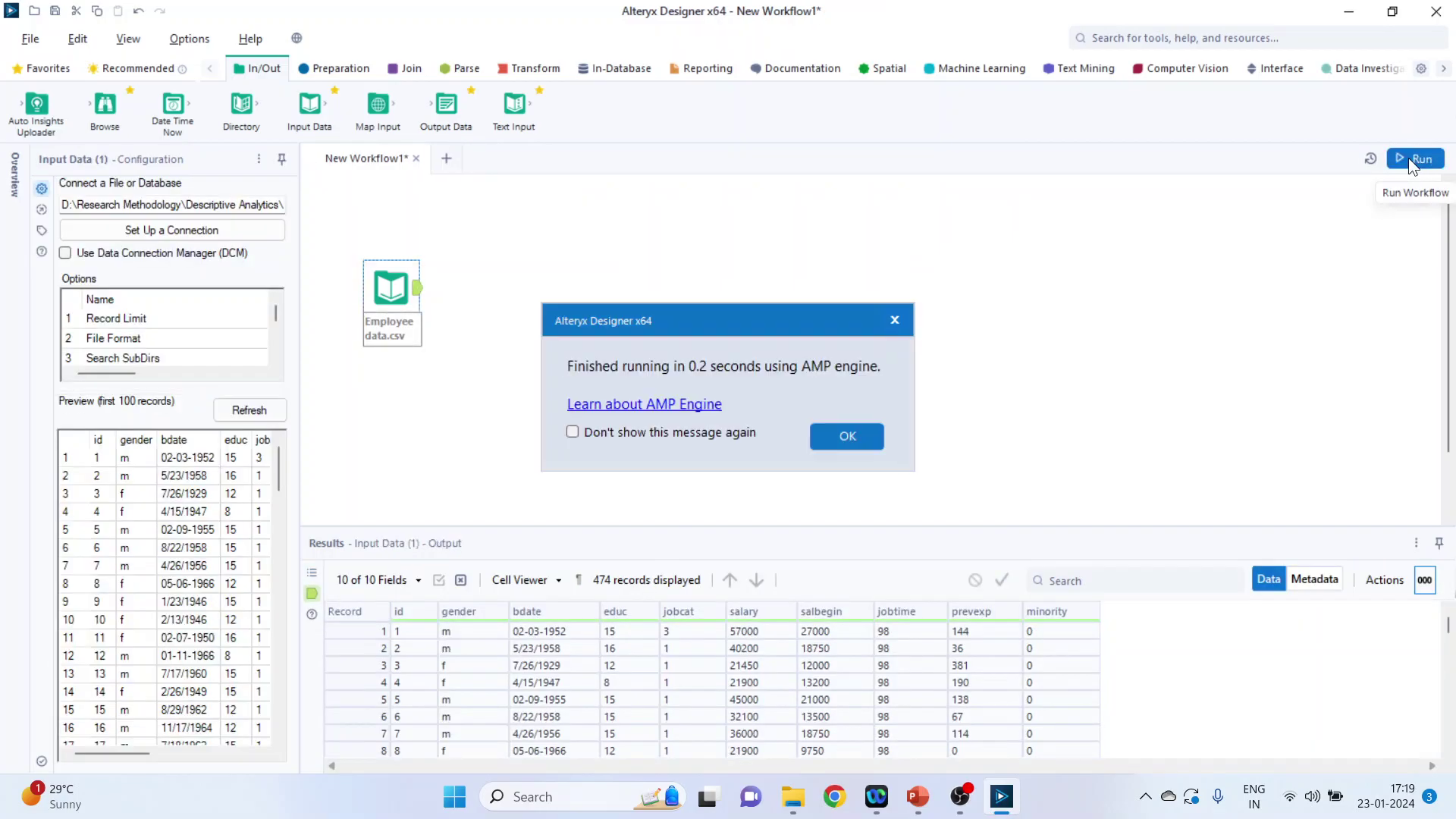
pyautogui.click(847, 435)
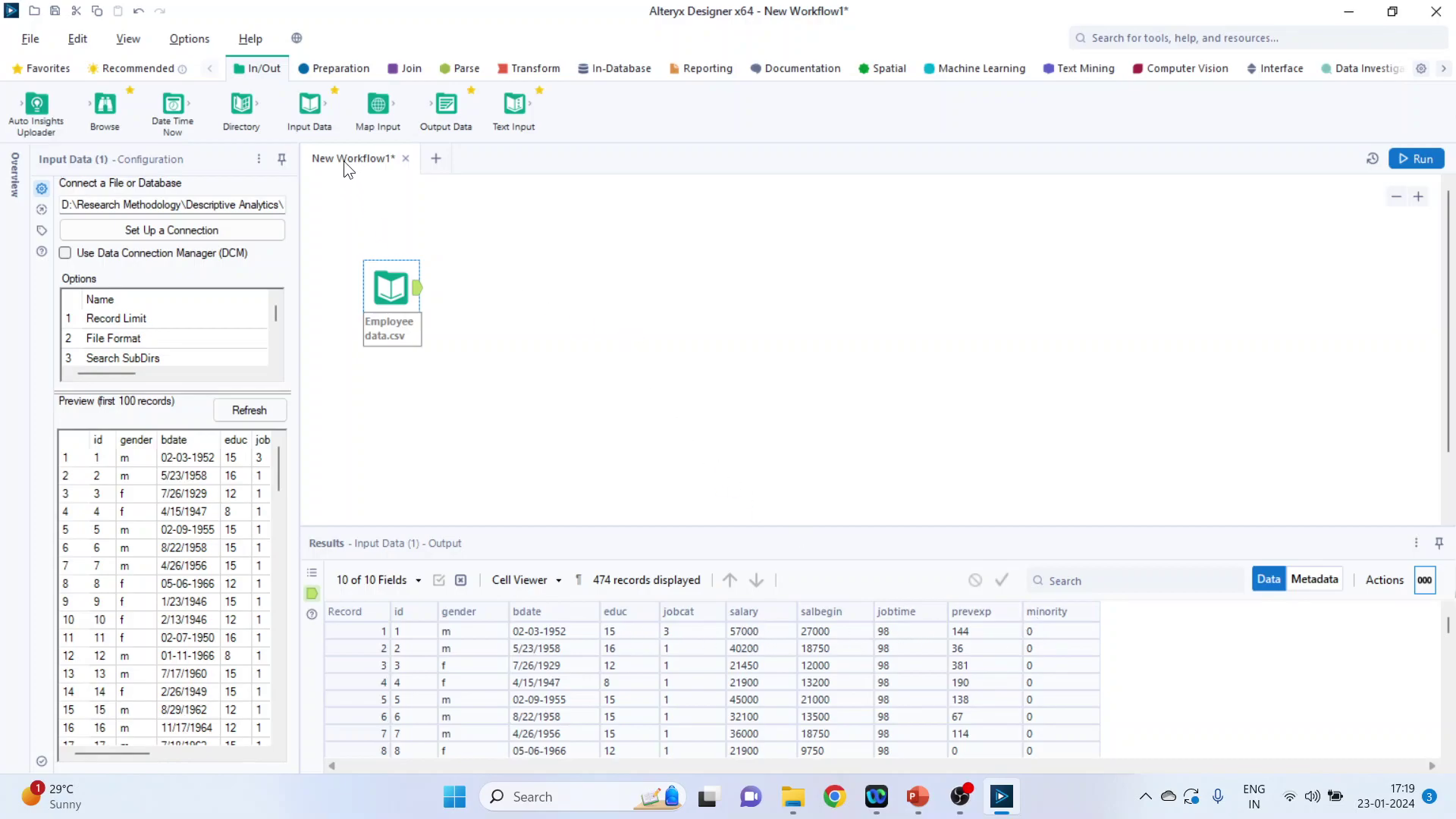
# - Add a Select tool after the input and set id, educ, jobcat and salary to Double
pyautogui.click(337, 71)
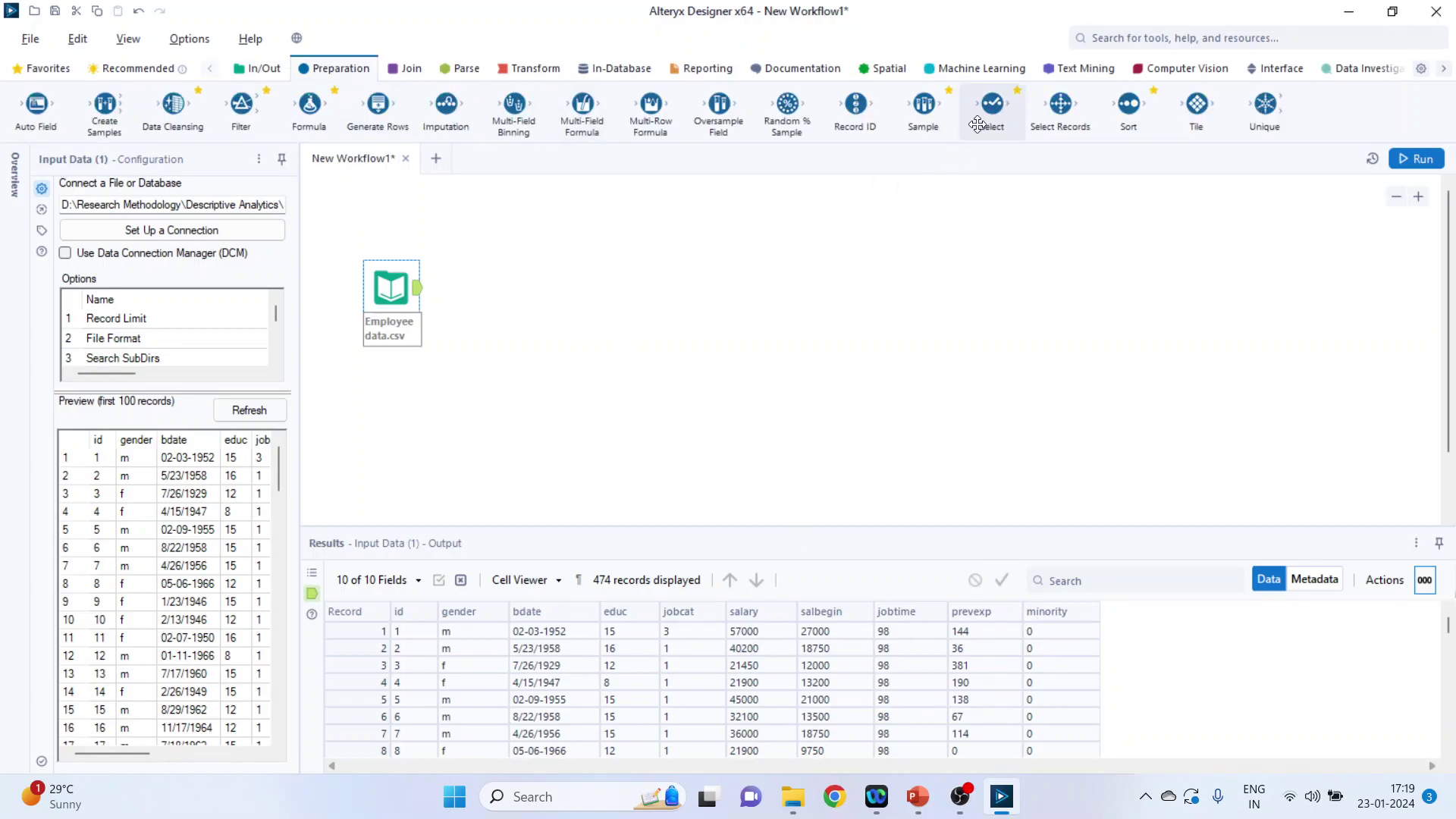
pyautogui.moveTo(977, 124); pyautogui.dragTo(515, 288)
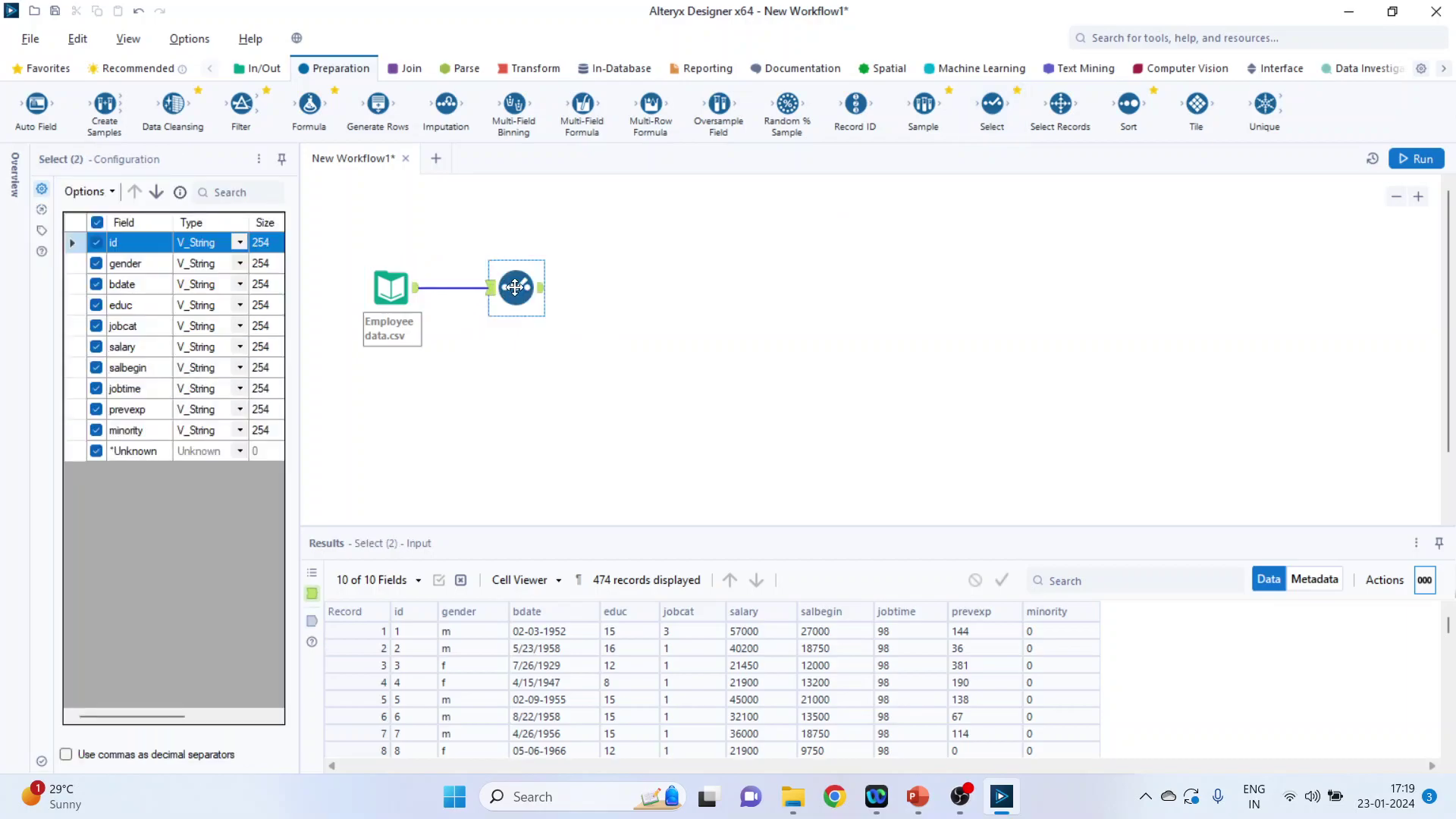
pyautogui.click(237, 243)
pyautogui.click(237, 242)
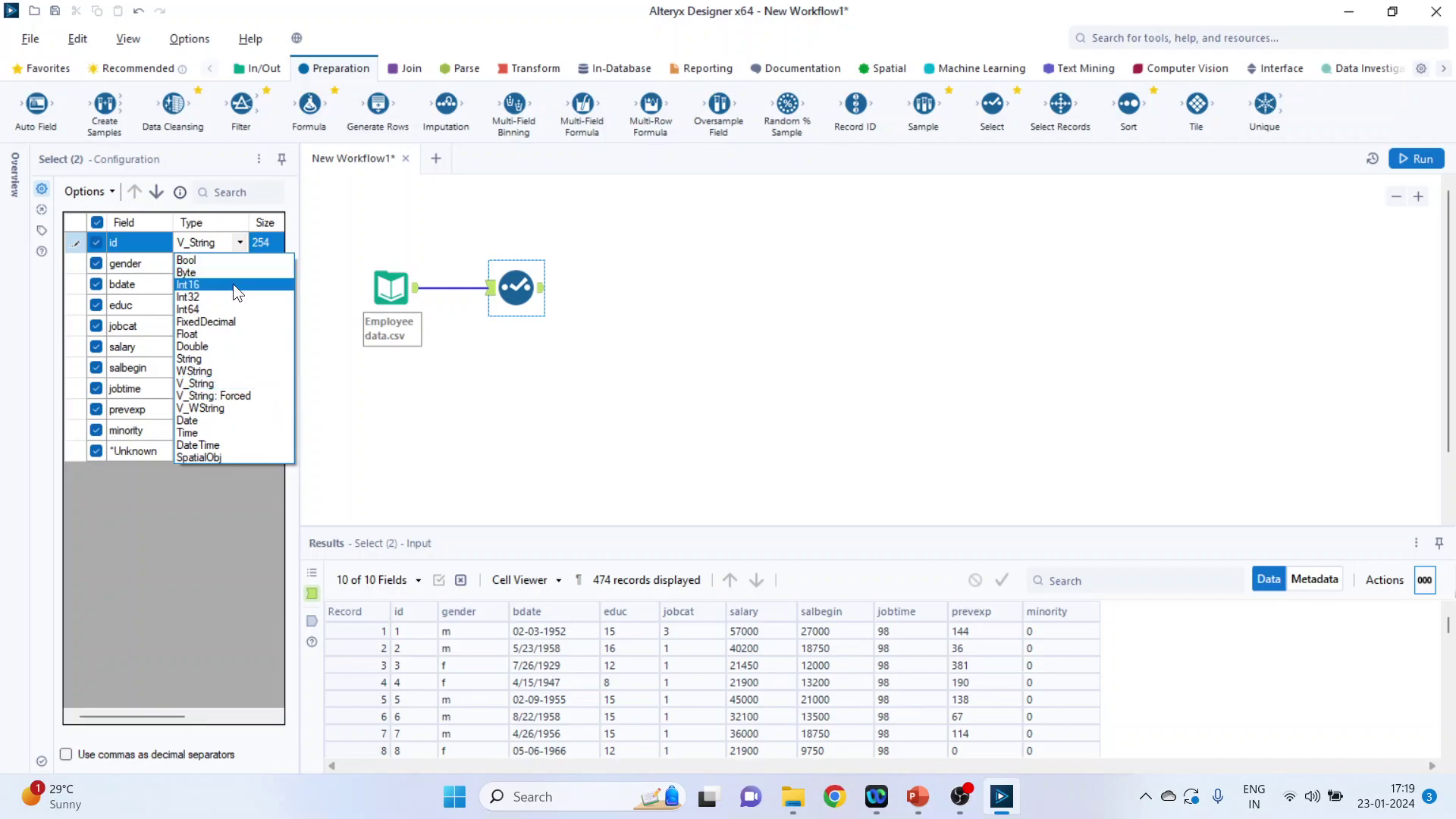
pyautogui.click(234, 346)
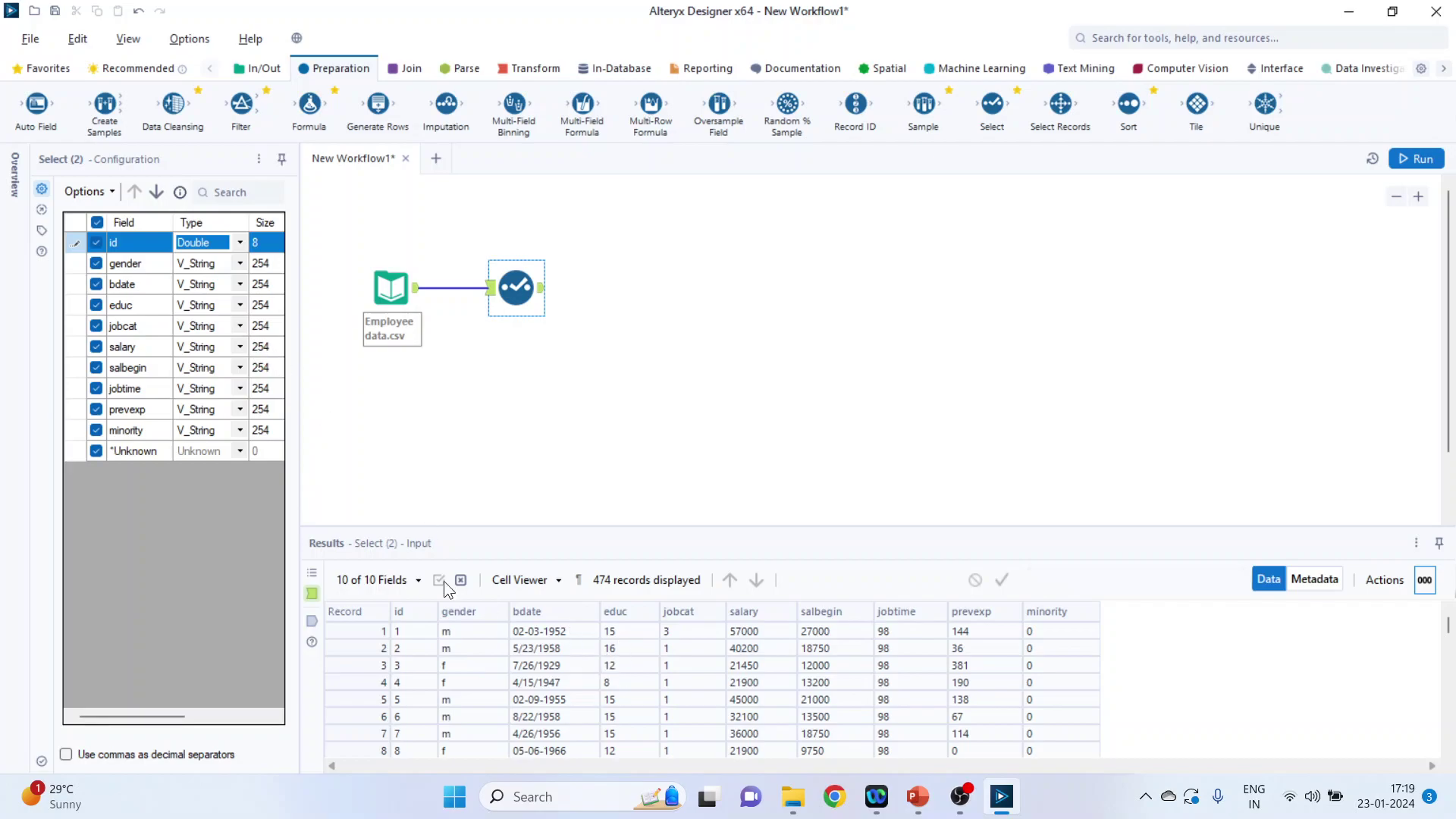
pyautogui.click(240, 302)
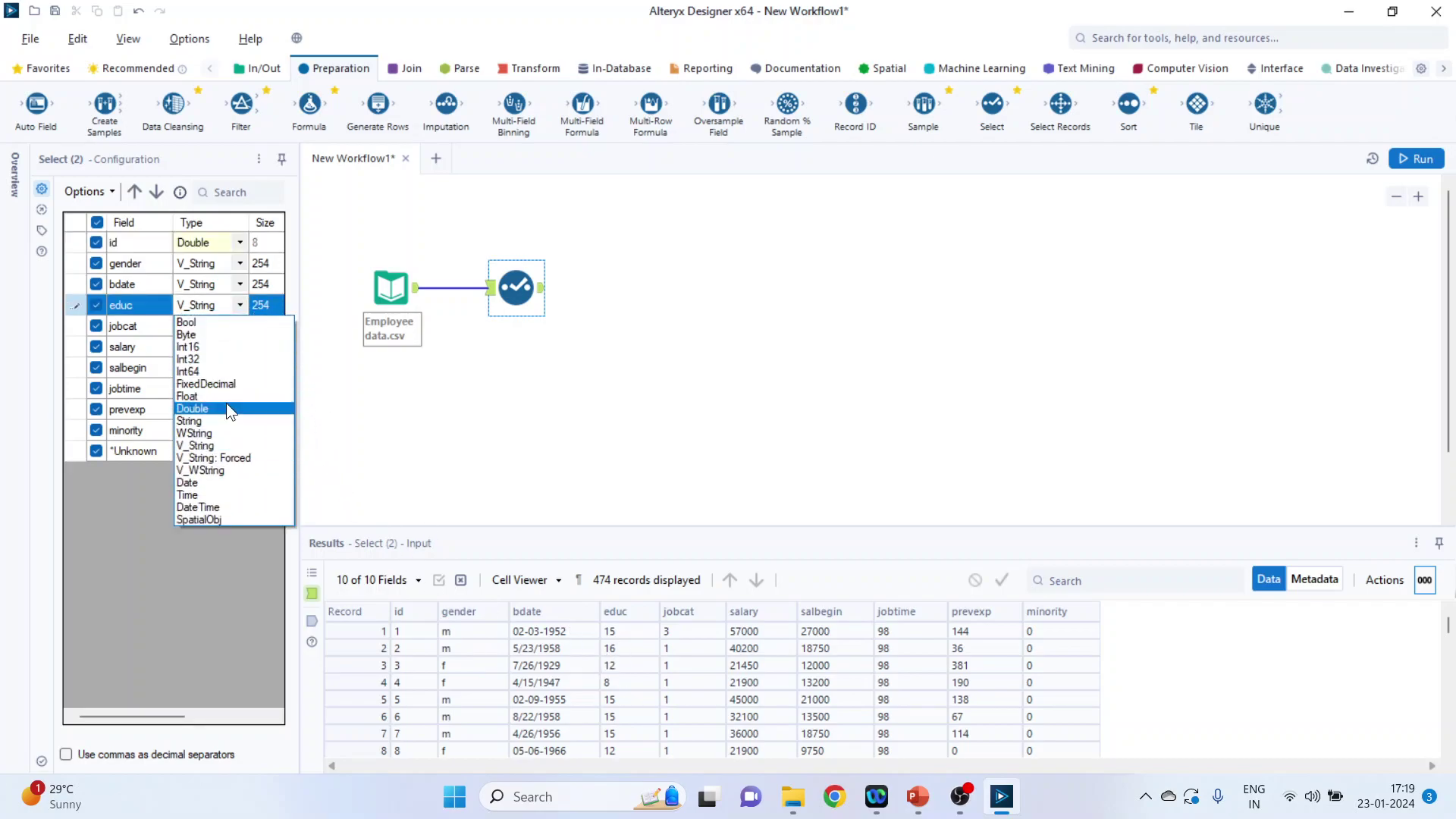
pyautogui.click(225, 408)
pyautogui.click(238, 328)
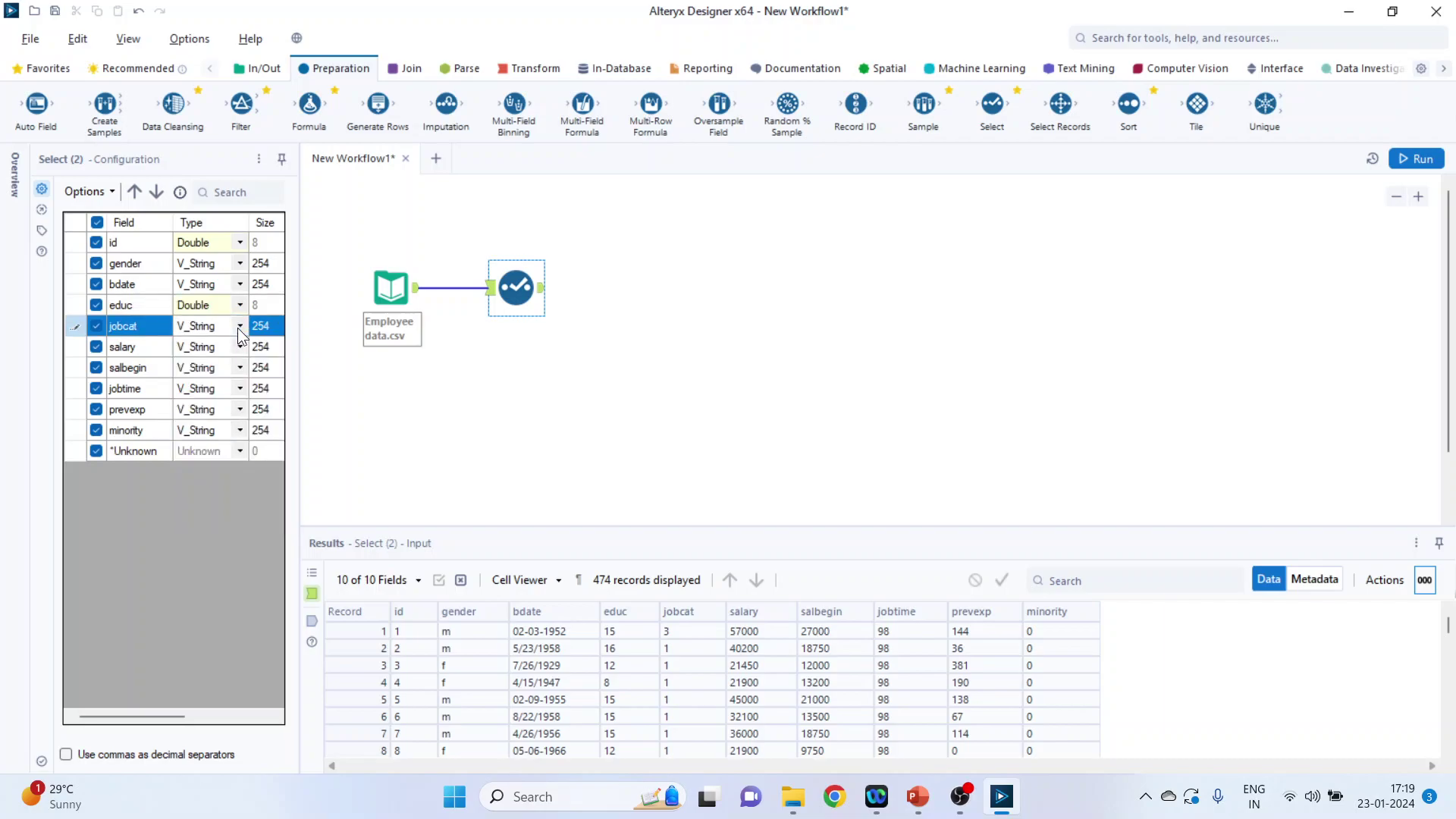
pyautogui.click(230, 429)
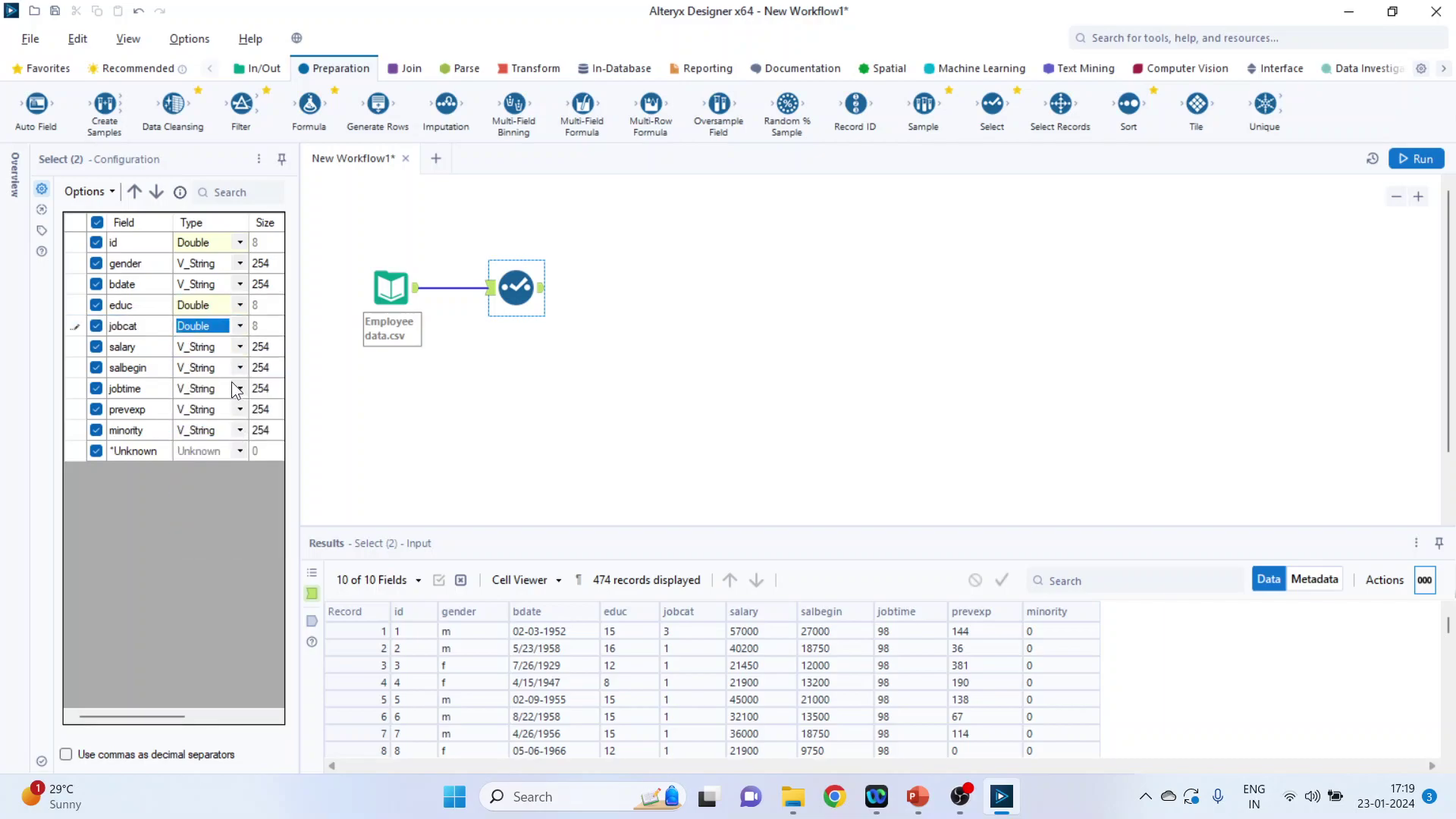
pyautogui.click(241, 347)
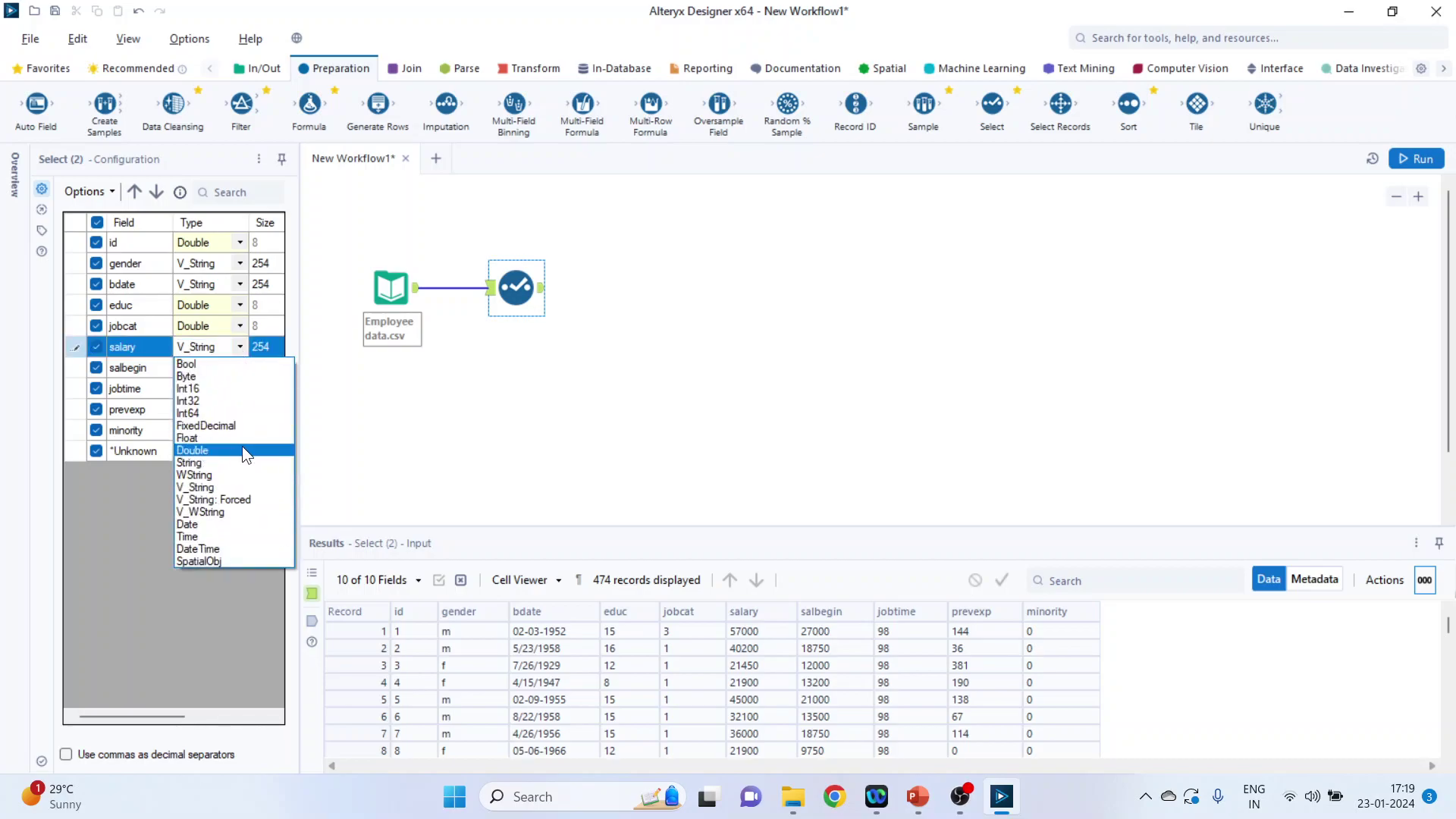
pyautogui.click(243, 447)
# - Set salbegin, jobtime, prevexp and minority to Double, then run the workflow
pyautogui.click(241, 366)
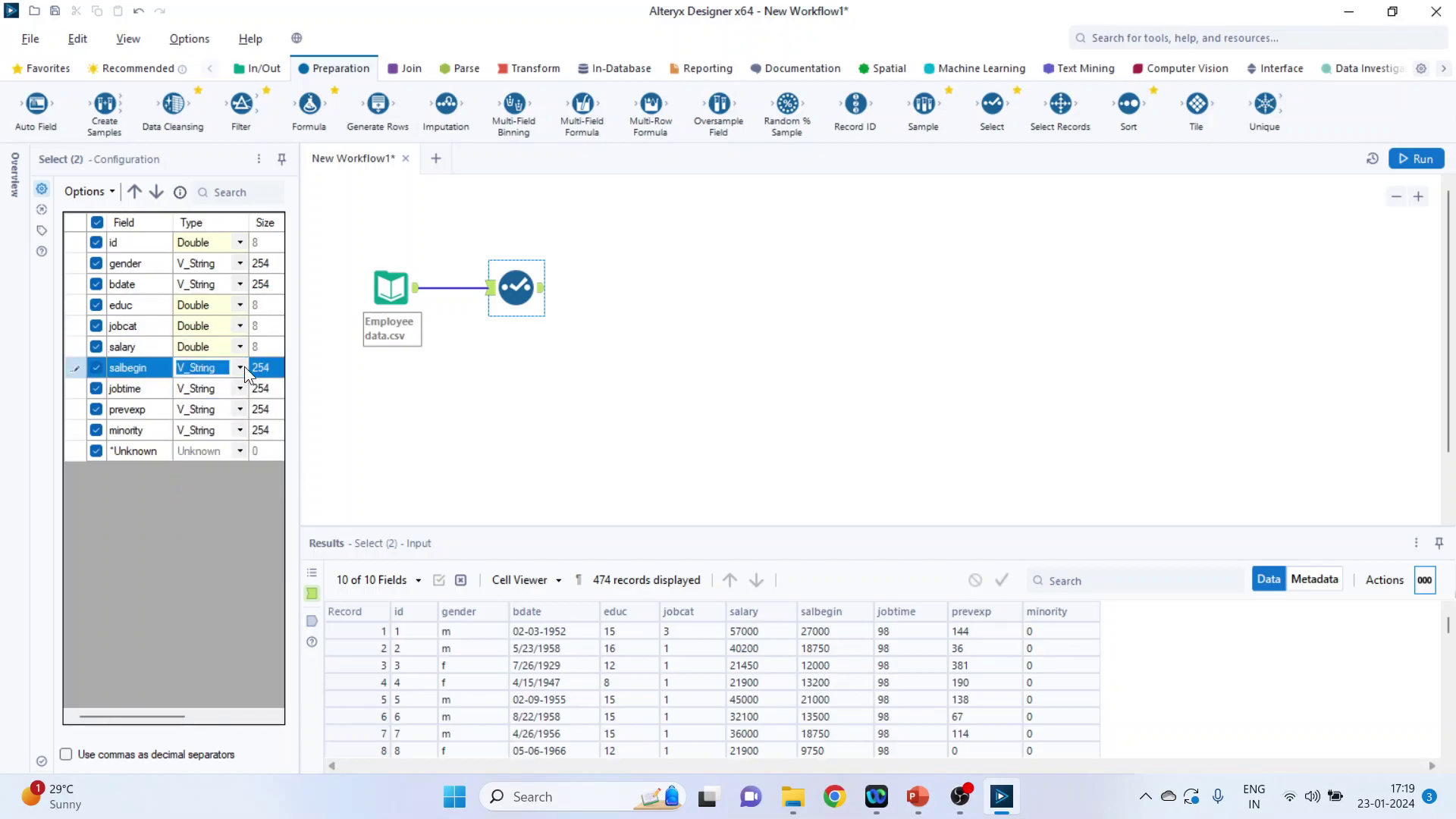
pyautogui.click(241, 367)
pyautogui.click(239, 471)
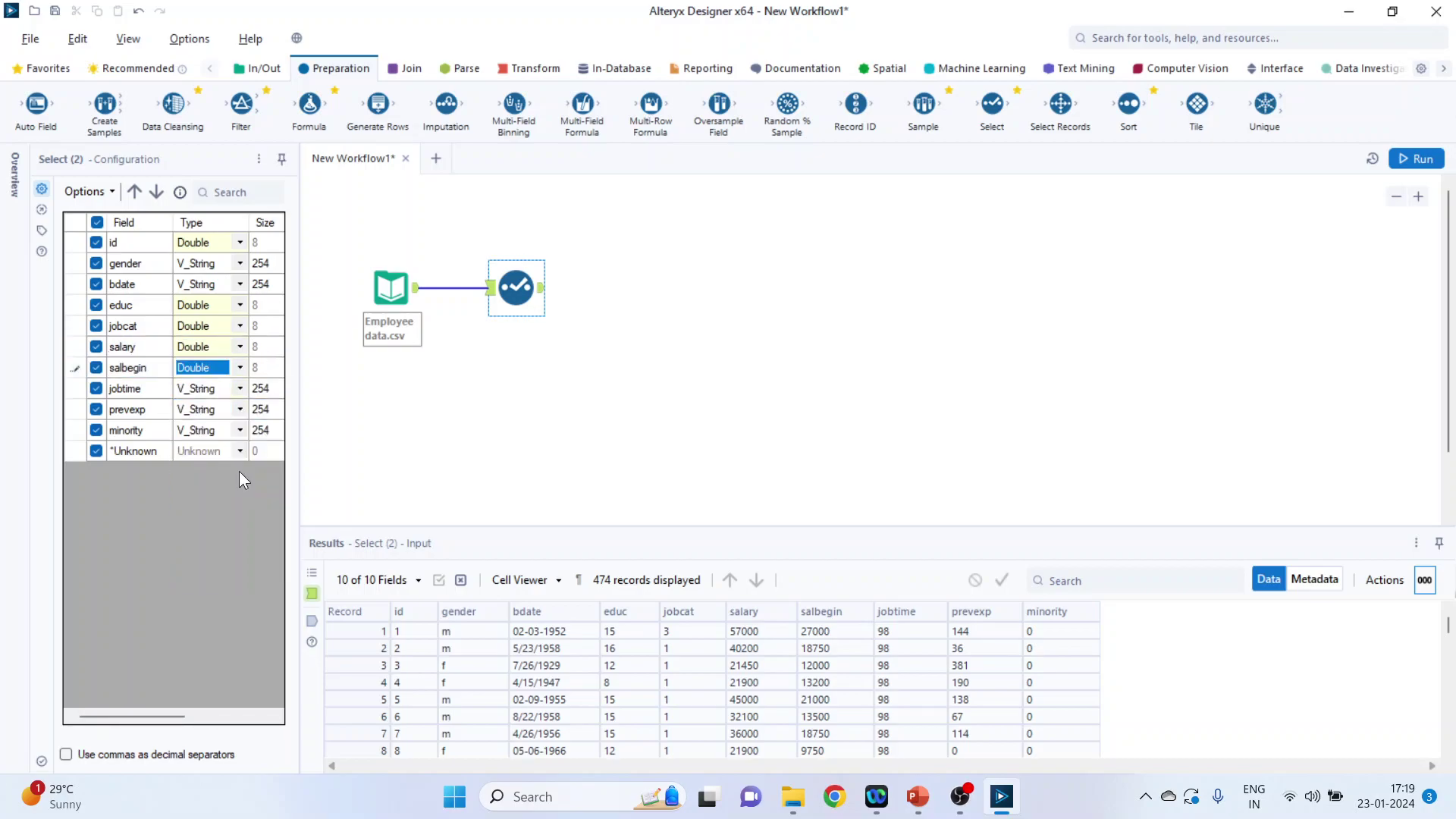
pyautogui.click(241, 388)
pyautogui.click(241, 388)
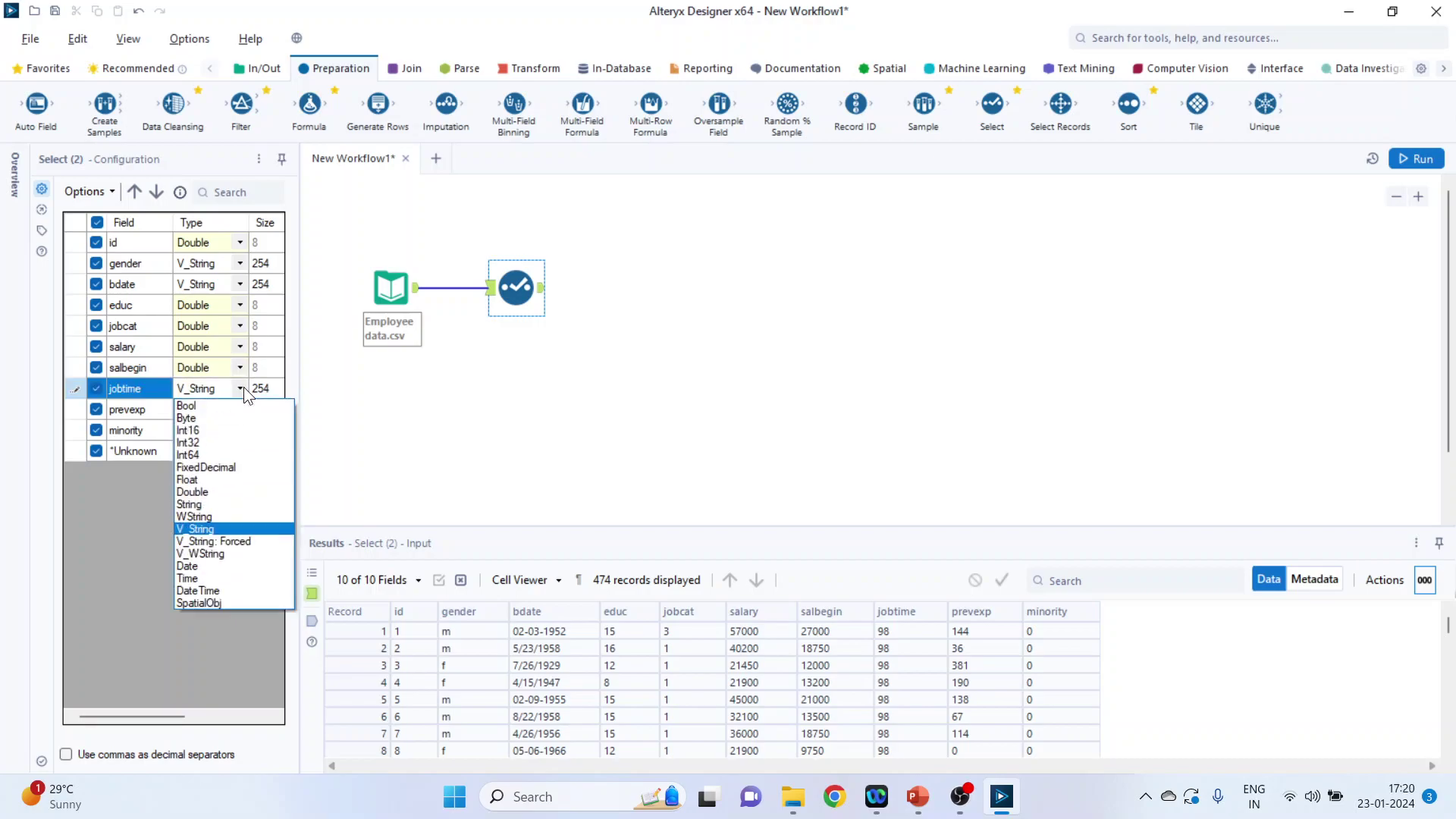
pyautogui.click(233, 492)
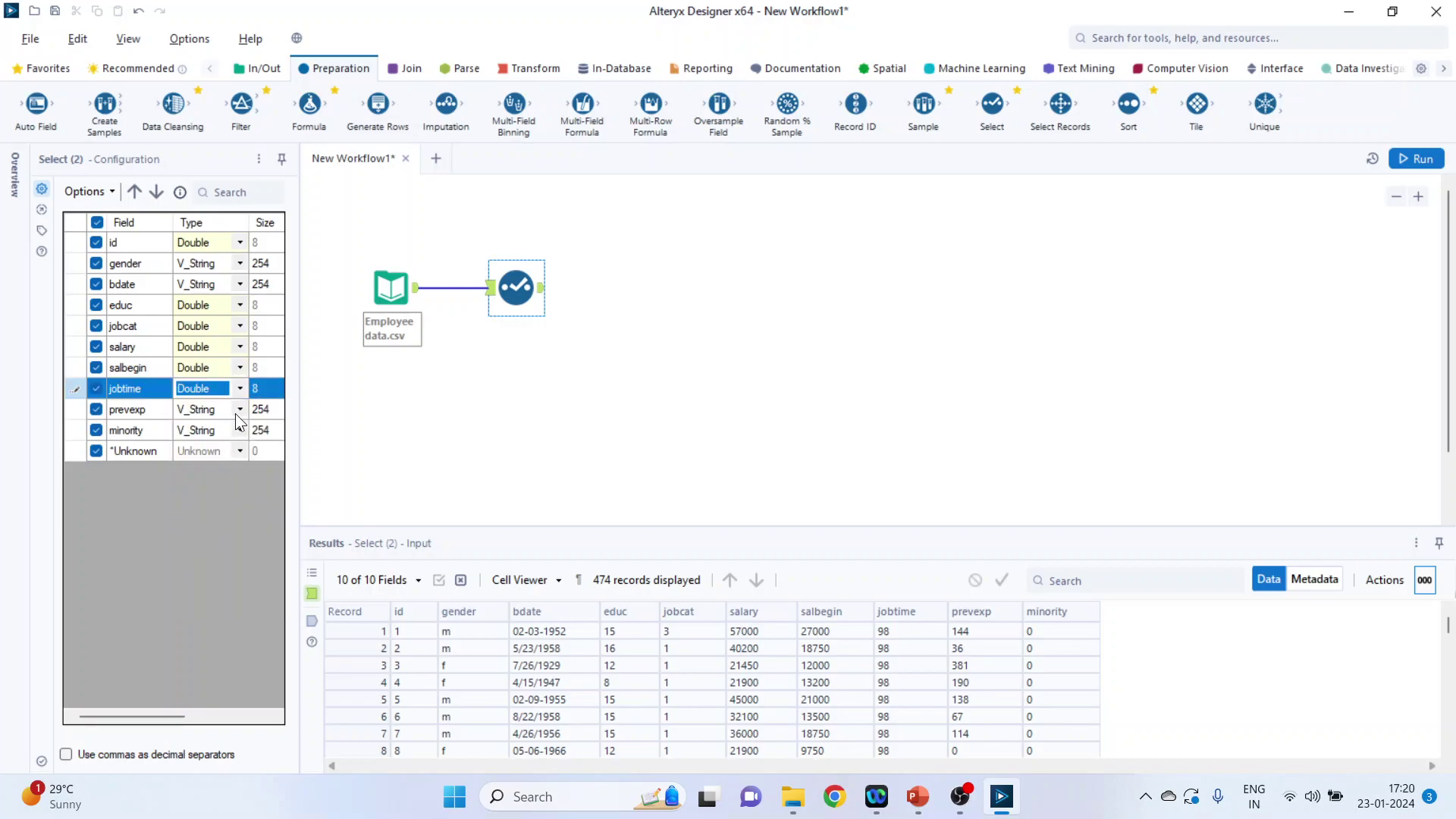
pyautogui.click(241, 409)
pyautogui.click(241, 408)
pyautogui.click(244, 516)
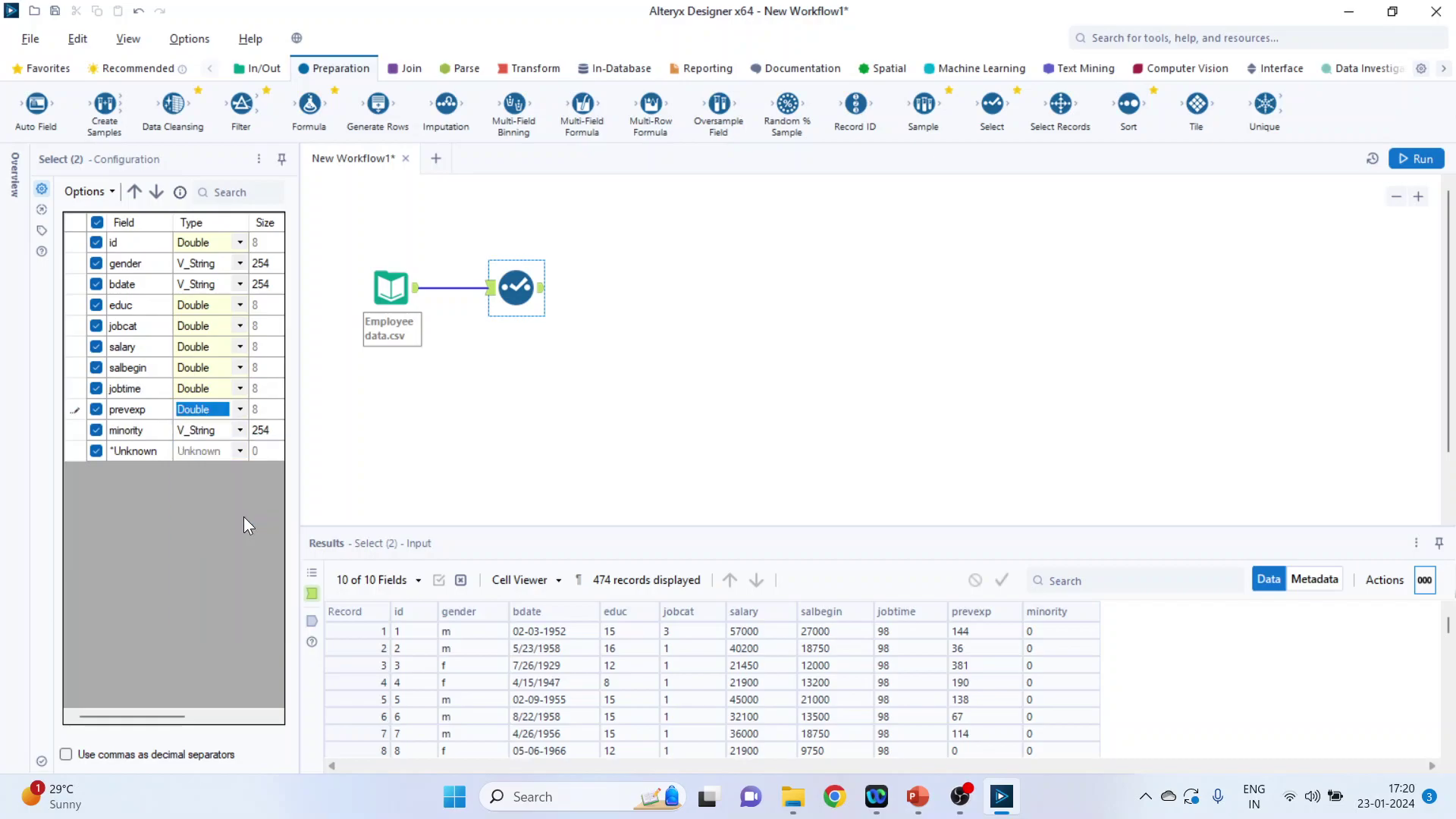
pyautogui.click(239, 429)
pyautogui.click(239, 430)
pyautogui.click(235, 525)
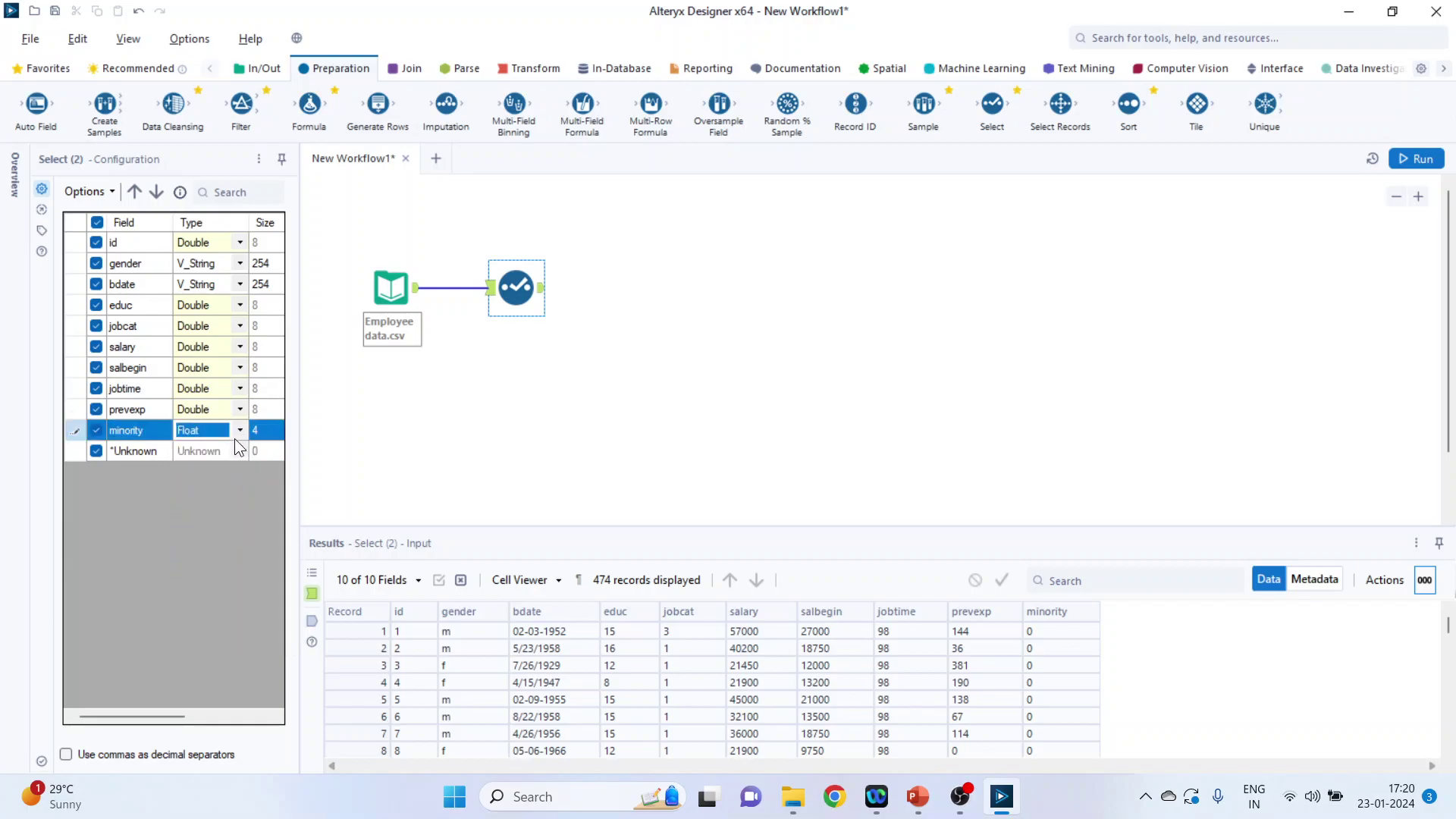
pyautogui.click(240, 430)
pyautogui.click(229, 534)
pyautogui.click(1416, 159)
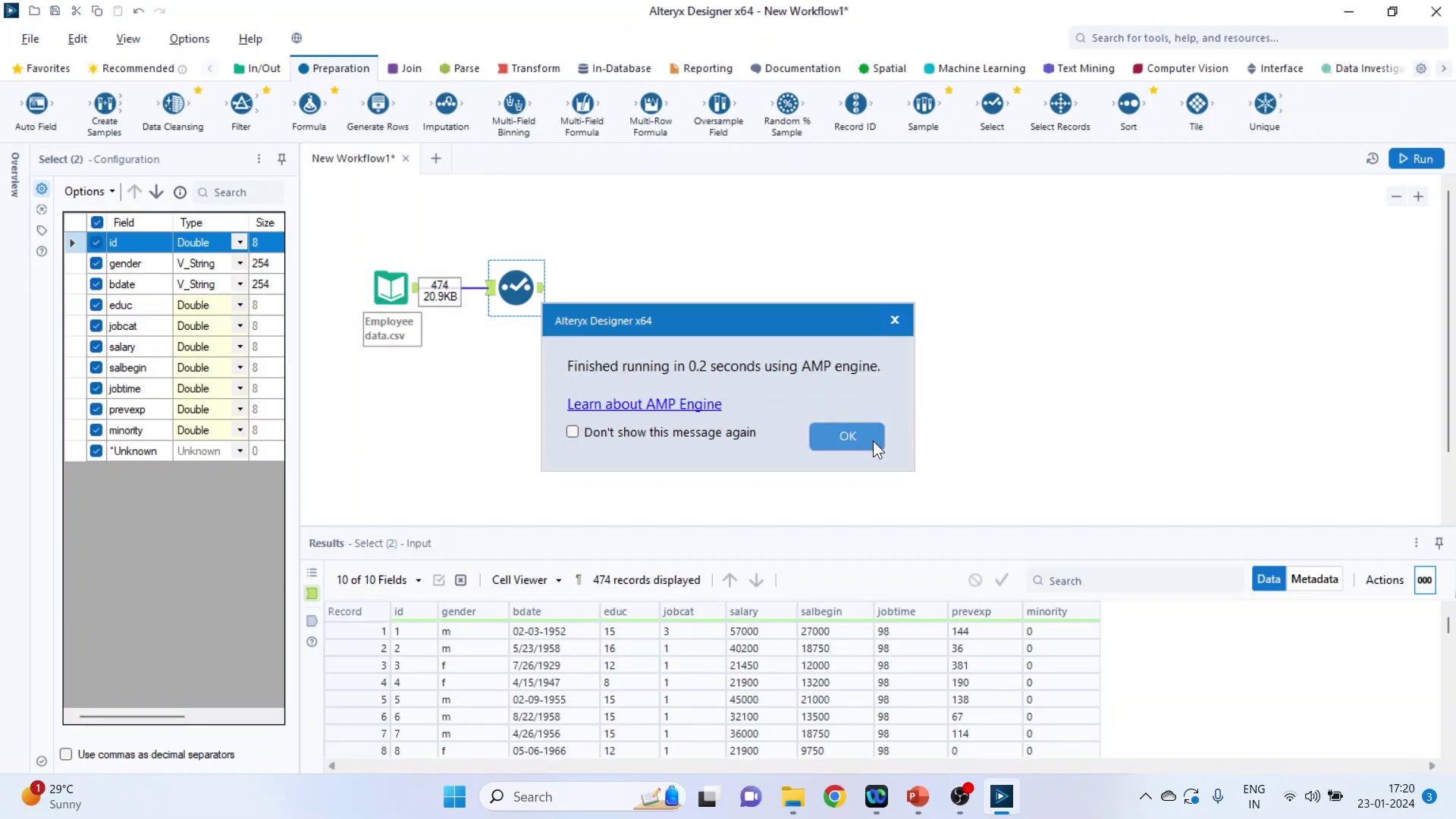
pyautogui.click(871, 444)
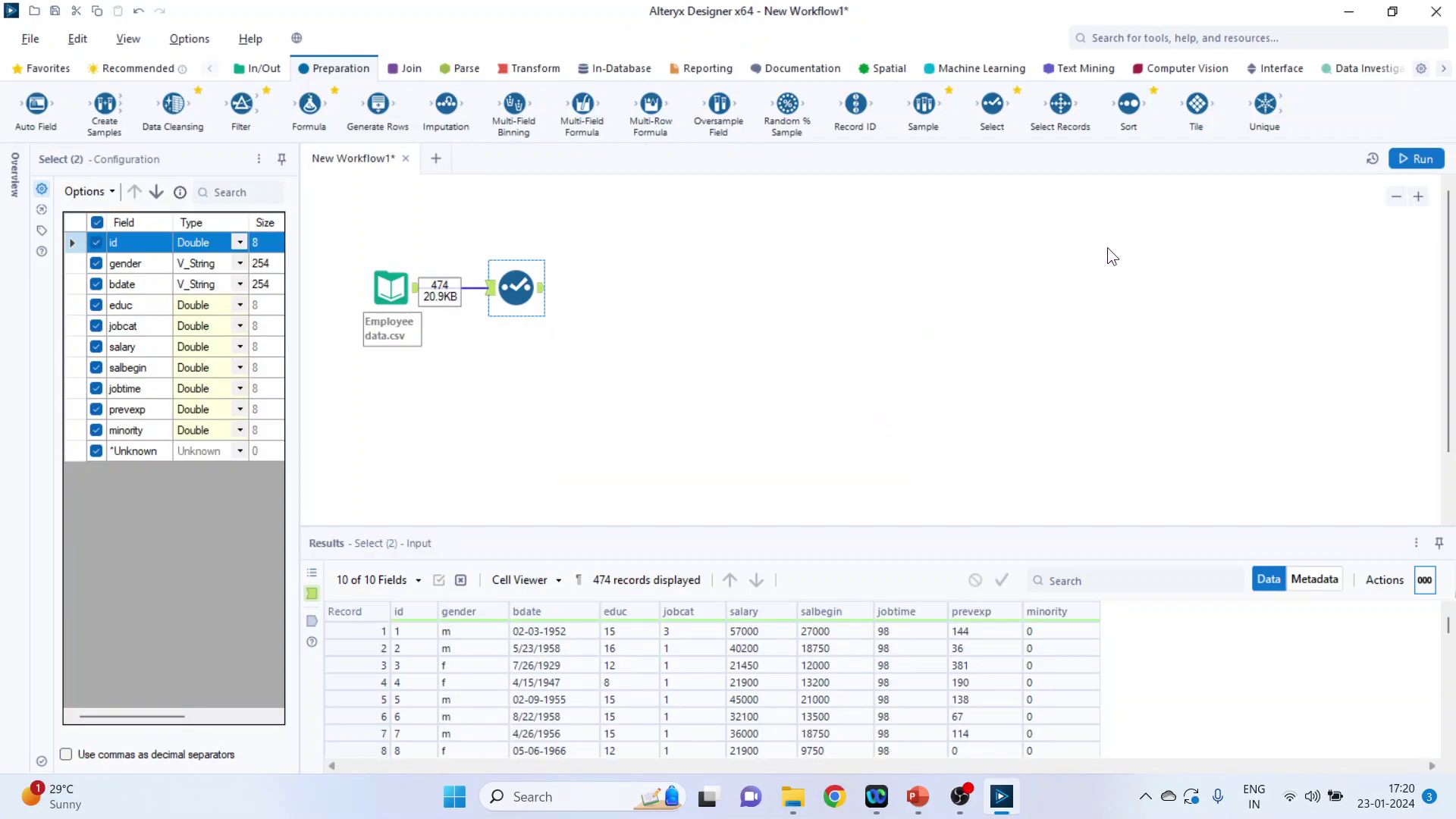
# - Add a Tile tool after Select using Equal Sum, 5 tiles, summing the salary column
pyautogui.moveTo(1197, 104); pyautogui.dragTo(650, 293)
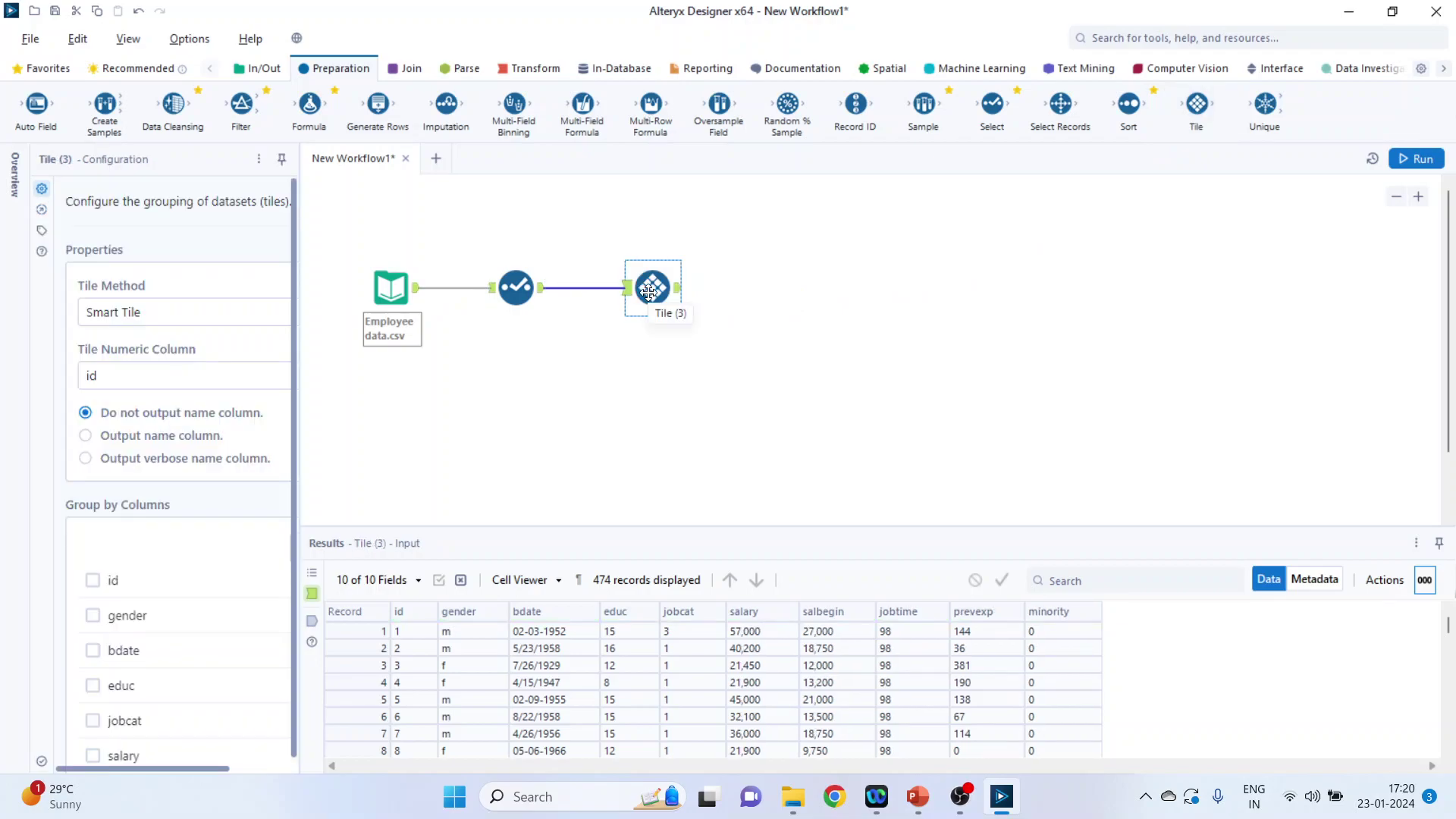
pyautogui.click(227, 312)
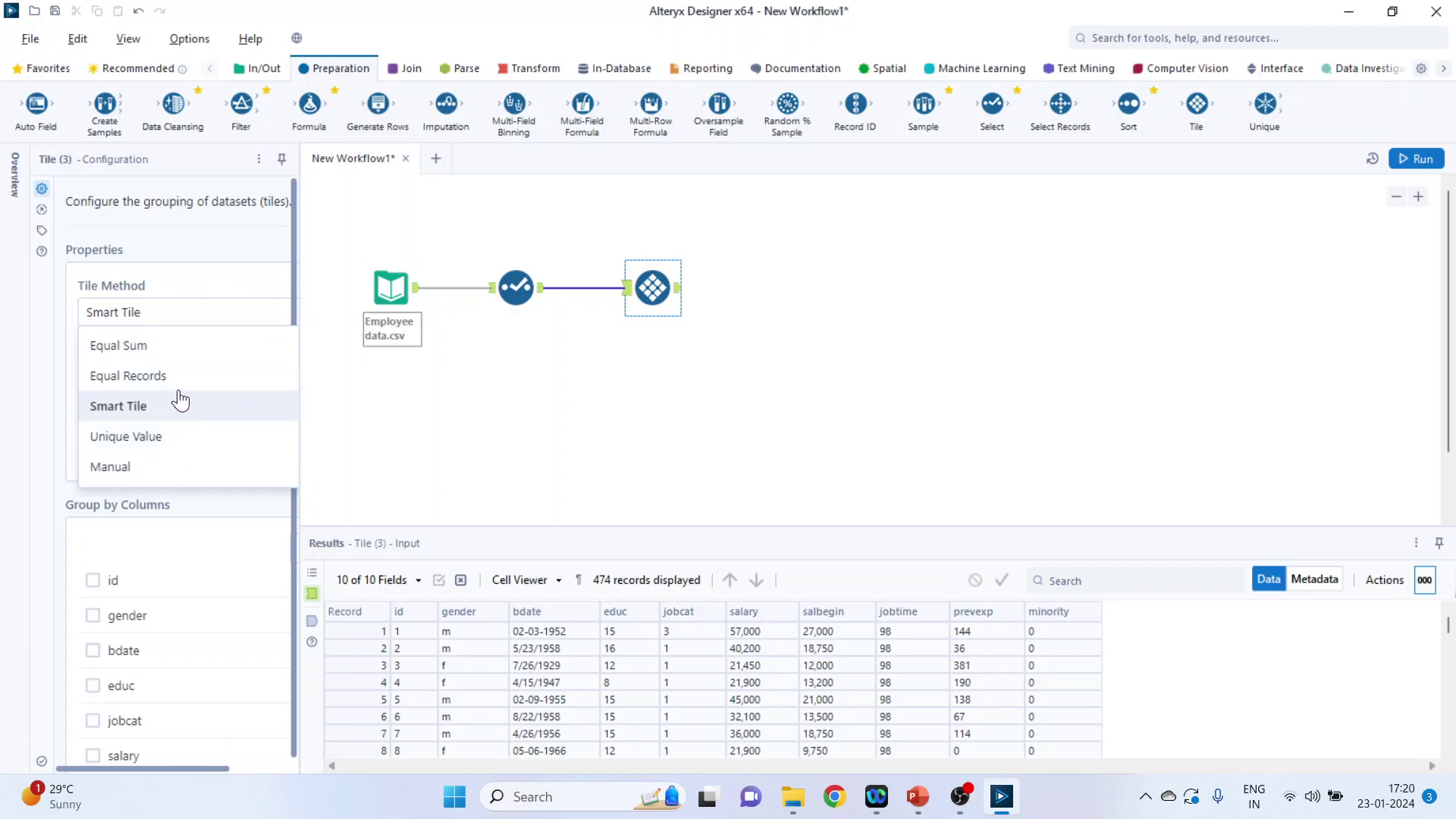
pyautogui.click(178, 347)
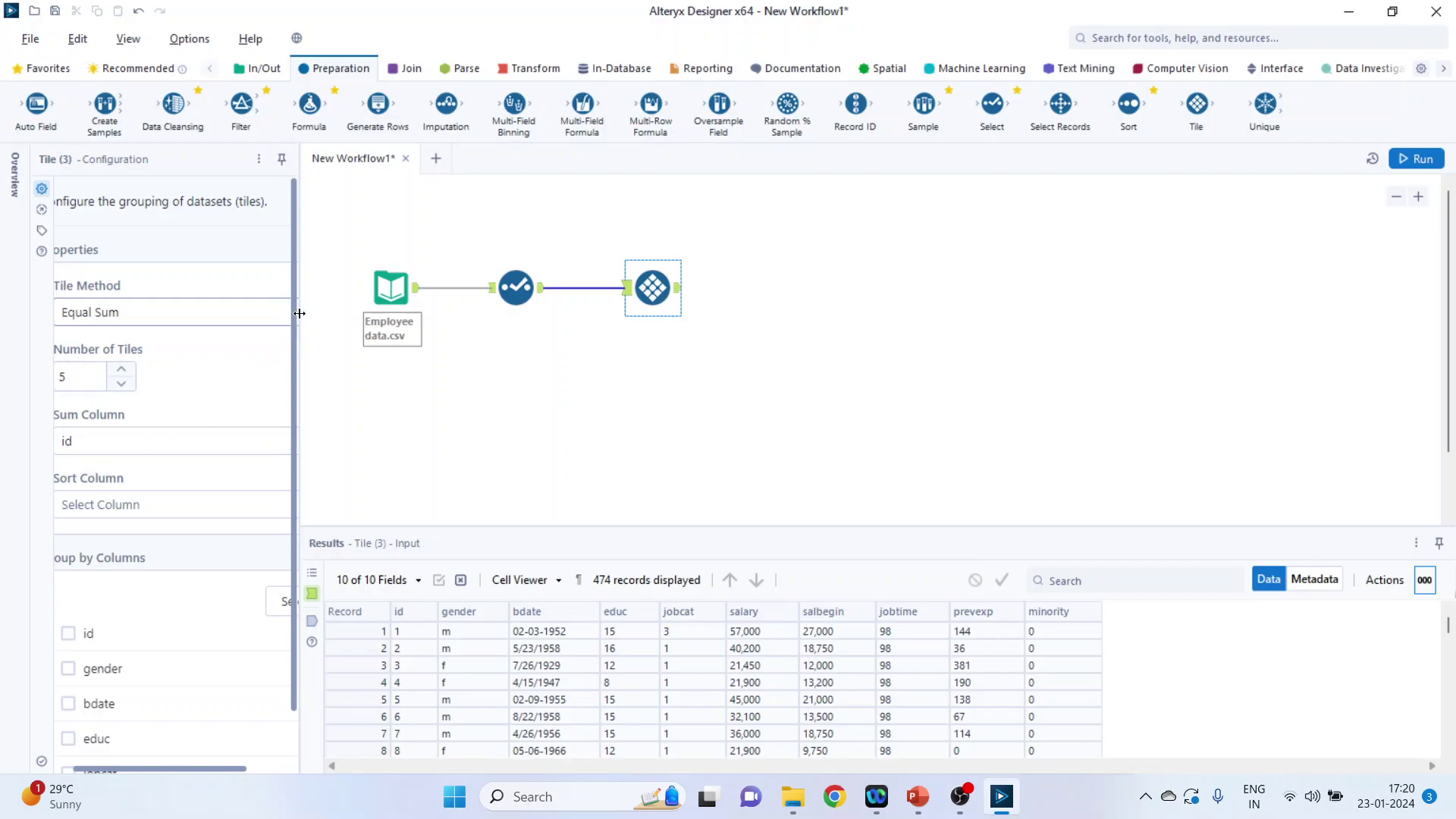
pyautogui.moveTo(299, 313); pyautogui.dragTo(357, 362)
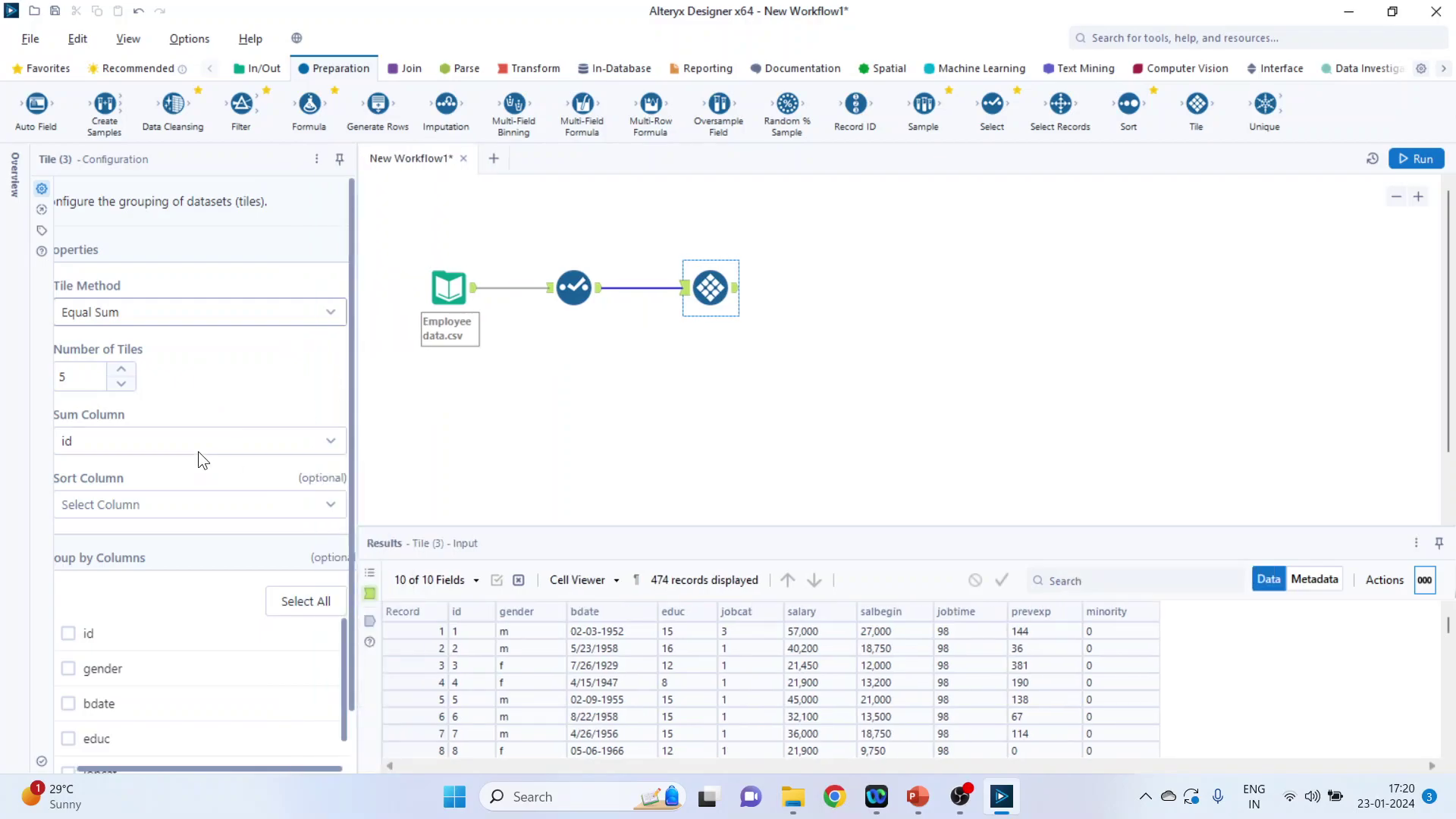
pyautogui.click(334, 439)
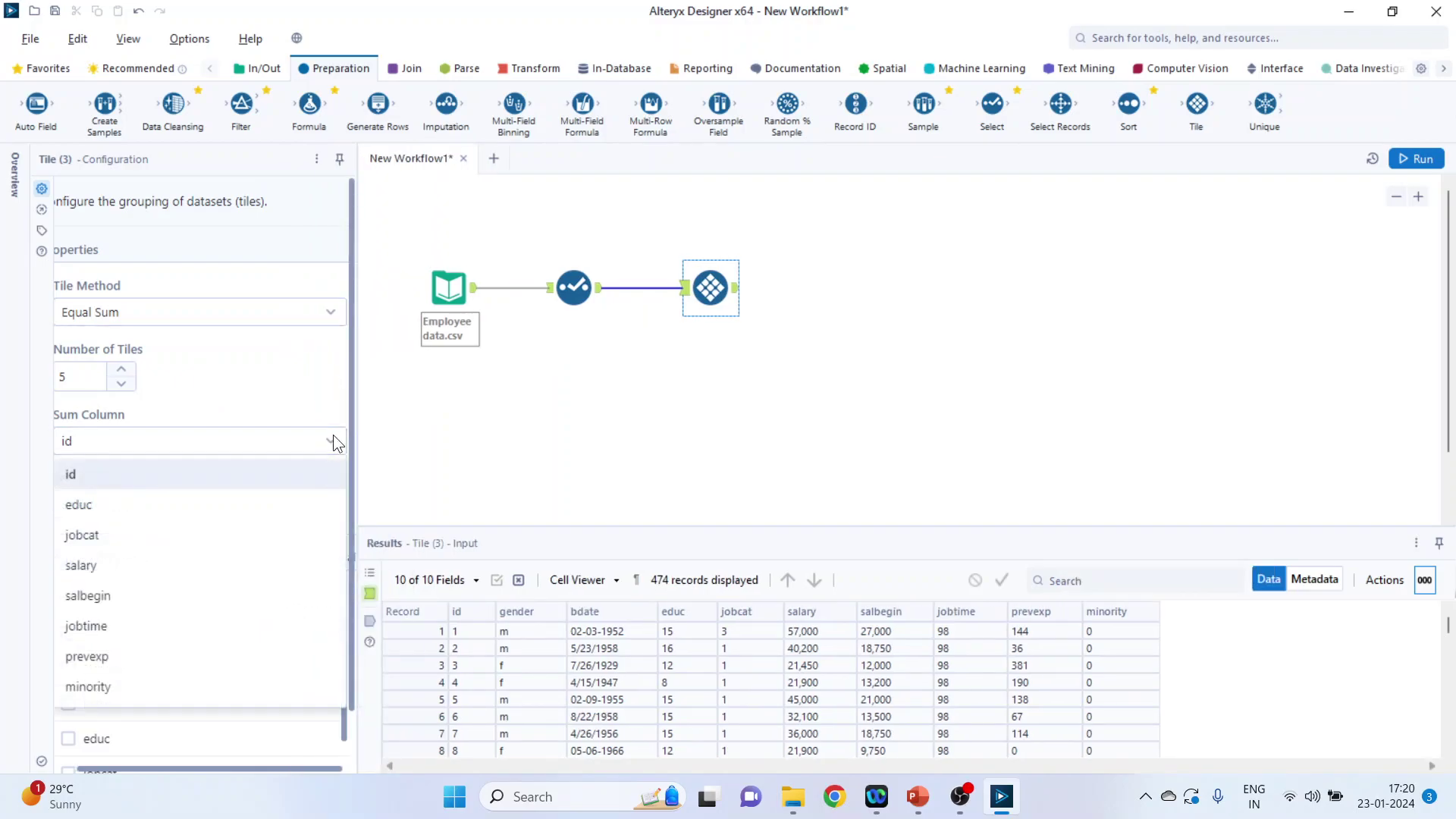
pyautogui.click(154, 562)
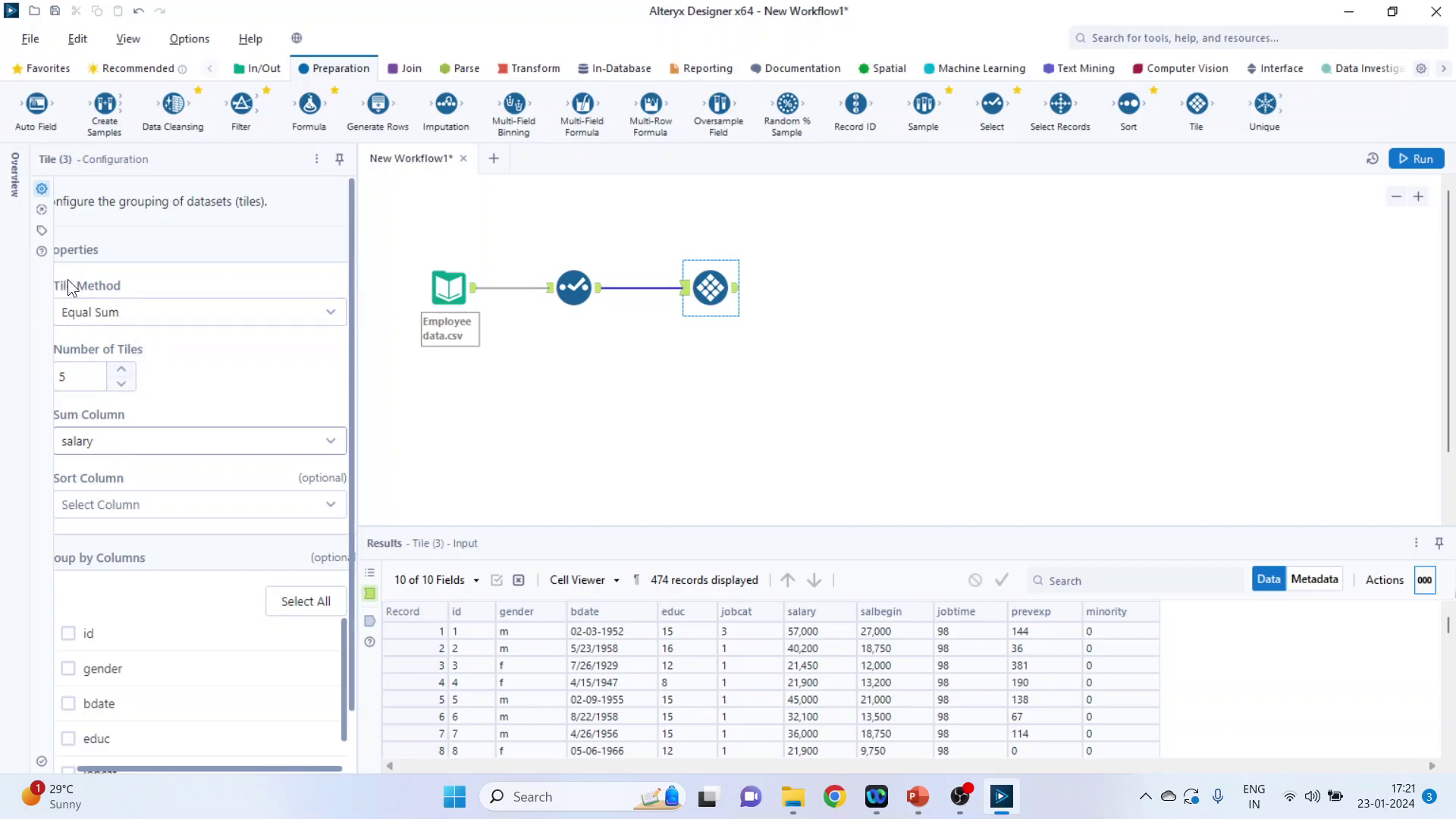
# - Run the workflow and browse the Tile output's Tile_Num and Tile_SequenceNum columns
pyautogui.click(1412, 161)
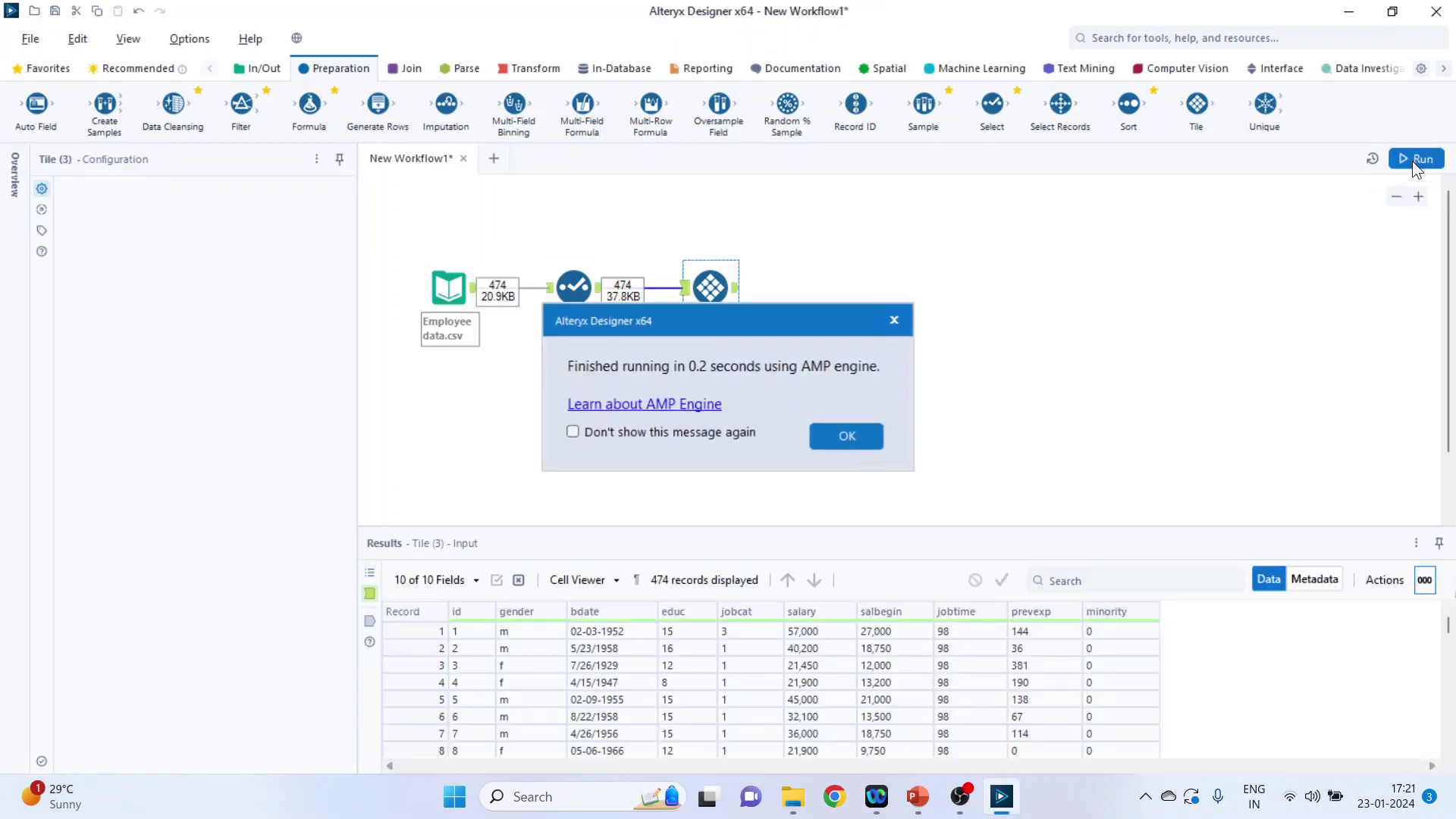
pyautogui.click(846, 438)
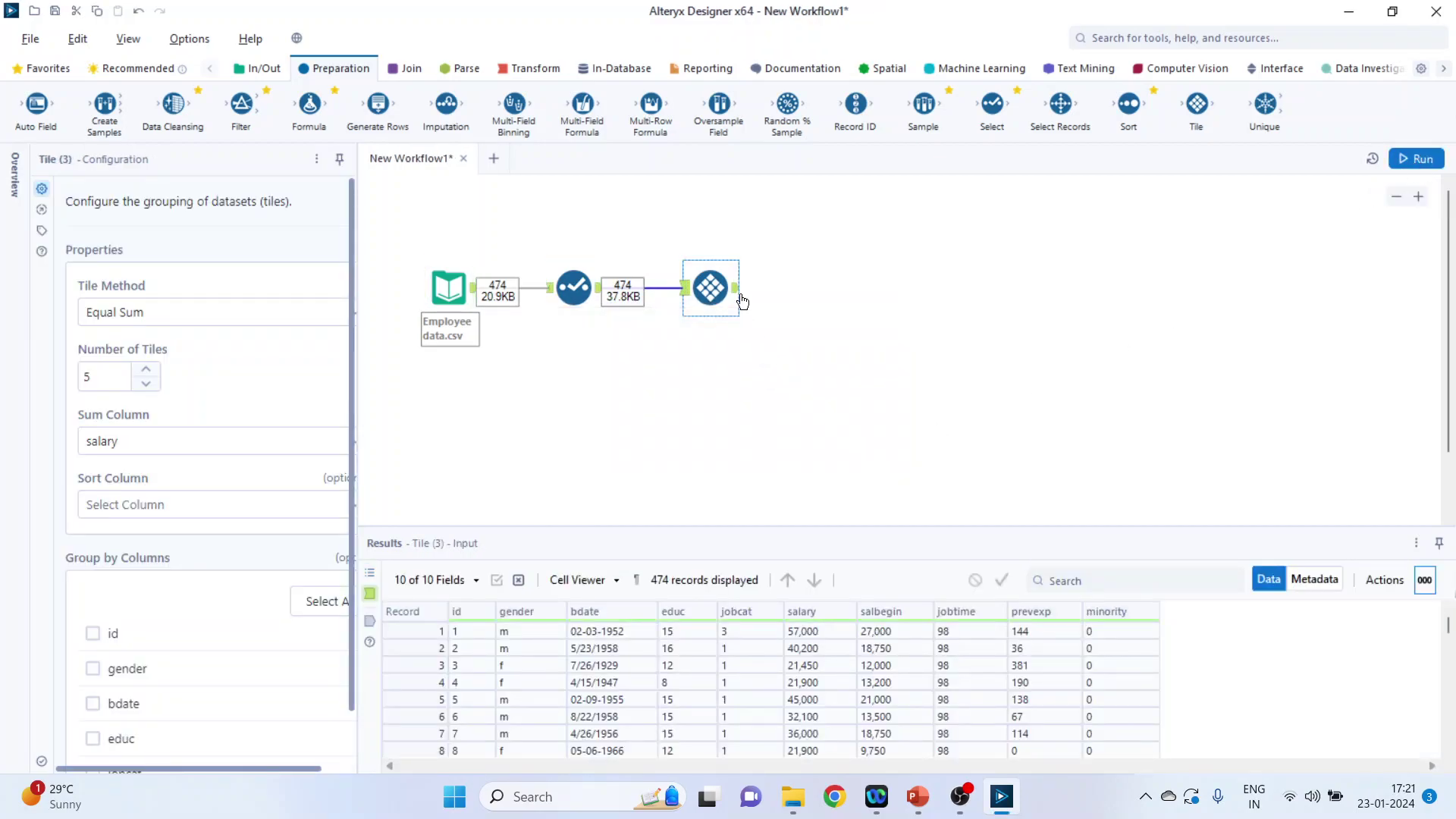
pyautogui.click(737, 290)
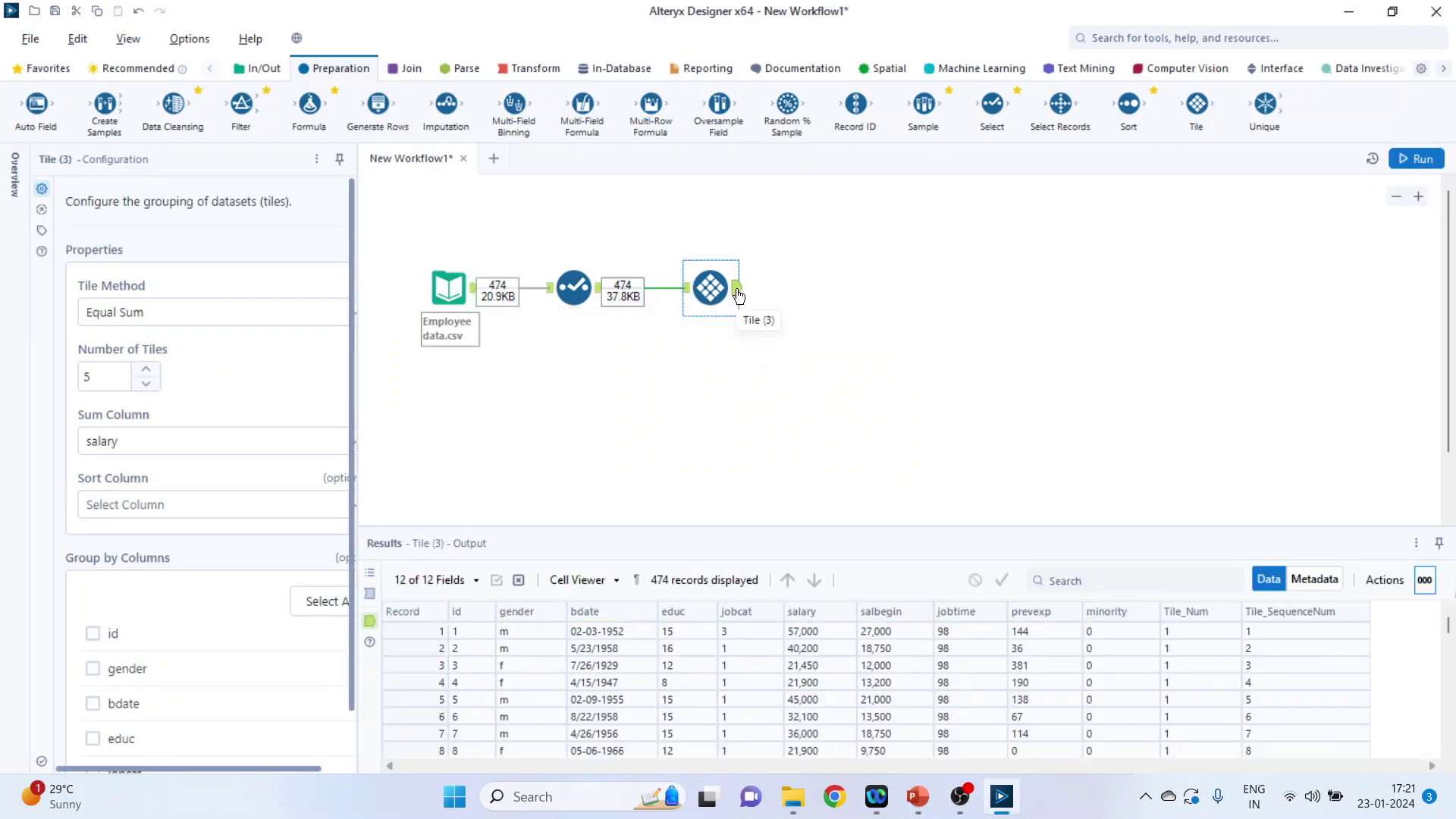
pyautogui.click(1174, 631)
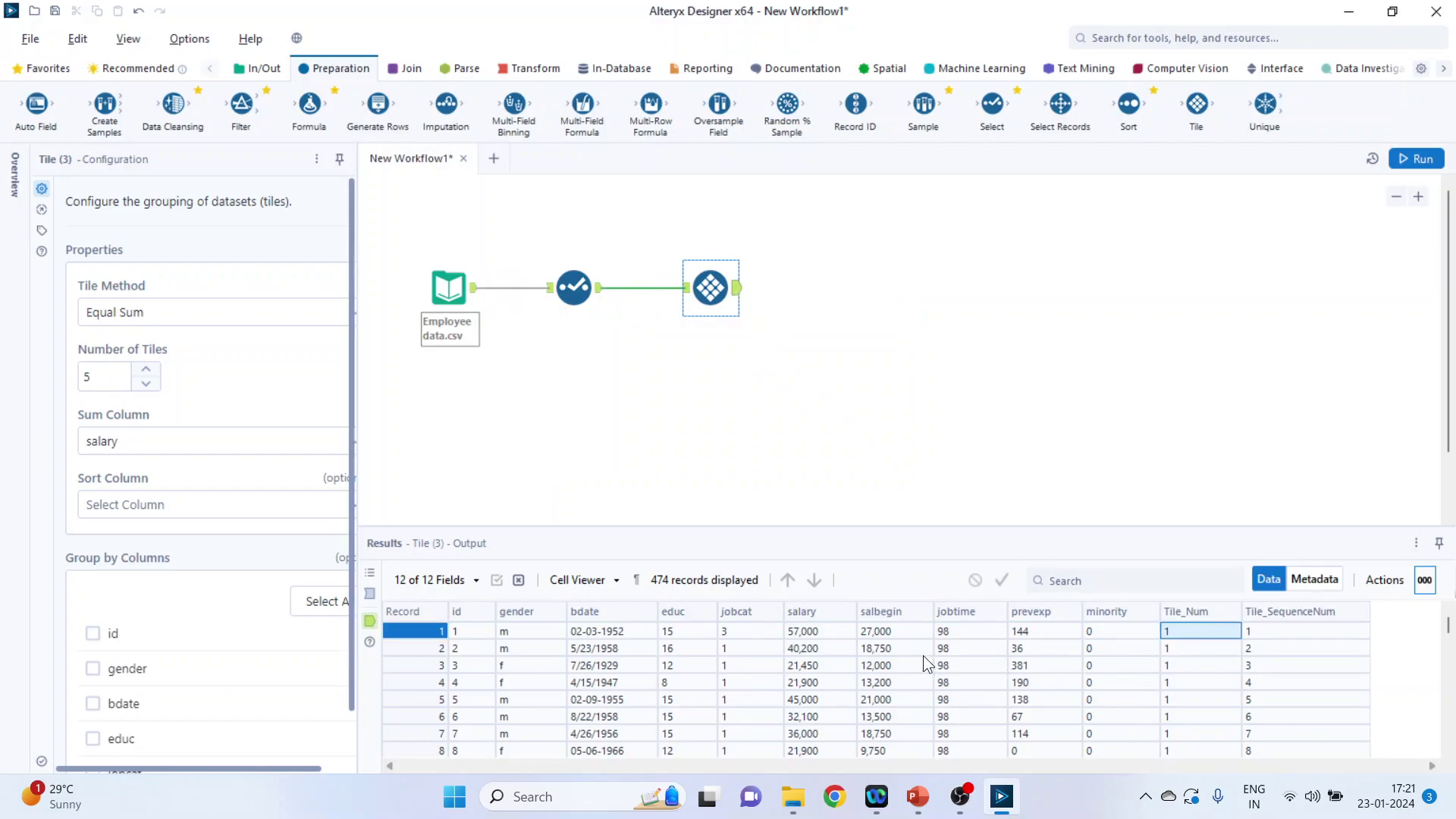
pyautogui.scroll(-10, 1145, 686)
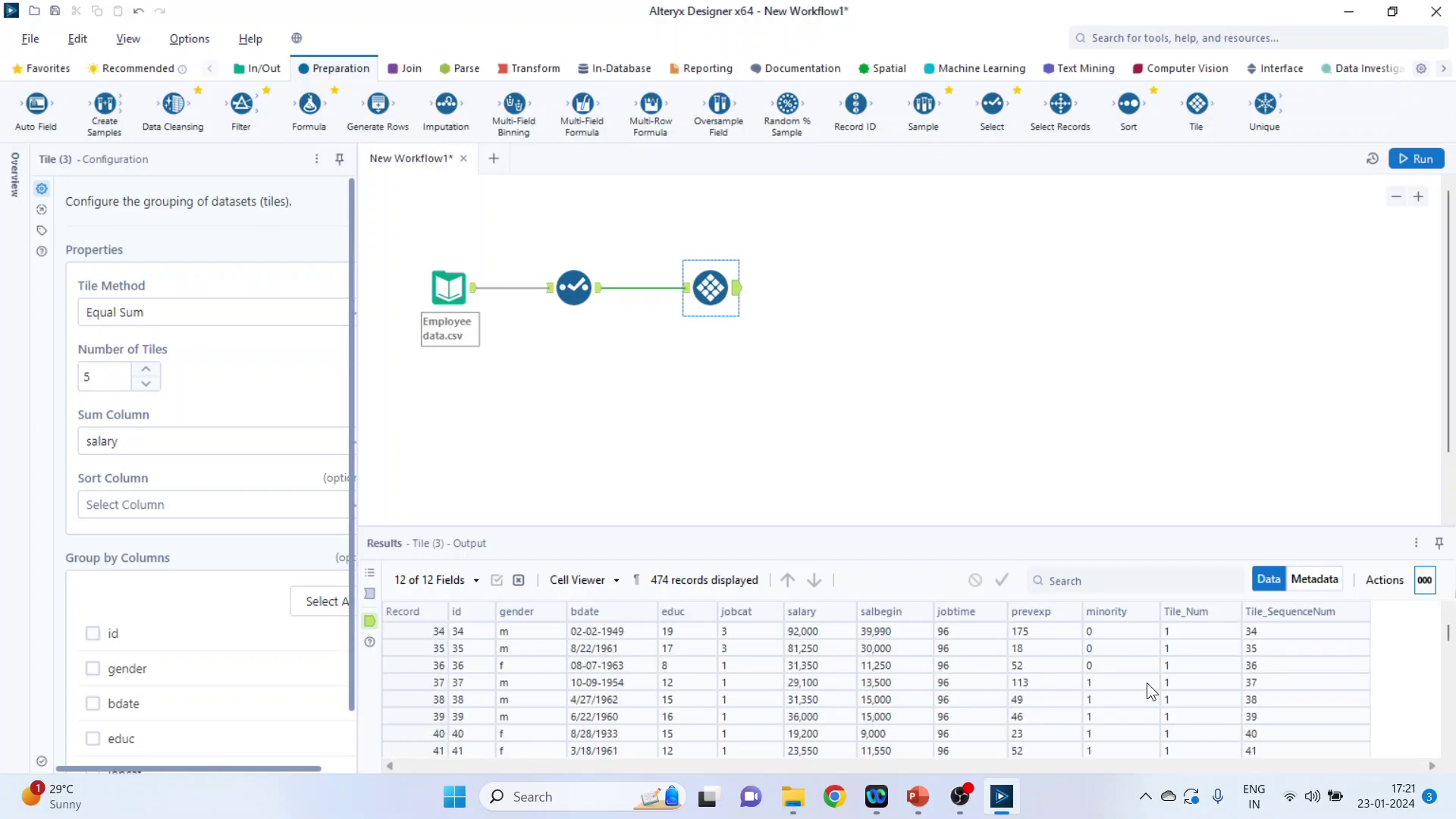
pyautogui.scroll(-20, 1182, 690)
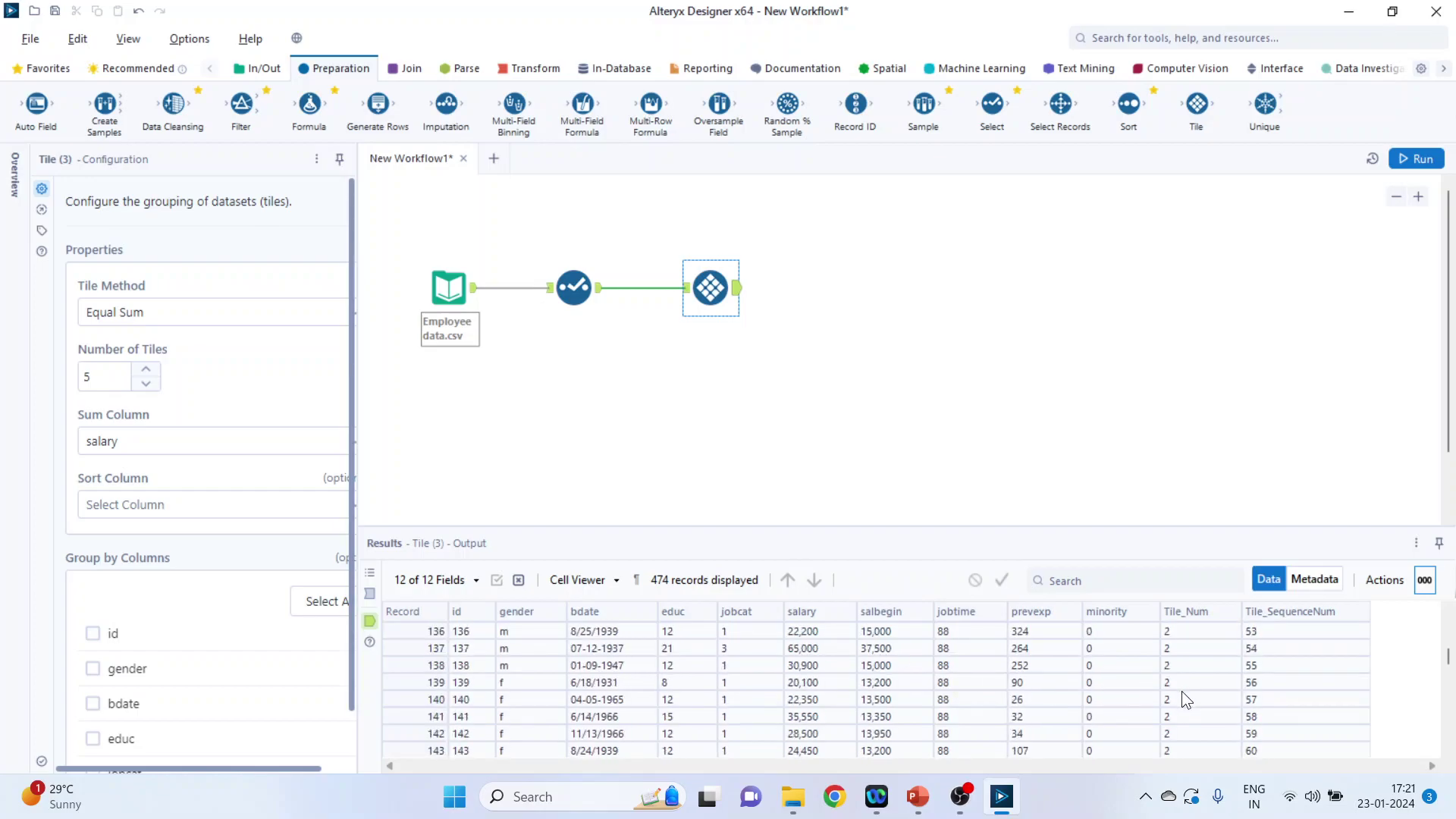
pyautogui.scroll(-20, 1181, 690)
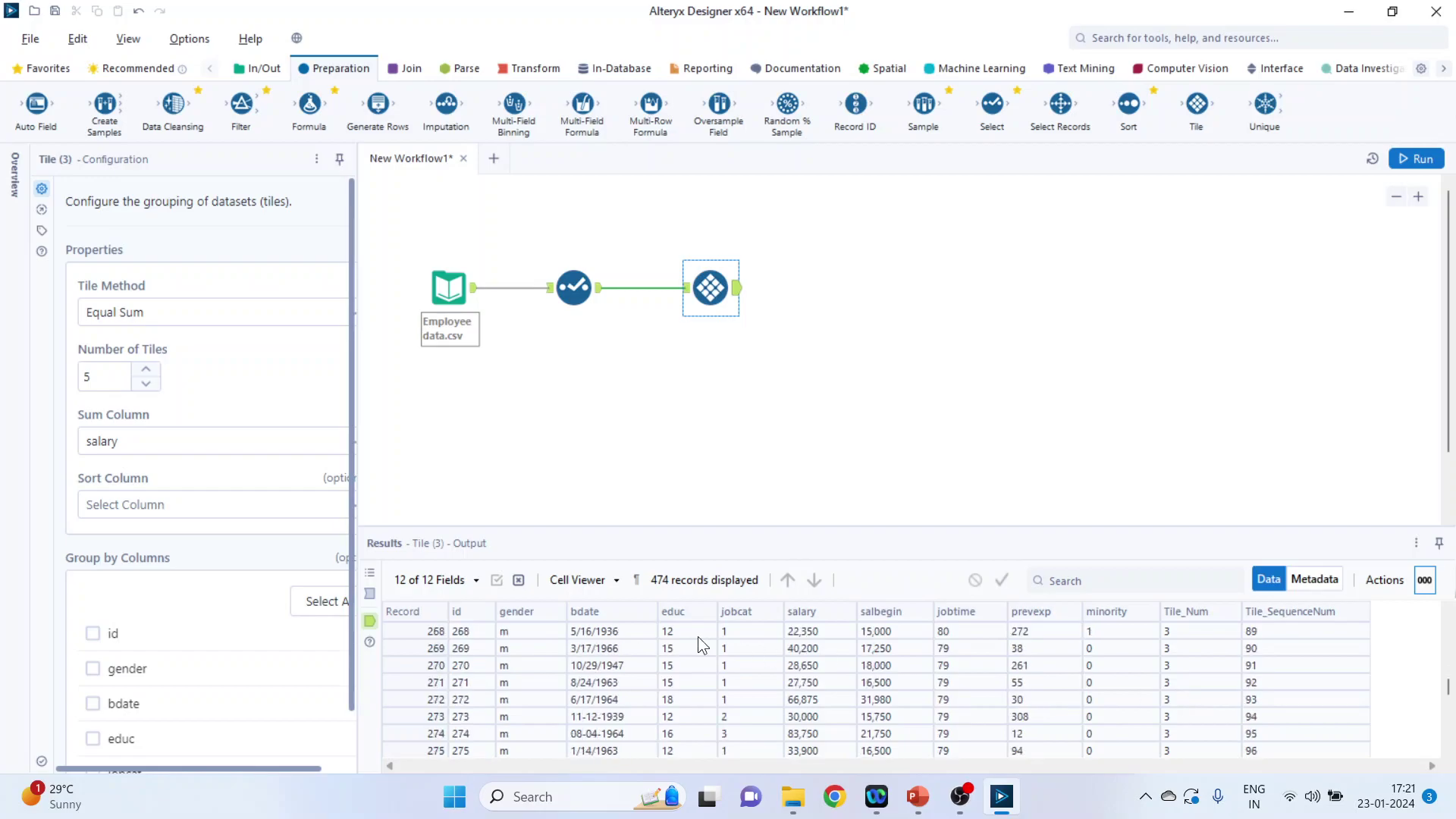
pyautogui.scroll(-20, 1181, 678)
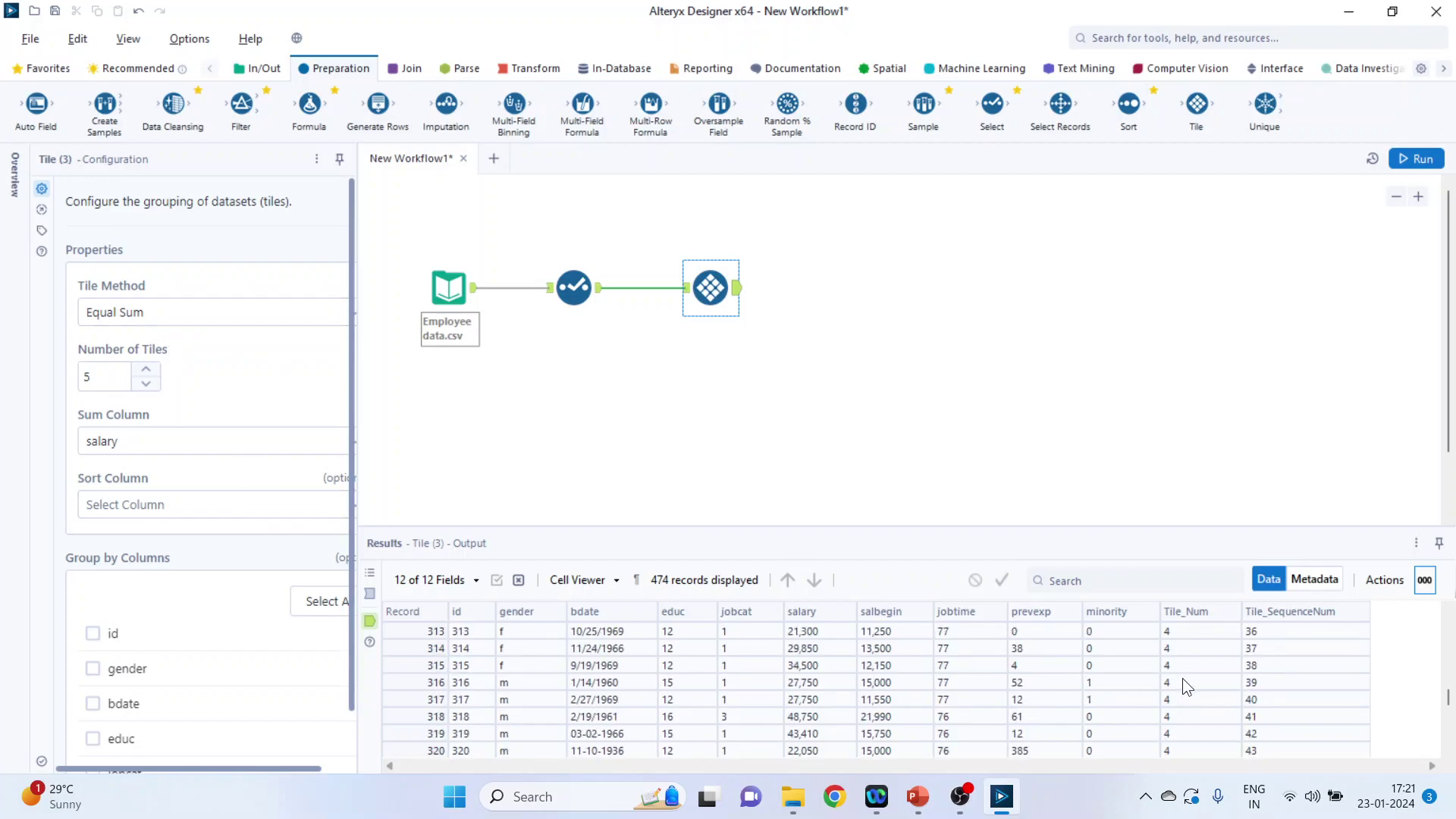
pyautogui.scroll(-20, 1186, 707)
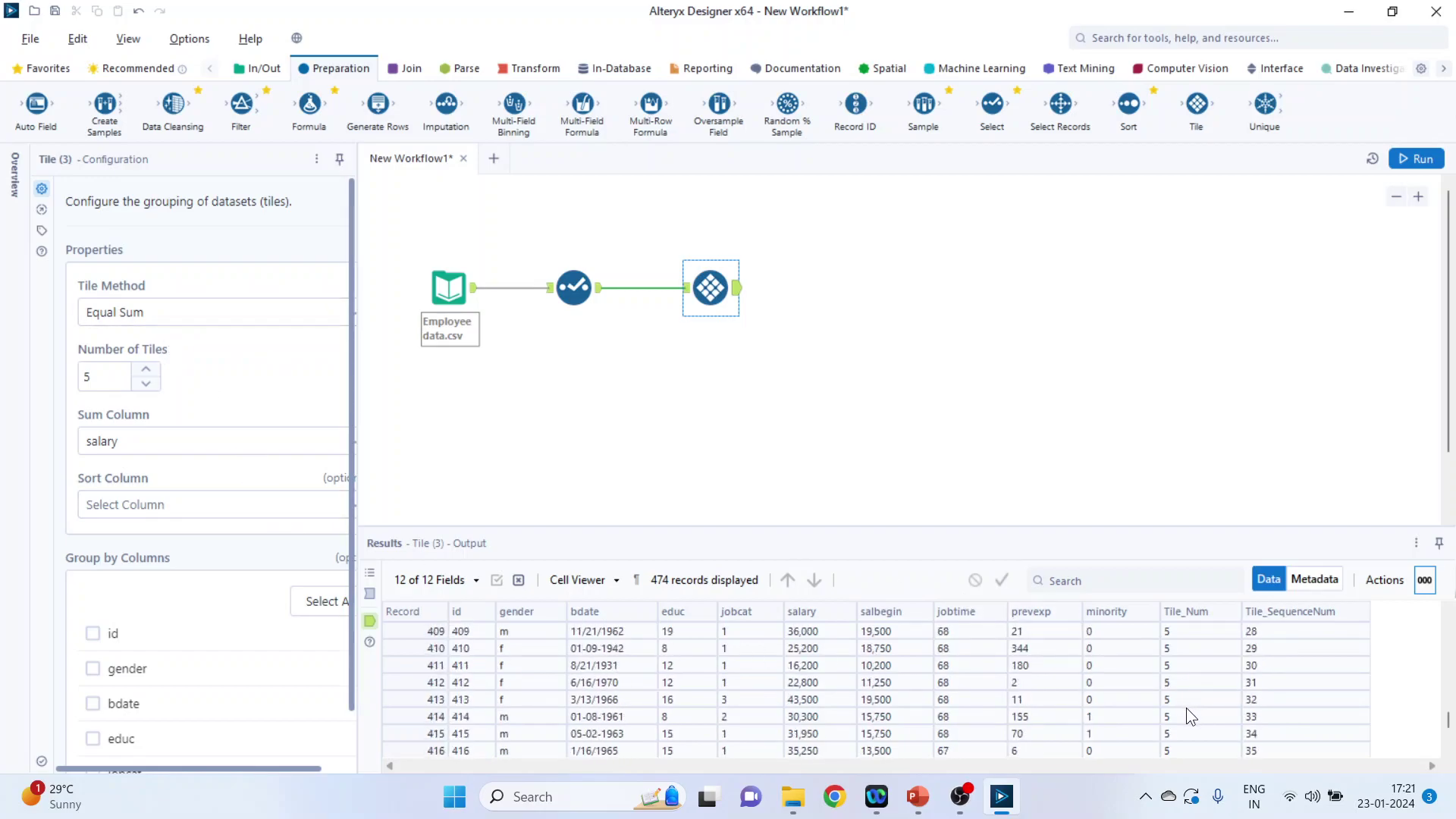
pyautogui.moveTo(1449, 724); pyautogui.dragTo(1448, 618)
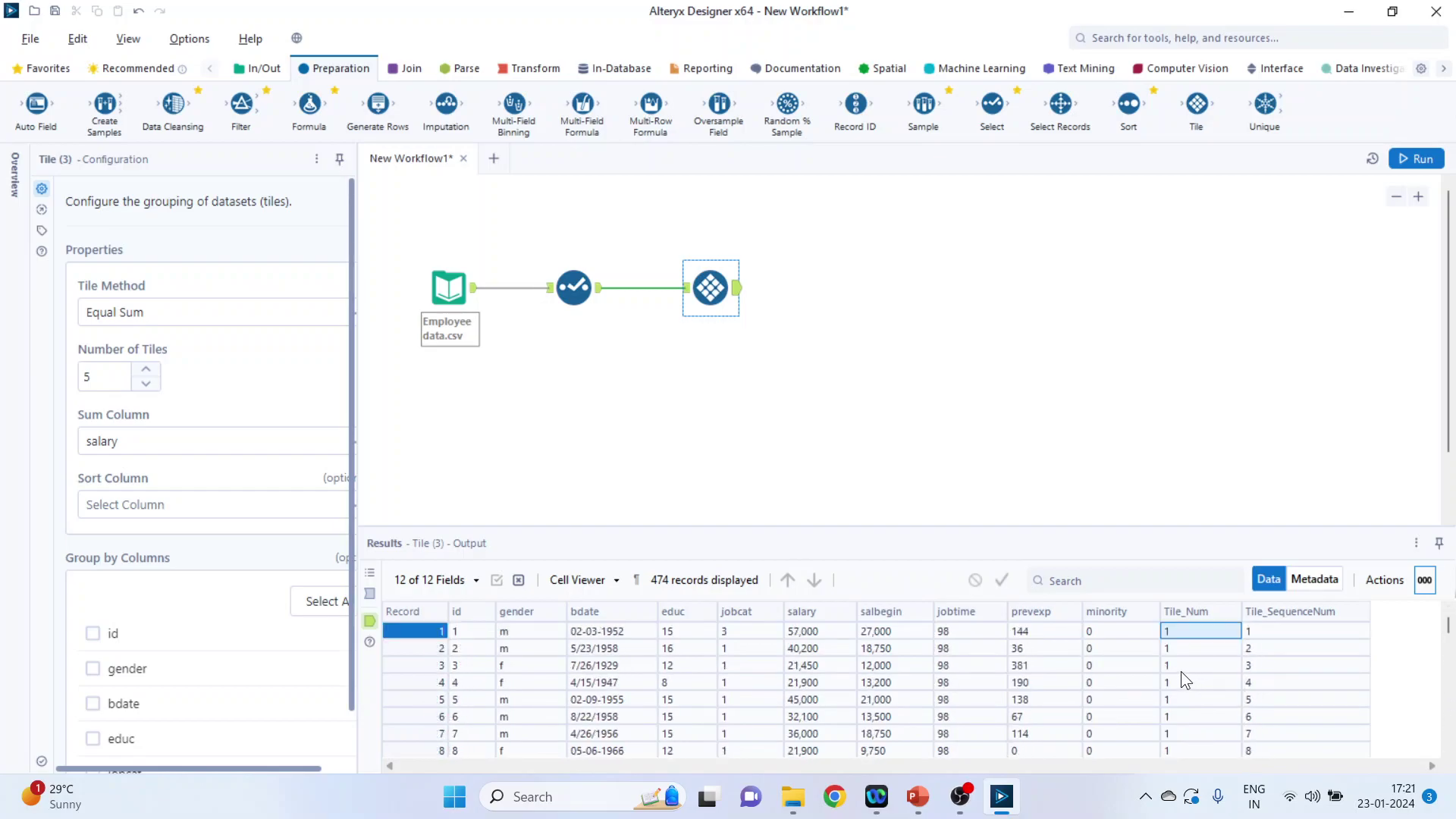
# - Select salary values for records 1–83 to check tile 1's total
pyautogui.click(828, 628)
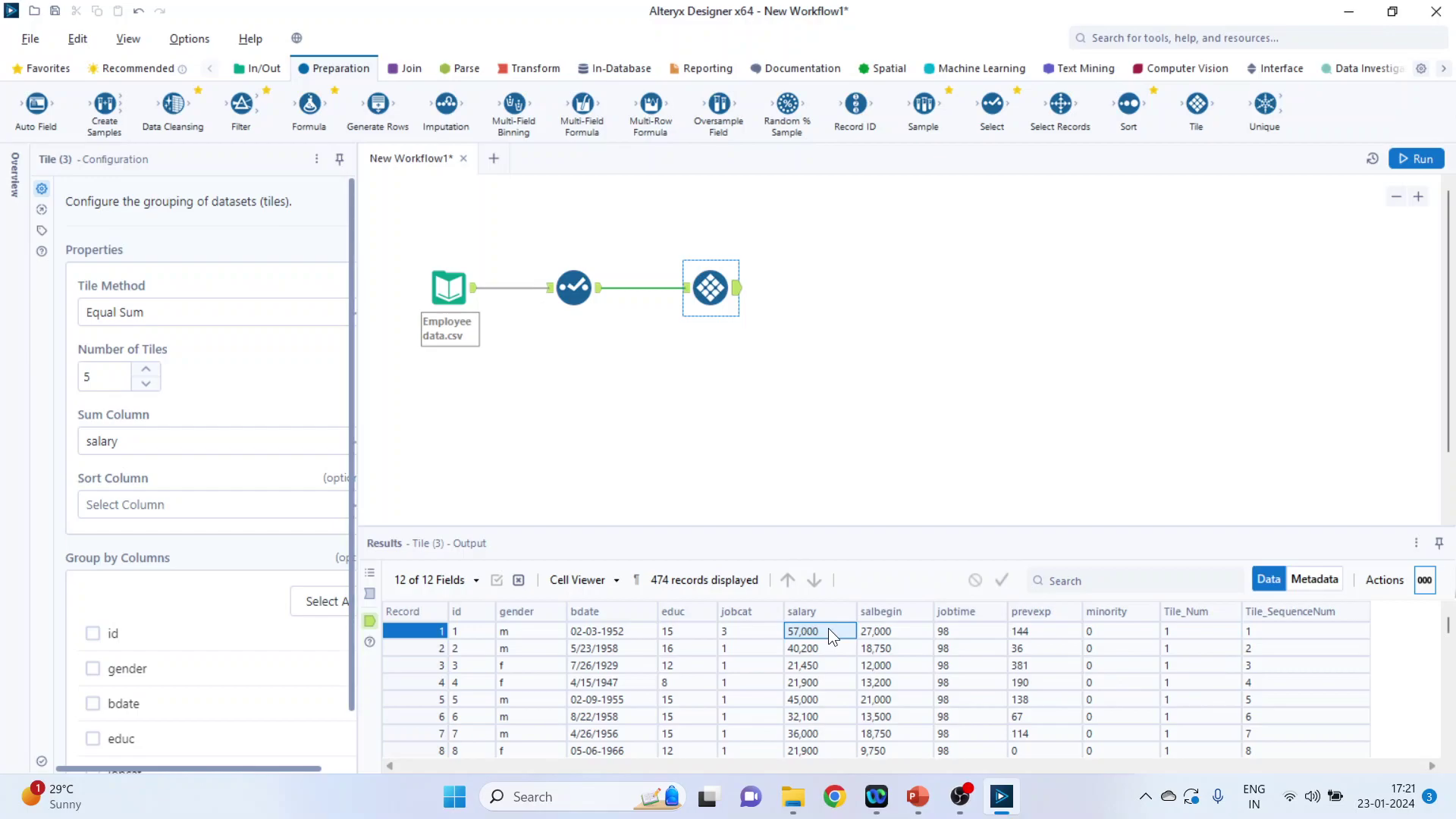
pyautogui.hotkey('shift', 'Down')
pyautogui.hotkey('shift', 'Down')
pyautogui.hotkey('shift', 'Down')
pyautogui.hotkey('shift', 'Down')
pyautogui.hotkey('shift', 'Down')
pyautogui.hotkey('shift', 'Down')
pyautogui.hotkey('shift', 'Down')
pyautogui.hotkey('shift', 'Down')
pyautogui.hotkey('shift', 'Down')
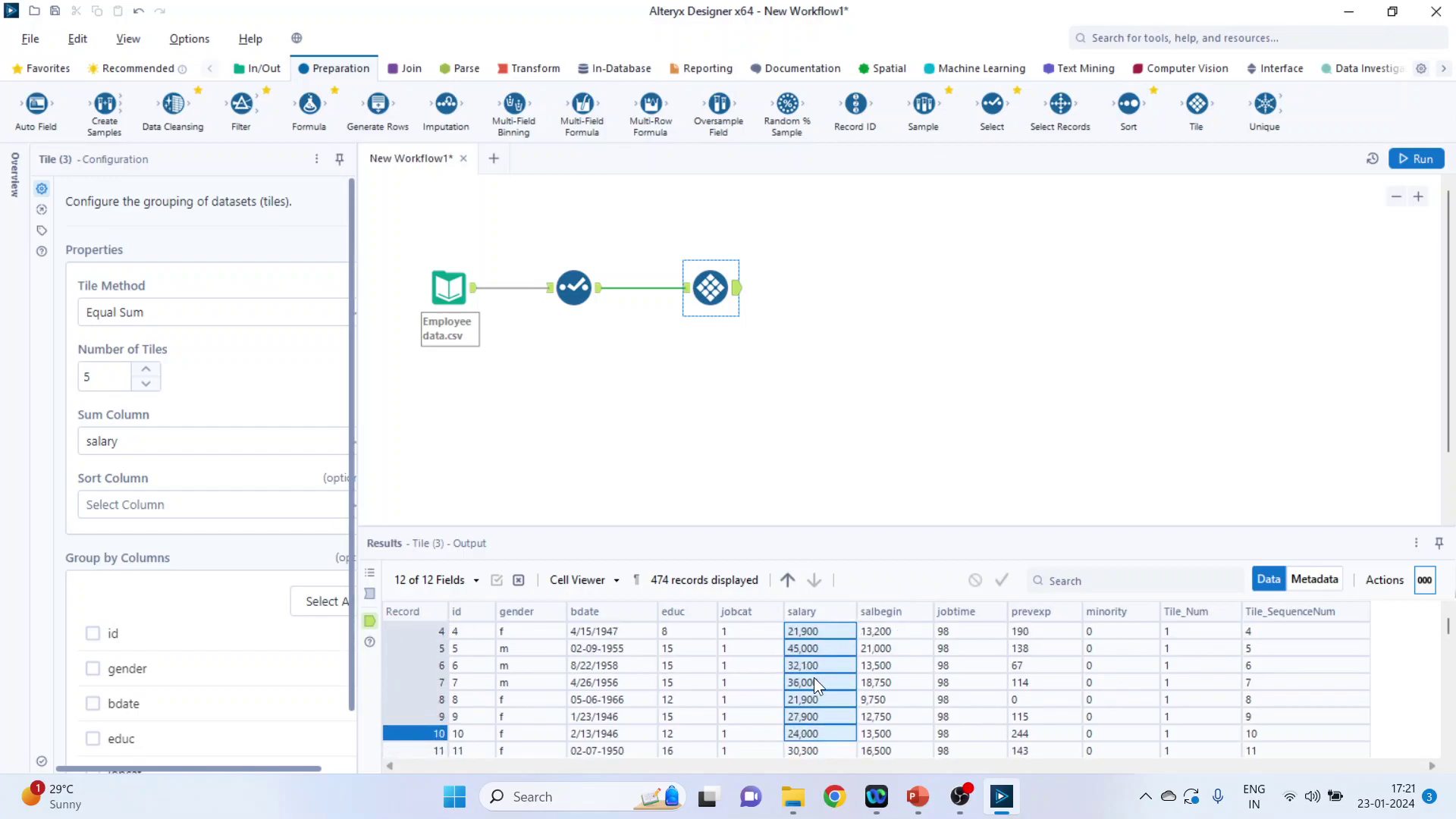
pyautogui.hotkey('shift', 'Down')
pyautogui.hotkey('shift', 'Down')
pyautogui.hotkey('shift', 'Down')
pyautogui.hotkey('shift', 'Down')
pyautogui.hotkey('shift', 'Down')
pyautogui.hotkey('shift', 'Down')
pyautogui.hotkey('shift', 'Down')
pyautogui.hotkey('shift', 'Down')
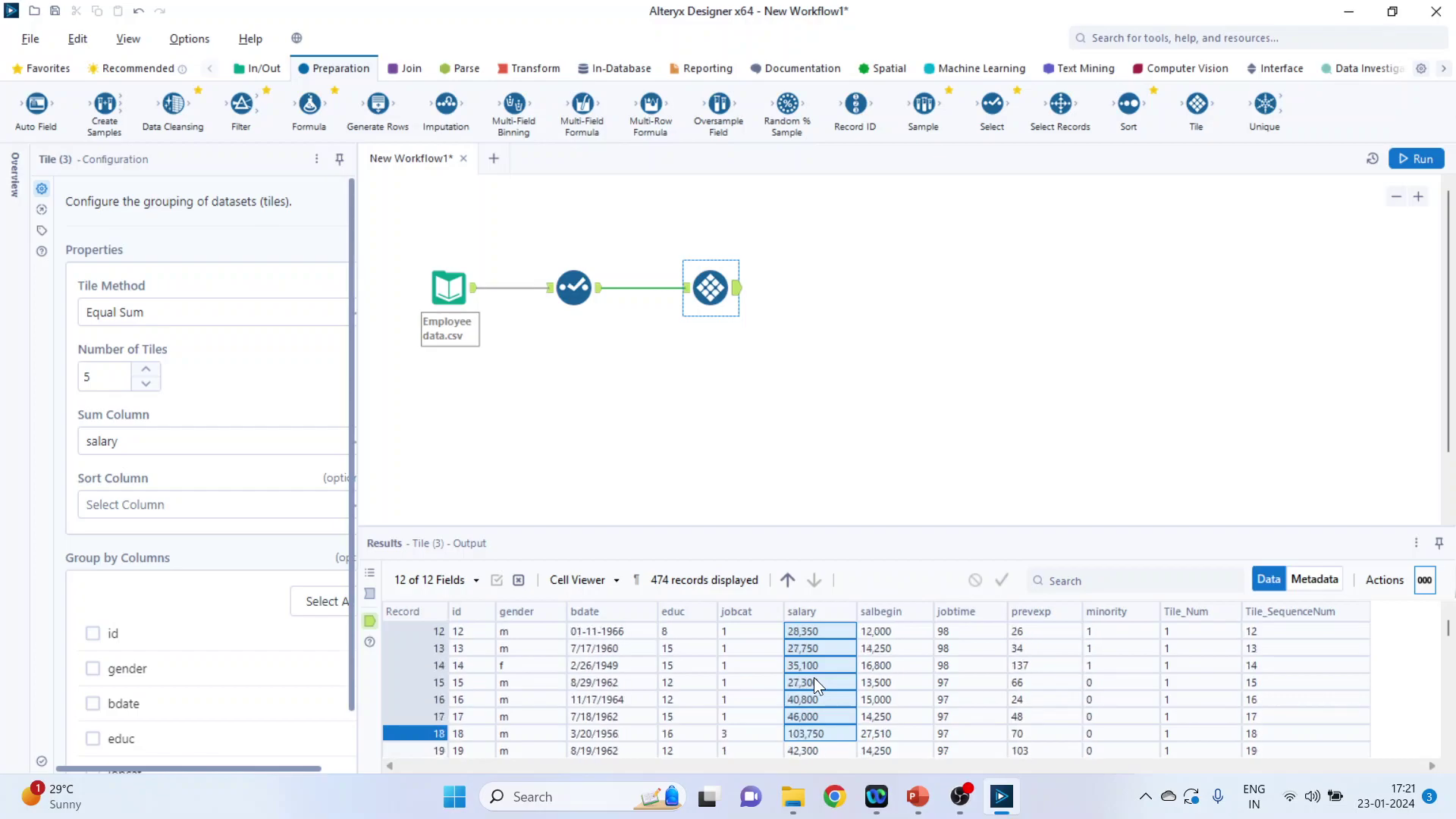
pyautogui.hotkey('shift', 'Down')
pyautogui.hotkey('shift', 'Down')
pyautogui.hotkey('shift', 'Down')
pyautogui.hotkey('shift', 'Down')
pyautogui.hotkey('shift', 'Down')
pyautogui.hotkey('shift', 'Down')
pyautogui.hotkey('shift', 'Down')
pyautogui.hotkey('shift', 'Down')
pyautogui.hotkey('shift', 'Down')
pyautogui.hotkey('shift', 'Down')
pyautogui.hotkey('shift', 'Down')
pyautogui.hotkey('shift', 'Down')
pyautogui.hotkey('shift', 'Down')
pyautogui.hotkey('shift', 'Down')
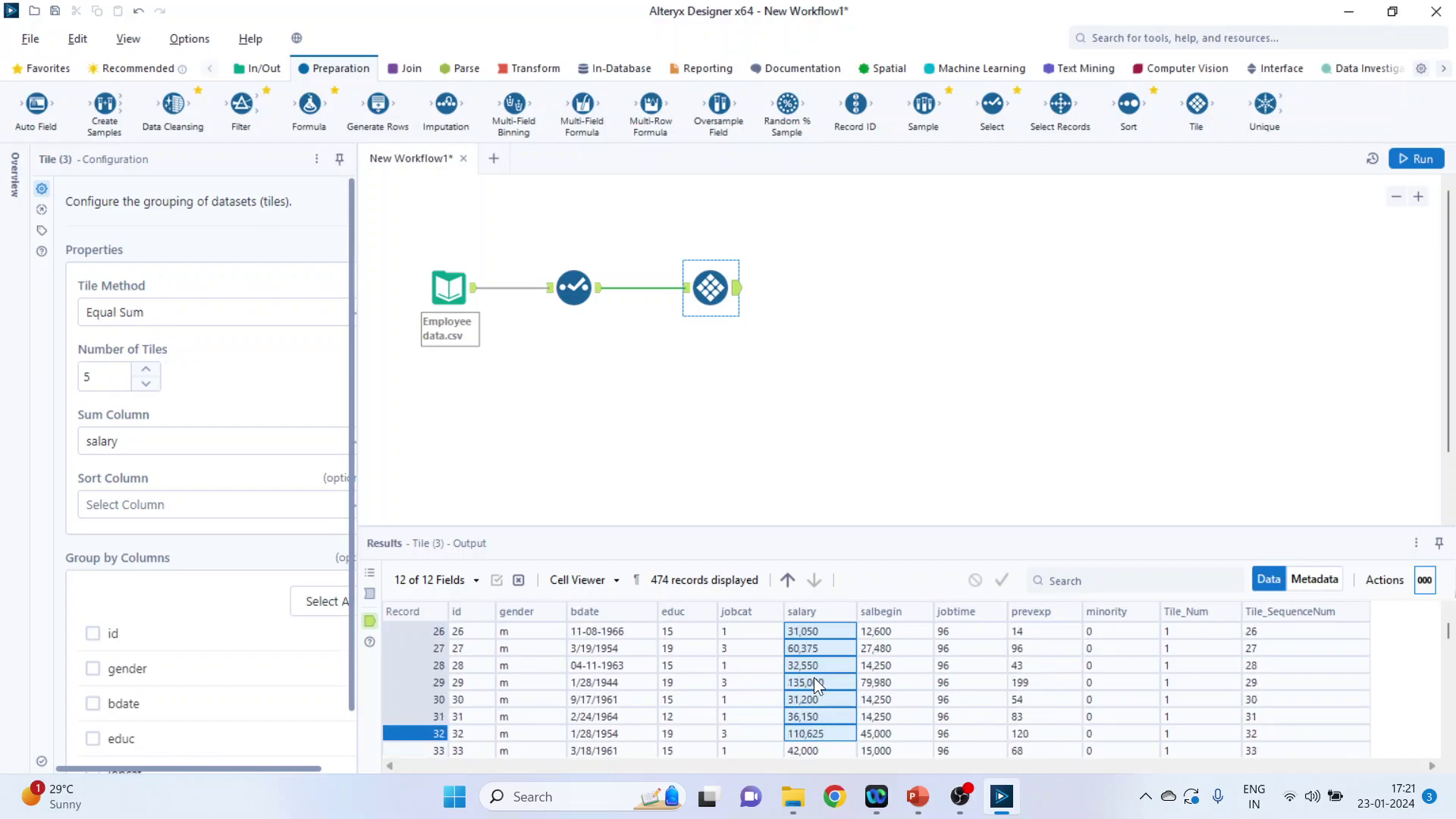
pyautogui.hotkey('shift', 'Down')
pyautogui.hotkey('shift', 'Down')
pyautogui.hotkey('shift', 'Down')
pyautogui.hotkey('shift', 'Down')
pyautogui.hotkey('shift', 'Down')
pyautogui.hotkey('shift', 'Down')
pyautogui.hotkey('shift', 'Down')
pyautogui.hotkey('shift', 'Down')
pyautogui.hotkey('shift', 'Down')
pyautogui.hotkey('shift', 'Down')
pyautogui.hotkey('shift', 'Down')
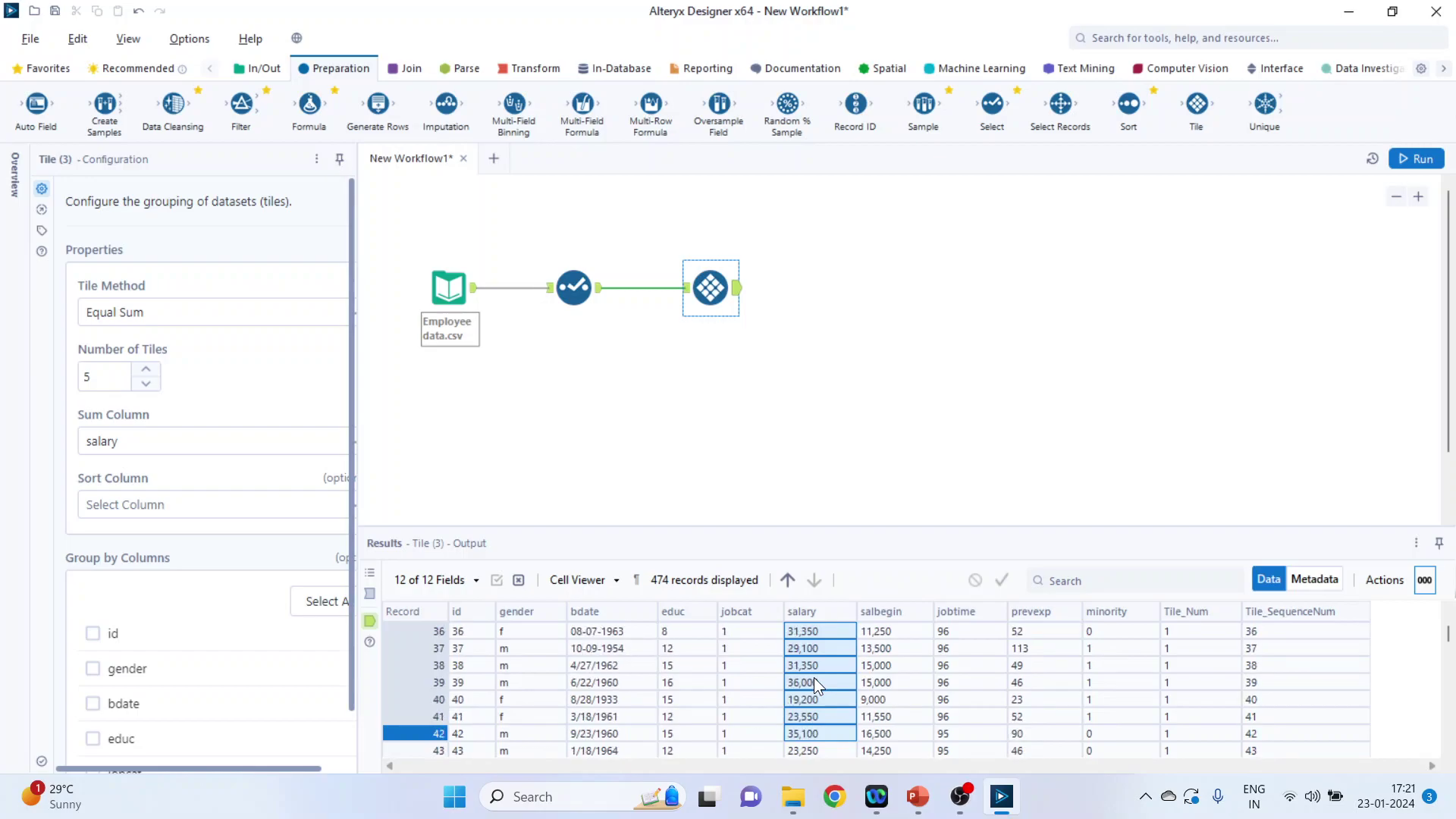
pyautogui.hotkey('shift', 'Down')
pyautogui.hotkey('shift', 'Down')
pyautogui.hotkey('shift', 'Down')
pyautogui.hotkey('shift', 'Down')
pyautogui.hotkey('shift', 'Down')
pyautogui.hotkey('shift', 'Down')
pyautogui.hotkey('shift', 'Down')
pyautogui.hotkey('shift', 'Down')
pyautogui.hotkey('shift', 'Down')
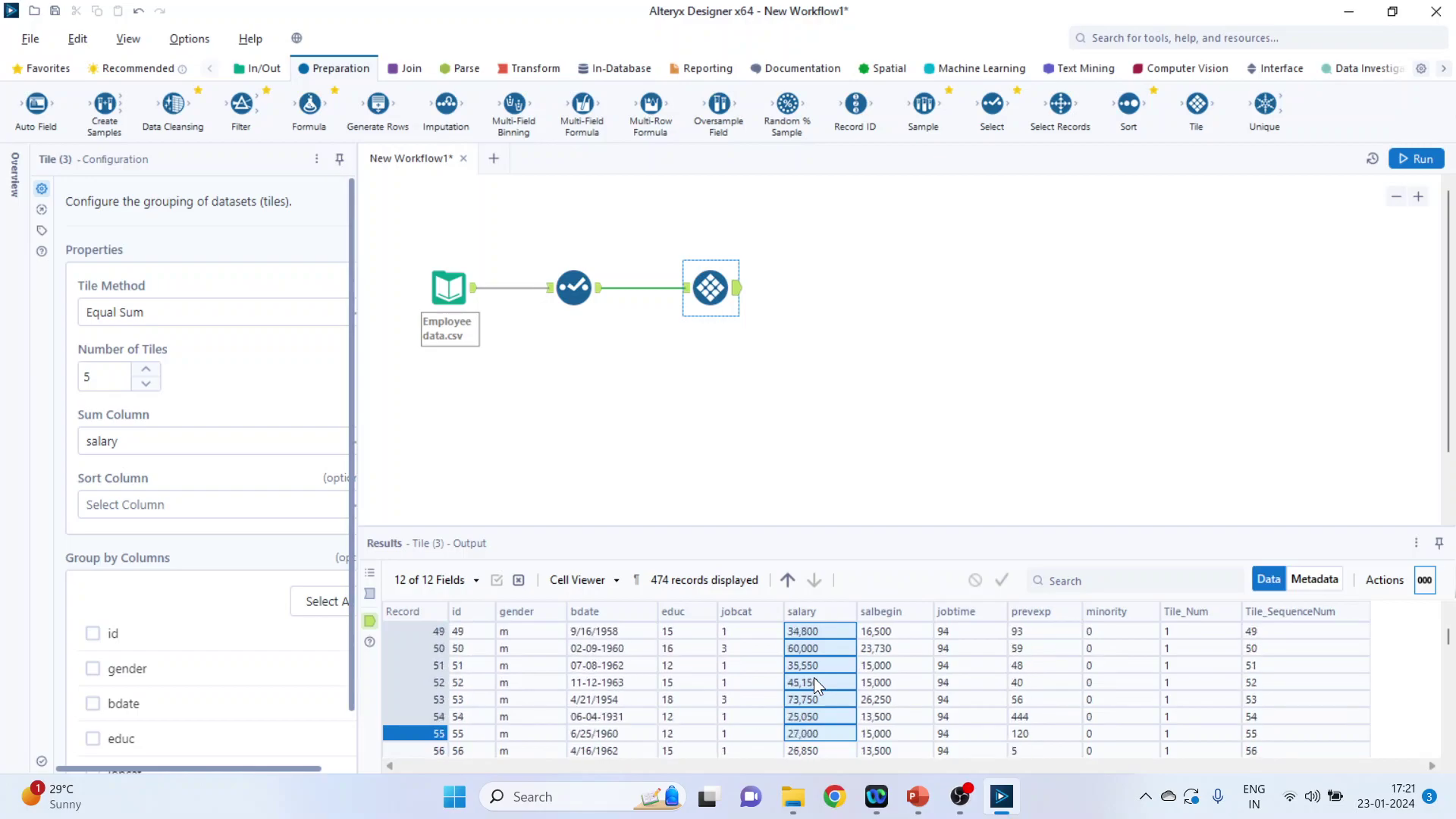
pyautogui.press('Down')
pyautogui.press('Down')
pyautogui.press('Down')
pyautogui.press('Down')
pyautogui.press('Down')
pyautogui.press('Down')
pyautogui.press('Down')
pyautogui.press('Down')
pyautogui.press('Down')
pyautogui.press('Down')
pyautogui.press('Down')
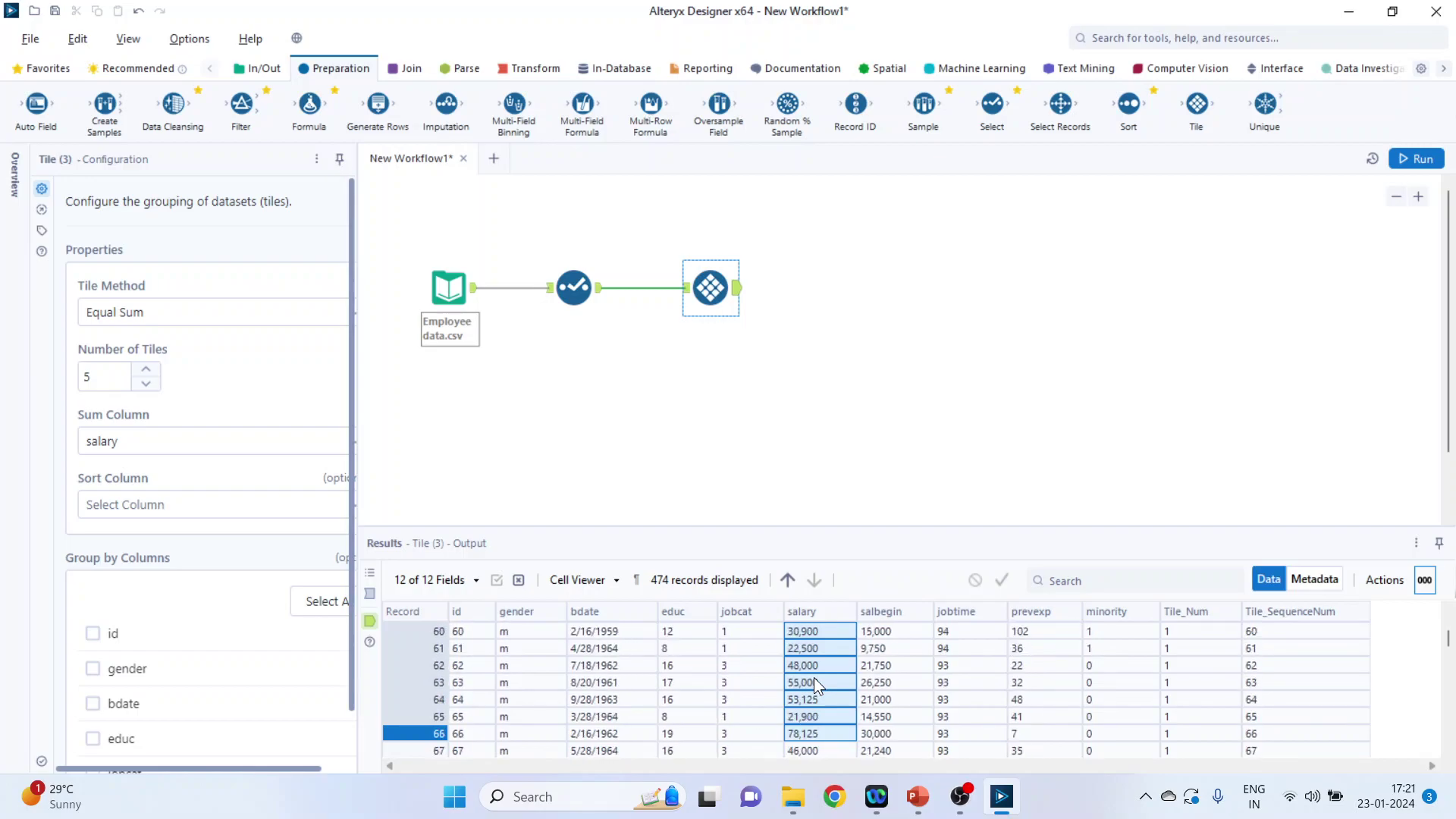
pyautogui.press('Down')
pyautogui.press('Down')
pyautogui.press('Down')
pyautogui.press('Down')
pyautogui.press('Down')
pyautogui.press('Down')
pyautogui.press('Down')
pyautogui.press('Down')
pyautogui.press('Down')
pyautogui.press('Down')
pyautogui.press('Down')
pyautogui.press('Down')
pyautogui.press('Down')
pyautogui.press('Down')
pyautogui.press('Down')
pyautogui.press('Down')
pyautogui.press('Down')
pyautogui.press('Down')
pyautogui.press('Down')
pyautogui.press('Down')
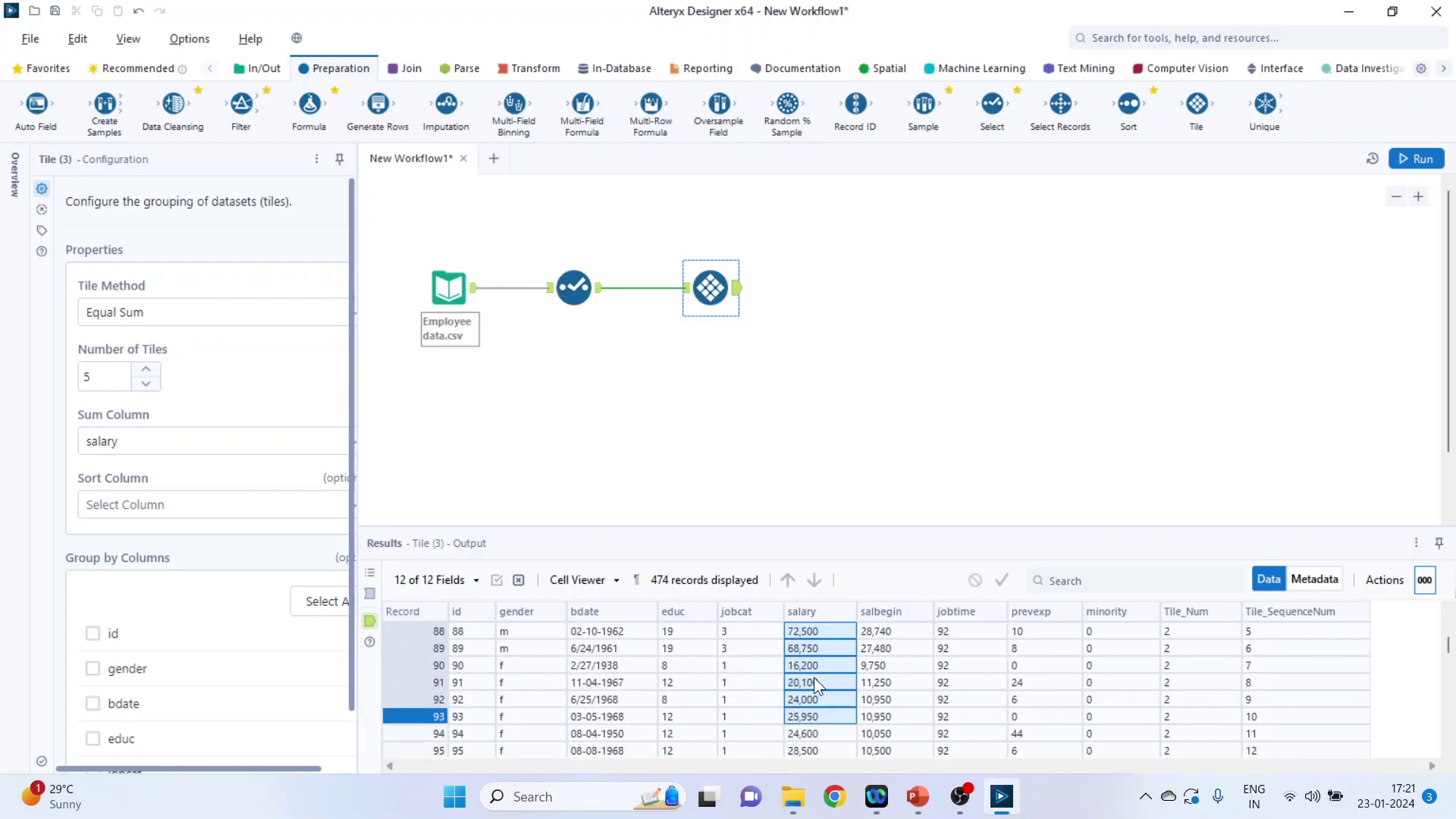
pyautogui.press('Up')
pyautogui.press('Up')
pyautogui.press('Up')
pyautogui.press('Up')
pyautogui.press('Up')
pyautogui.press('Up')
pyautogui.press('Up')
pyautogui.press('Up')
pyautogui.press('Up')
pyautogui.press('Up')
pyautogui.press('Up')
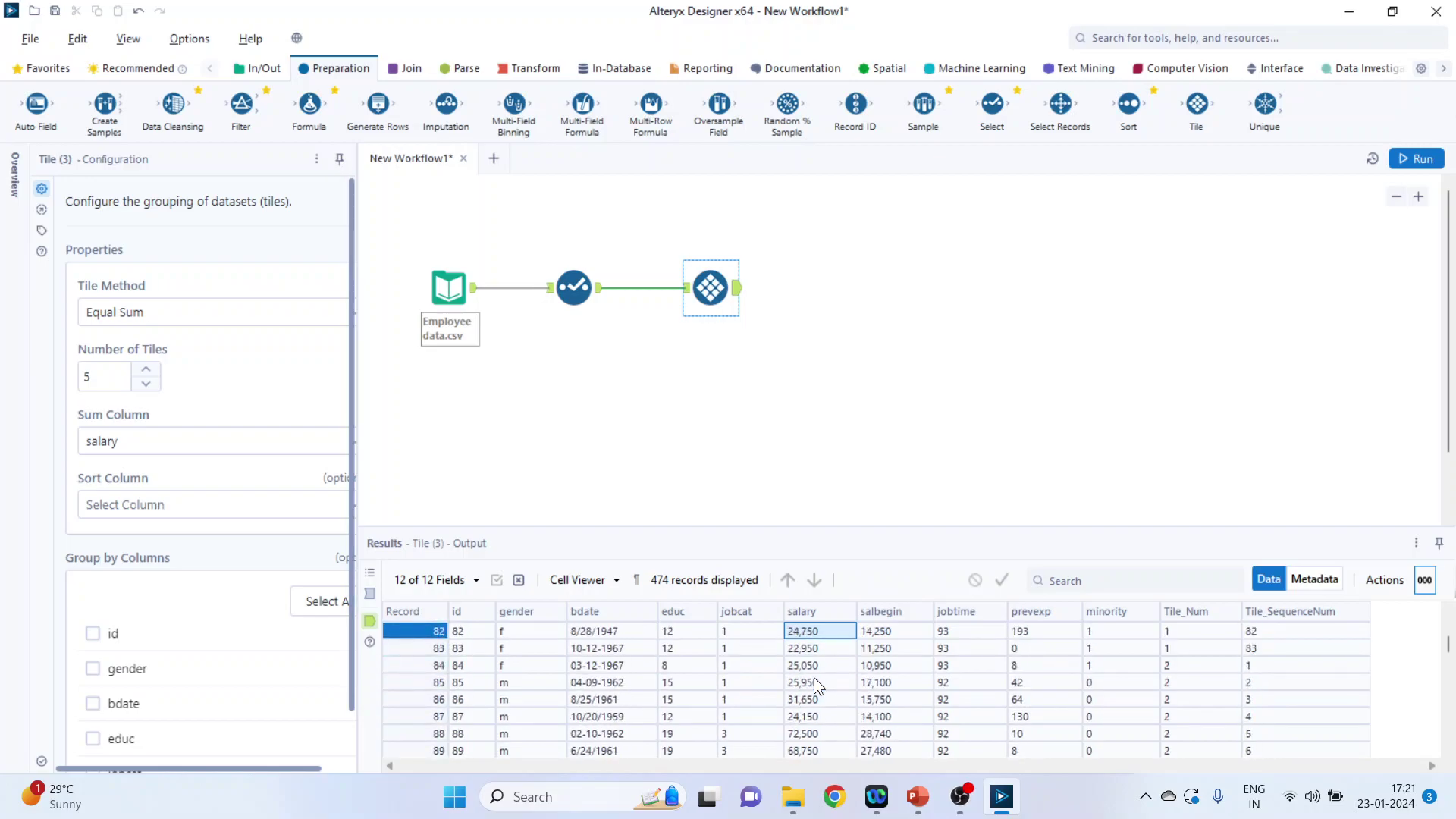
pyautogui.press('Up')
pyautogui.press('Up')
pyautogui.press('Up')
pyautogui.press('Up')
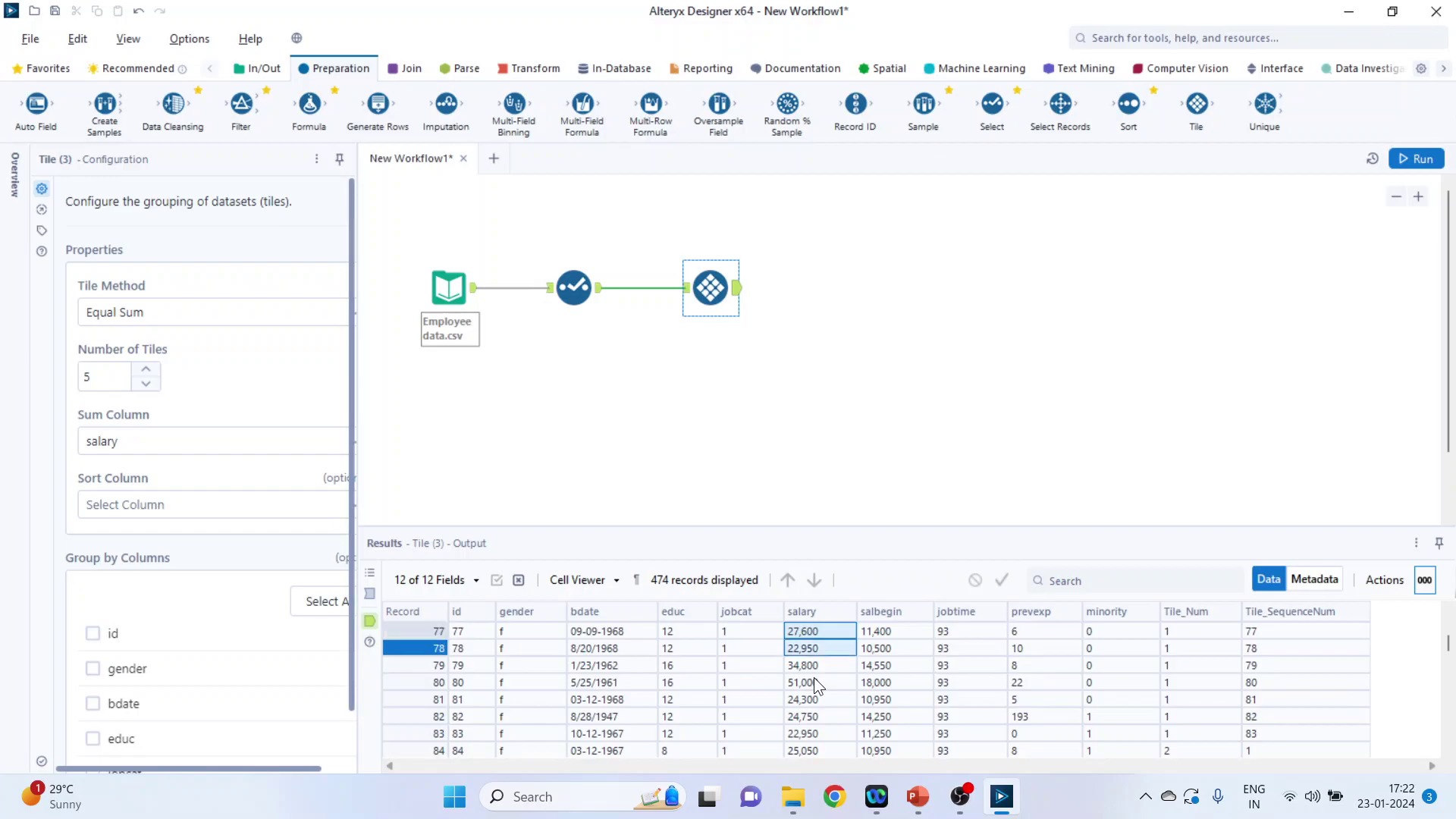
pyautogui.hotkey('shift', 'Down')
pyautogui.hotkey('shift', 'Down')
pyautogui.hotkey('shift', 'Down')
pyautogui.hotkey('shift', 'Down')
pyautogui.hotkey('shift', 'Down')
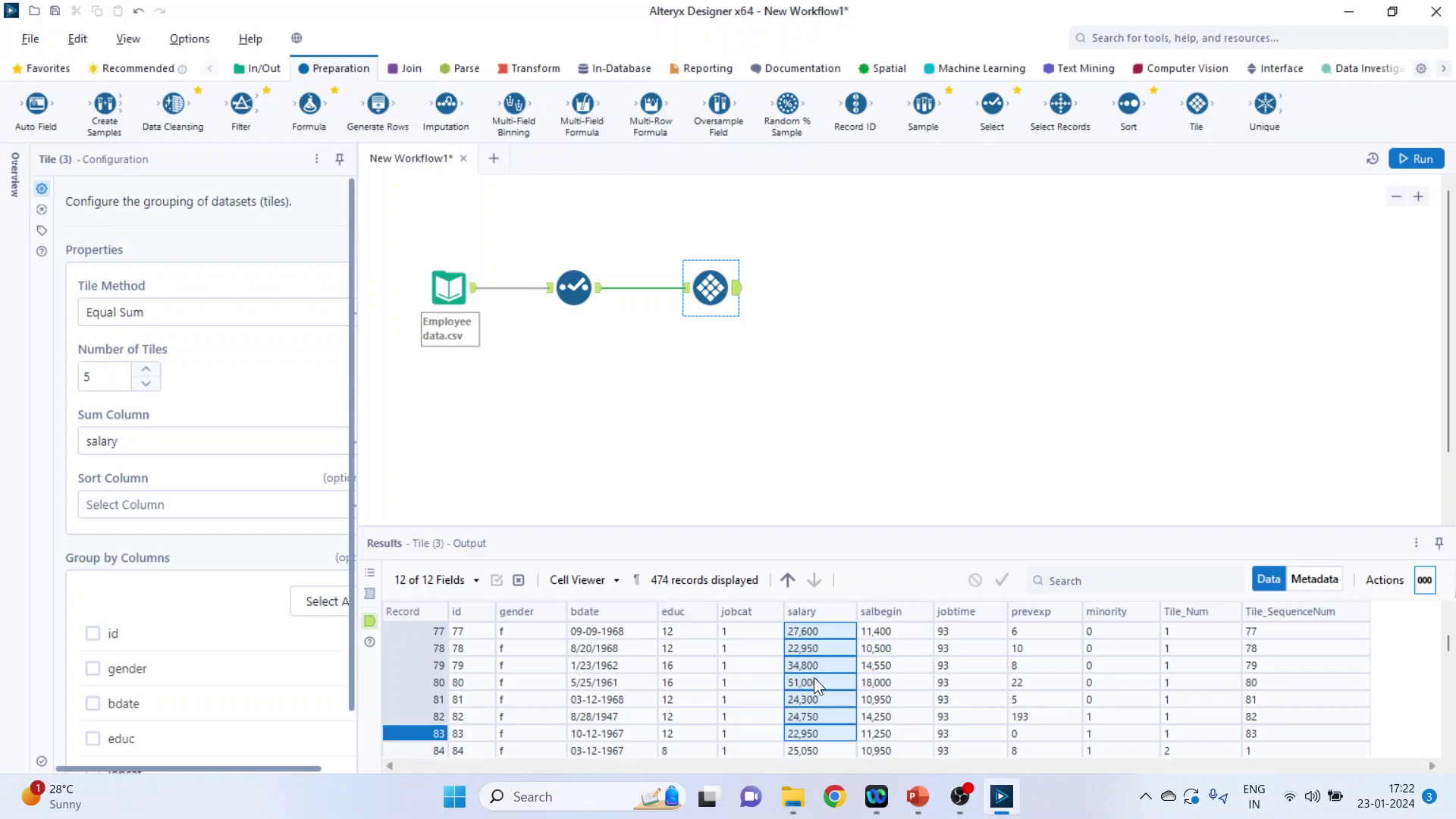
# - Select salary values for records 84–179 to check tile 2's total
pyautogui.click(821, 754)
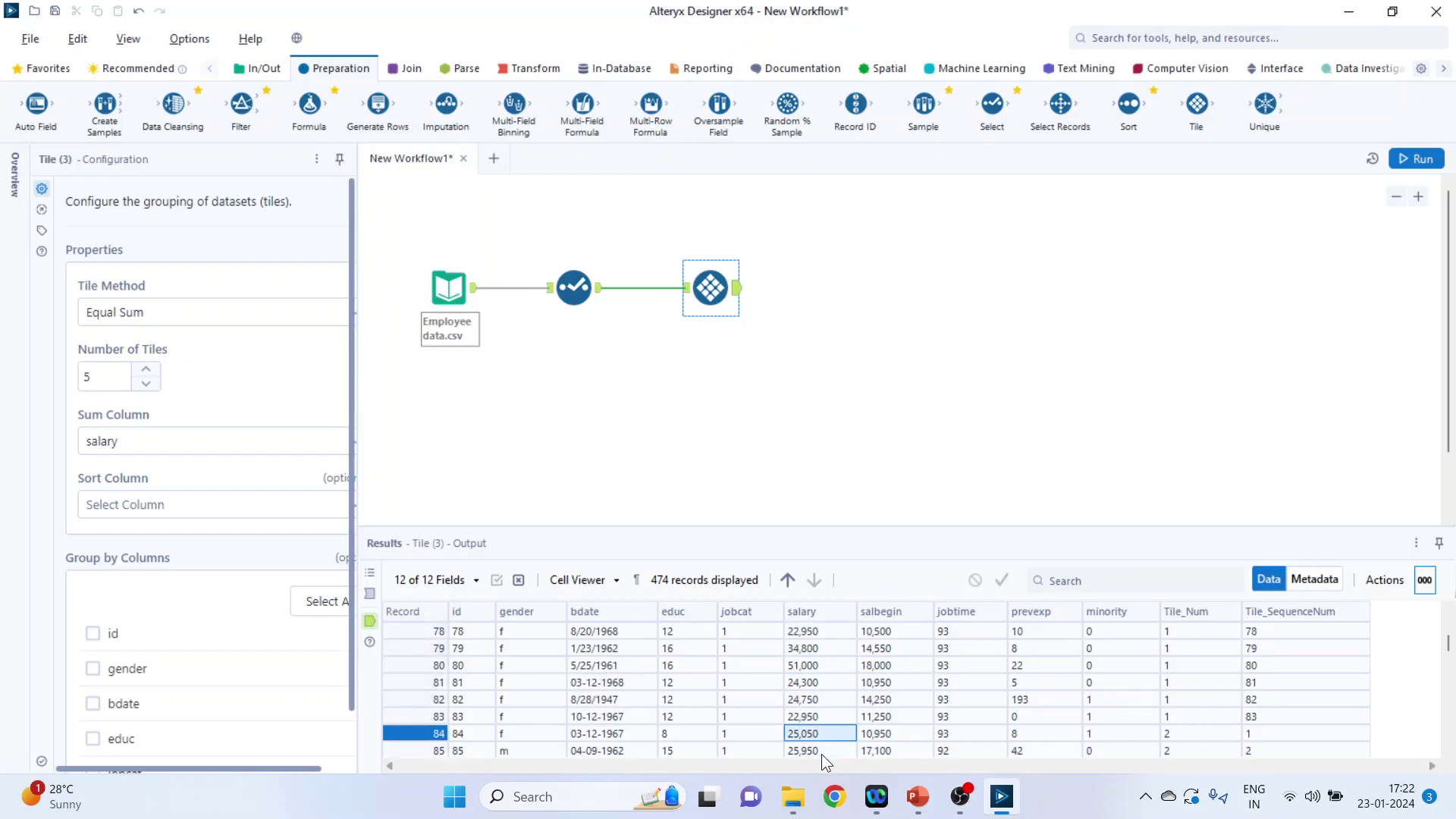
pyautogui.hotkey('shift', 'Down')
pyautogui.hotkey('shift', 'Down')
pyautogui.hotkey('shift', 'Down')
pyautogui.hotkey('shift', 'Down')
pyautogui.hotkey('shift', 'Down')
pyautogui.hotkey('shift', 'Down')
pyautogui.hotkey('shift', 'Down')
pyautogui.hotkey('shift', 'Down')
pyautogui.hotkey('shift', 'Down')
pyautogui.hotkey('shift', 'Down')
pyautogui.hotkey('shift', 'Down')
pyautogui.hotkey('shift', 'Down')
pyautogui.hotkey('shift', 'Down')
pyautogui.hotkey('shift', 'Down')
pyautogui.hotkey('shift', 'Down')
pyautogui.hotkey('shift', 'Down')
pyautogui.hotkey('shift', 'Down')
pyautogui.hotkey('shift', 'Down')
pyautogui.hotkey('shift', 'Down')
pyautogui.hotkey('shift', 'Down')
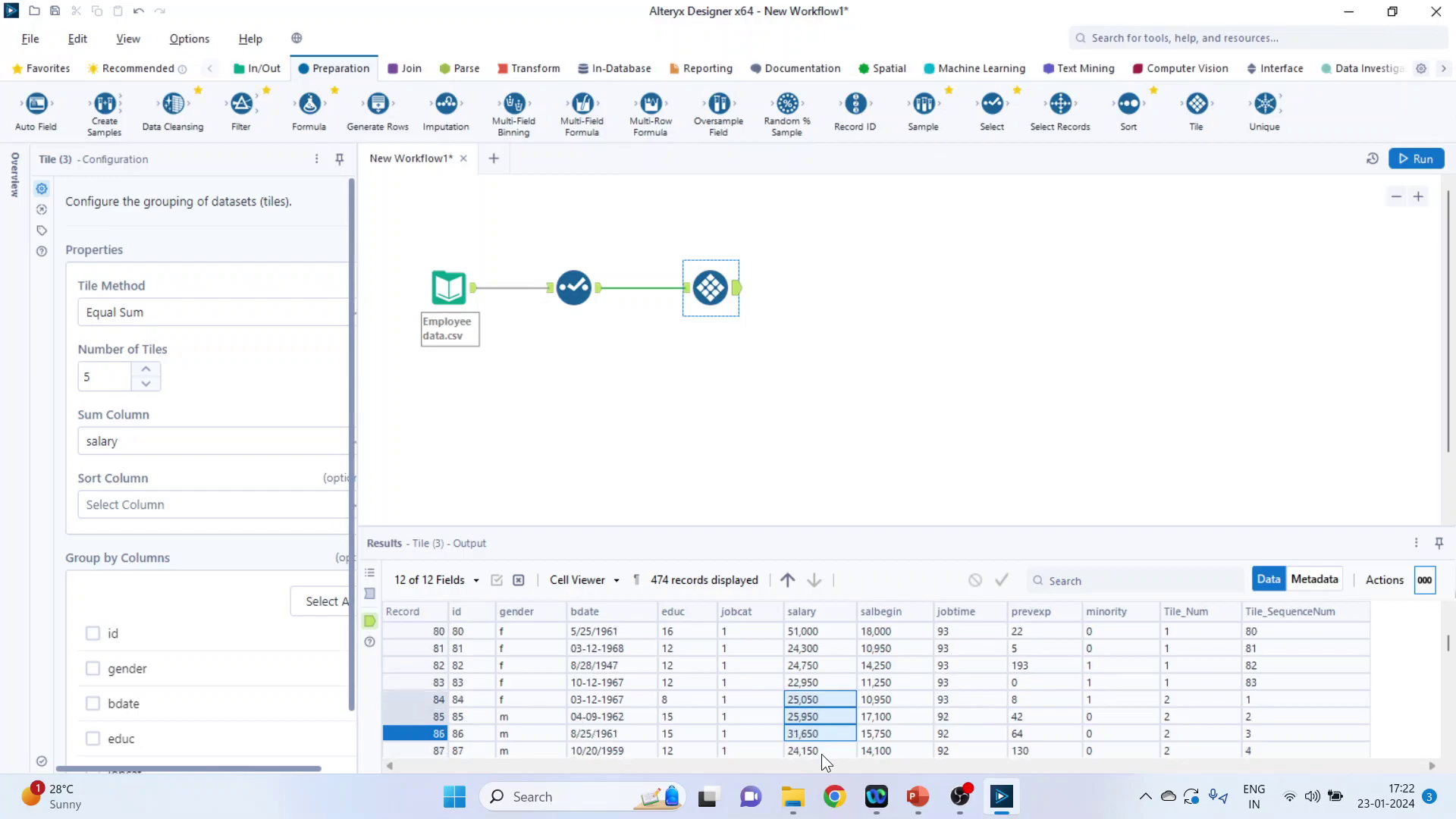
pyautogui.hotkey('shift', 'Down')
pyautogui.hotkey('shift', 'Down')
pyautogui.hotkey('shift', 'Down')
pyautogui.hotkey('shift', 'Down')
pyautogui.hotkey('shift', 'Down')
pyautogui.hotkey('shift', 'Down')
pyautogui.hotkey('shift', 'Down')
pyautogui.hotkey('shift', 'Down')
pyautogui.hotkey('shift', 'Down')
pyautogui.hotkey('shift', 'Down')
pyautogui.hotkey('shift', 'Down')
pyautogui.hotkey('shift', 'Down')
pyautogui.hotkey('shift', 'Down')
pyautogui.hotkey('shift', 'Down')
pyautogui.hotkey('shift', 'Down')
pyautogui.hotkey('shift', 'Down')
pyautogui.hotkey('shift', 'Down')
pyautogui.hotkey('shift', 'Down')
pyautogui.hotkey('shift', 'Down')
pyautogui.hotkey('shift', 'Down')
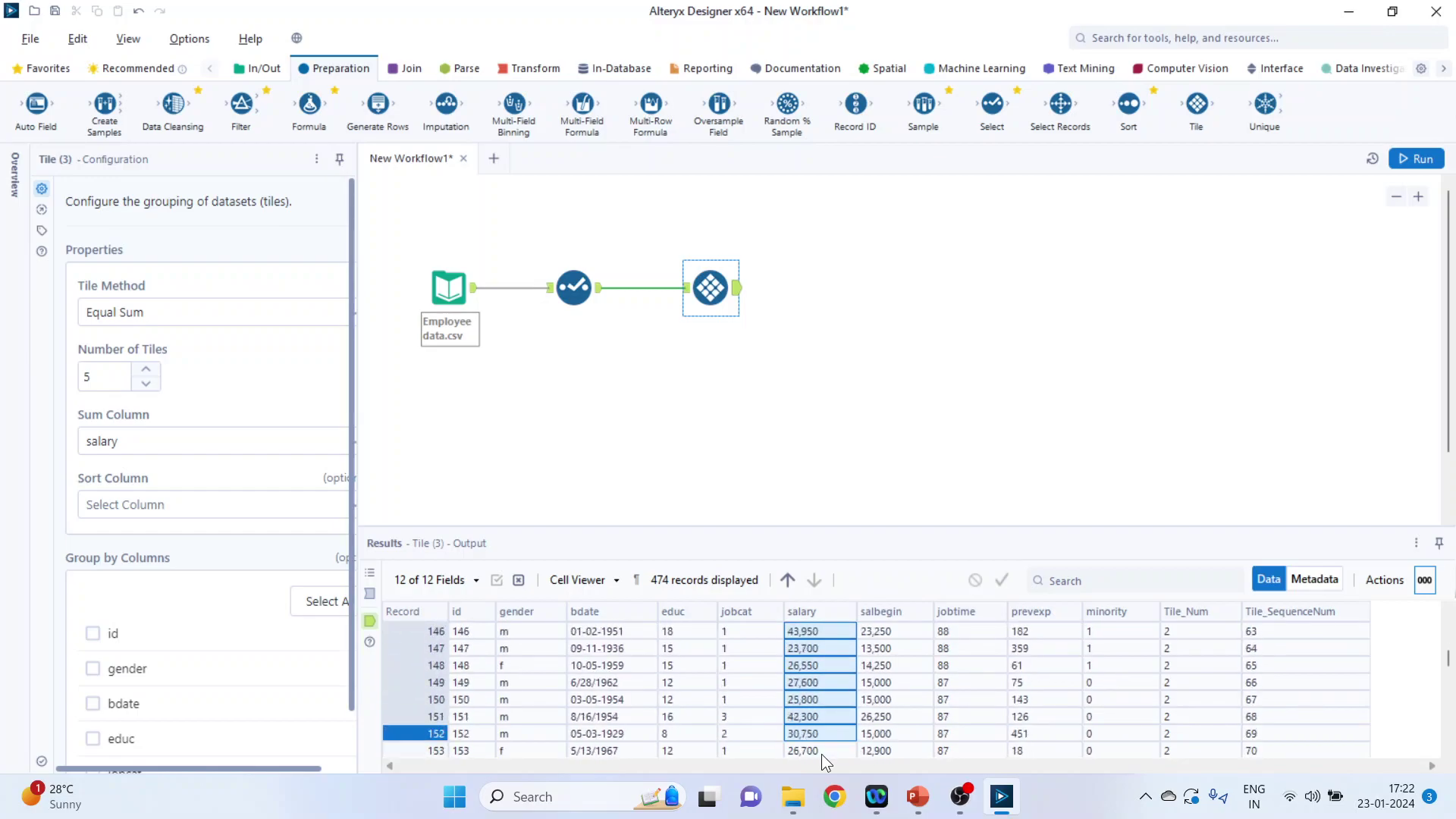
pyautogui.hotkey('shift', 'Up')
pyautogui.hotkey('shift', 'Up')
pyautogui.hotkey('shift', 'Up')
pyautogui.hotkey('shift', 'Up')
pyautogui.hotkey('shift', 'Up')
pyautogui.hotkey('shift', 'Up')
pyautogui.hotkey('shift', 'Up')
pyautogui.hotkey('shift', 'Up')
pyautogui.hotkey('shift', 'Up')
pyautogui.hotkey('shift', 'Up')
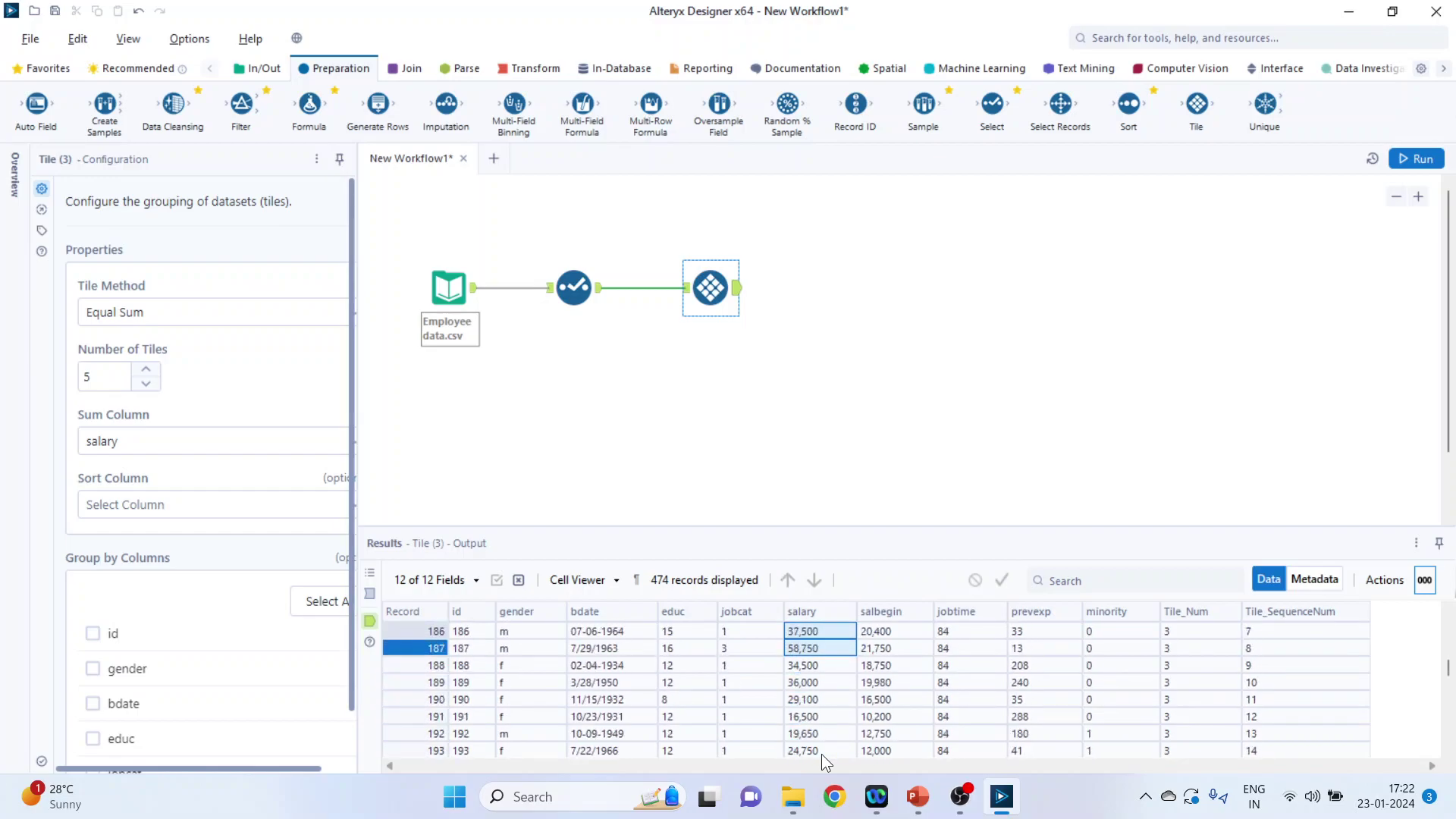
pyautogui.hotkey('shift', 'Down')
pyautogui.hotkey('shift', 'Down')
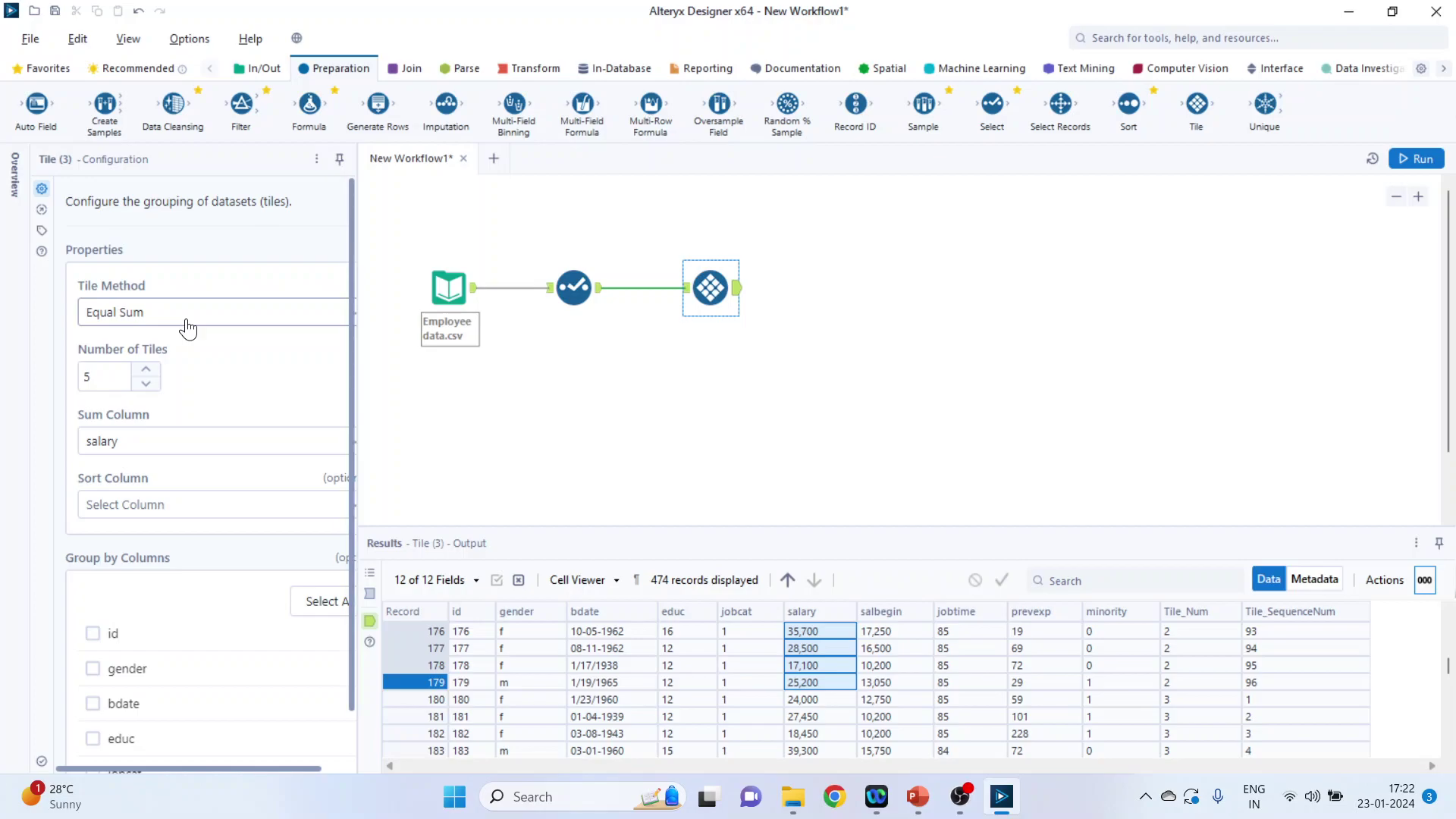
# - Group the Equal Sum salary tiling by gender and rerun the workflow
pyautogui.click(93, 672)
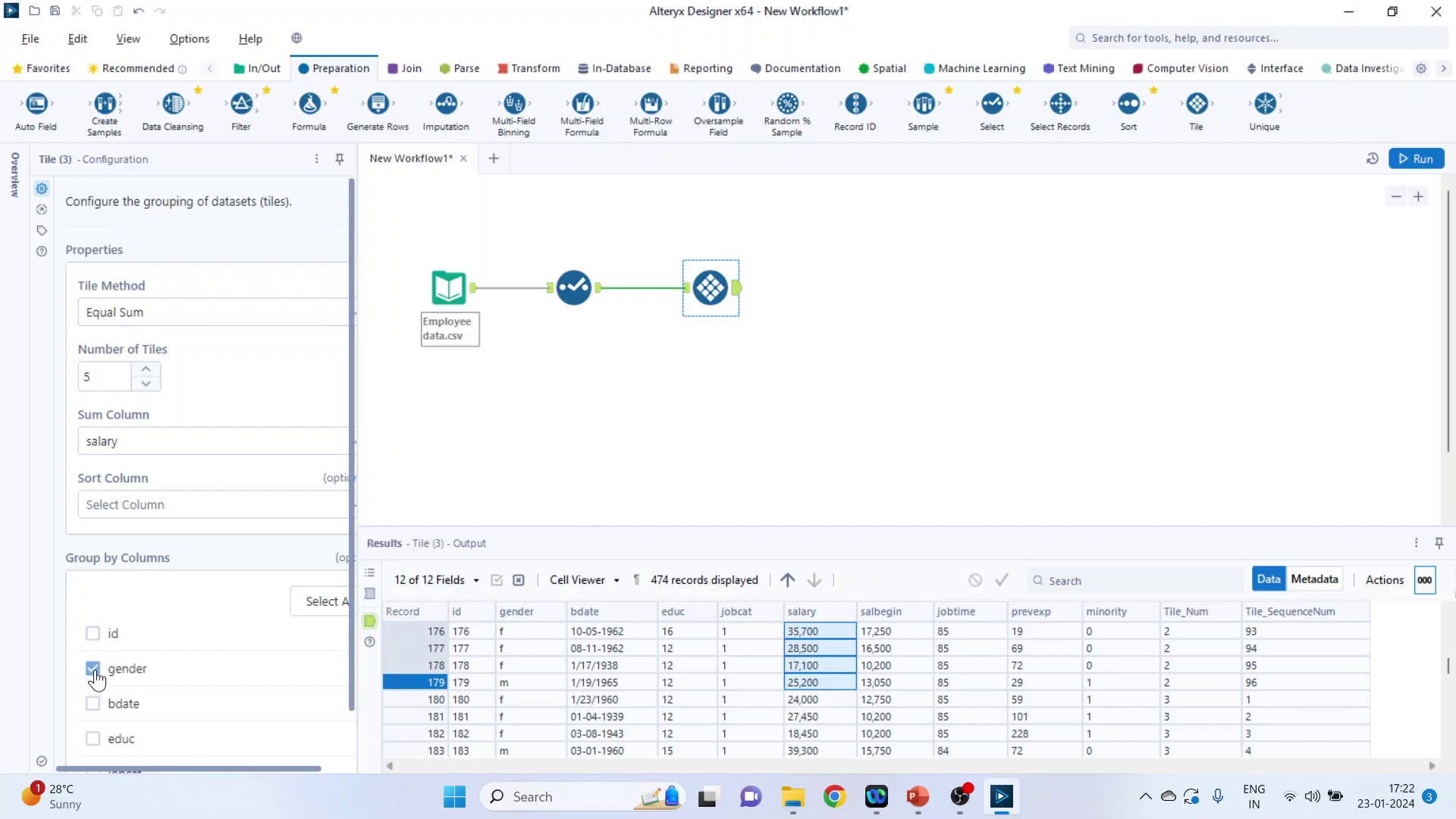
pyautogui.click(1412, 159)
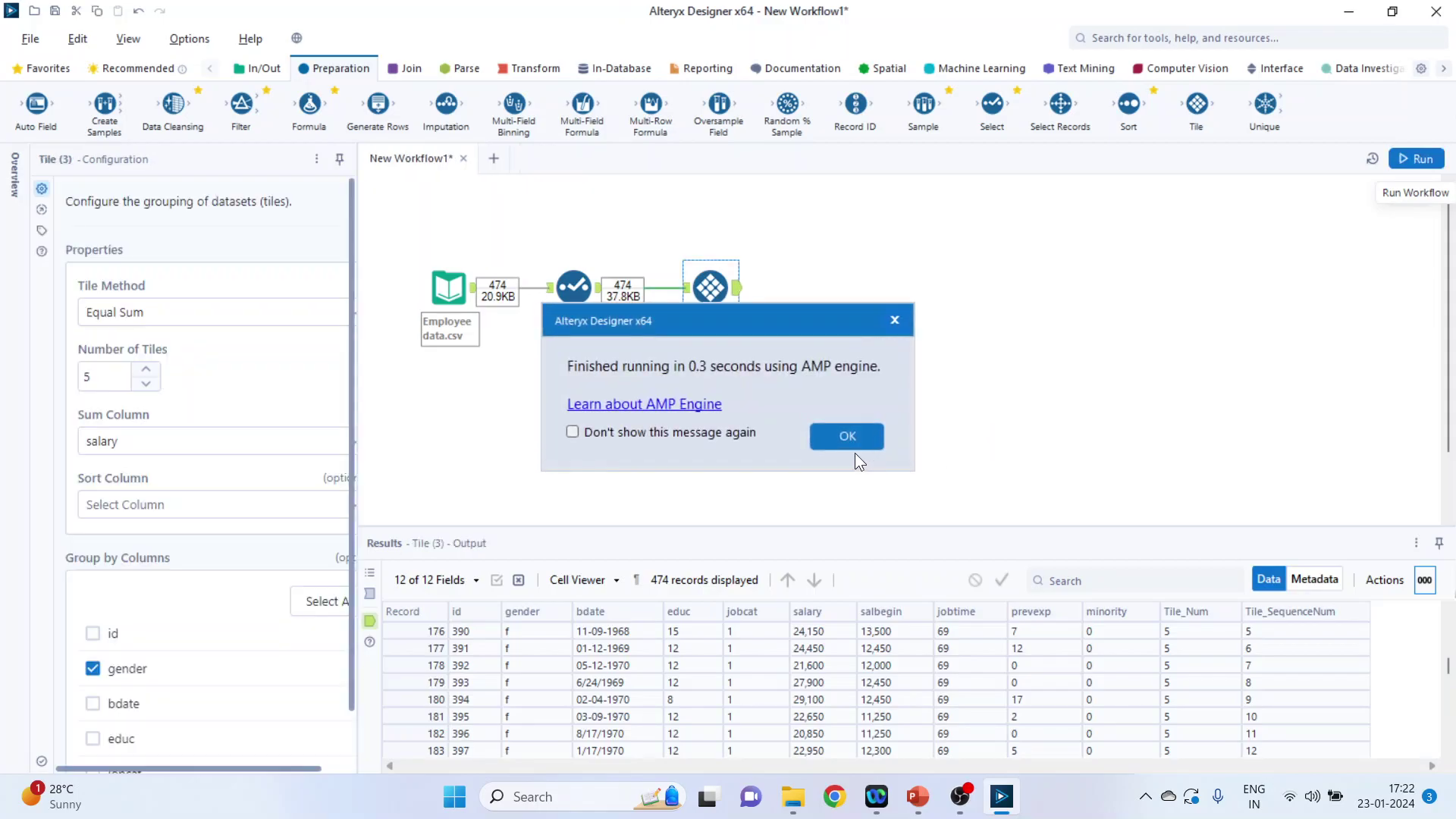
pyautogui.click(847, 441)
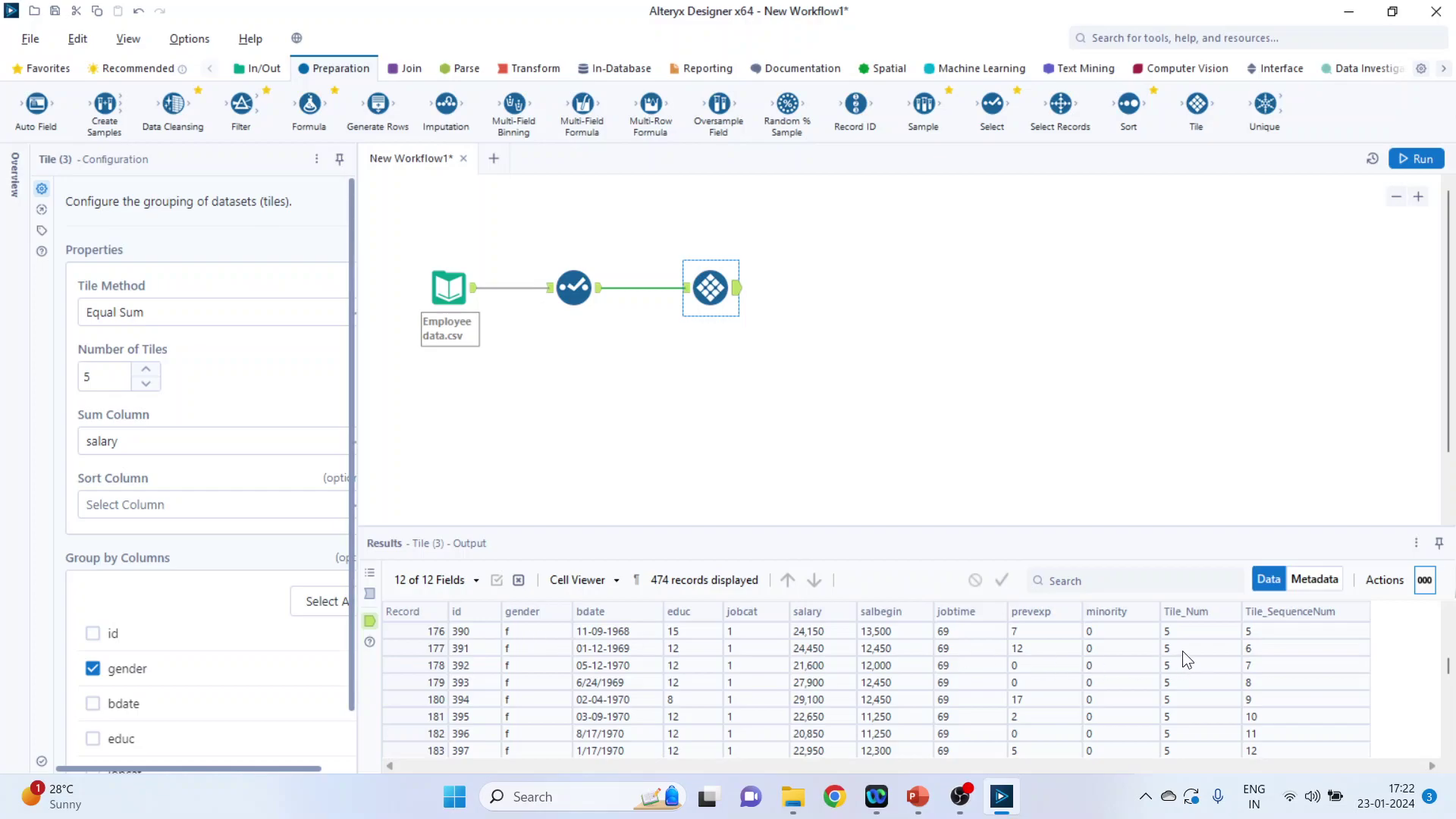
pyautogui.scroll(20, 530, 638)
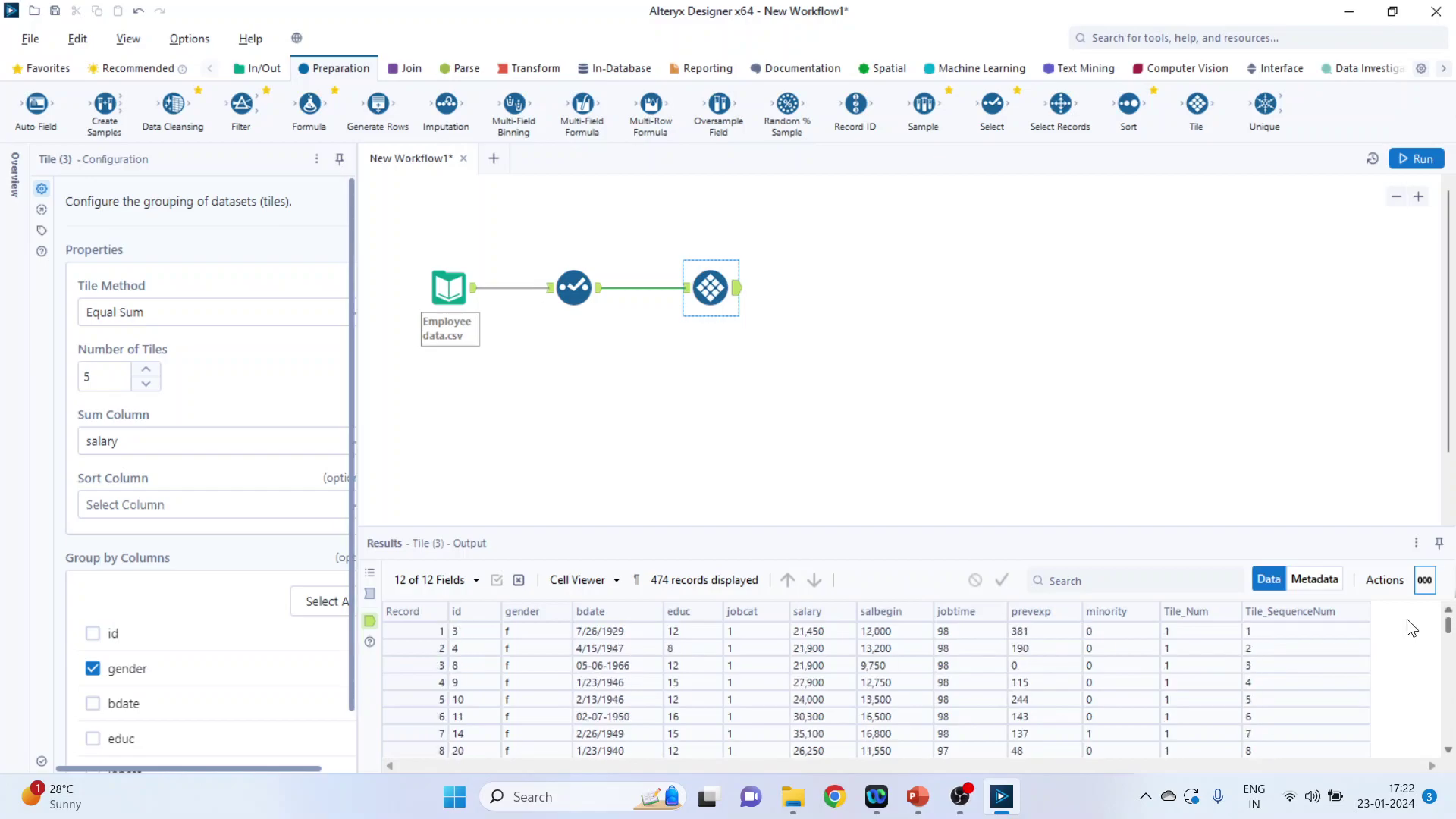
pyautogui.moveTo(524, 634); pyautogui.dragTo(856, 686)
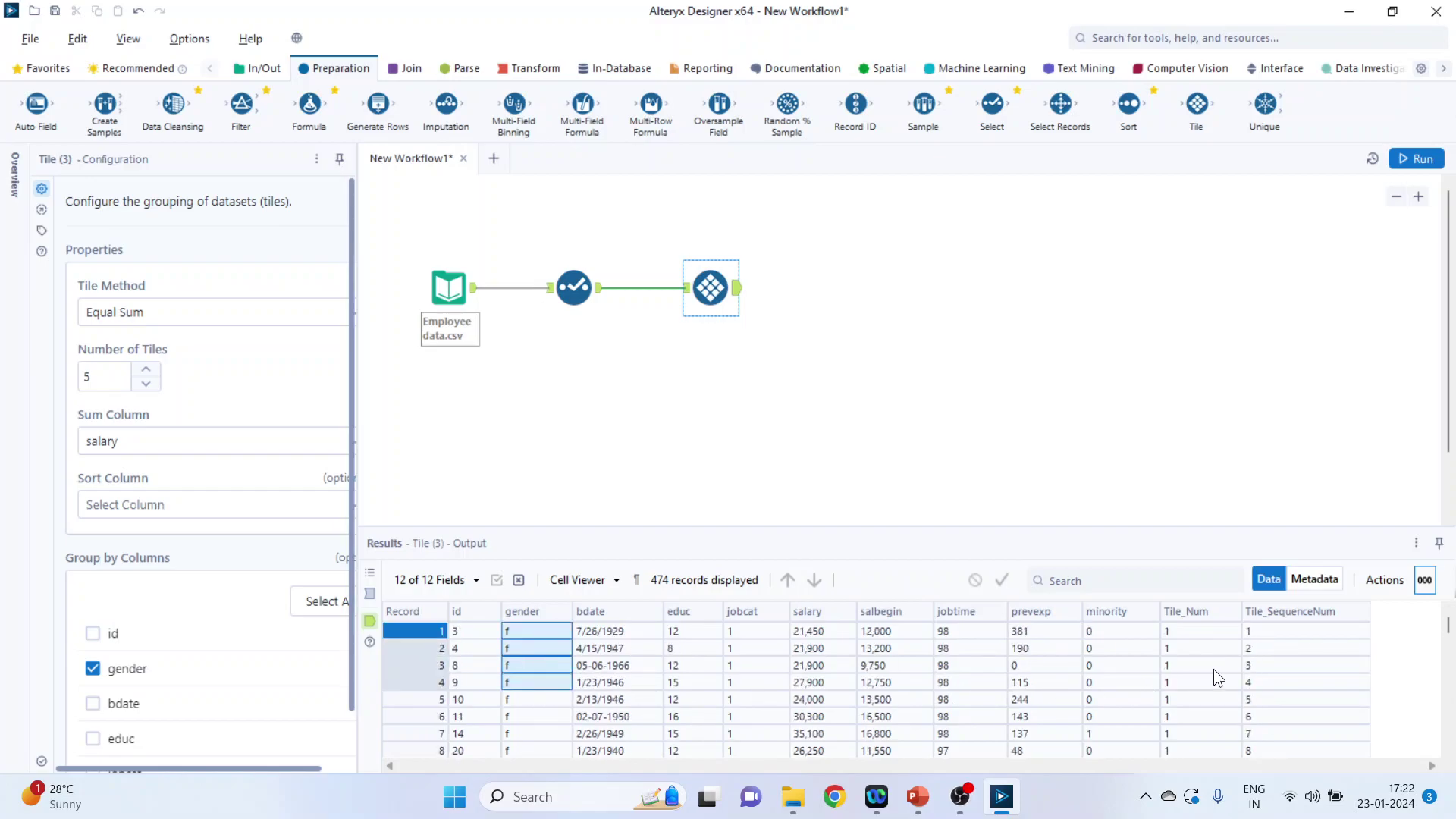
pyautogui.moveTo(1186, 631); pyautogui.dragTo(1185, 681)
pyautogui.scroll(-3, 1186, 684)
pyautogui.scroll(-15, 1186, 684)
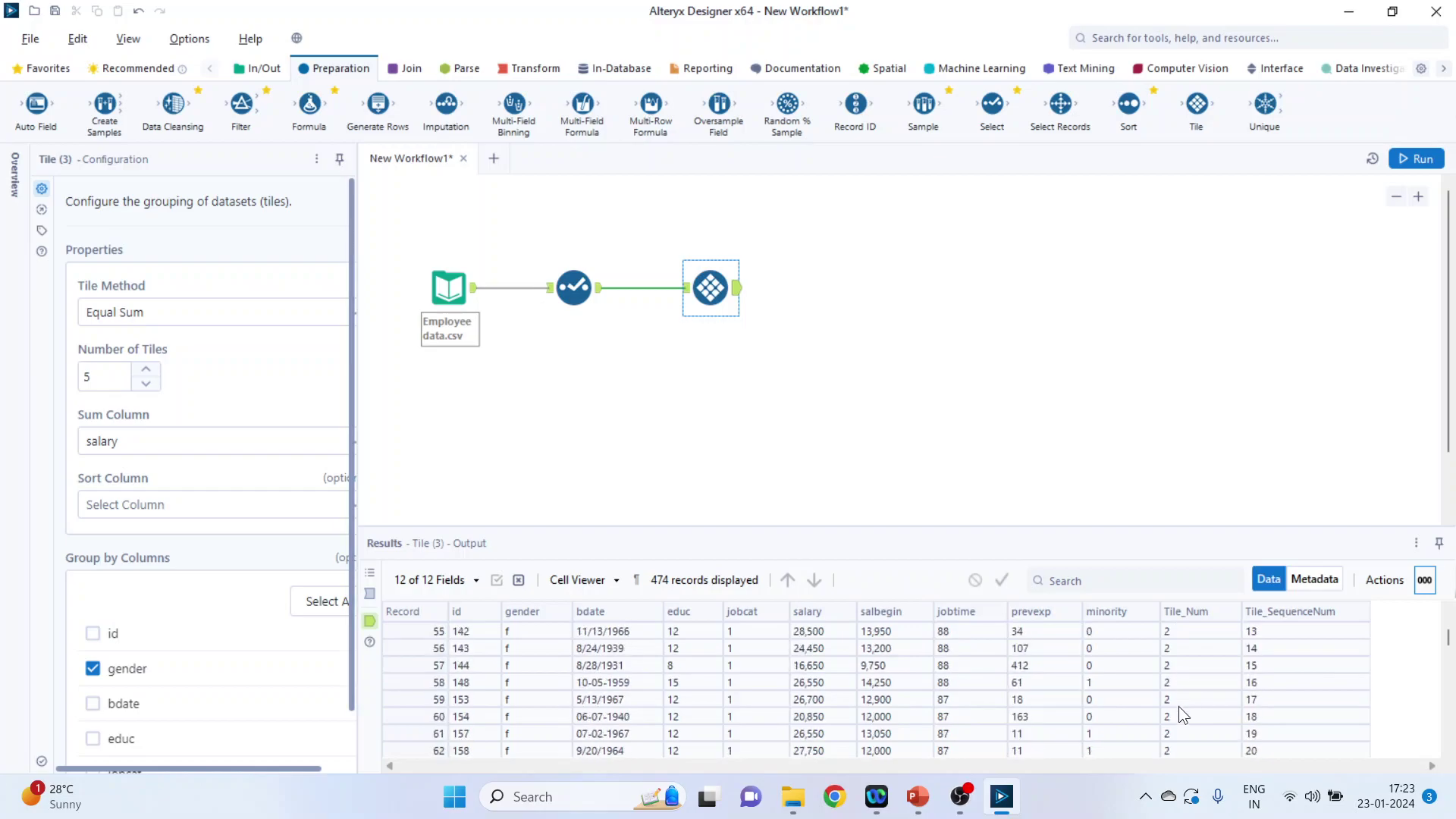
pyautogui.scroll(-13, 1195, 689)
pyautogui.scroll(-18, 558, 702)
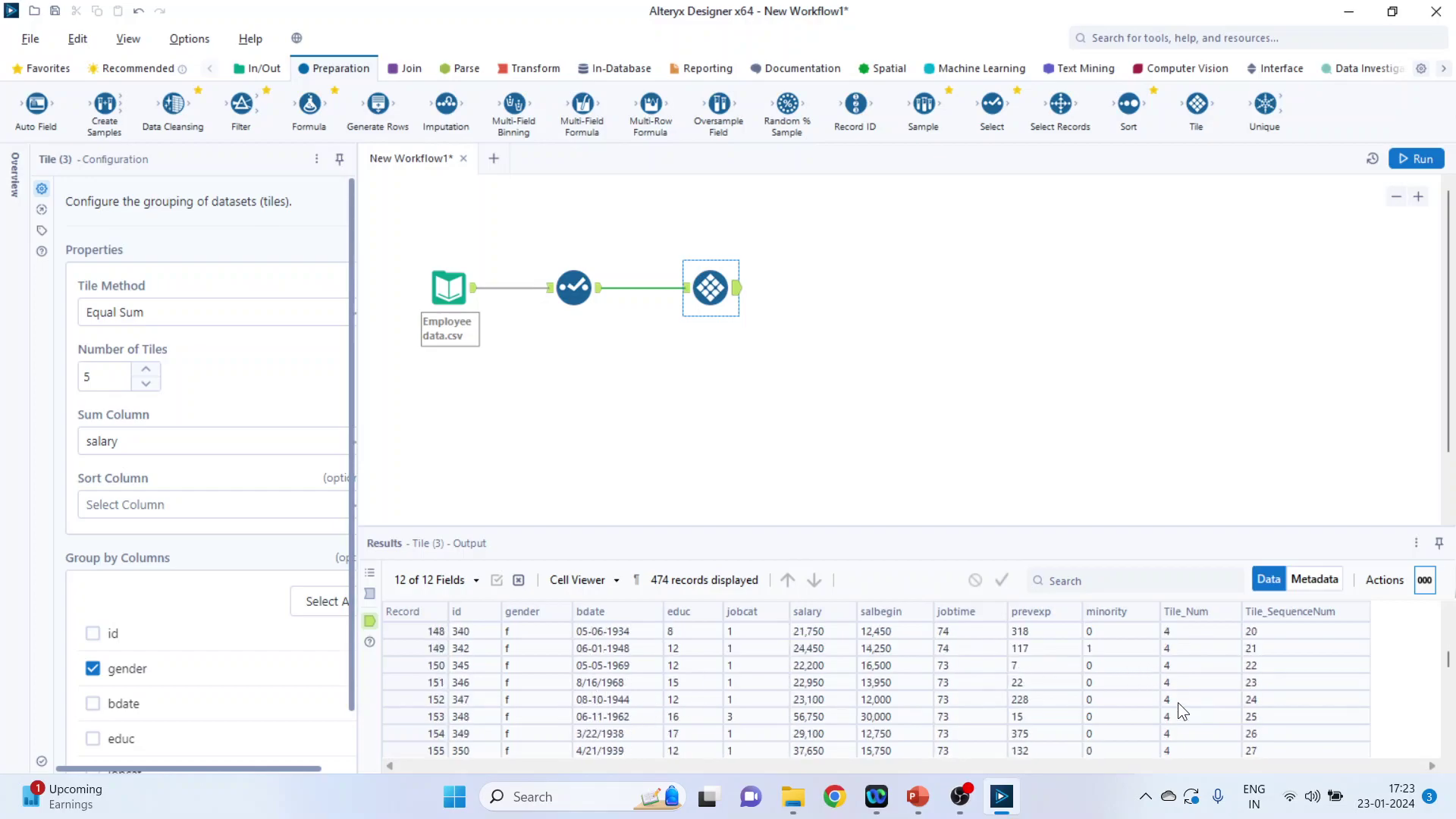
pyautogui.scroll(-12, 1176, 702)
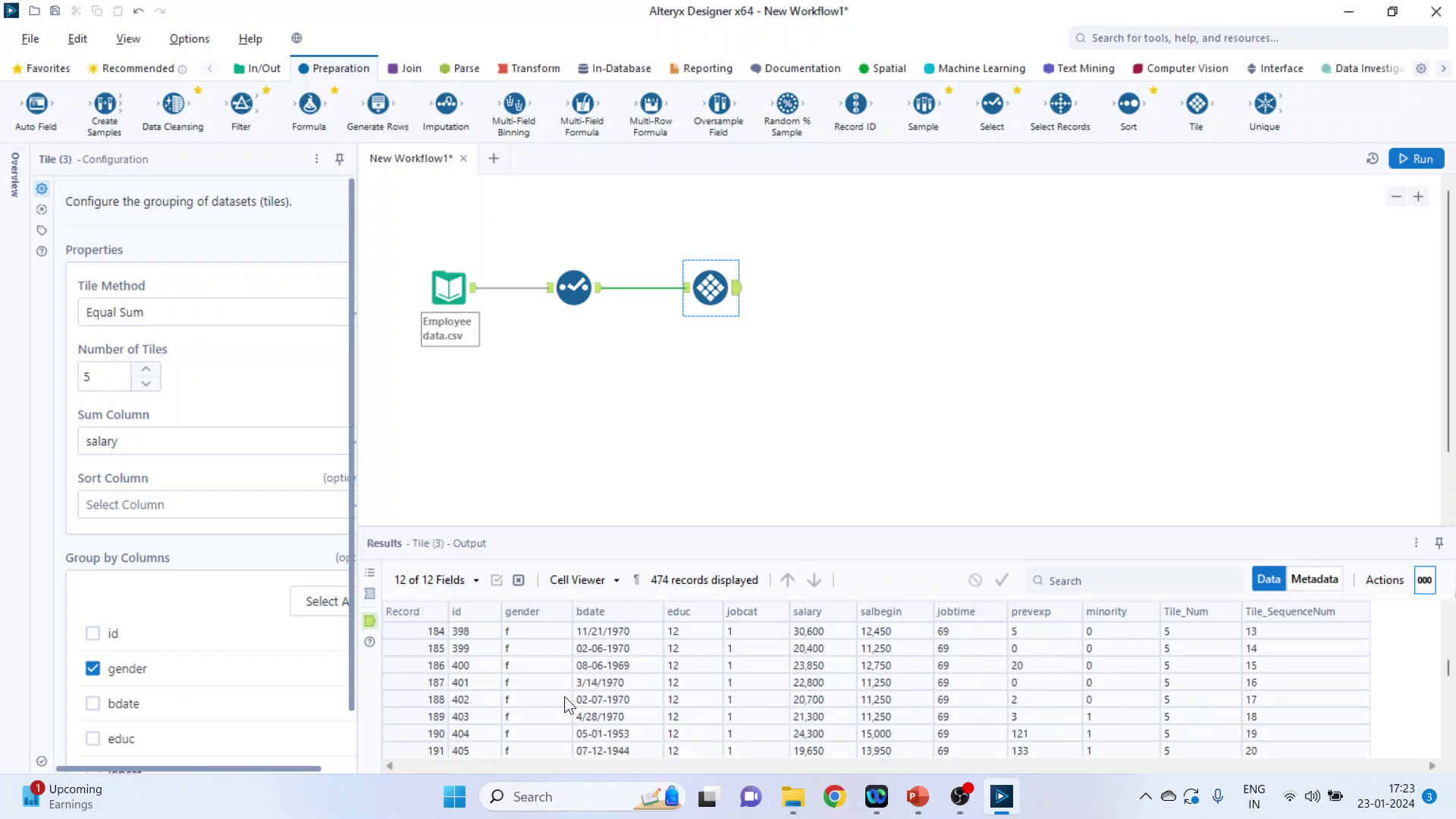
pyautogui.scroll(-12, 563, 696)
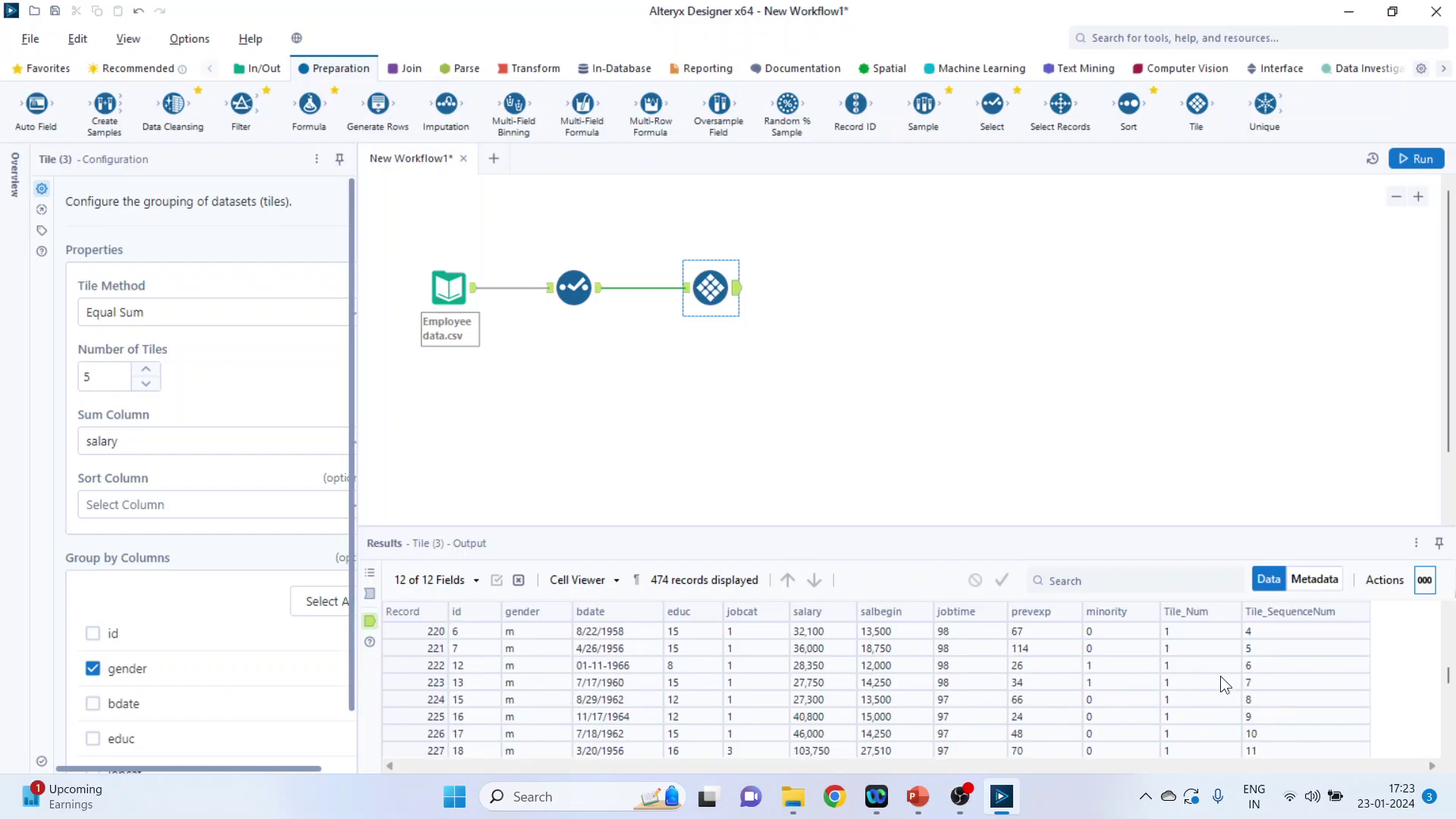
pyautogui.scroll(-14, 1174, 675)
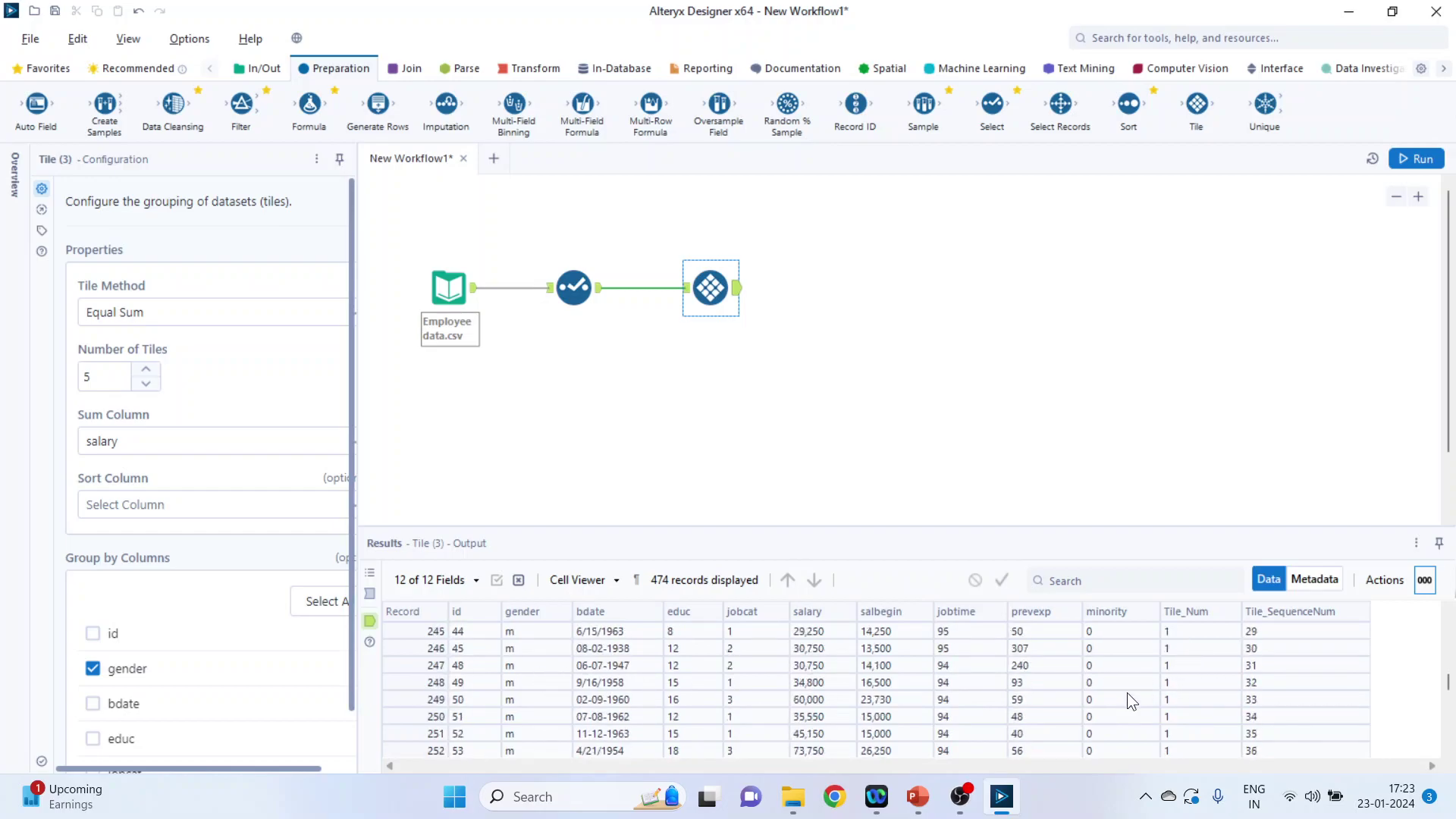
pyautogui.scroll(-5, 569, 690)
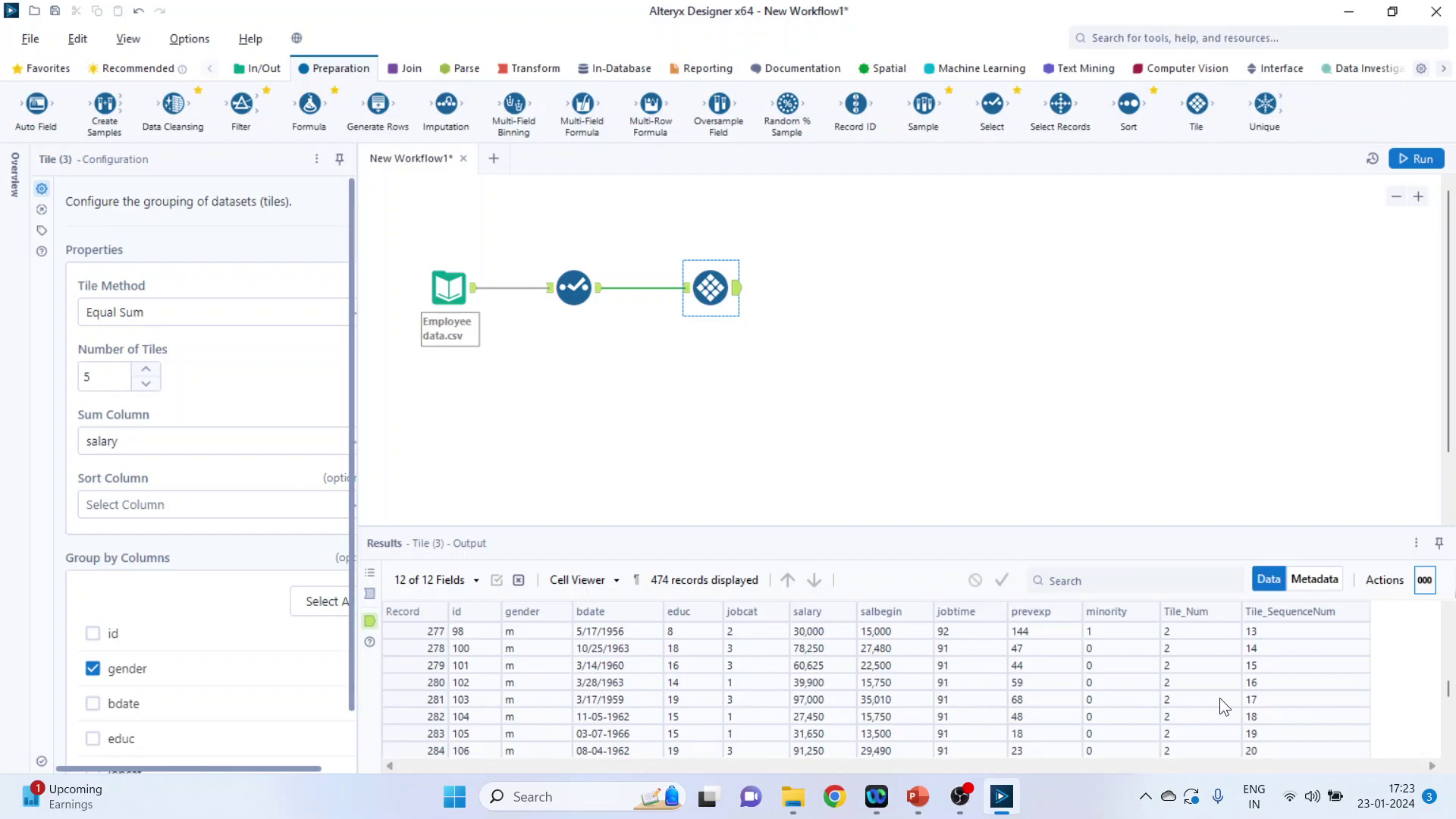
pyautogui.scroll(-16, 1219, 698)
pyautogui.scroll(-18, 1181, 742)
pyautogui.scroll(-19, 1186, 711)
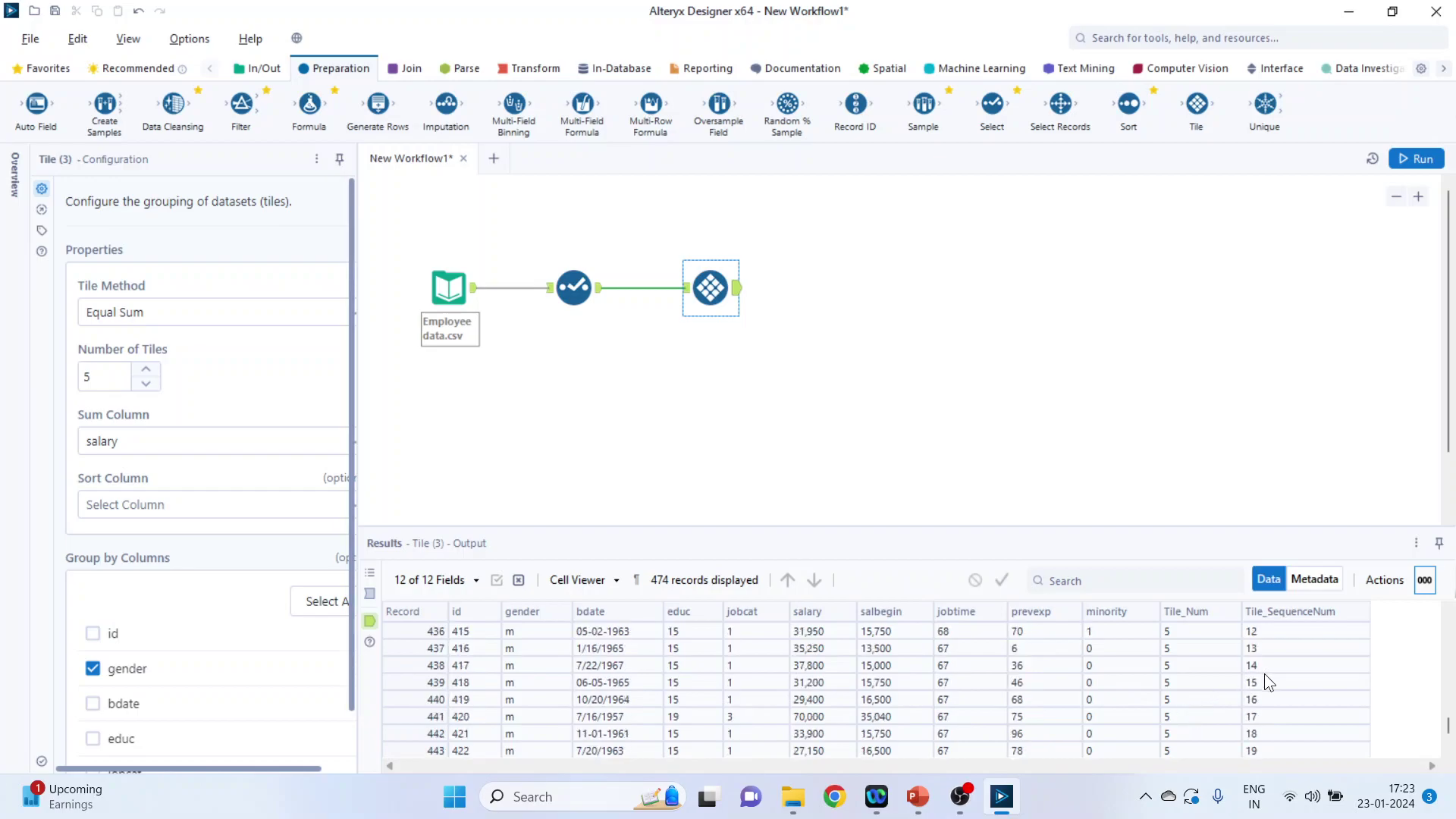
pyautogui.moveTo(1448, 729); pyautogui.dragTo(1448, 615)
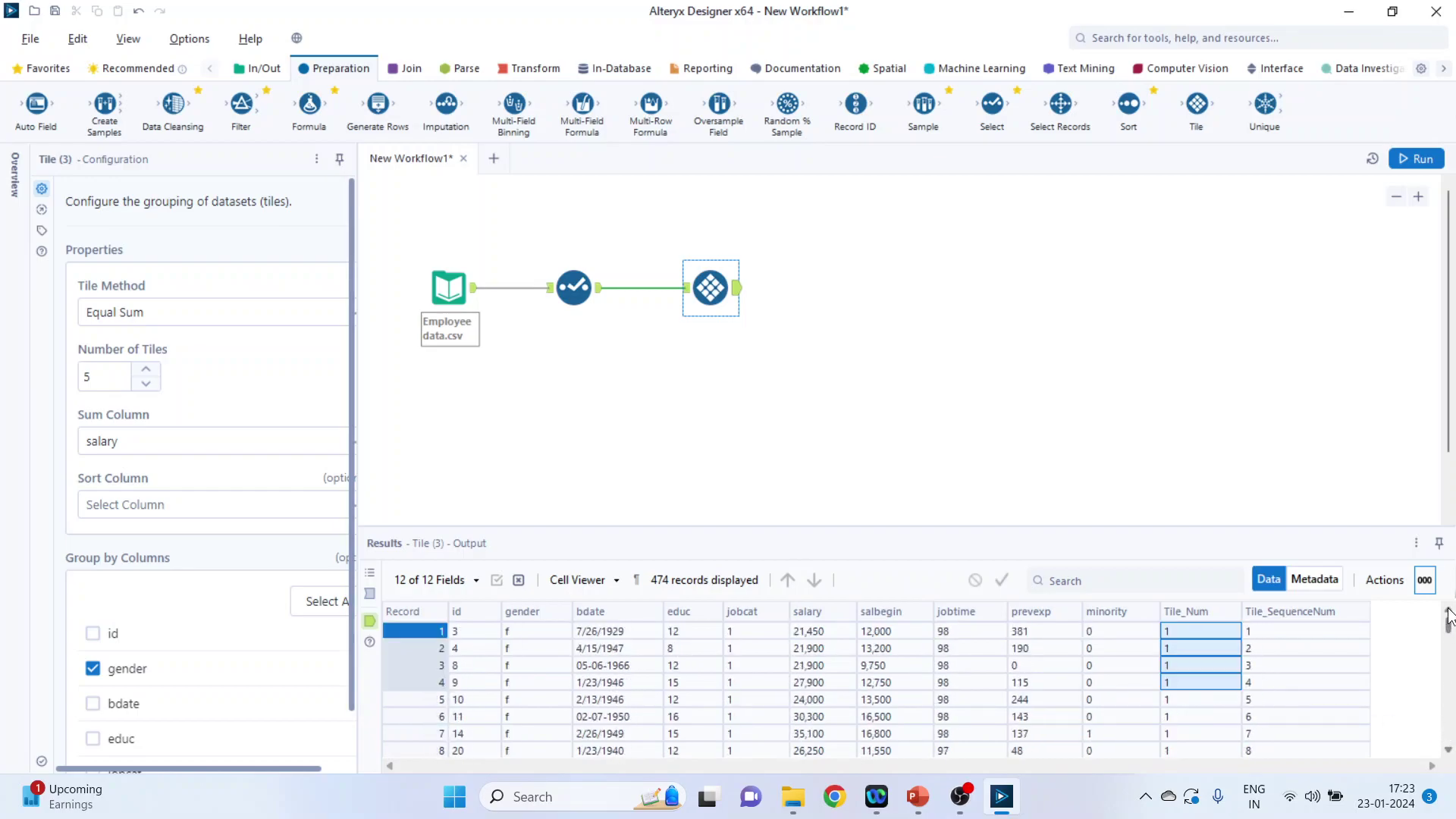
# - Select salary cells for records 1–42 and the tile 2 records to check each tile's sum
pyautogui.click(747, 634)
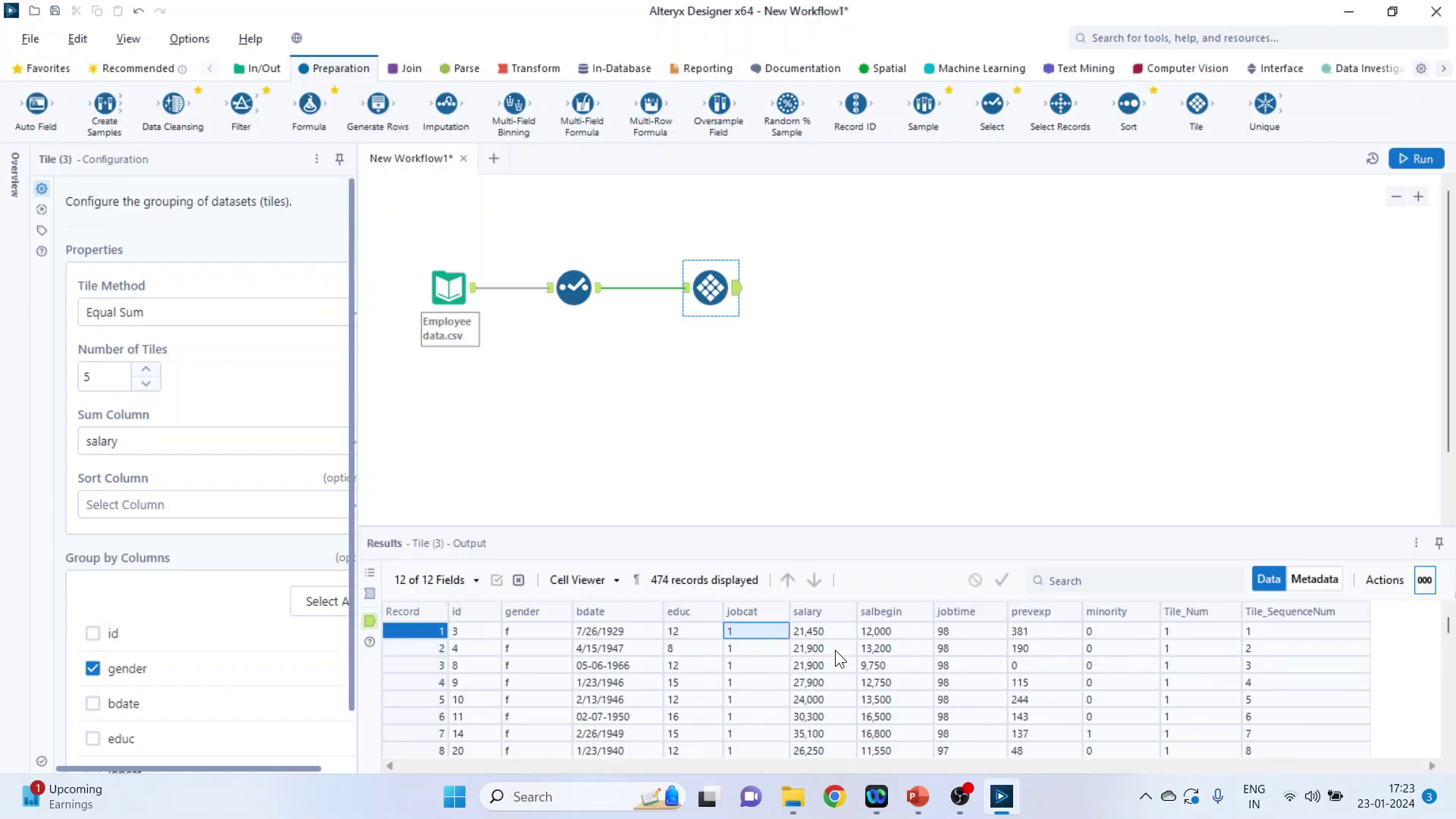
pyautogui.click(826, 630)
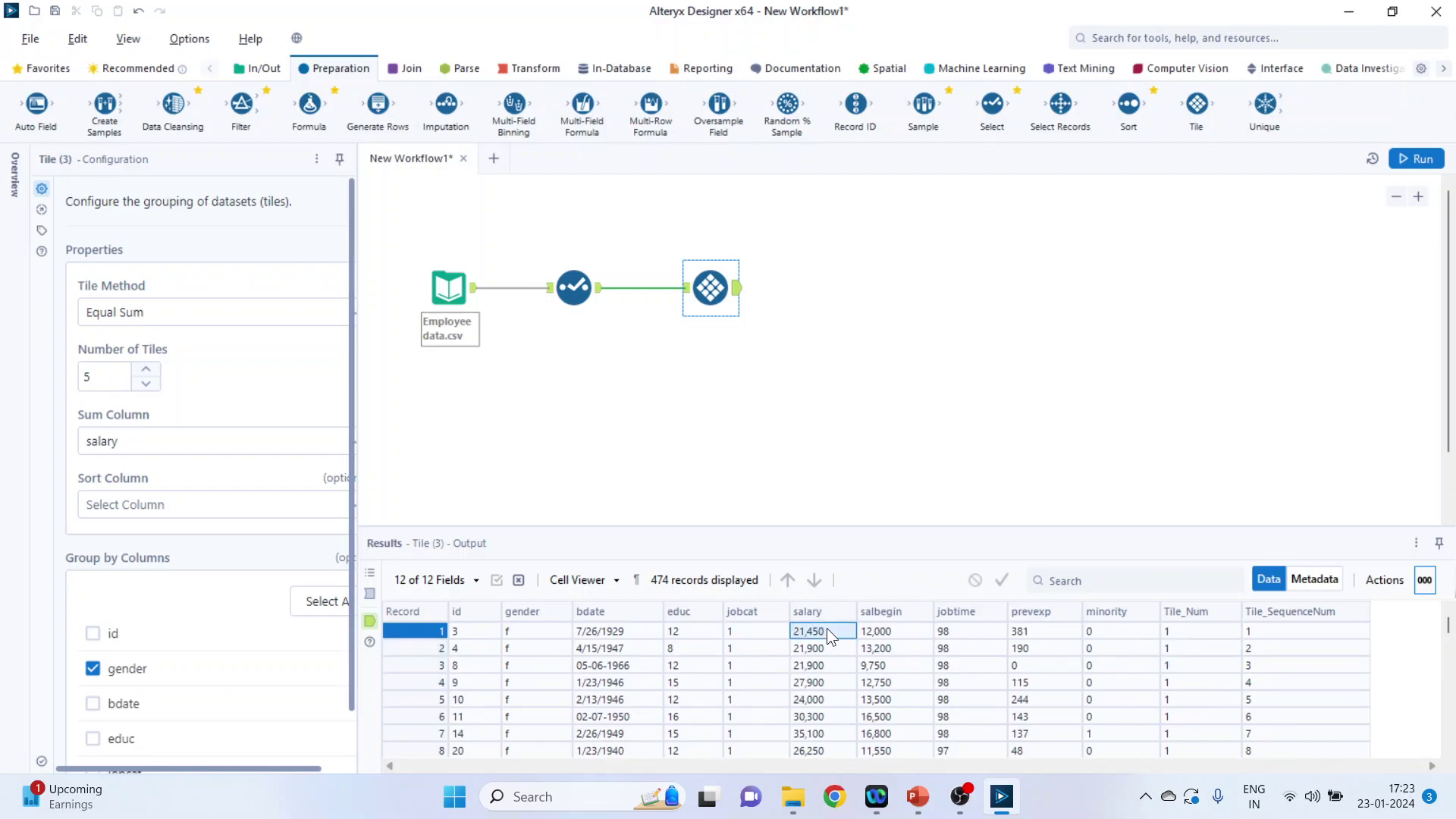
pyautogui.hotkey('shift', 'Down')
pyautogui.hotkey('shift', 'Down')
pyautogui.hotkey('shift', 'Down')
pyautogui.hotkey('shift', 'Down')
pyautogui.hotkey('shift', 'Down')
pyautogui.hotkey('shift', 'Down')
pyautogui.hotkey('shift', 'Down')
pyautogui.hotkey('shift', 'Down')
pyautogui.hotkey('shift', 'Down')
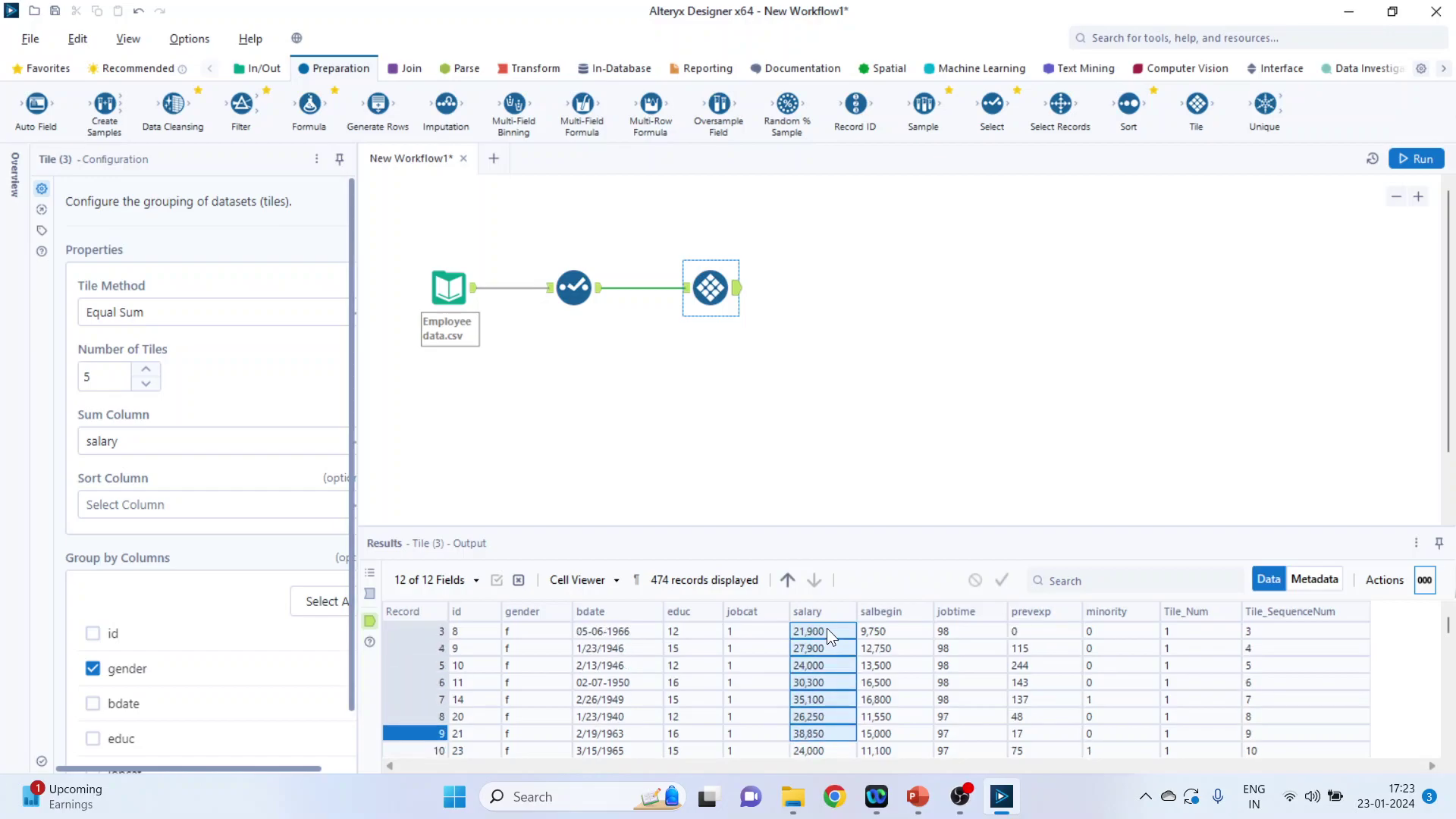
pyautogui.hotkey('shift', 'Down')
pyautogui.hotkey('shift', 'Down')
pyautogui.hotkey('shift', 'Down')
pyautogui.hotkey('shift', 'Down')
pyautogui.hotkey('shift', 'Down')
pyautogui.hotkey('shift', 'Down')
pyautogui.hotkey('shift', 'Down')
pyautogui.hotkey('shift', 'Down')
pyautogui.hotkey('shift', 'Down')
pyautogui.hotkey('shift', 'Down')
pyautogui.hotkey('shift', 'Down')
pyautogui.hotkey('shift', 'Down')
pyautogui.hotkey('shift', 'Down')
pyautogui.hotkey('shift', 'Down')
pyautogui.hotkey('shift', 'Down')
pyautogui.hotkey('shift', 'Down')
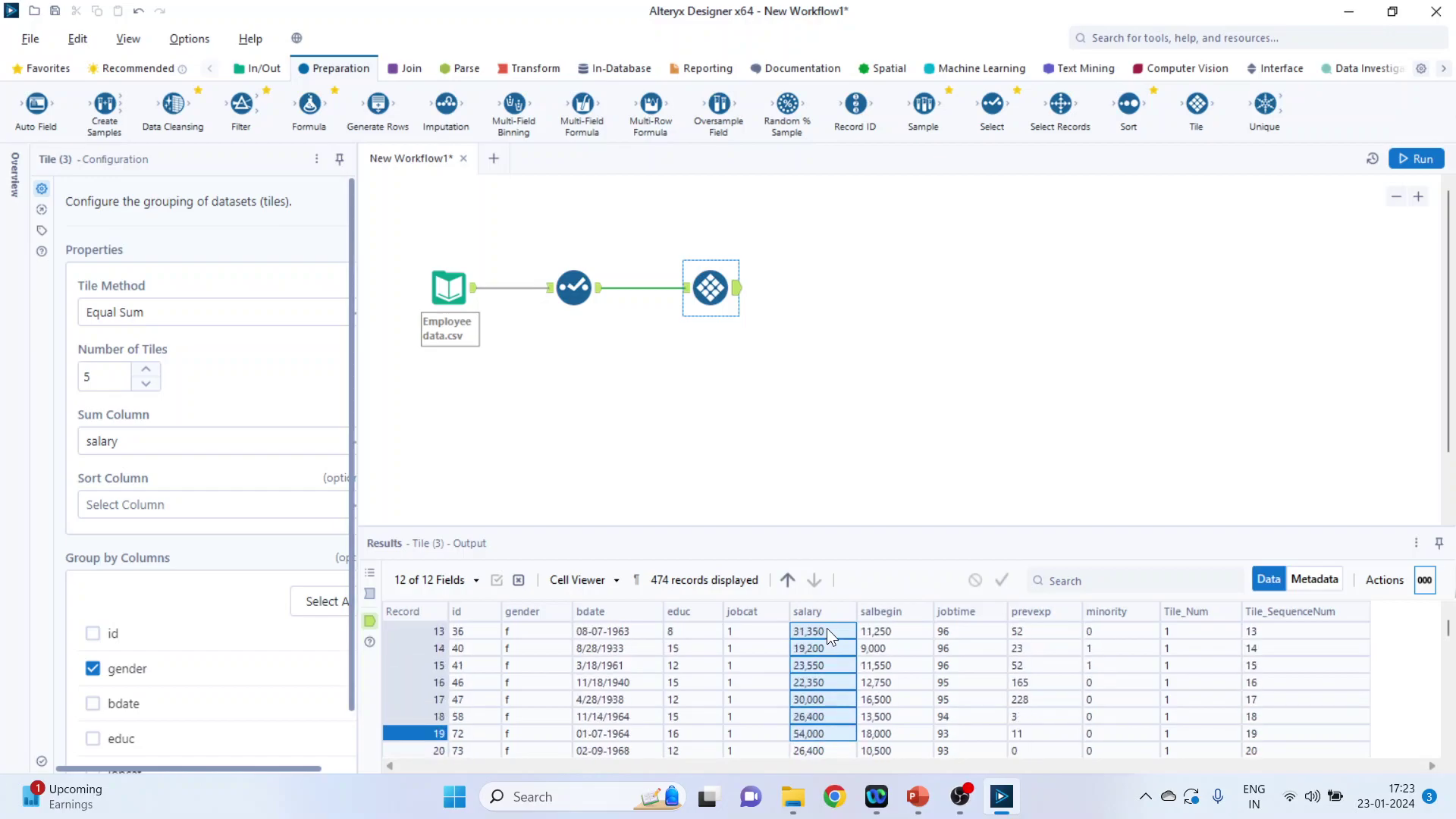
pyautogui.hotkey('shift', 'Down')
pyautogui.hotkey('shift', 'Down')
pyautogui.hotkey('shift', 'Down')
pyautogui.hotkey('shift', 'Down')
pyautogui.hotkey('shift', 'Down')
pyautogui.hotkey('shift', 'Down')
pyautogui.hotkey('shift', 'Down')
pyautogui.hotkey('shift', 'Down')
pyautogui.hotkey('shift', 'Down')
pyautogui.hotkey('shift', 'Down')
pyautogui.hotkey('shift', 'Down')
pyautogui.hotkey('shift', 'Down')
pyautogui.hotkey('shift', 'Down')
pyautogui.hotkey('shift', 'Down')
pyautogui.hotkey('shift', 'Down')
pyautogui.hotkey('shift', 'Down')
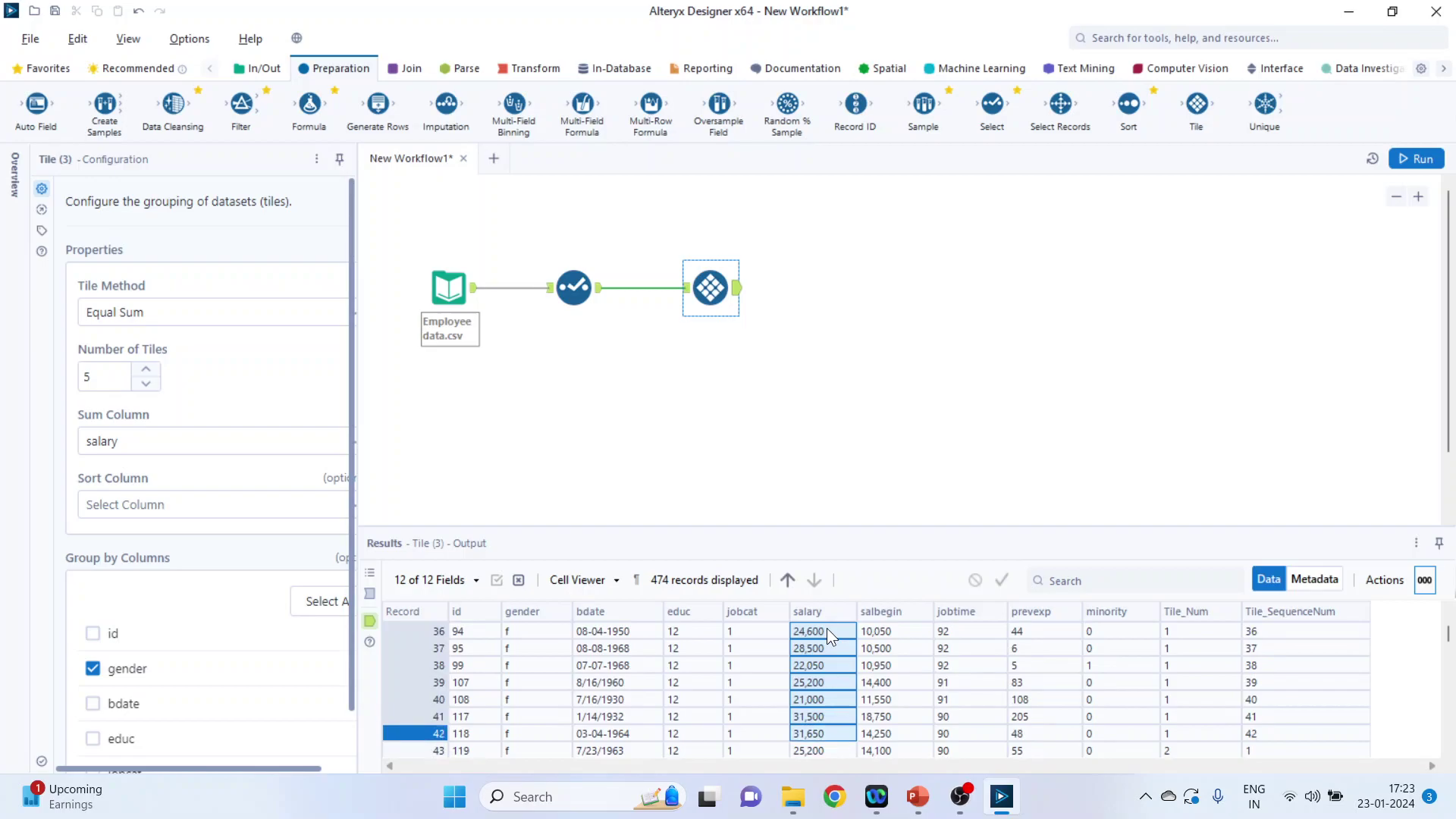
pyautogui.scroll(-2, 843, 685)
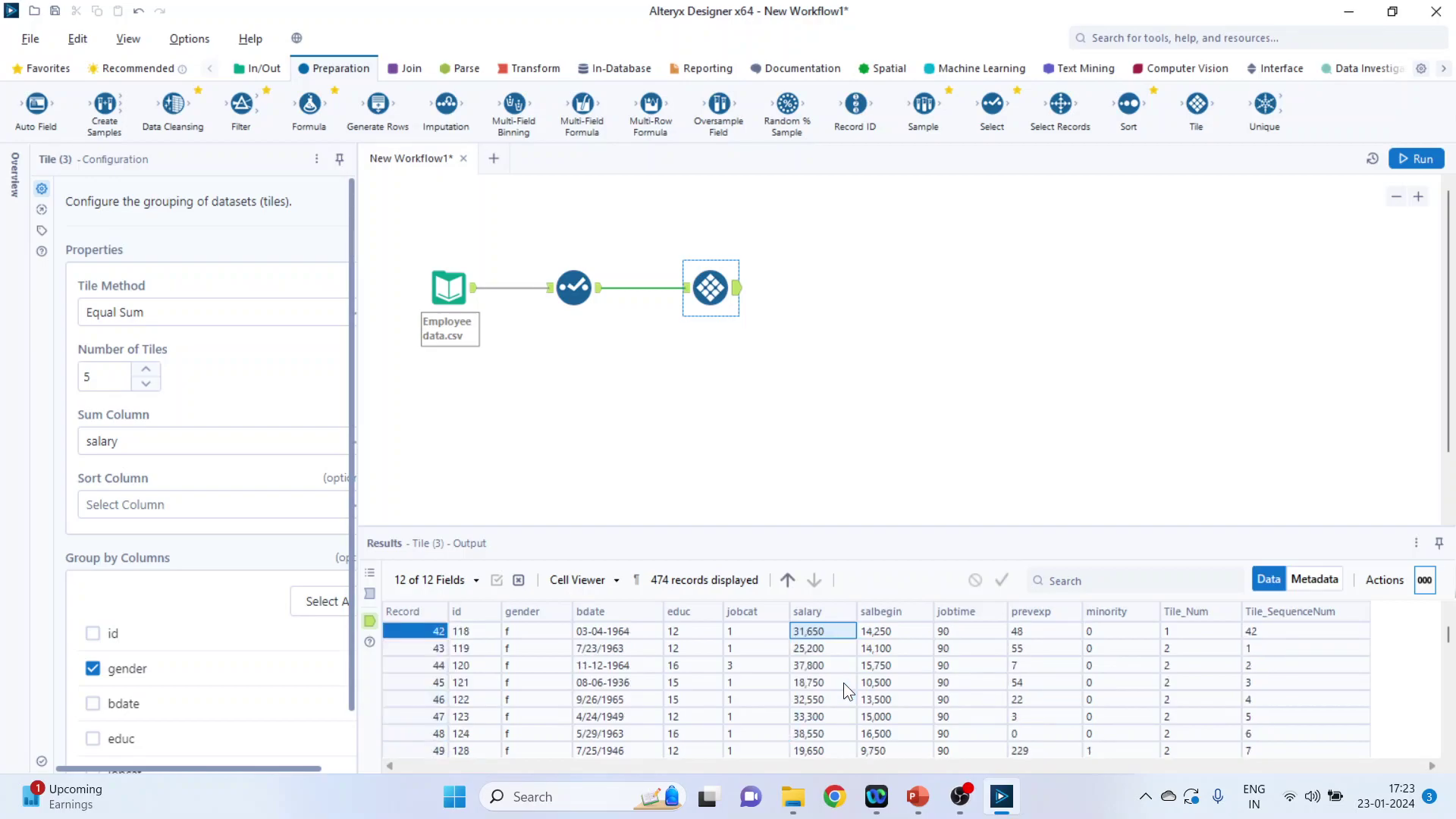
pyautogui.click(816, 651)
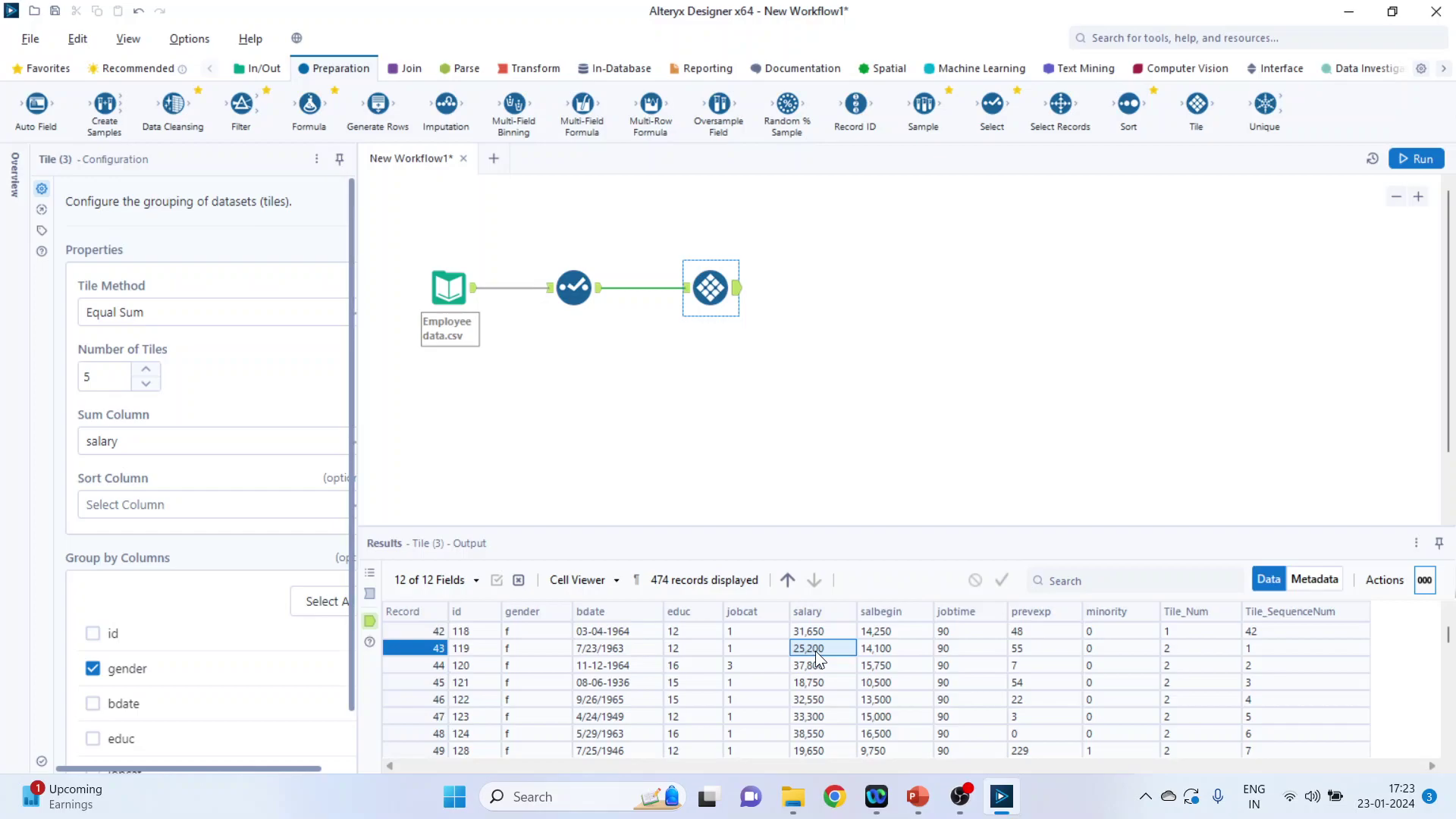
pyautogui.hotkey('shift', 'Down')
pyautogui.hotkey('shift', 'Down')
pyautogui.hotkey('shift', 'Down')
pyautogui.hotkey('shift', 'Down')
pyautogui.hotkey('shift', 'Down')
pyautogui.hotkey('shift', 'Down')
pyautogui.hotkey('shift', 'Down')
pyautogui.hotkey('shift', 'Down')
pyautogui.hotkey('shift', 'Down')
pyautogui.hotkey('shift', 'Down')
pyautogui.hotkey('shift', 'Down')
pyautogui.hotkey('shift', 'Down')
pyautogui.hotkey('shift', 'Down')
pyautogui.hotkey('shift', 'Down')
pyautogui.hotkey('shift', 'Down')
pyautogui.hotkey('shift', 'Down')
pyautogui.hotkey('shift', 'Down')
pyautogui.hotkey('shift', 'Down')
pyautogui.hotkey('shift', 'Down')
pyautogui.hotkey('shift', 'Down')
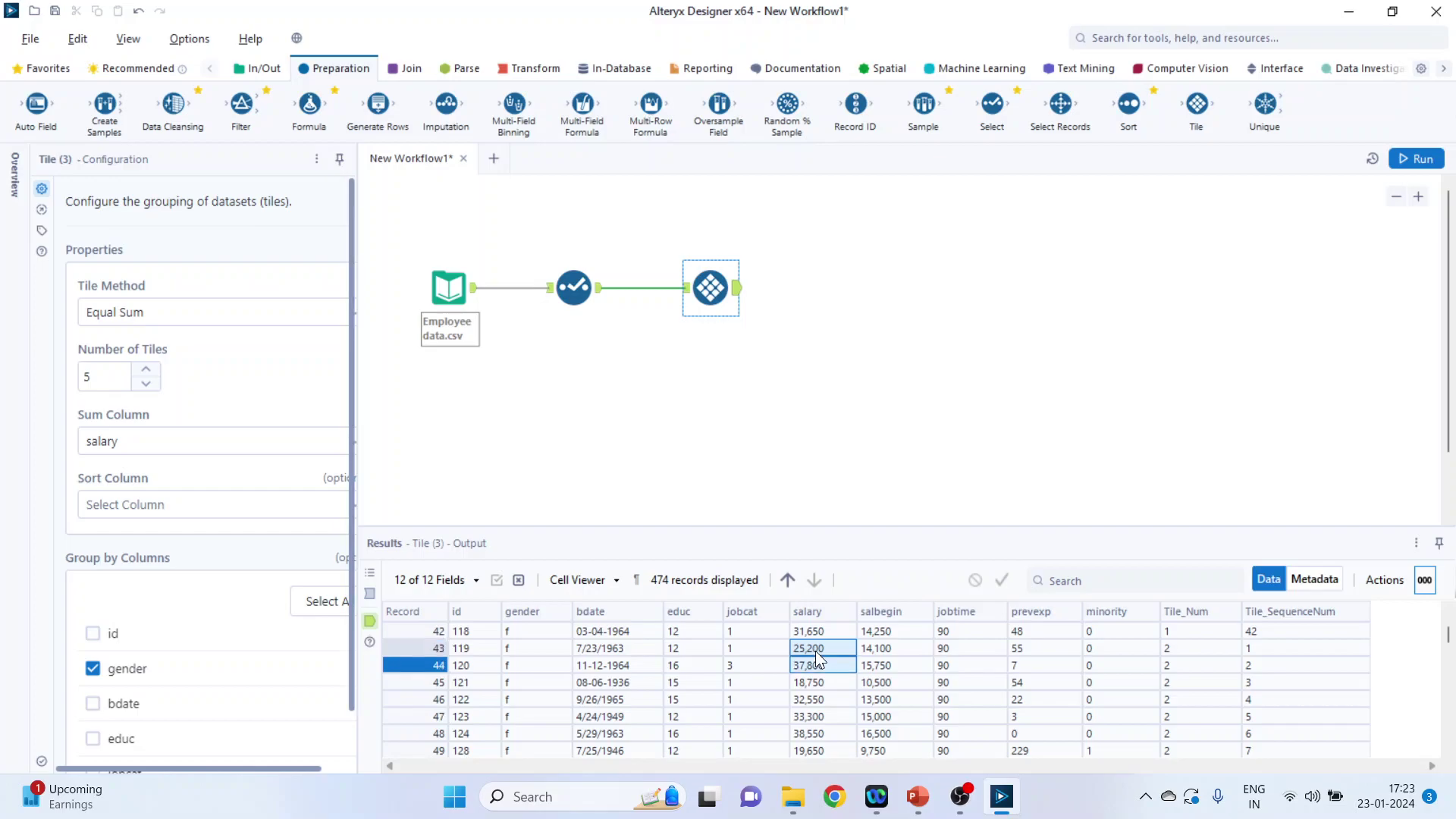
pyautogui.hotkey('shift', 'Down')
pyautogui.hotkey('shift', 'Down')
pyautogui.hotkey('shift', 'Down')
pyautogui.hotkey('shift', 'Down')
pyautogui.hotkey('shift', 'Down')
pyautogui.hotkey('shift', 'Down')
pyautogui.hotkey('shift', 'Down')
pyautogui.hotkey('shift', 'Down')
pyautogui.hotkey('shift', 'Up')
pyautogui.hotkey('shift', 'Up')
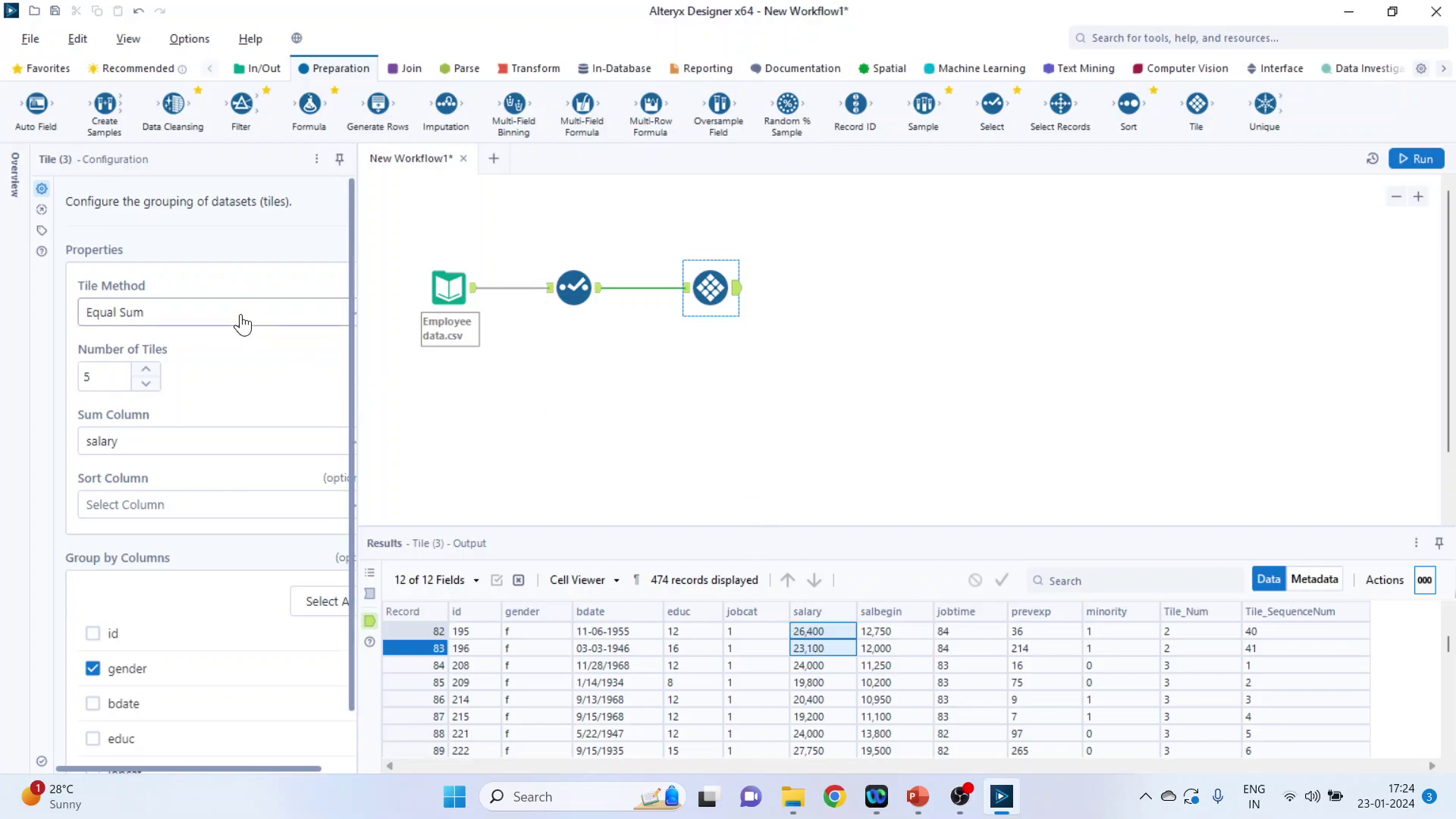
# - Delete the Employee data input and the Select tool from the canvas
pyautogui.click(442, 301)
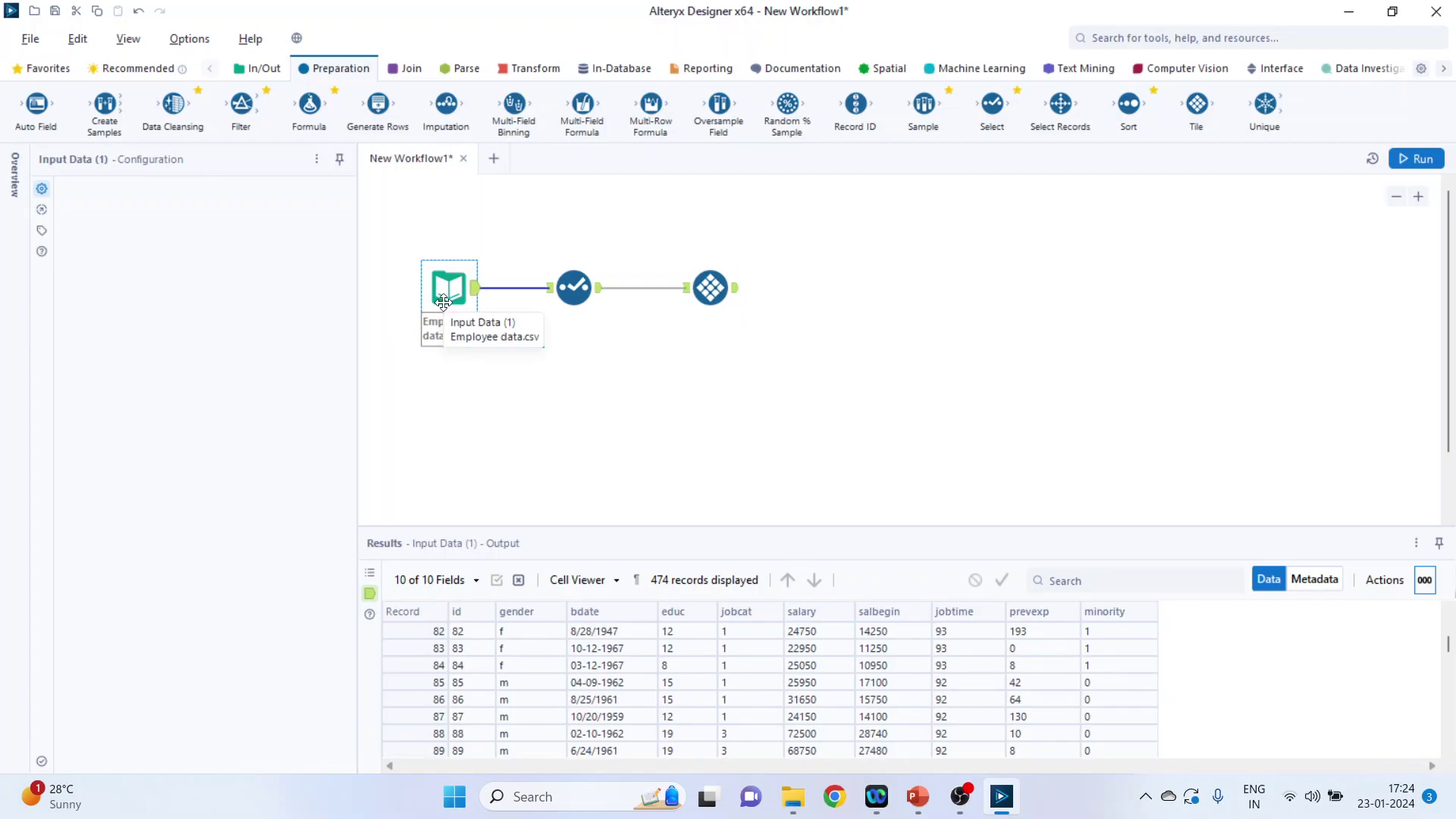
pyautogui.press('Delete')
pyautogui.click(573, 288)
pyautogui.press('Delete')
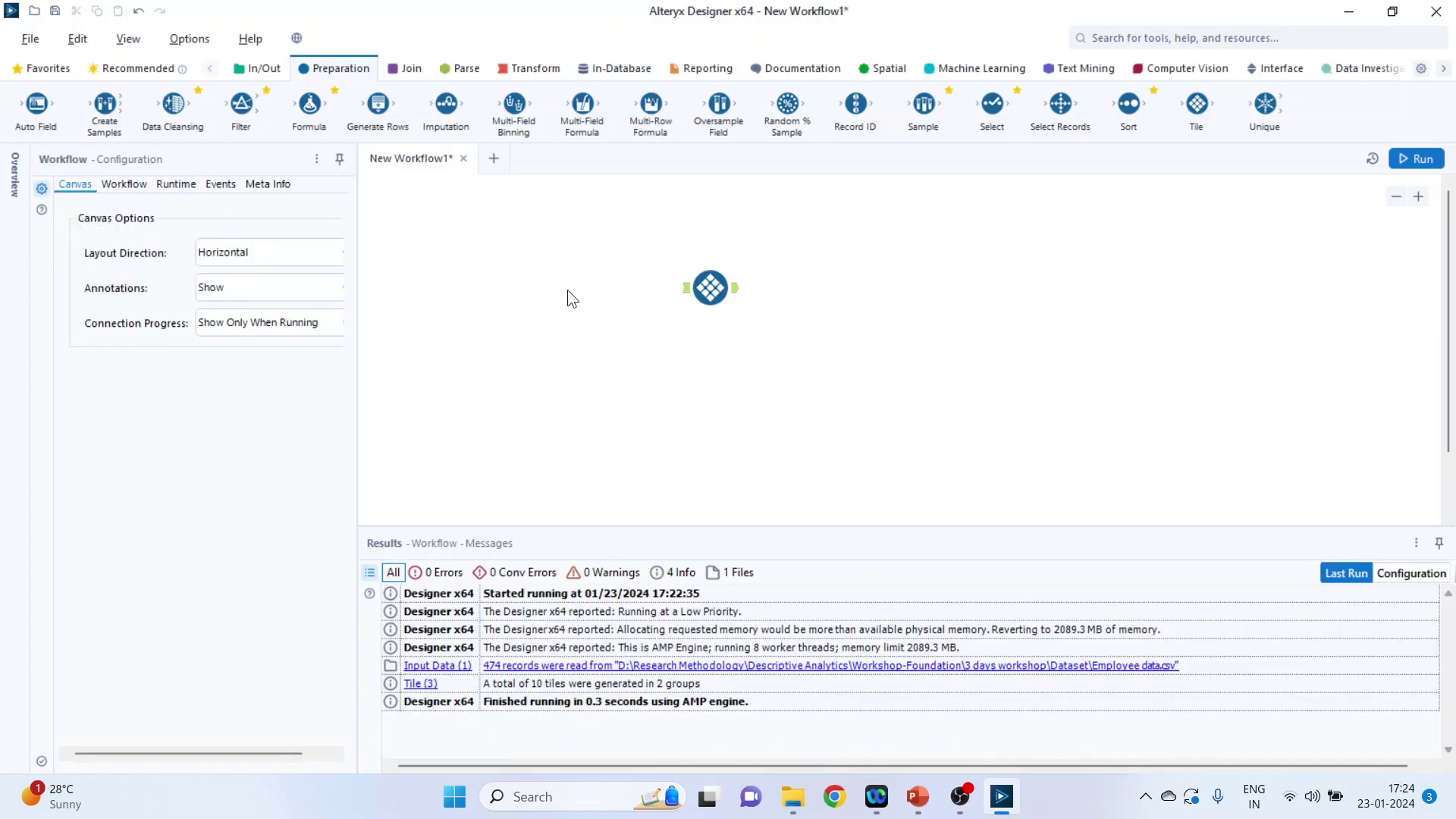
# - Delete the Tile tool, add a new Input Data reading Employee data.csv, and run it
pyautogui.click(711, 287)
pyautogui.press('Delete')
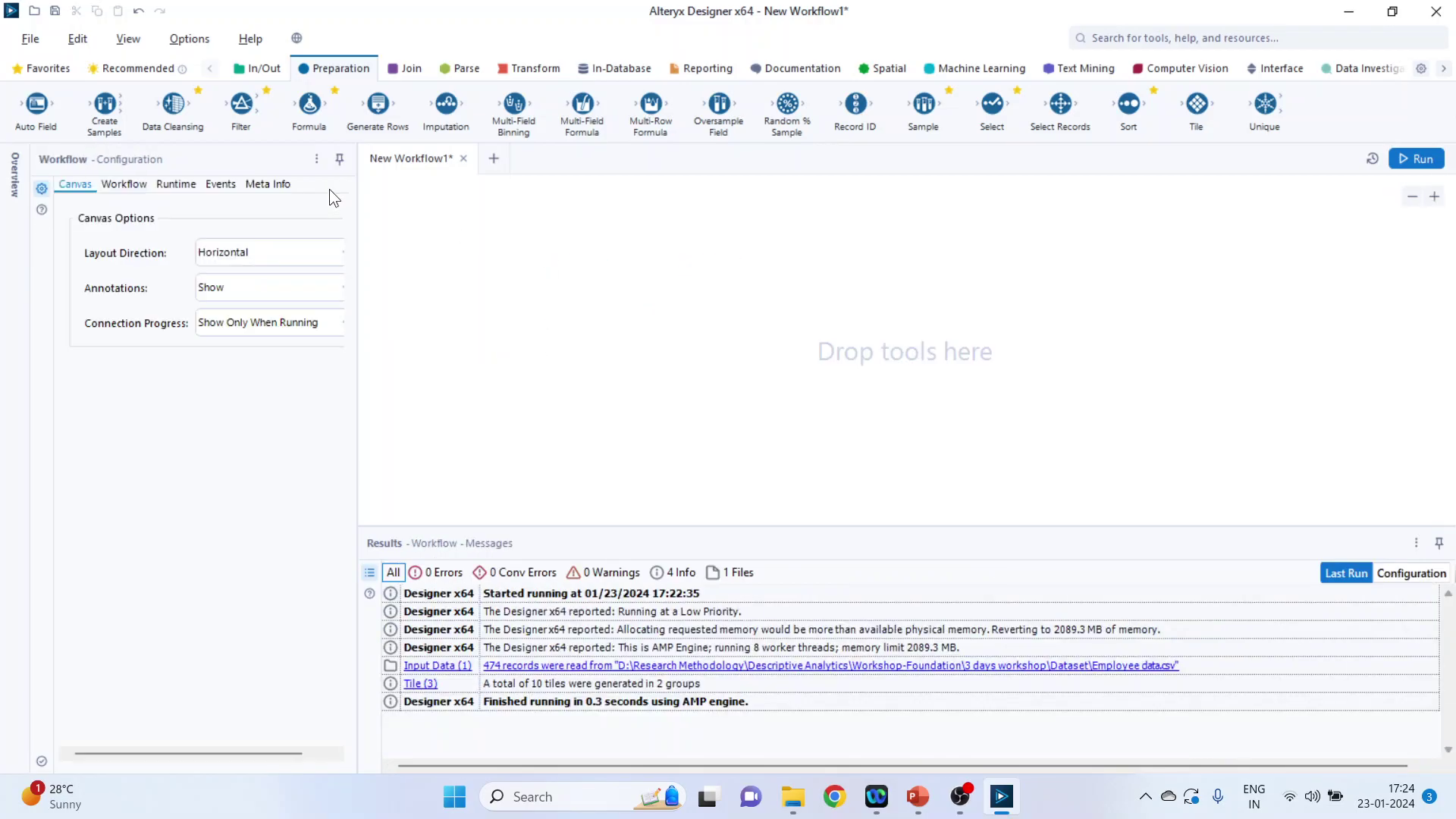
pyautogui.click(260, 70)
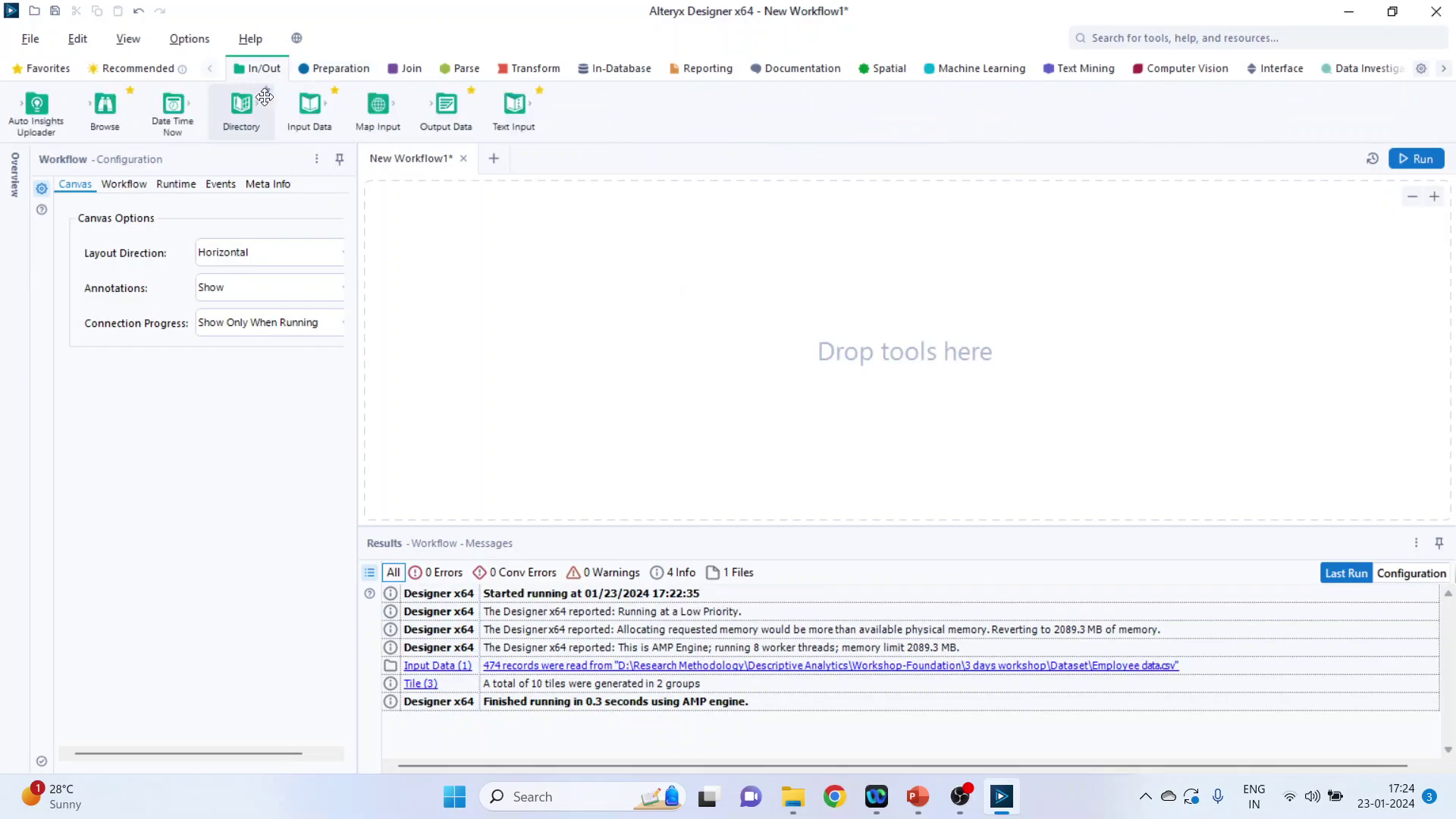
pyautogui.moveTo(310, 106); pyautogui.dragTo(404, 268)
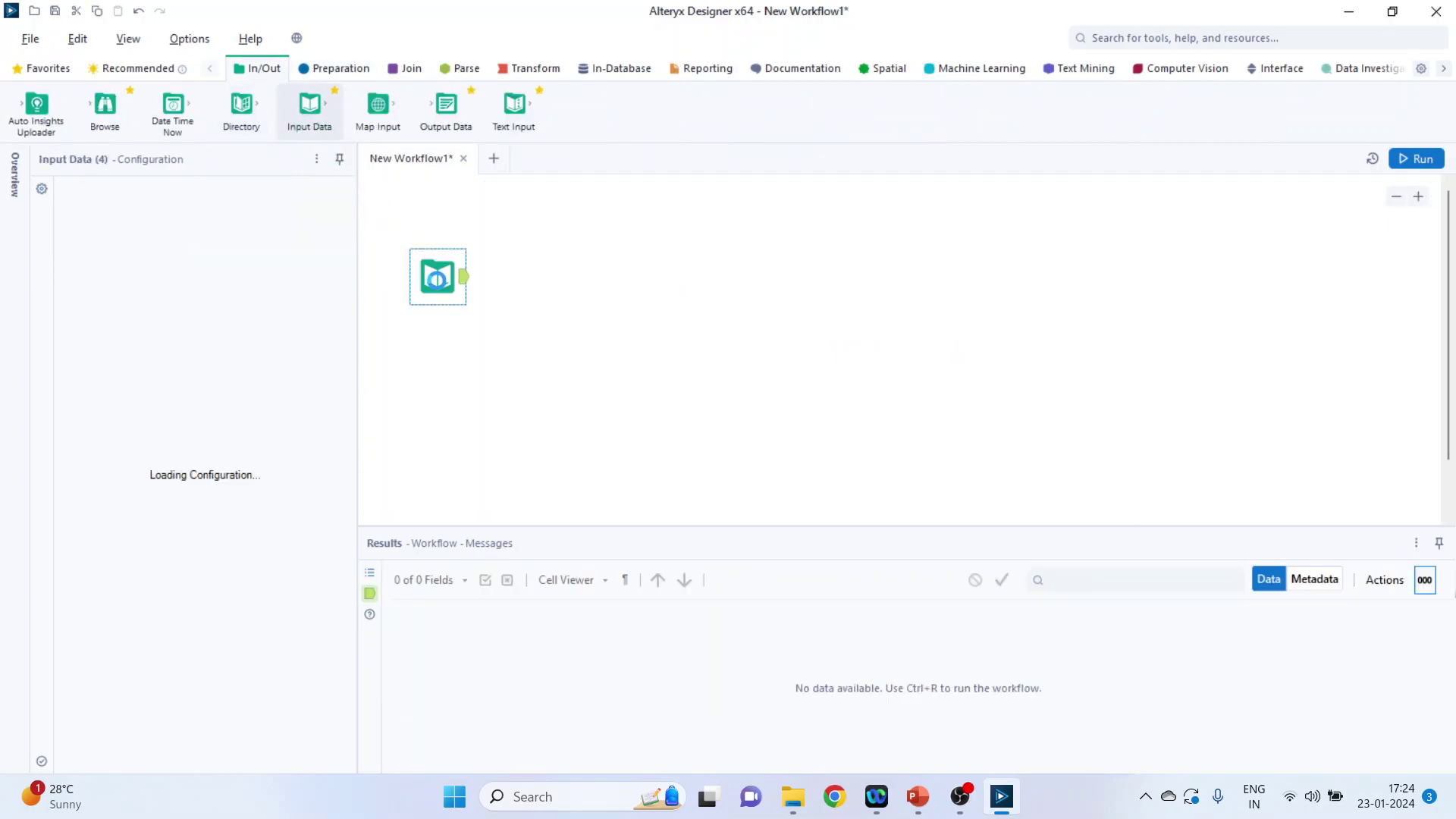
pyautogui.click(246, 231)
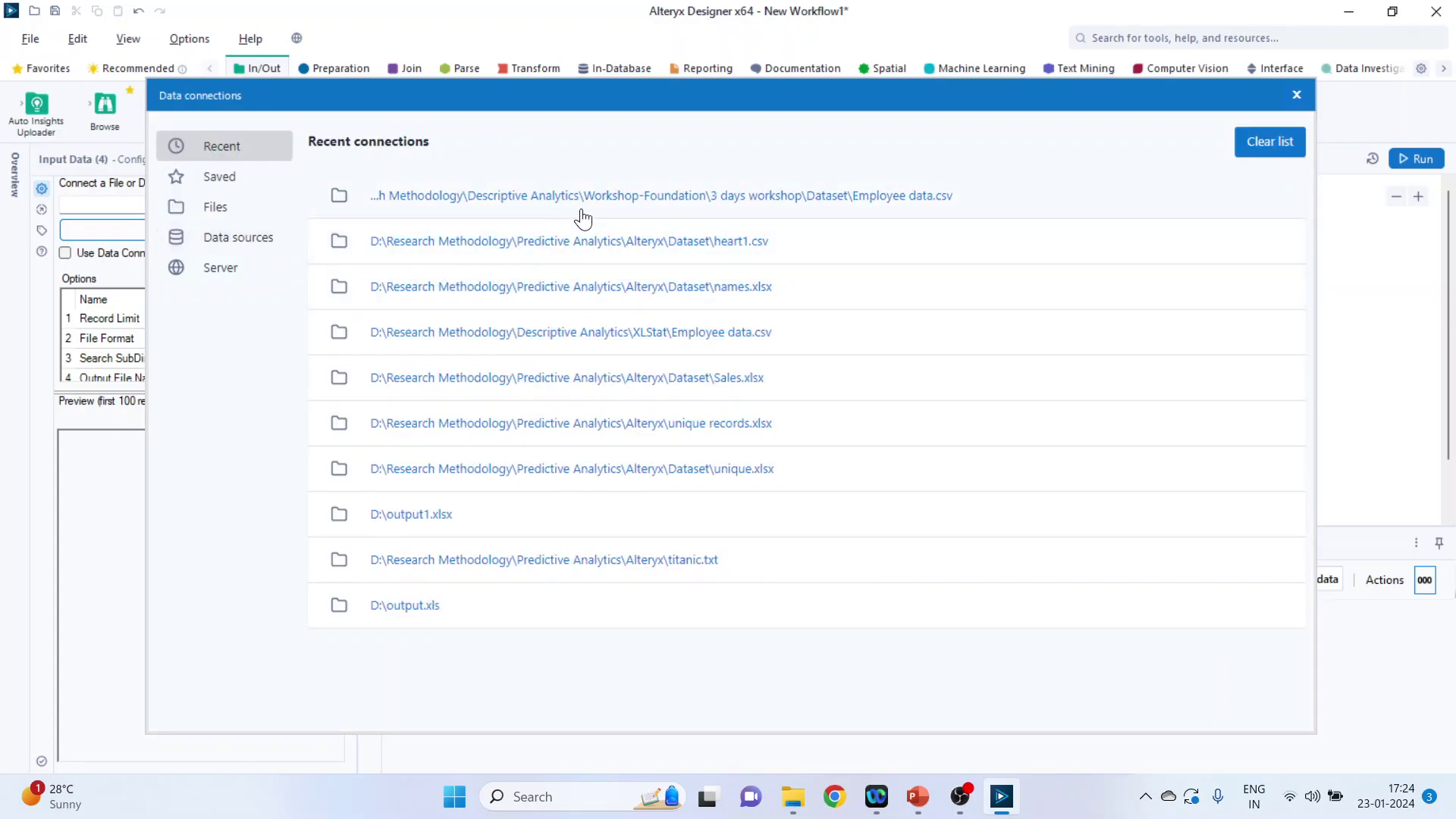
pyautogui.click(639, 198)
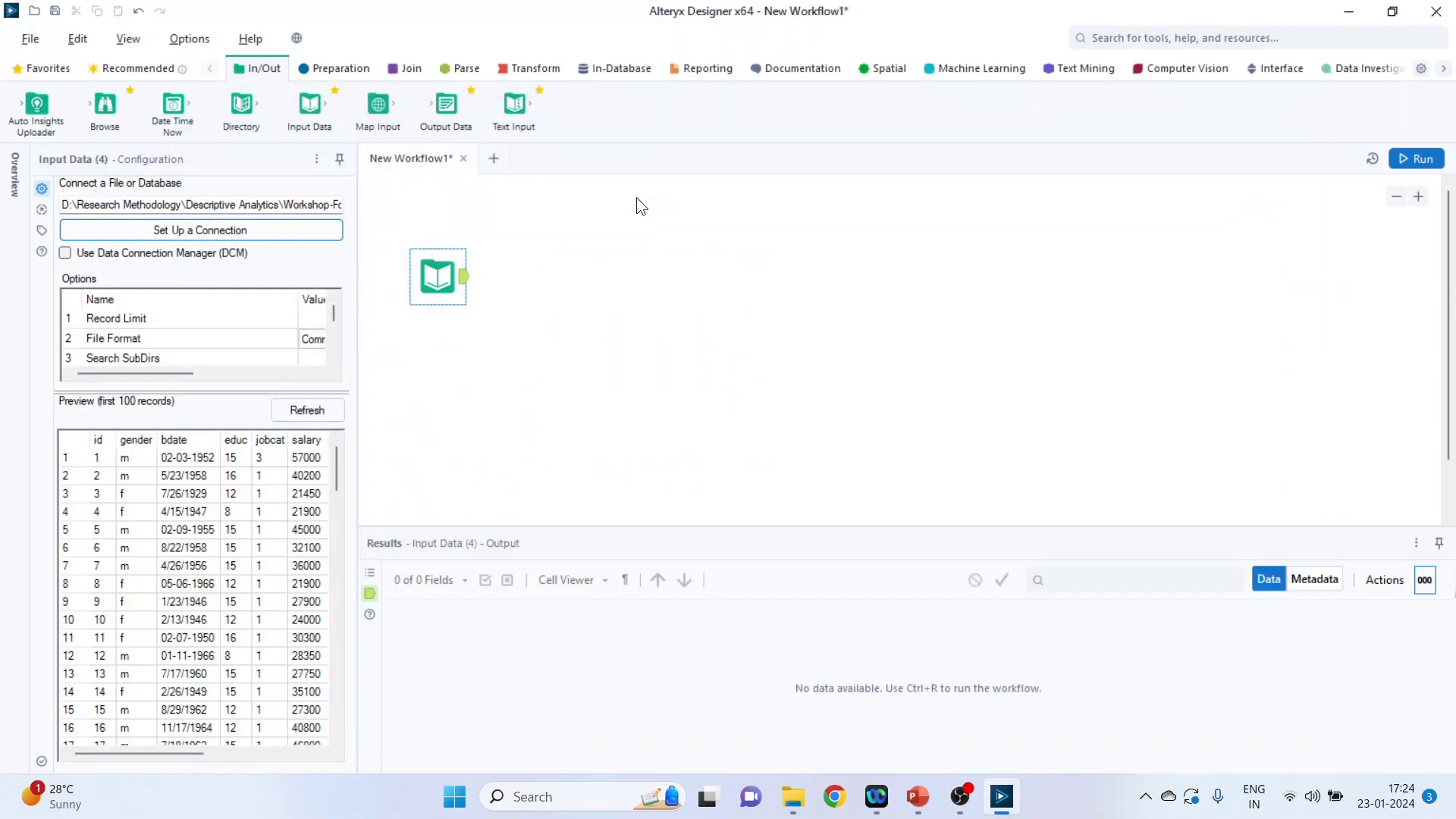
pyautogui.click(1397, 163)
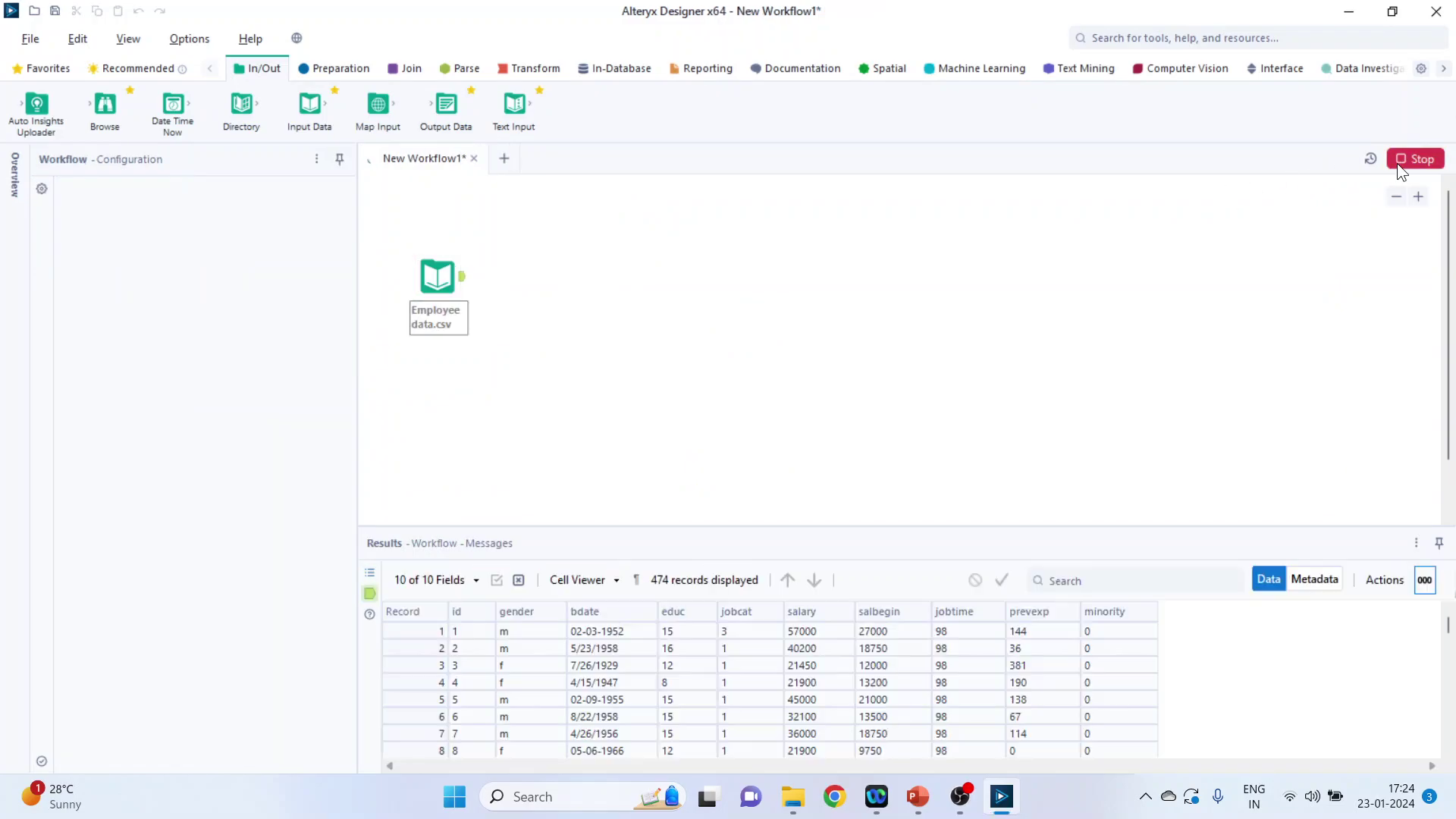
pyautogui.click(869, 435)
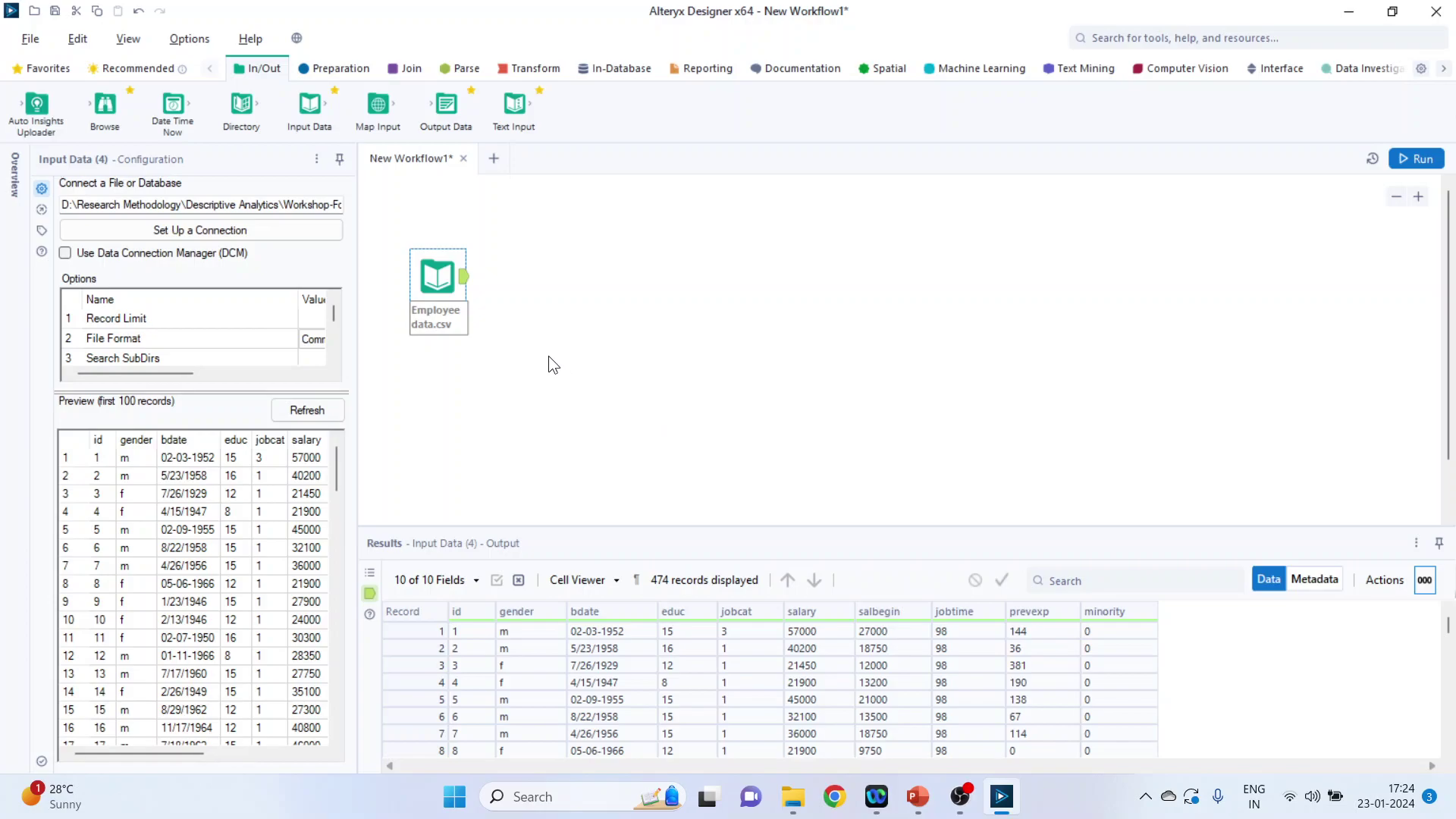
# - Add a Select tool after the input and set id, educ, jobcat and salary to Double
pyautogui.click(328, 71)
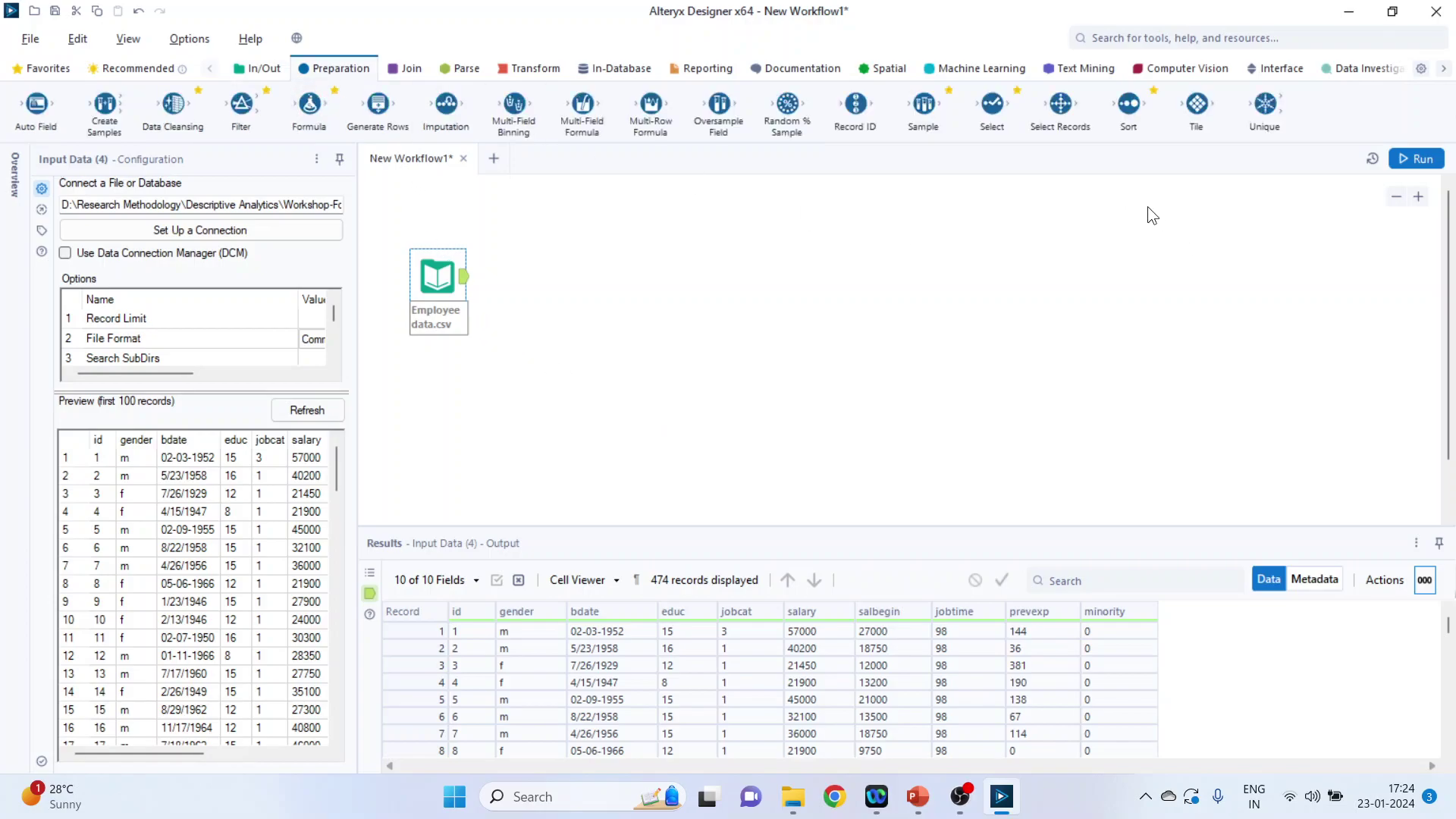
pyautogui.moveTo(991, 104); pyautogui.dragTo(567, 281)
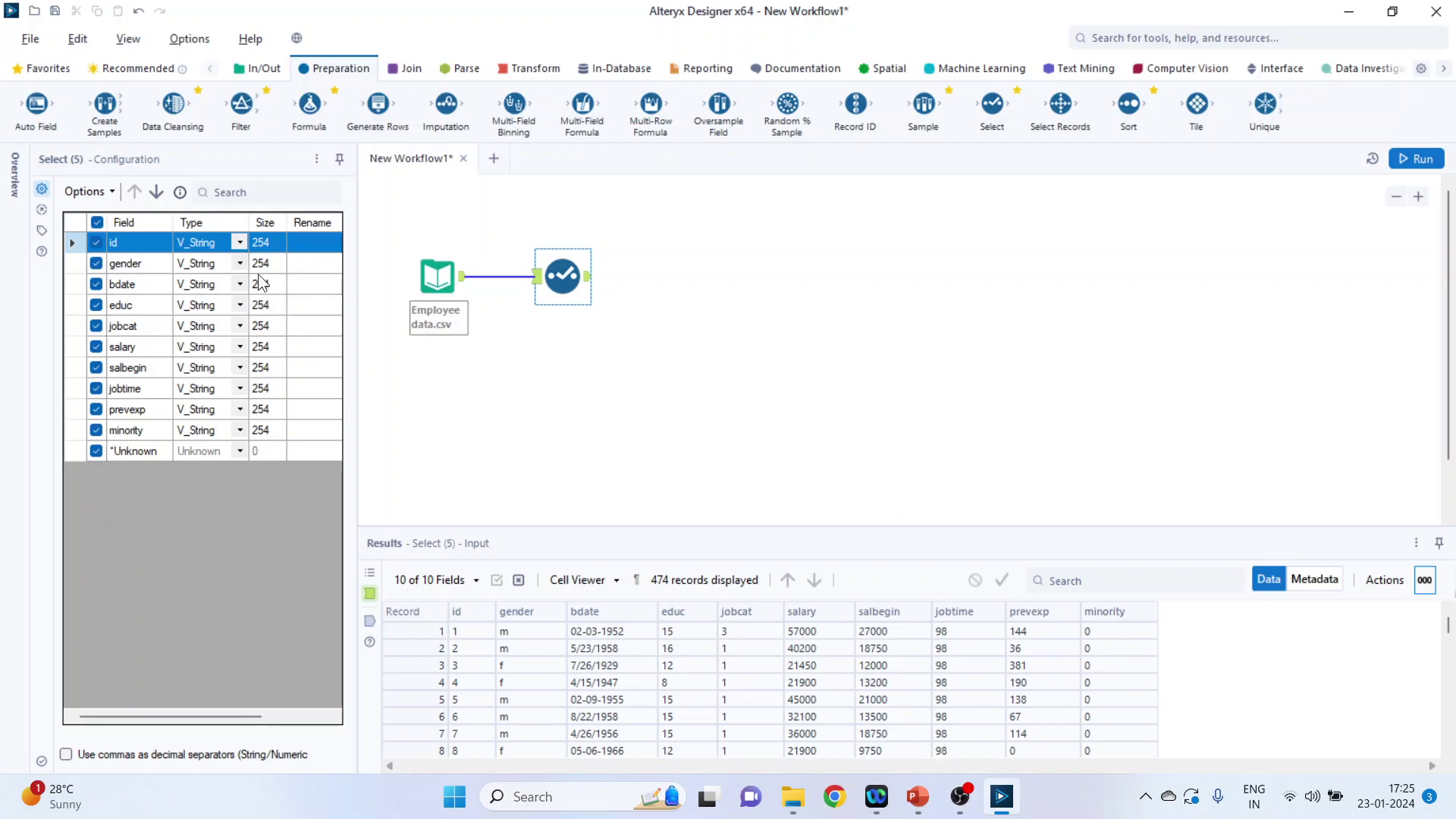
pyautogui.click(239, 242)
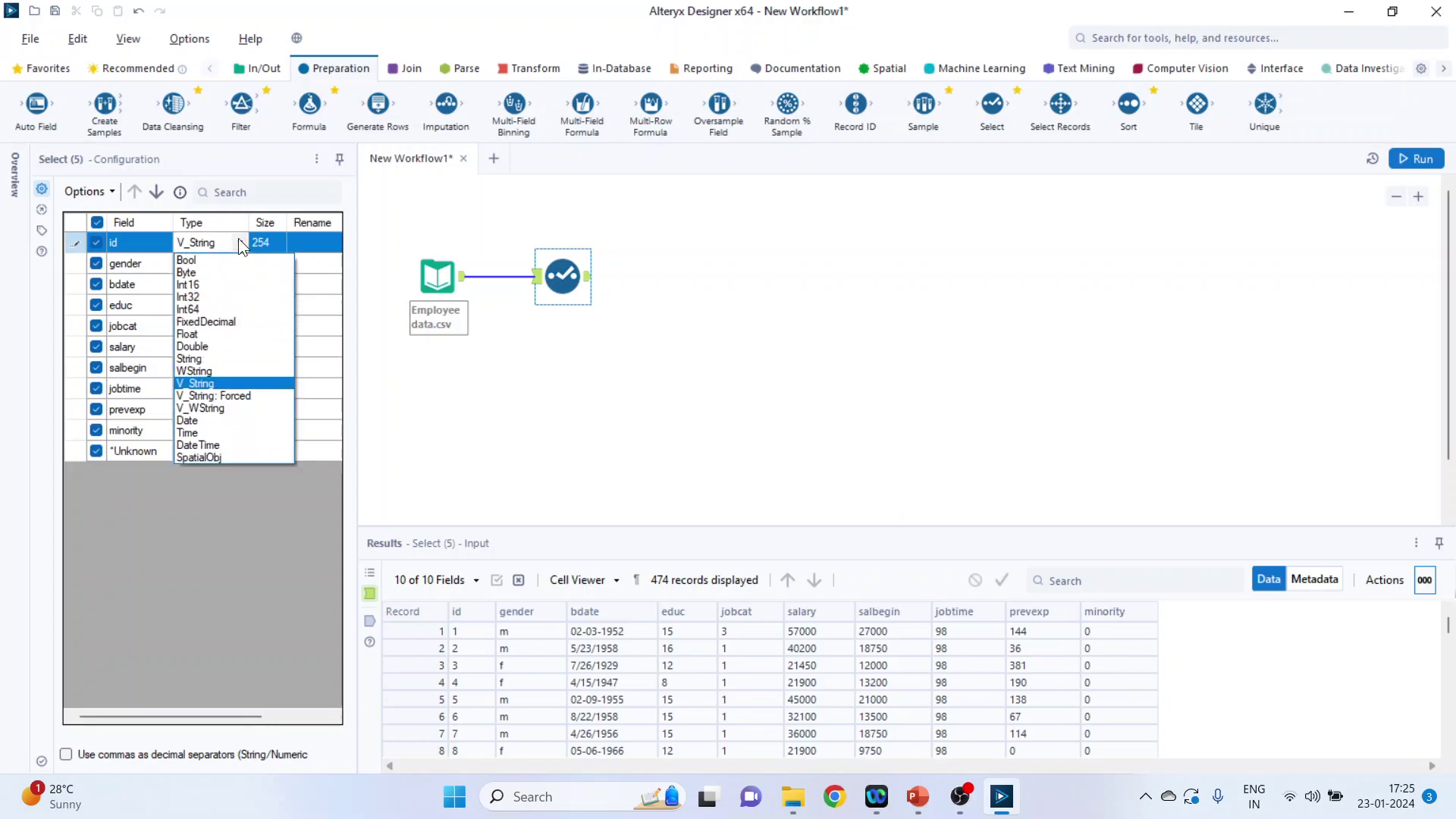
pyautogui.click(235, 347)
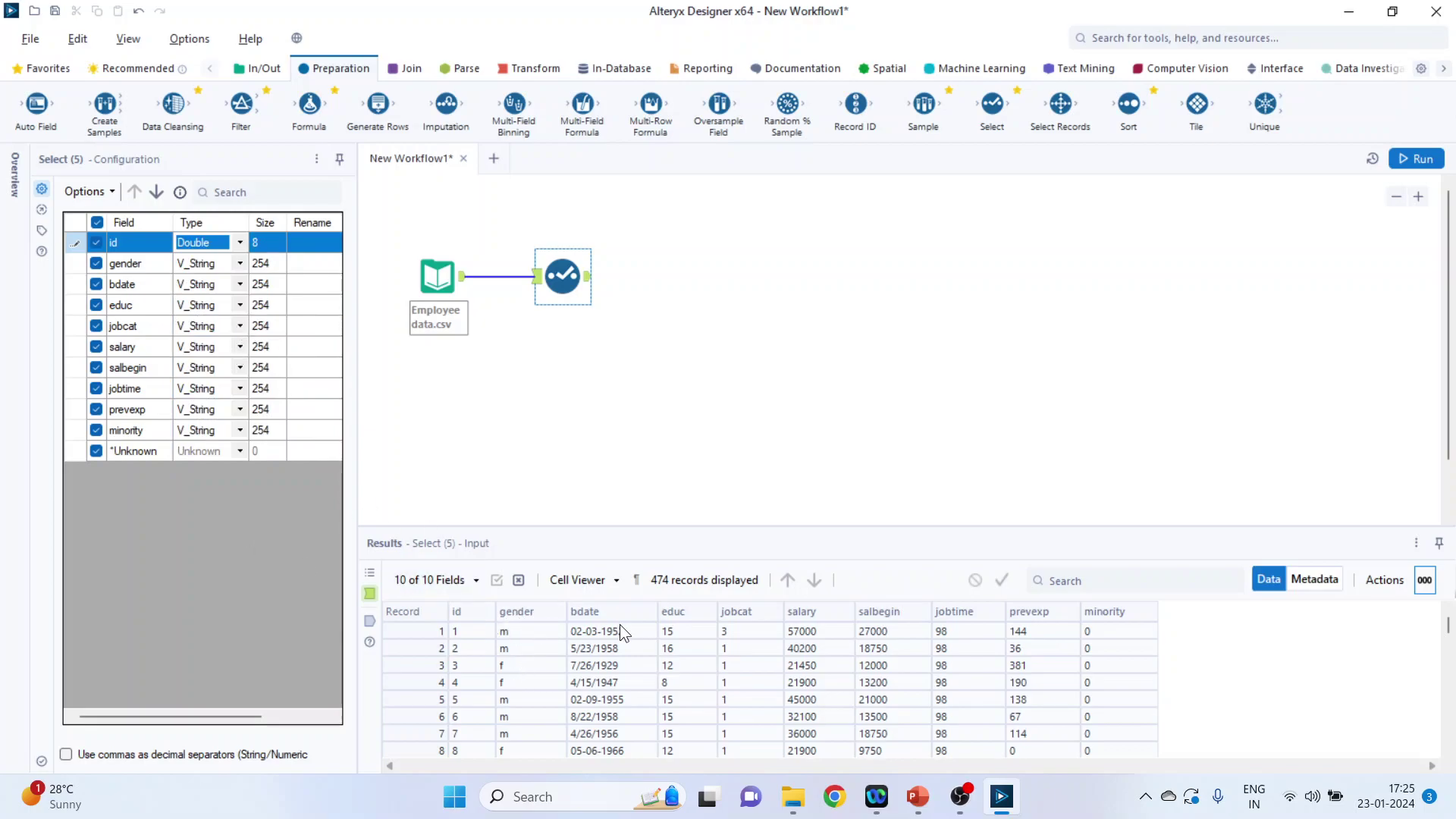
pyautogui.click(240, 305)
pyautogui.click(225, 407)
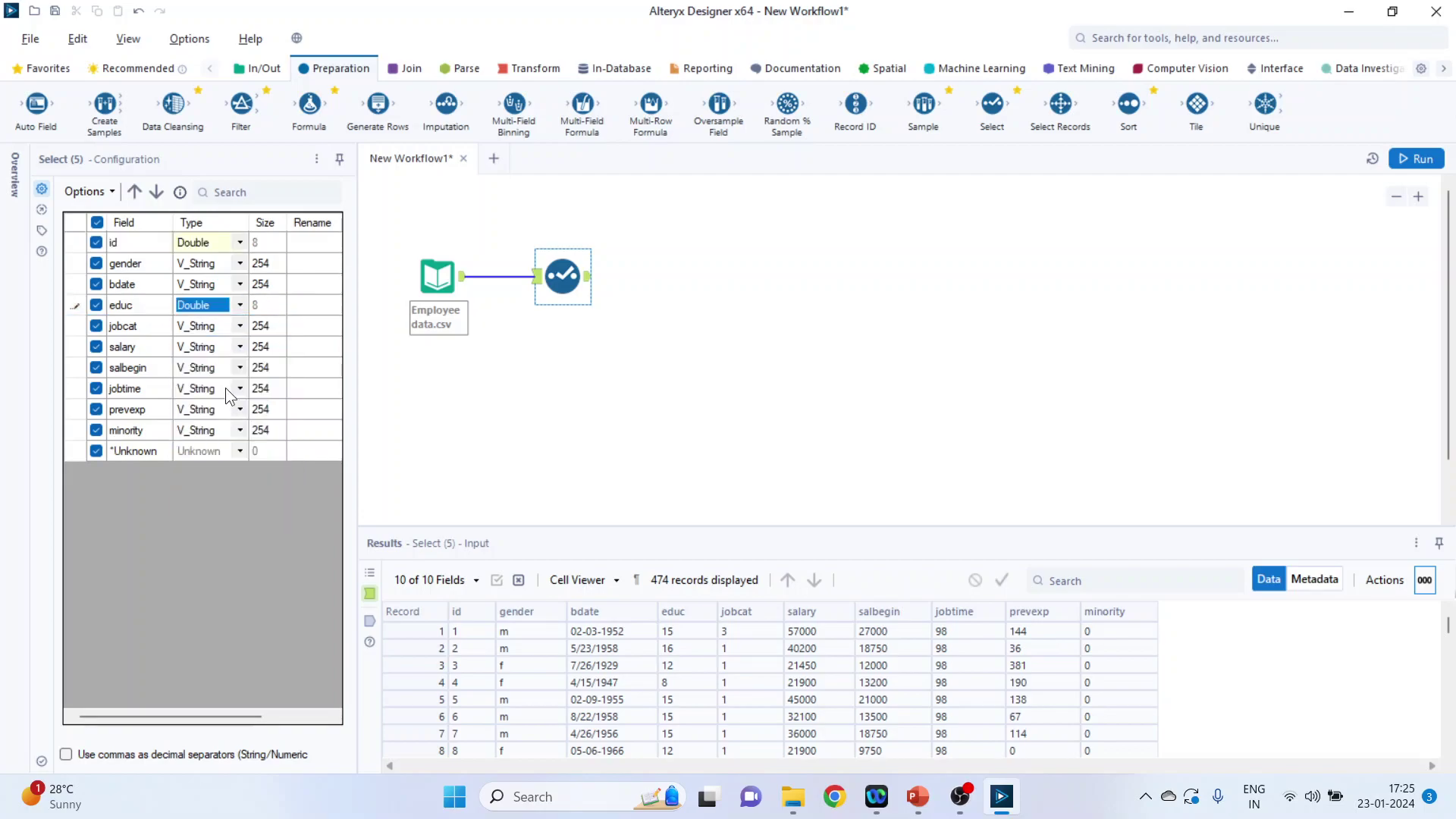
pyautogui.click(239, 326)
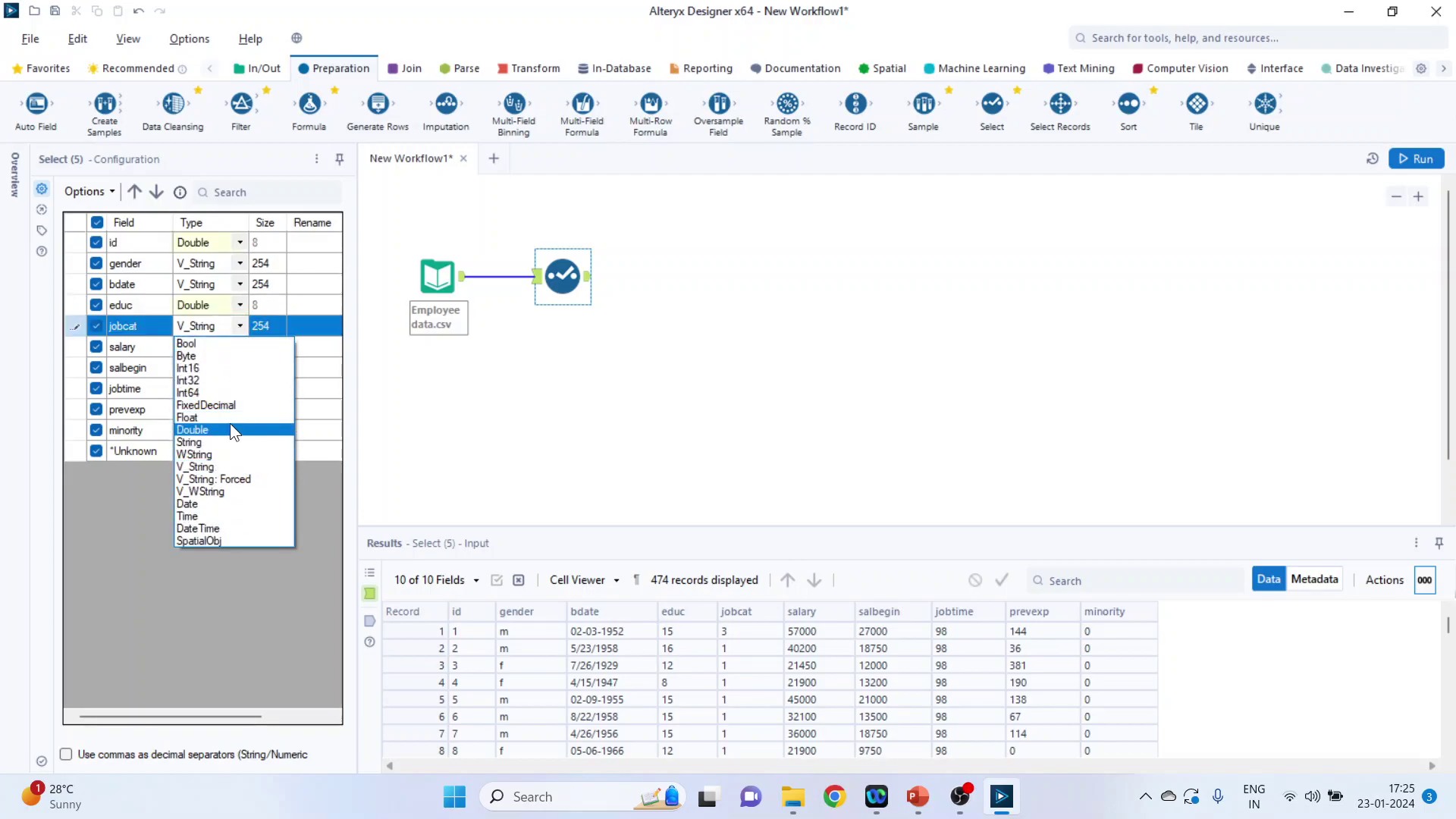
pyautogui.click(230, 423)
pyautogui.click(239, 346)
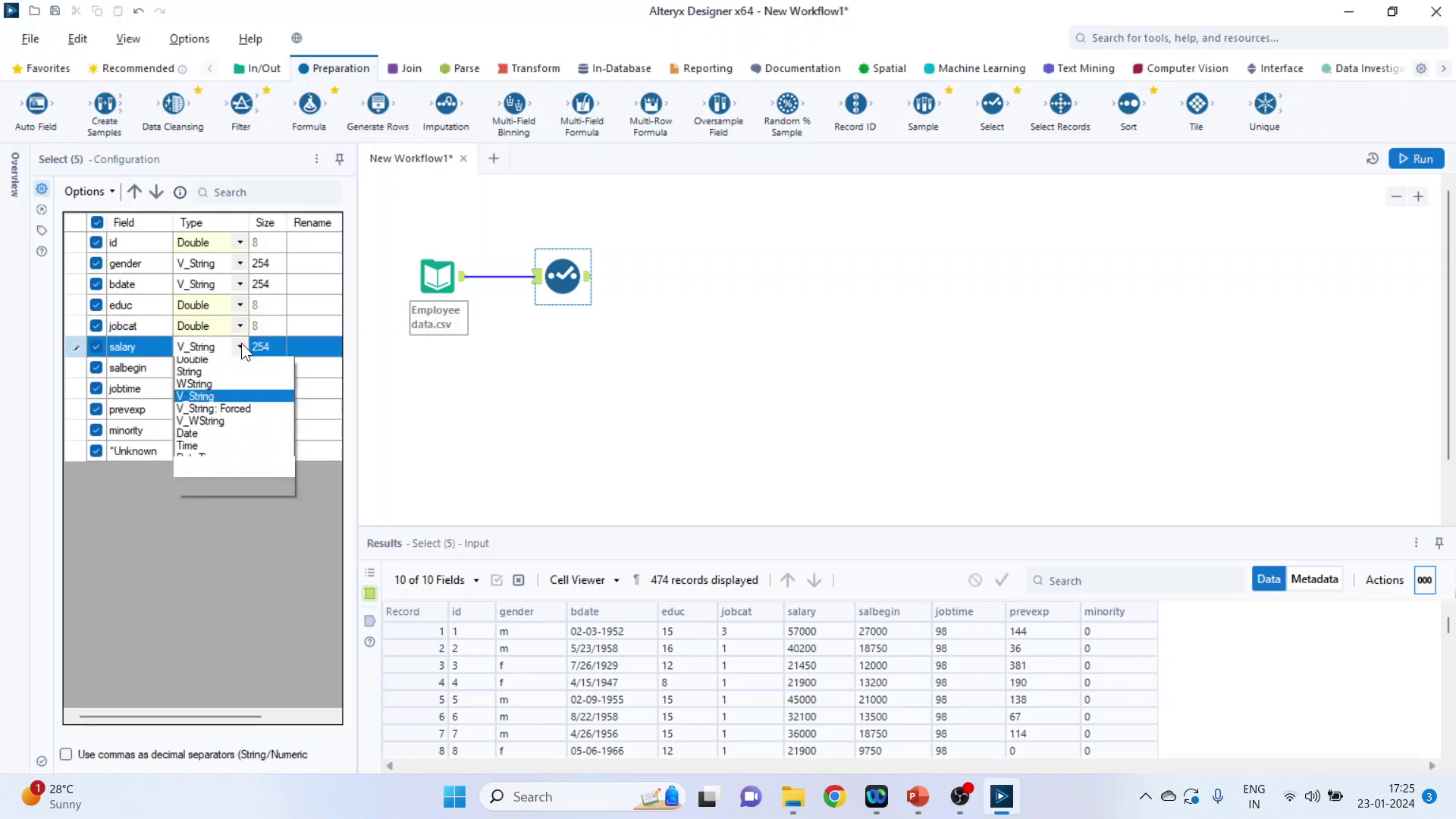
pyautogui.click(225, 449)
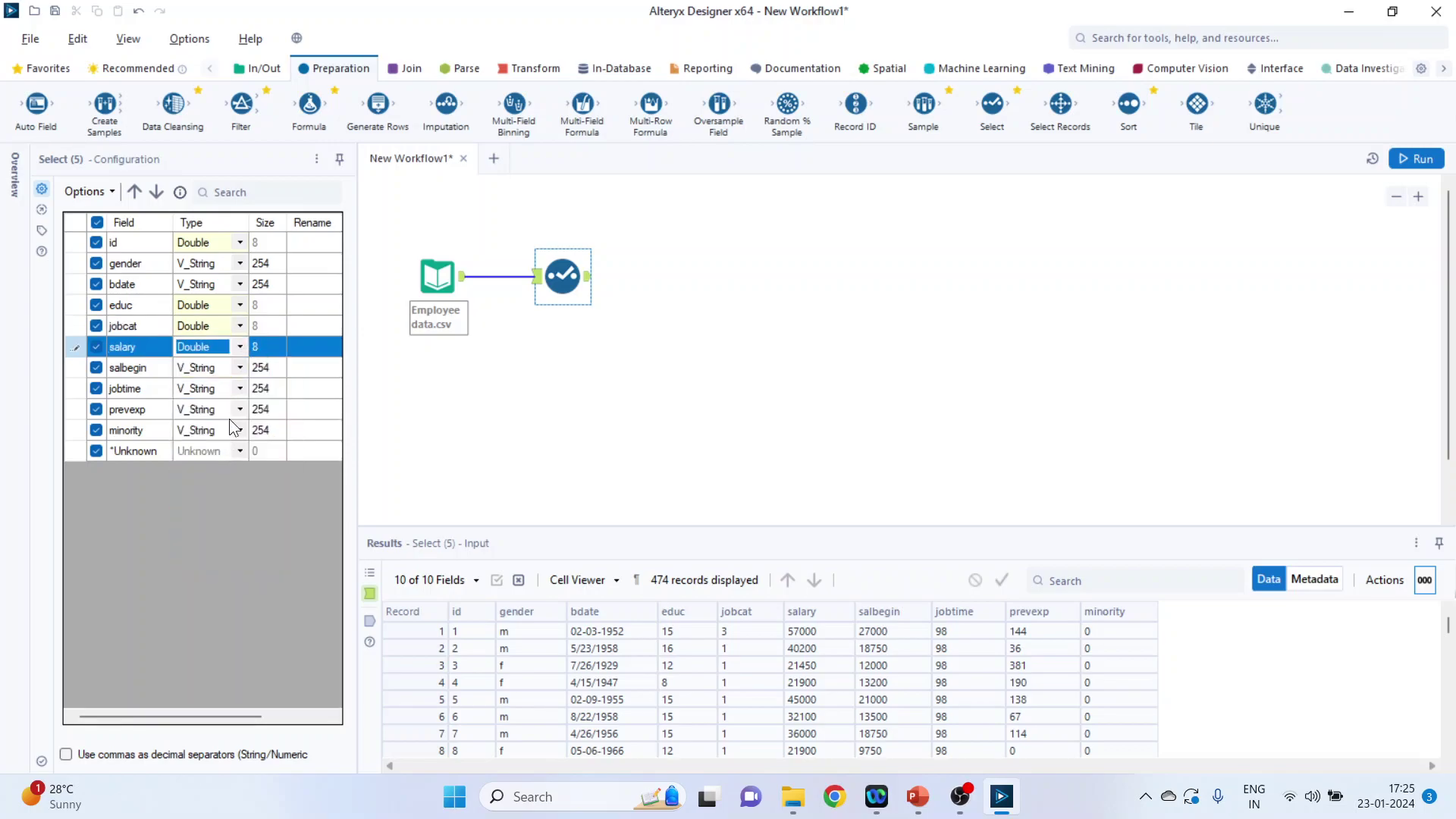
# - Set salbegin, jobtime, prevexp and minority to Double, then run the workflow
pyautogui.click(240, 367)
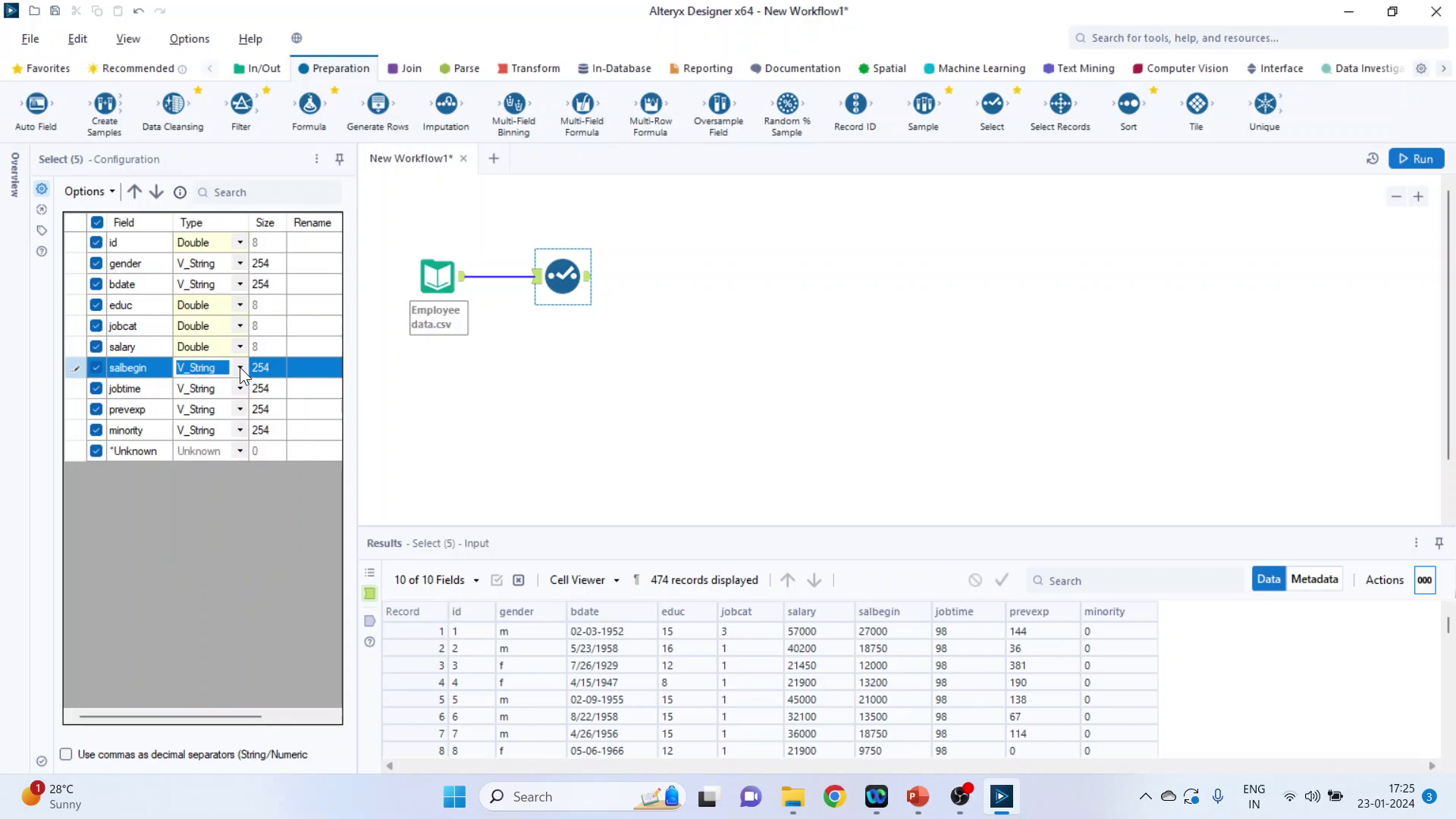
pyautogui.click(240, 367)
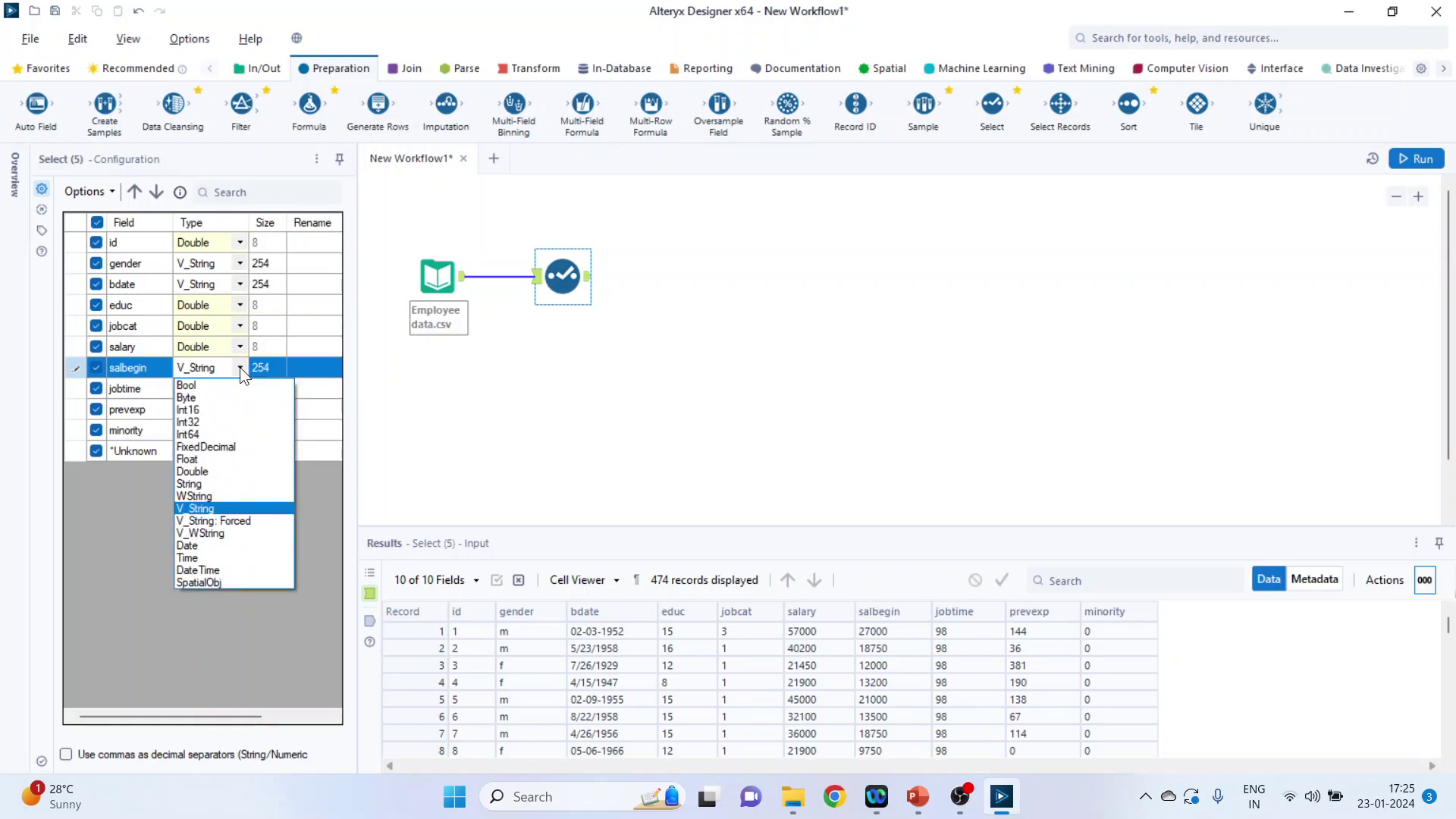
pyautogui.click(237, 467)
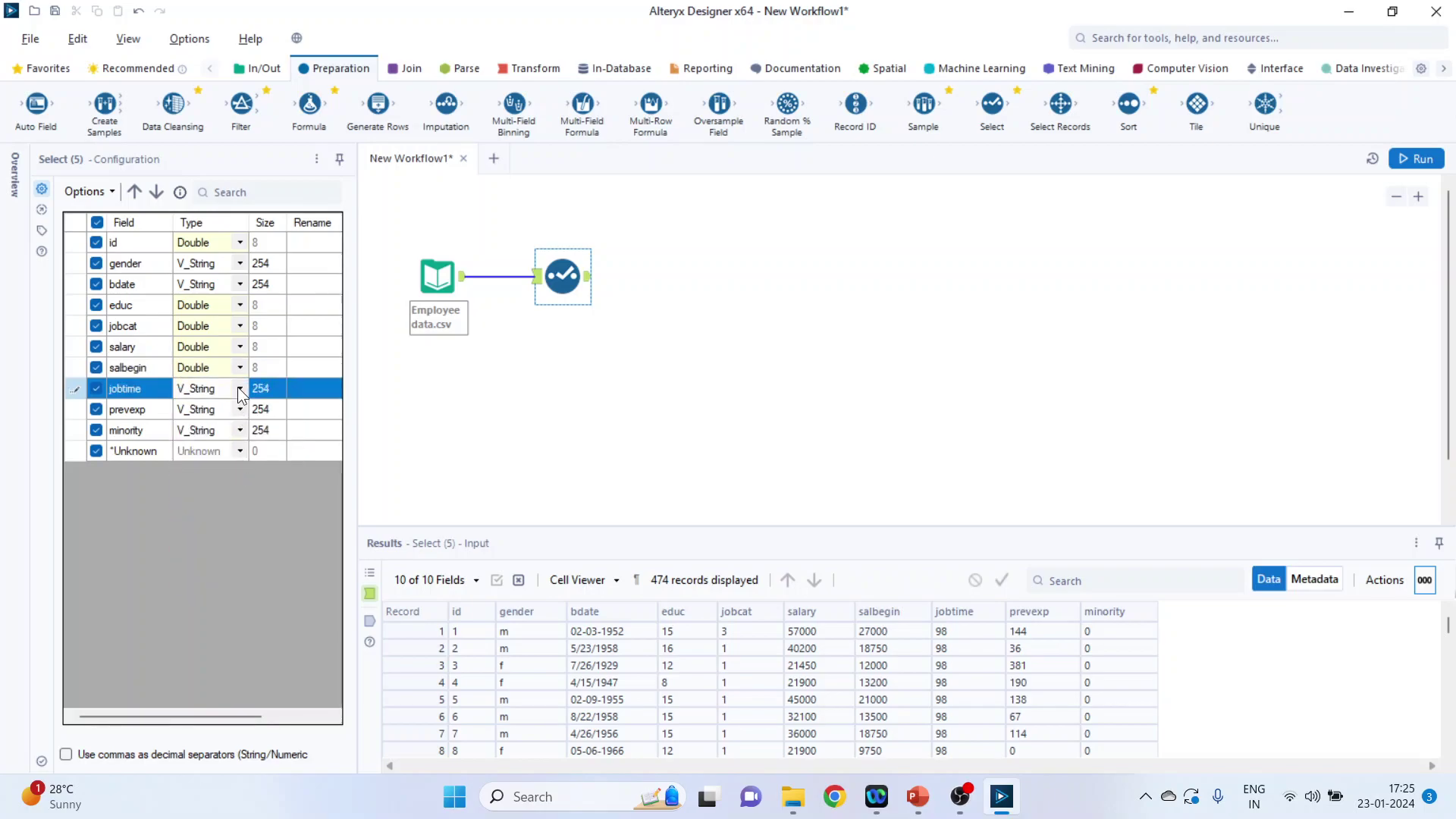
pyautogui.click(238, 386)
pyautogui.click(241, 489)
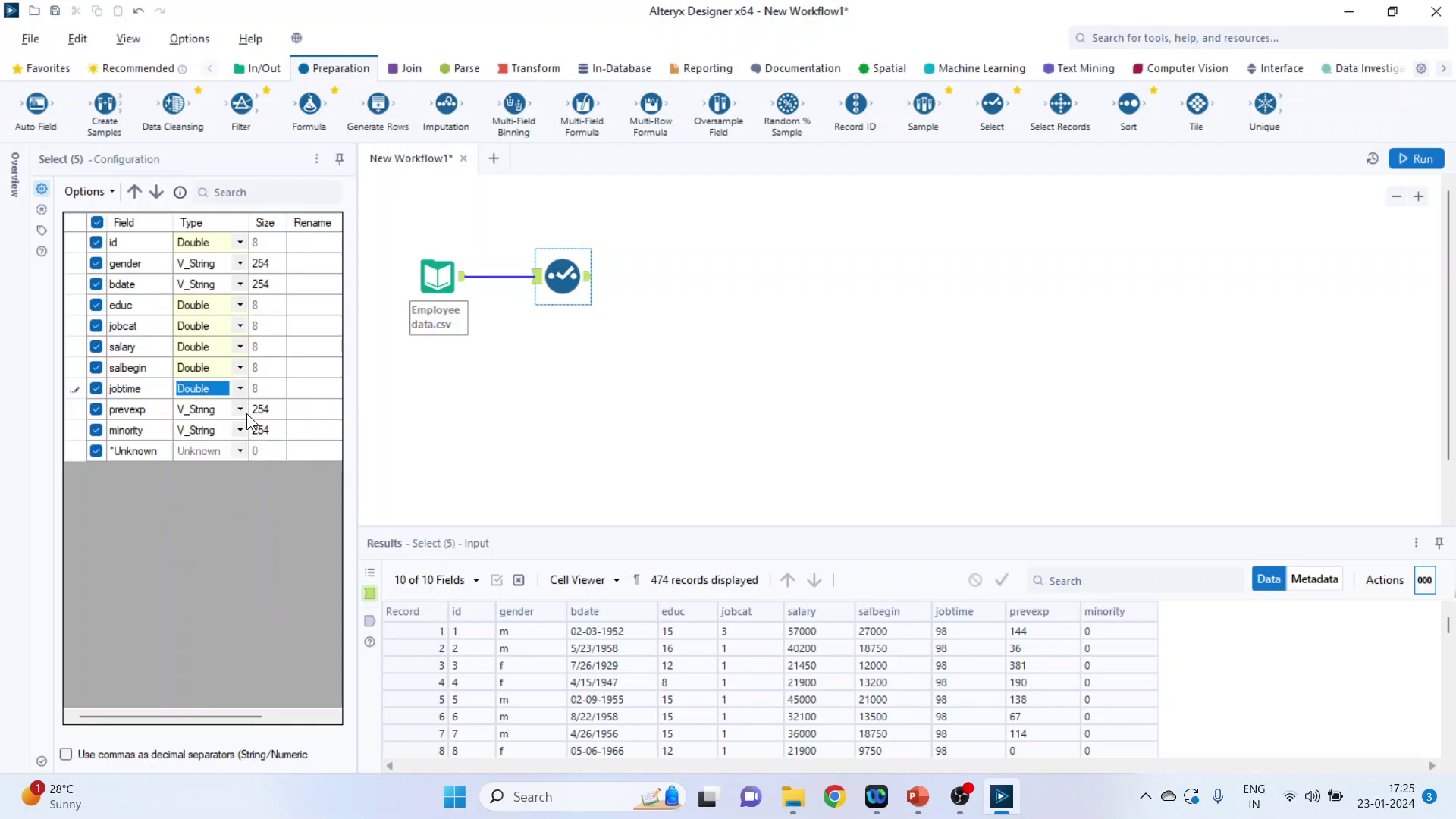
pyautogui.click(239, 409)
pyautogui.click(230, 506)
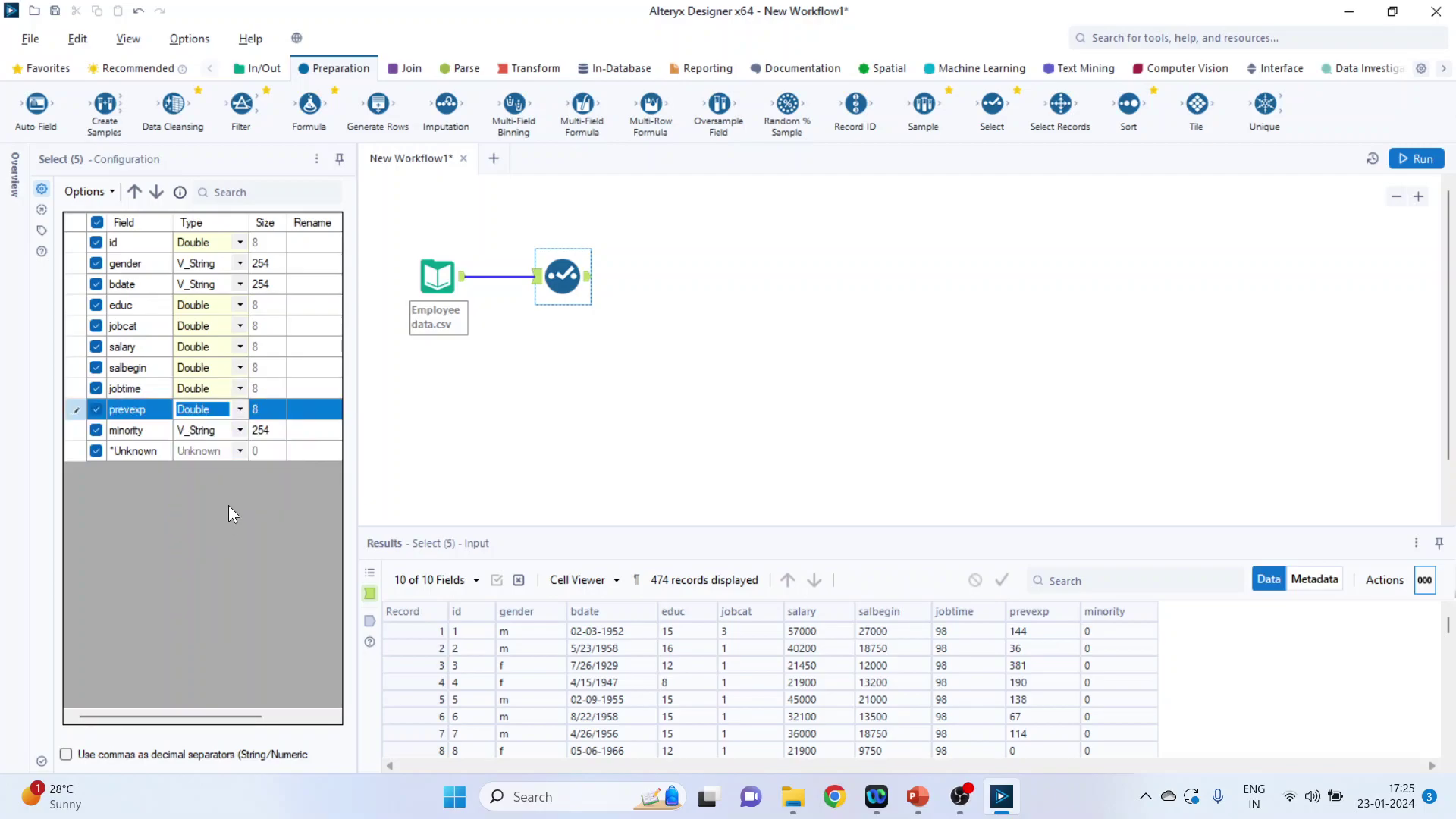
pyautogui.click(236, 430)
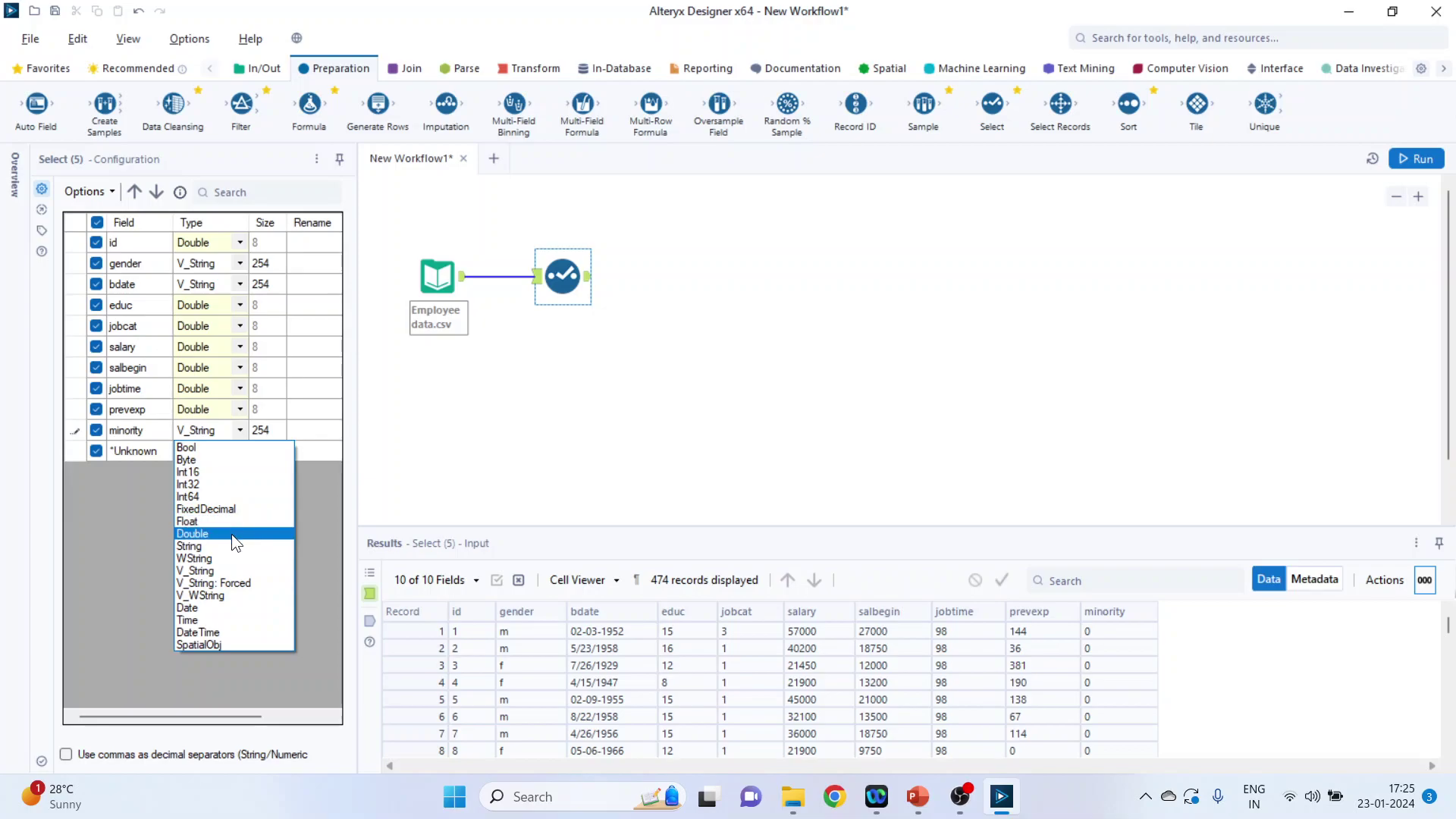
pyautogui.click(232, 534)
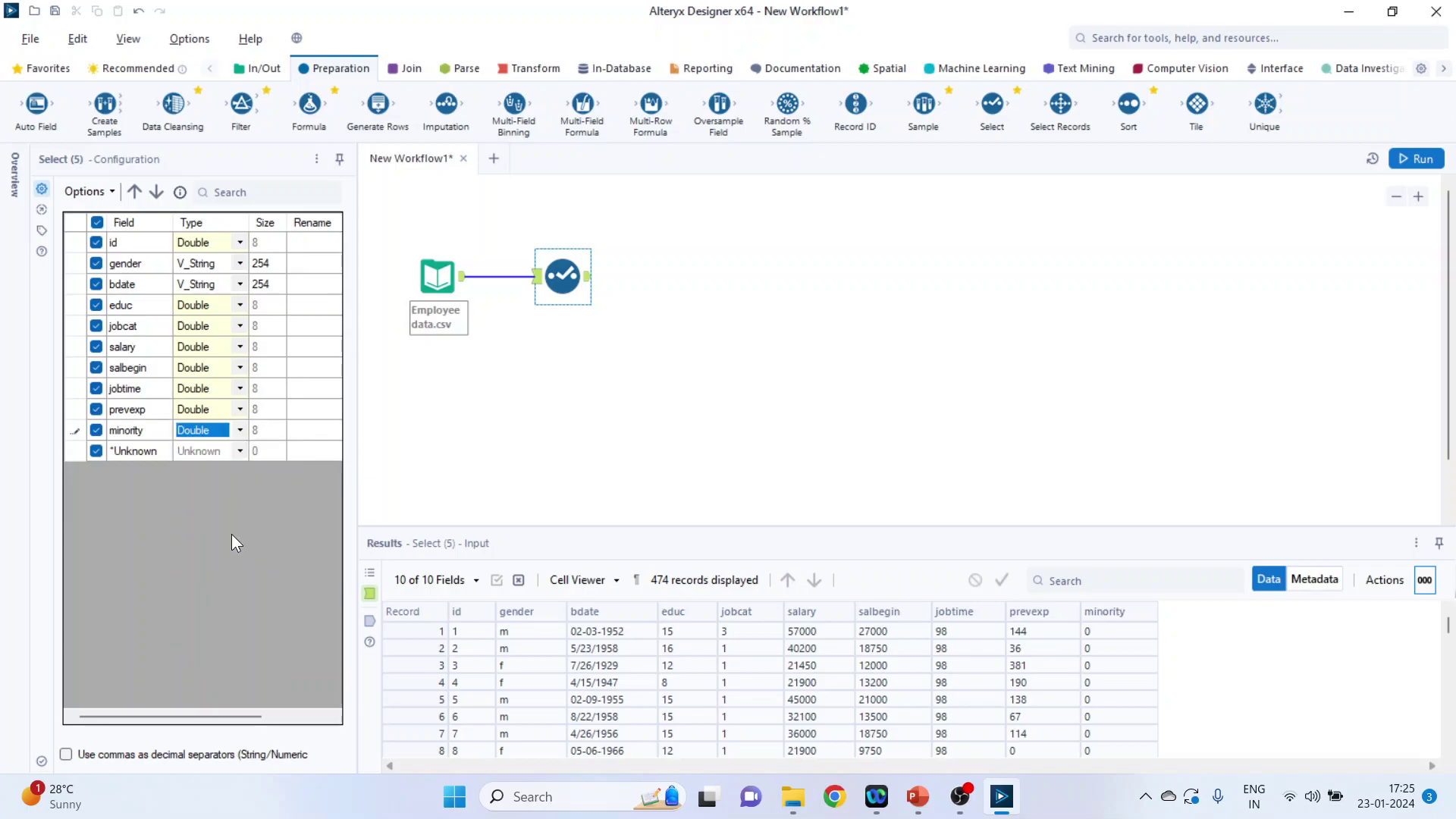
pyautogui.click(1407, 161)
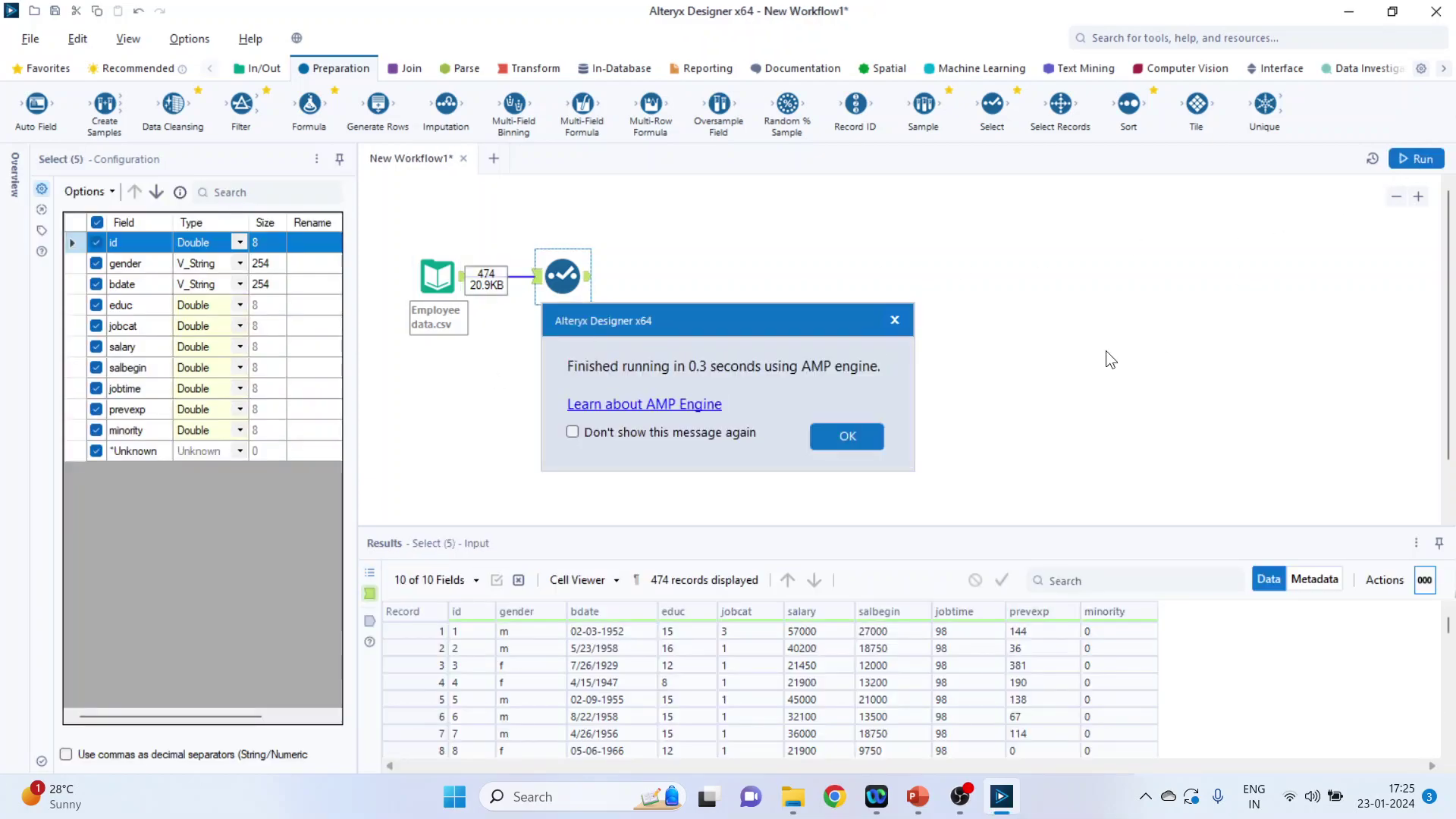
pyautogui.click(866, 439)
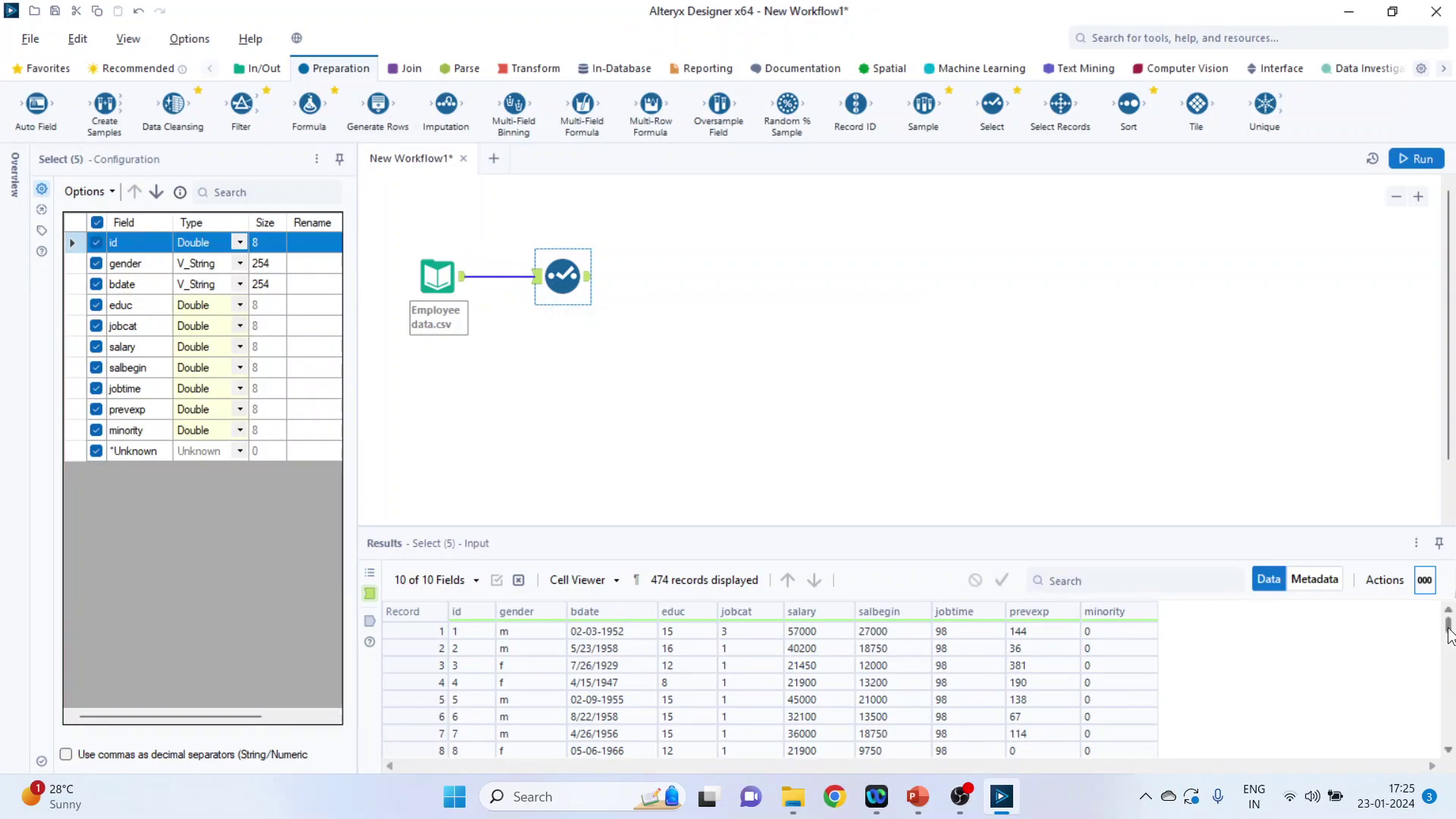
# - Drop a Tile tool onto the canvas, connected after the Select step
pyautogui.moveTo(1448, 629); pyautogui.dragTo(1452, 750)
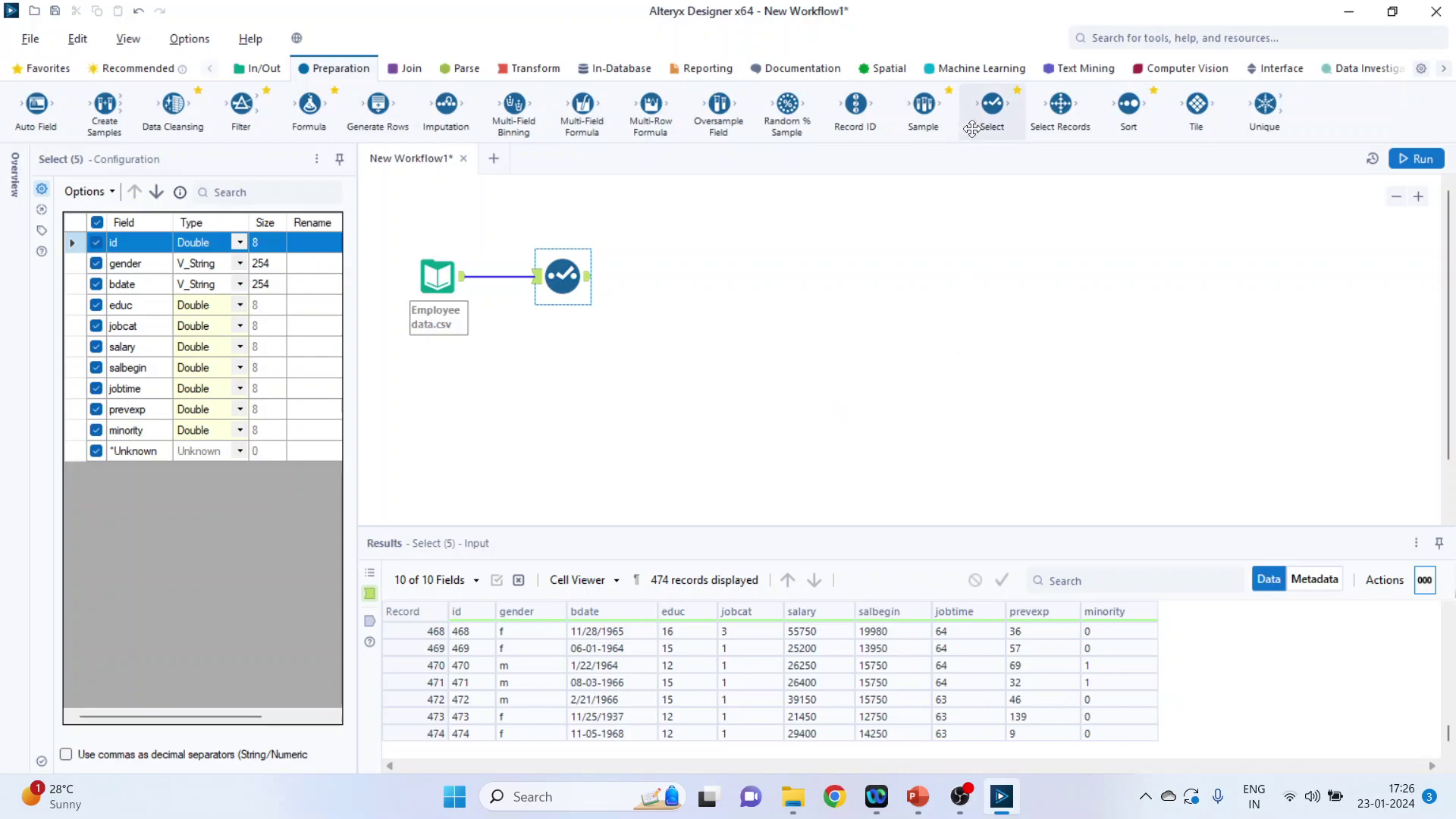
pyautogui.moveTo(1197, 104); pyautogui.dragTo(686, 274)
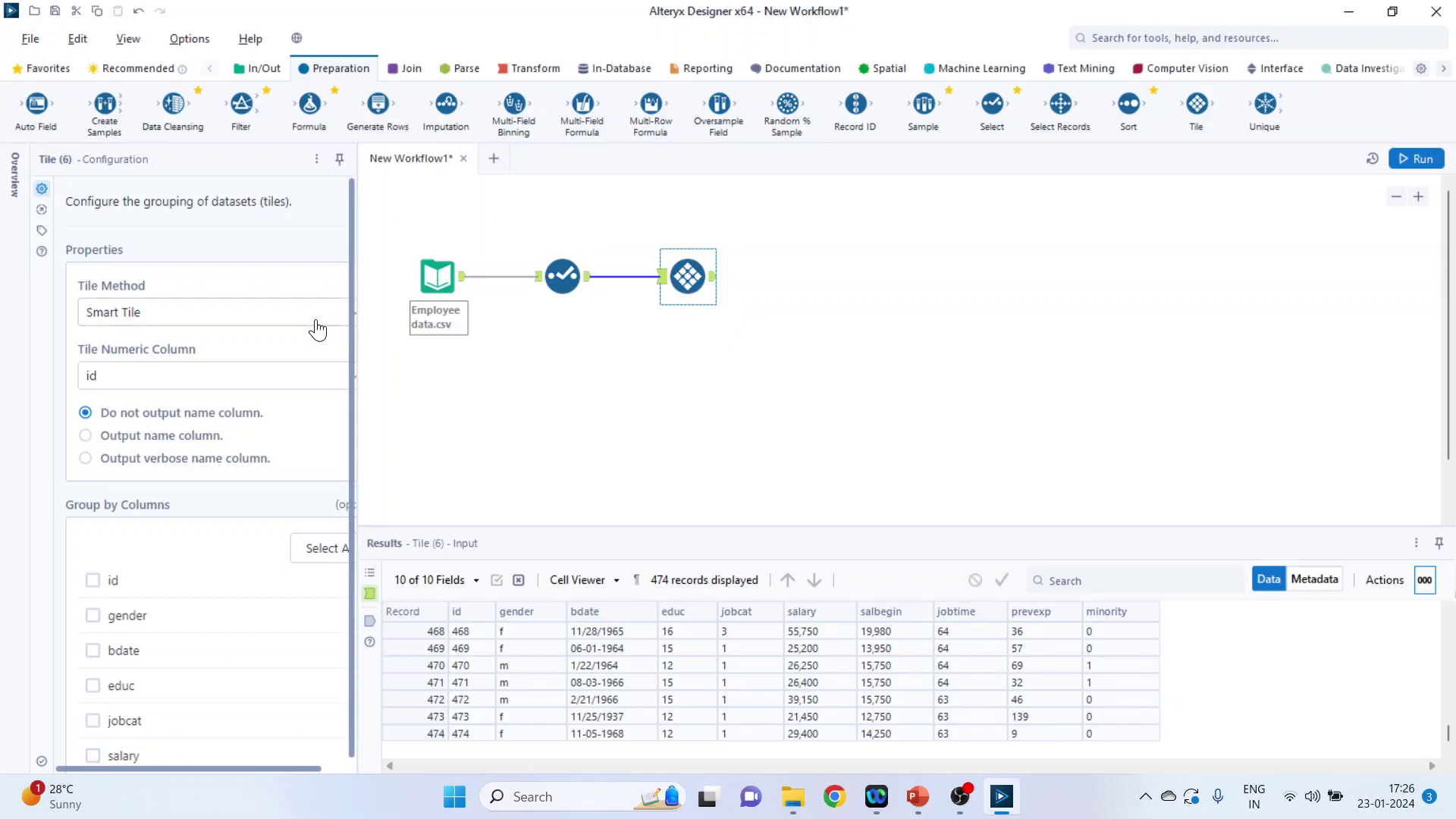
# - Set the Tile method to Equal Records with 5 tiles and run the workflow
pyautogui.click(292, 313)
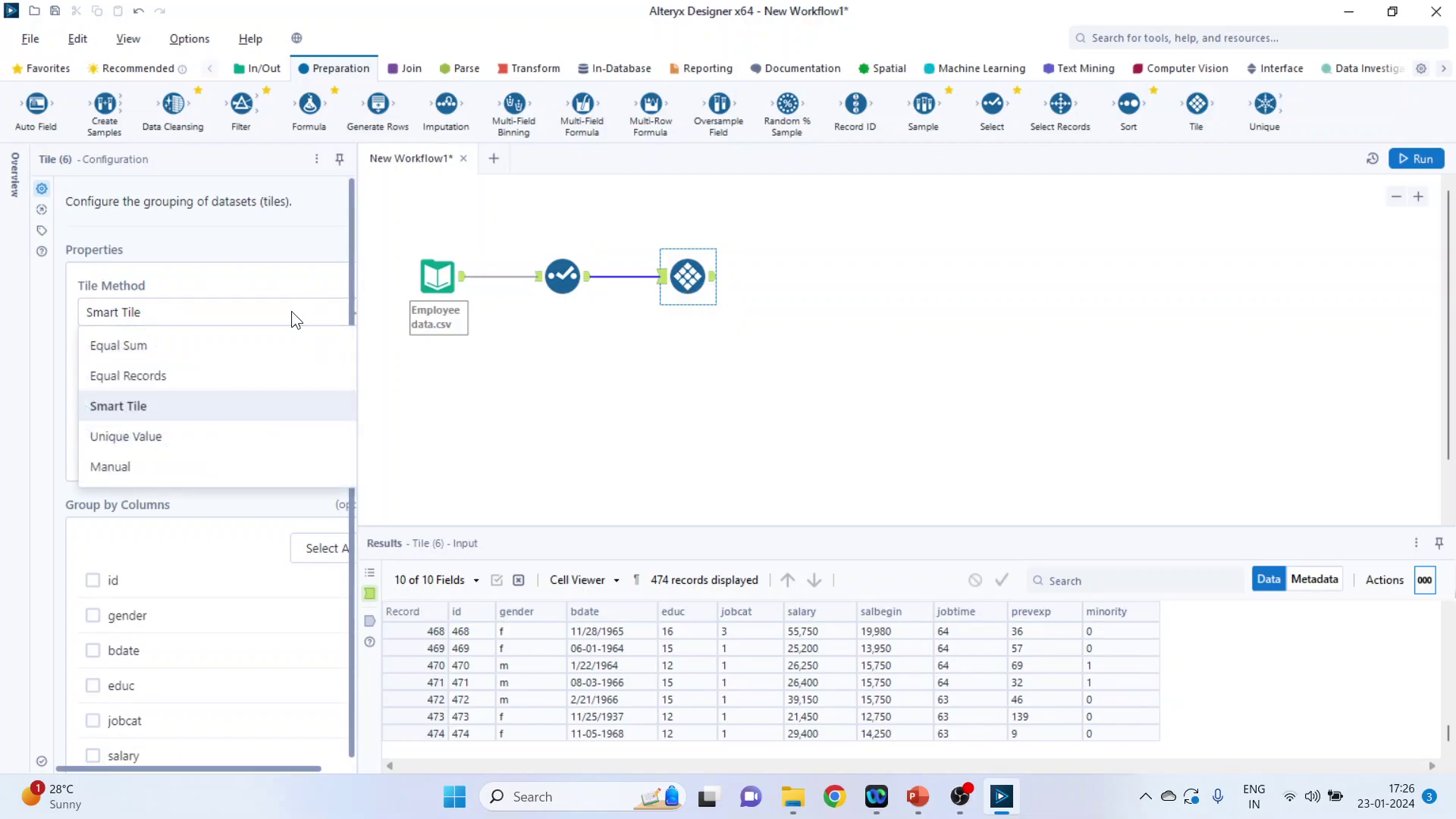
pyautogui.click(198, 377)
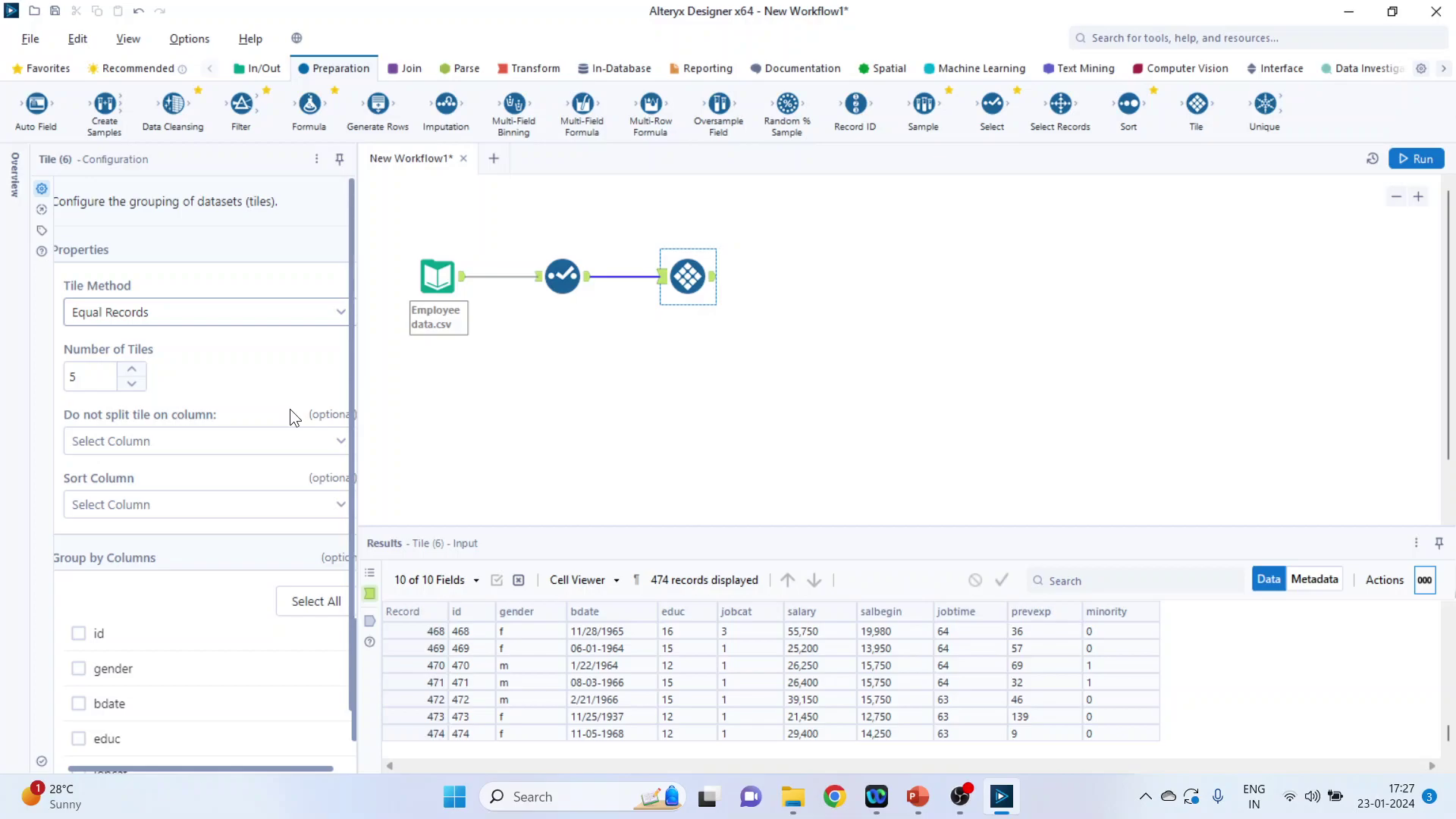
pyautogui.click(1419, 164)
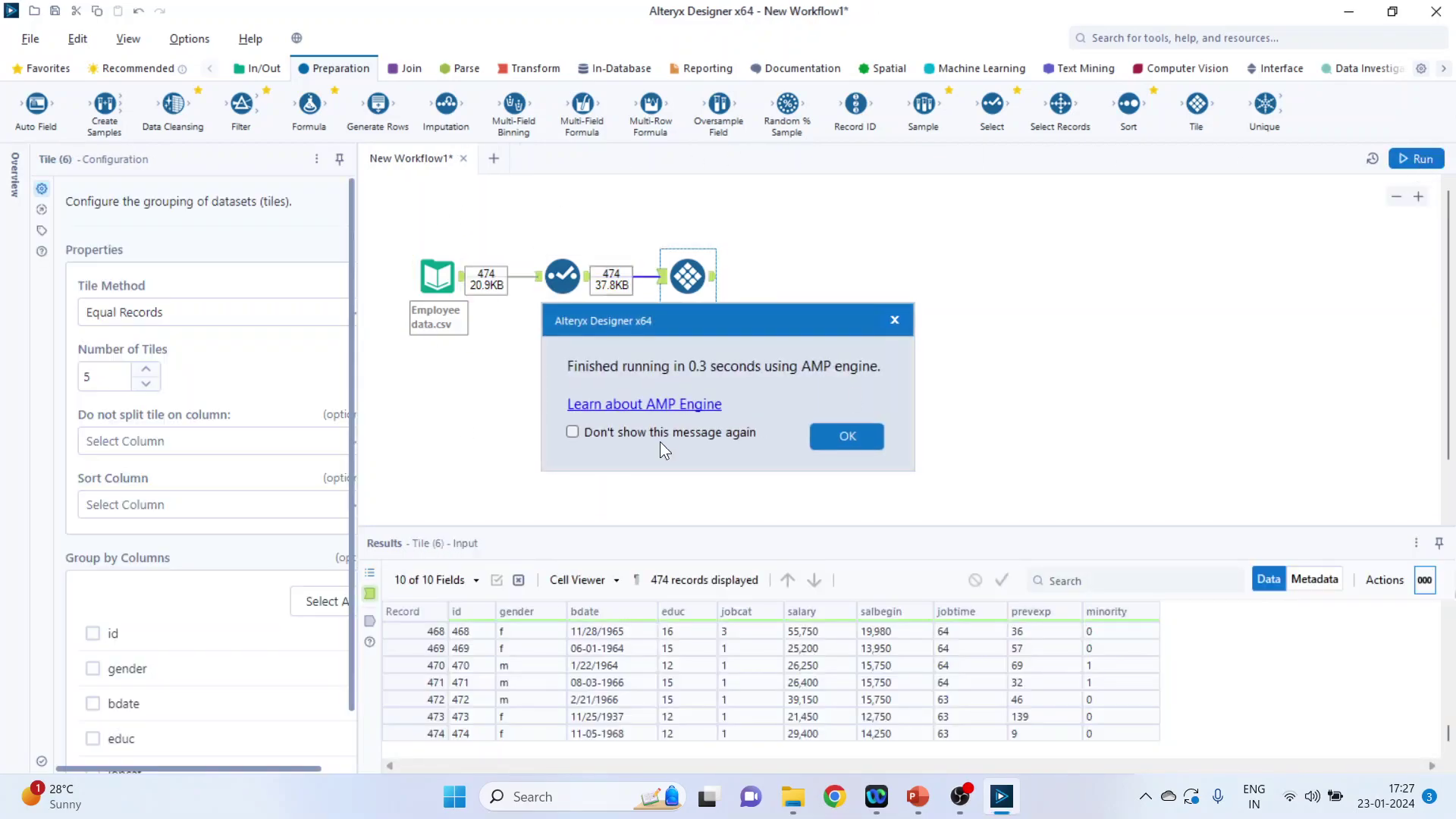
pyautogui.press('Return')
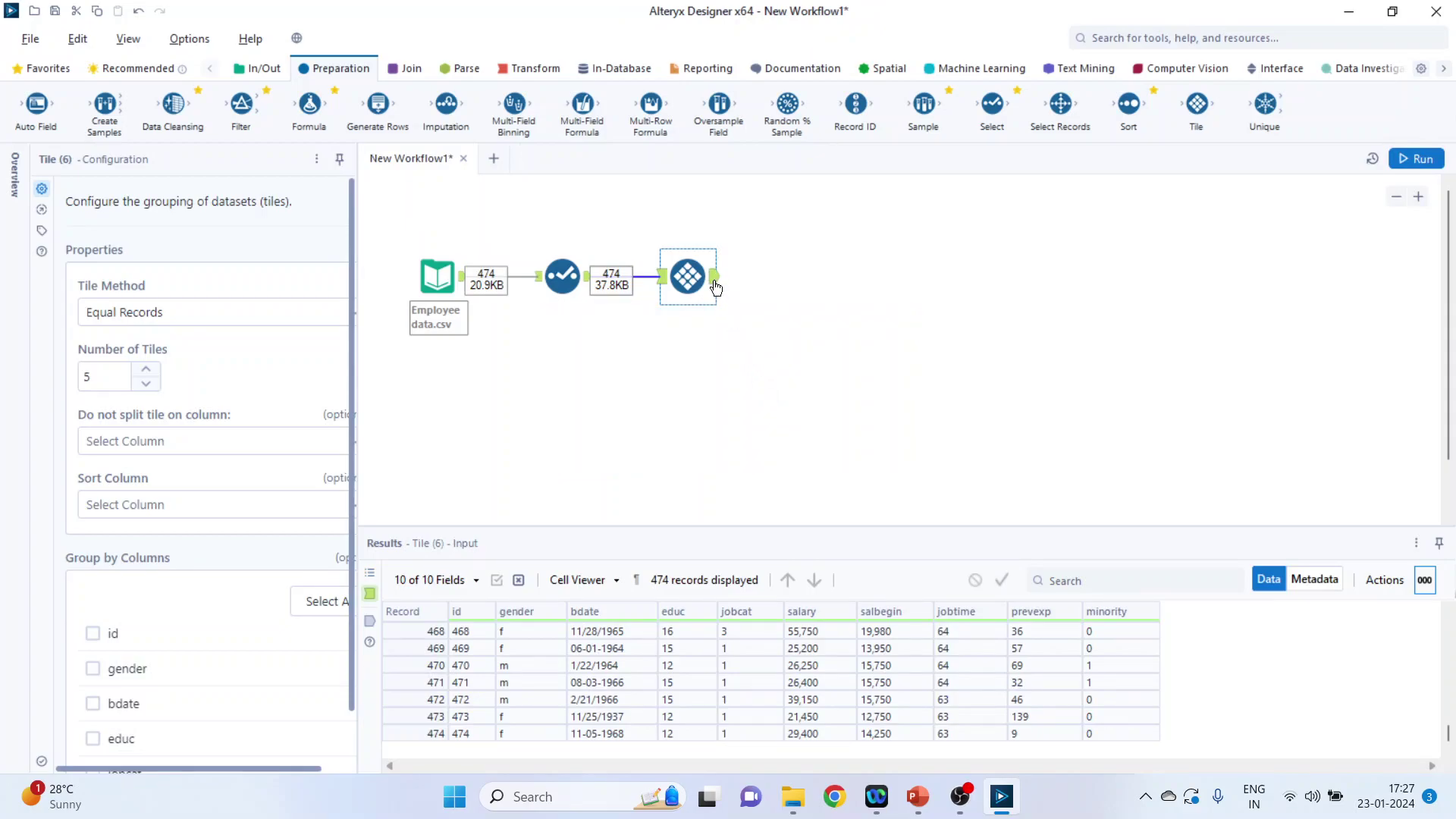
# - Show the Tile output and scroll the Results to see tile 2 starting at record 96
pyautogui.click(714, 281)
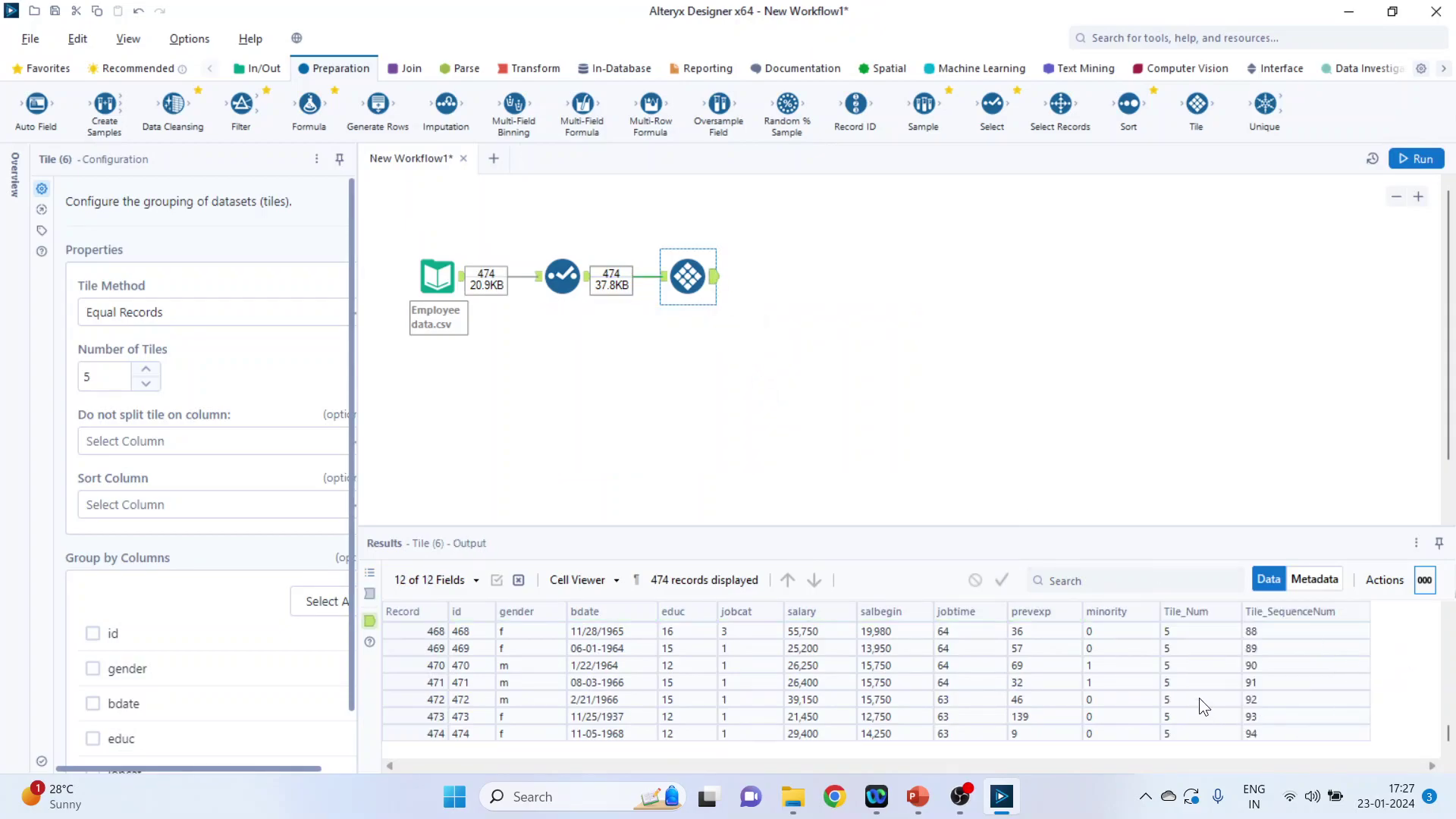
pyautogui.scroll(4, 1217, 688)
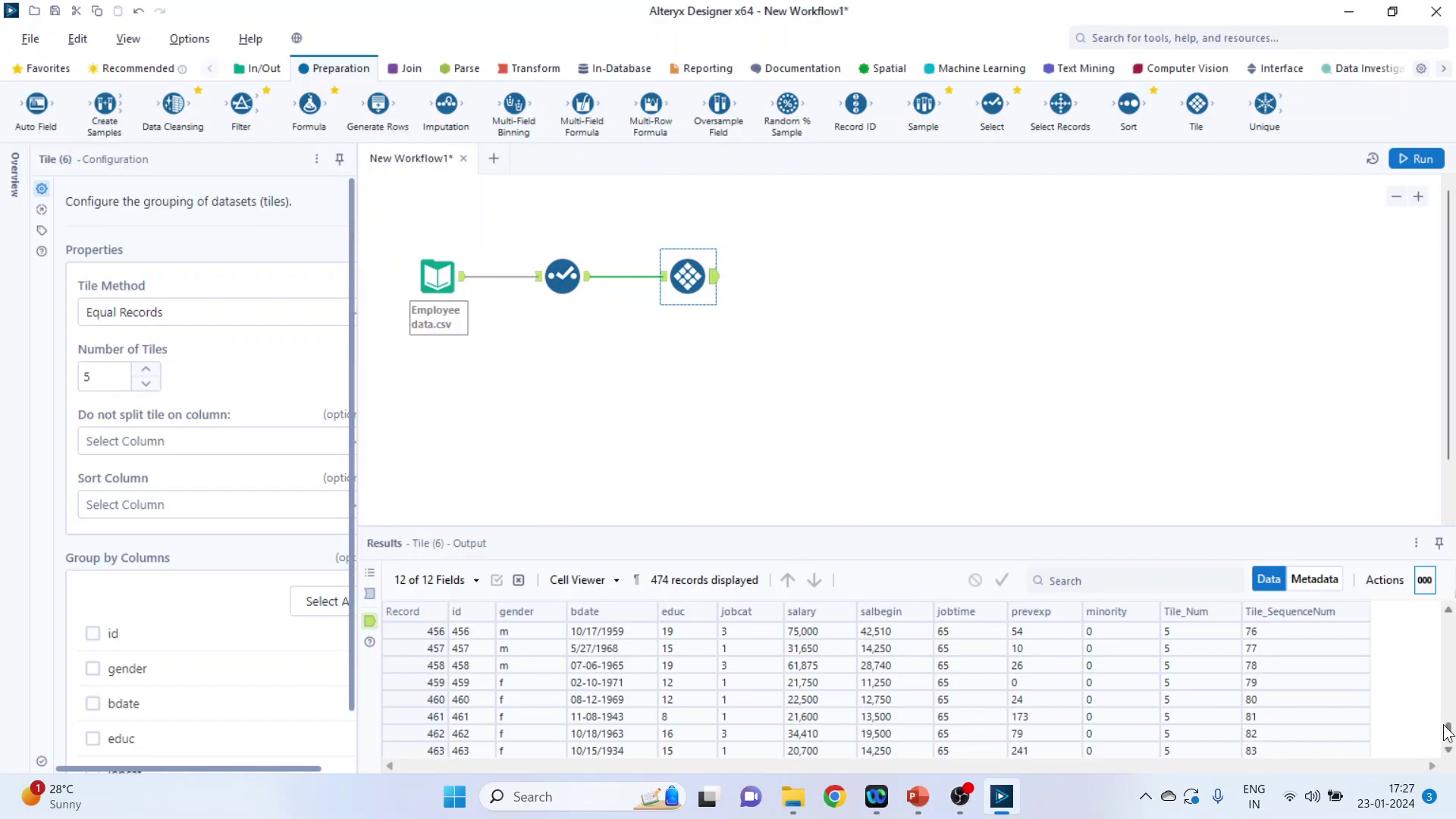
pyautogui.moveTo(1448, 728); pyautogui.dragTo(1448, 625)
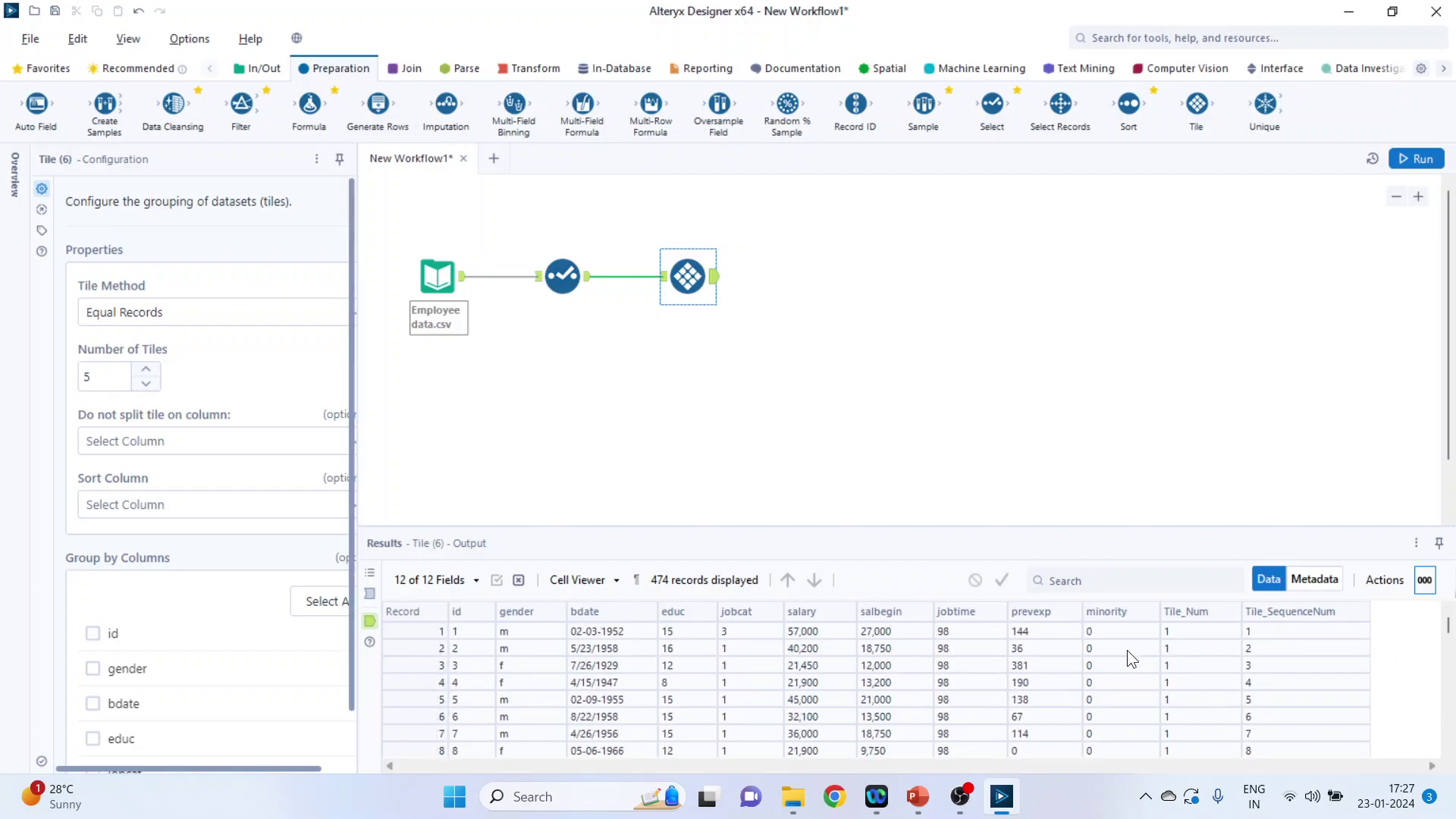
pyautogui.scroll(-20, 1174, 641)
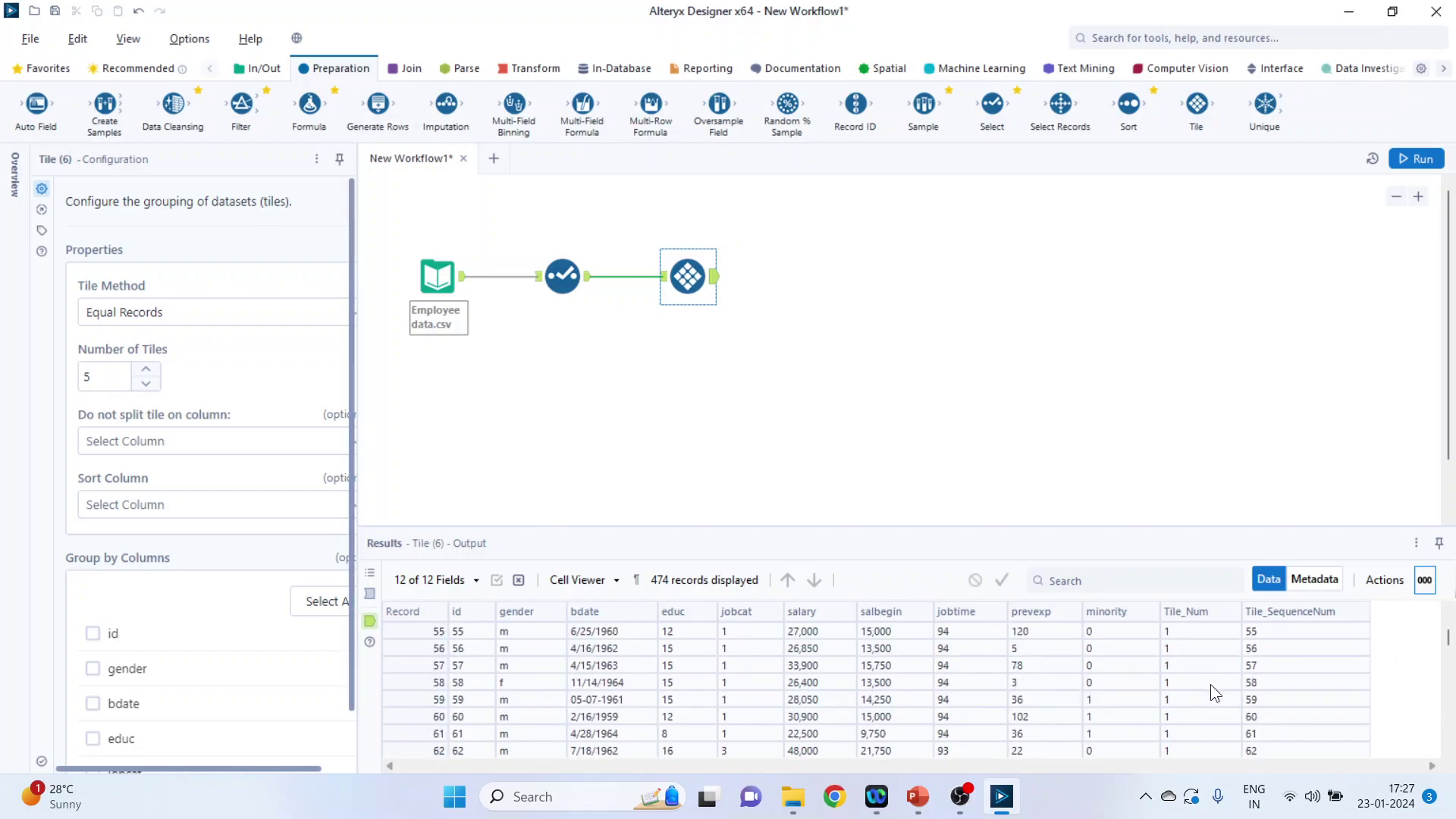
pyautogui.scroll(-7, 1215, 691)
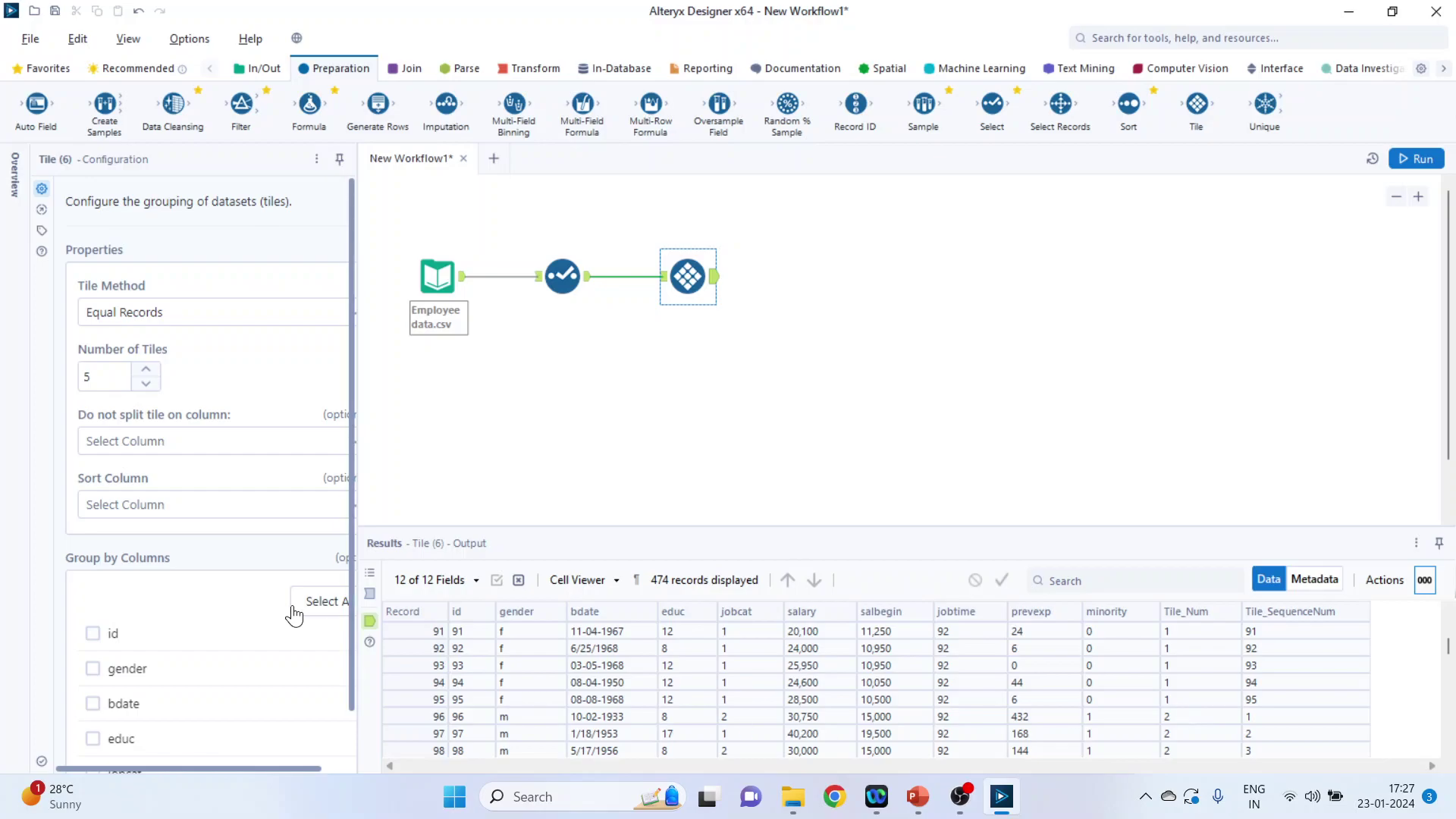
pyautogui.click(92, 669)
pyautogui.click(1413, 156)
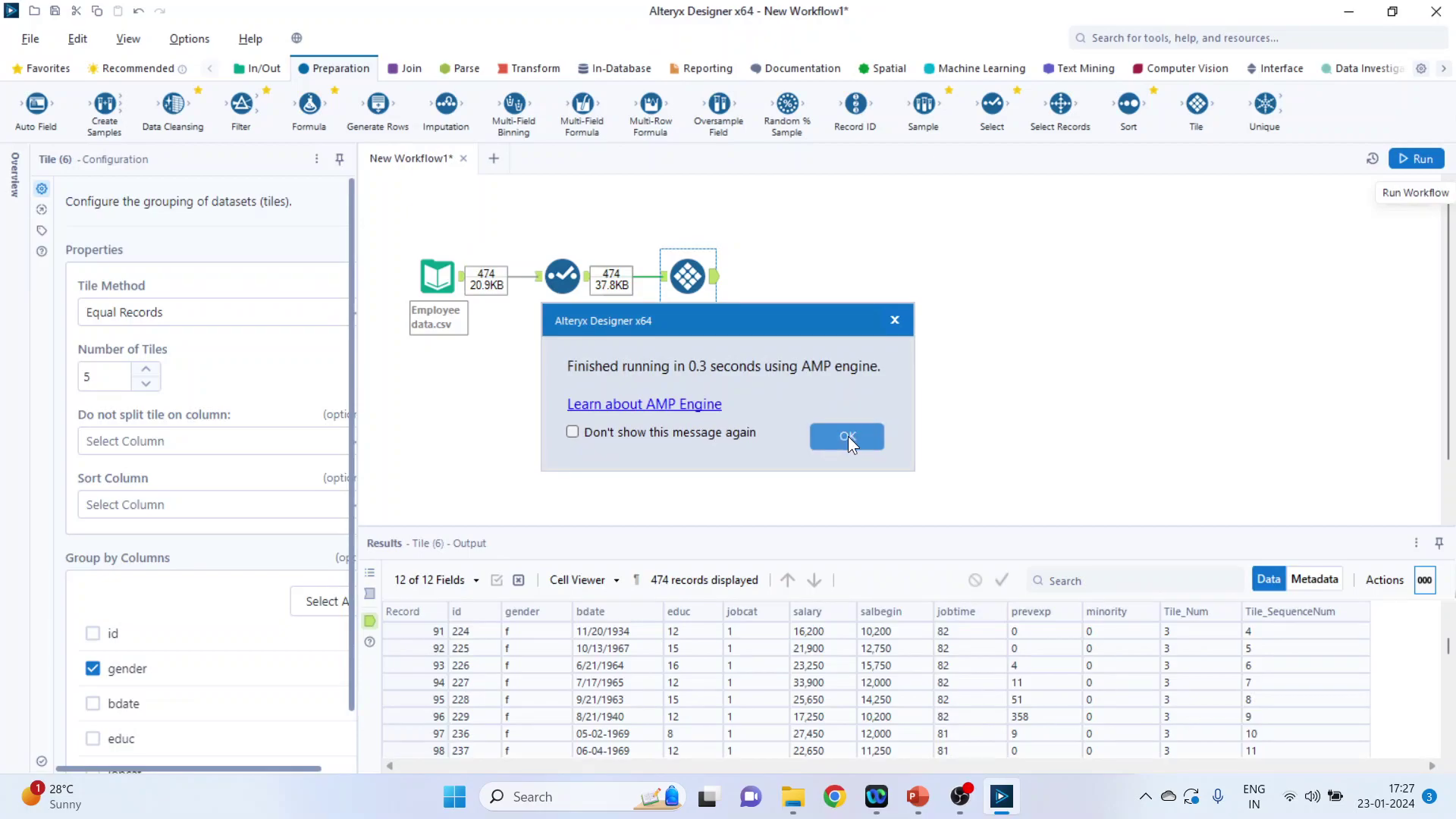
pyautogui.click(847, 435)
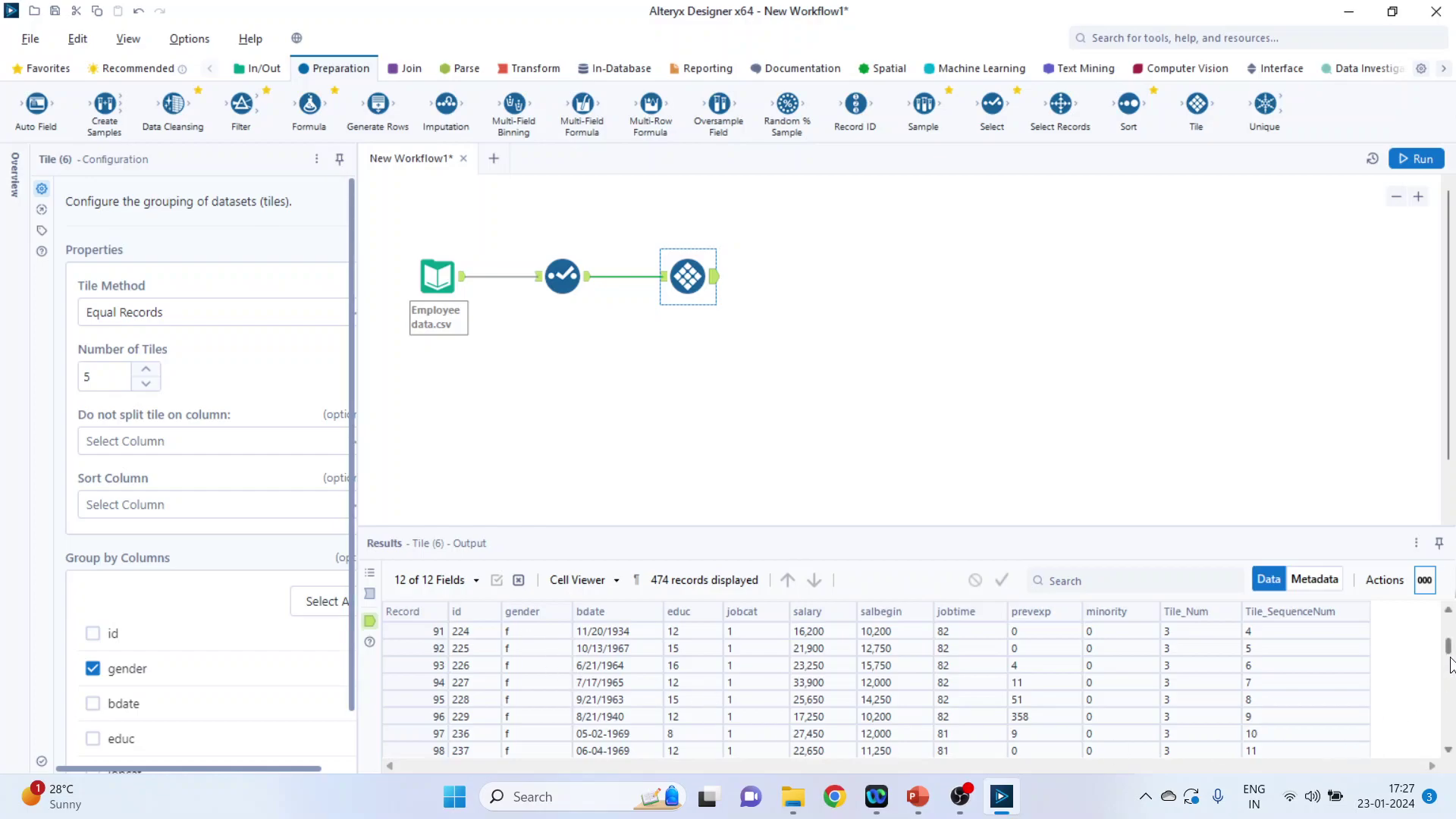
pyautogui.moveTo(1447, 646); pyautogui.dragTo(1449, 618)
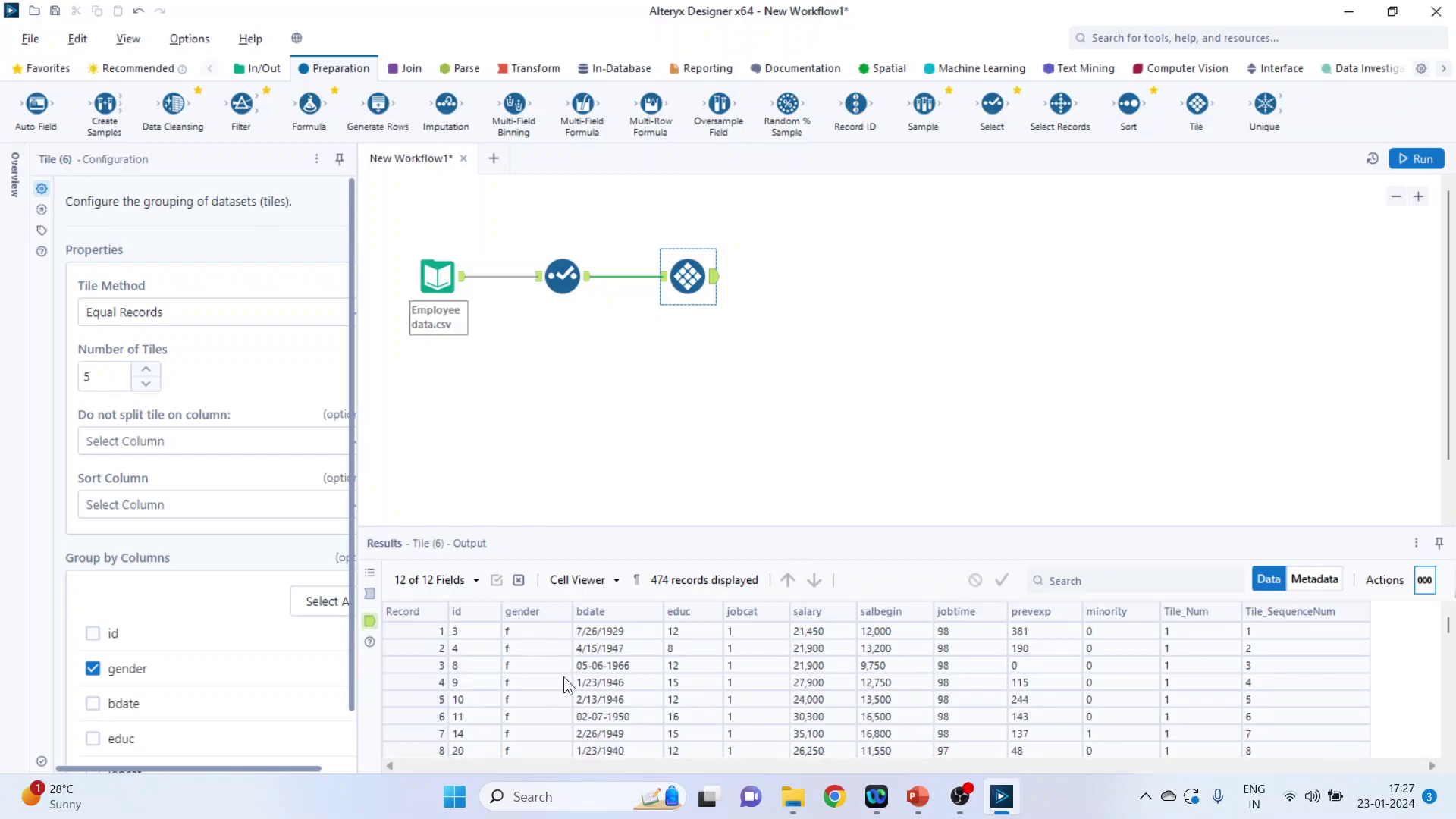
pyautogui.scroll(-4, 1201, 654)
pyautogui.scroll(-20, 1201, 653)
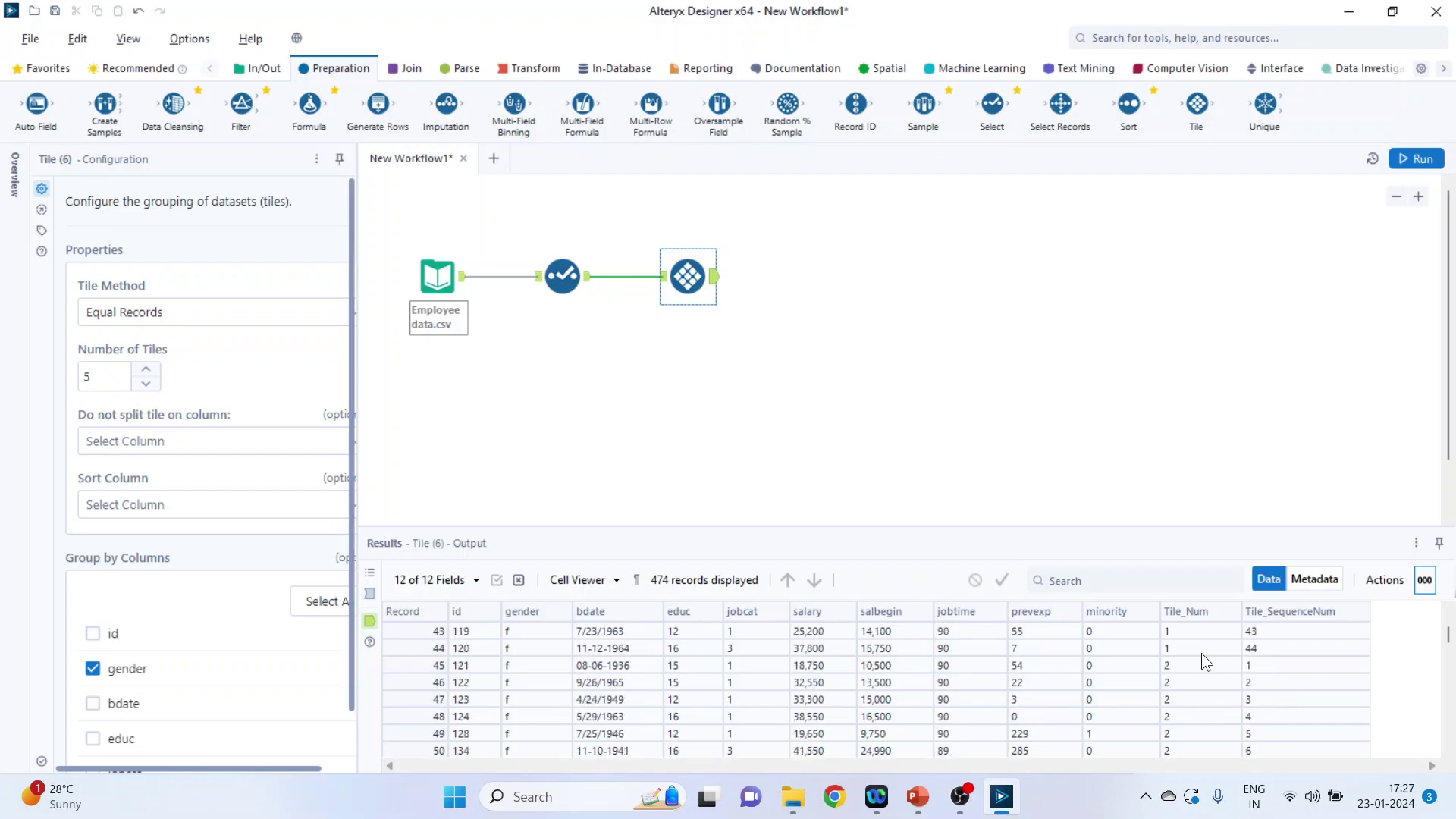
pyautogui.scroll(-20, 1192, 658)
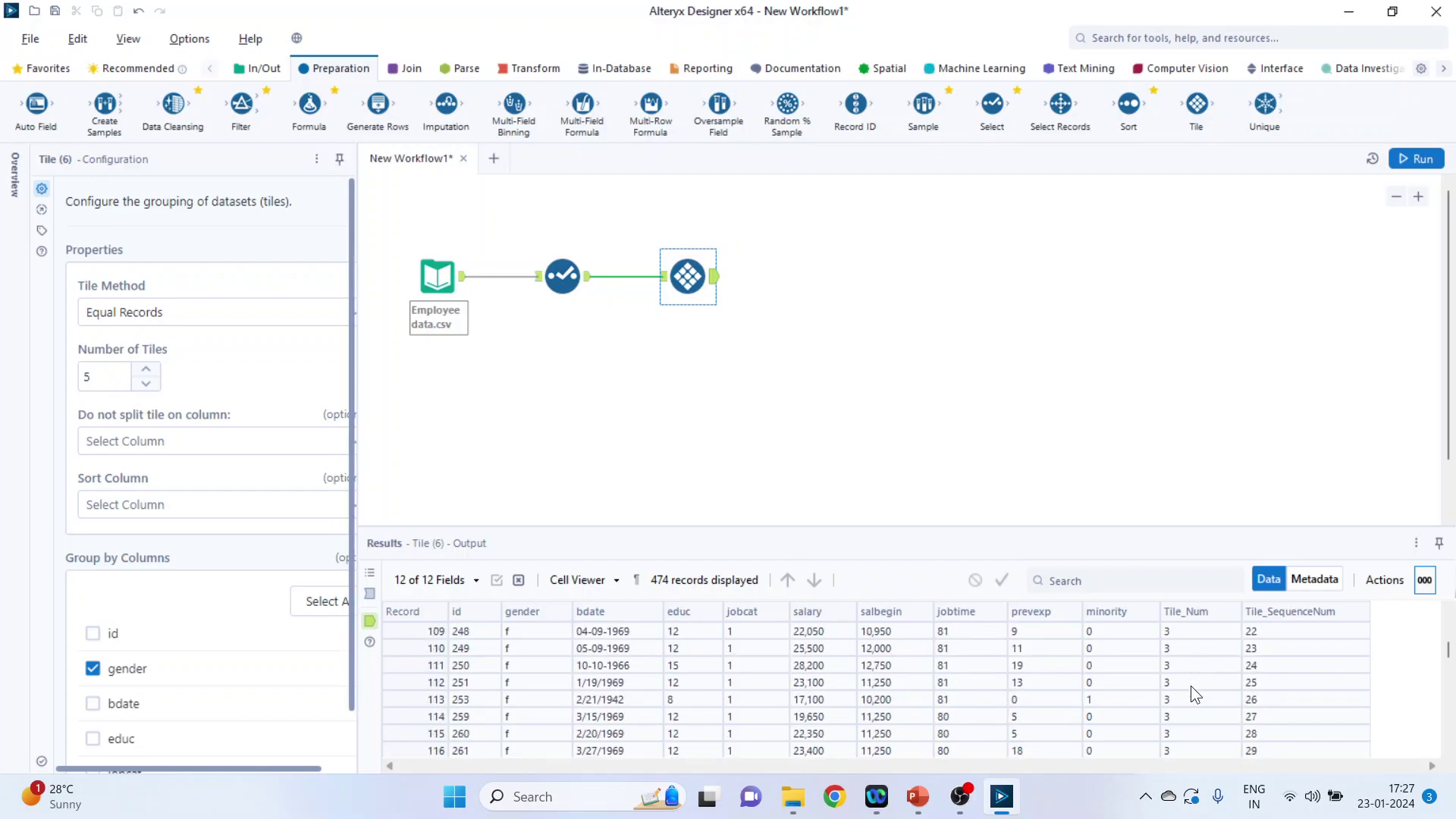
pyautogui.scroll(-20, 1190, 686)
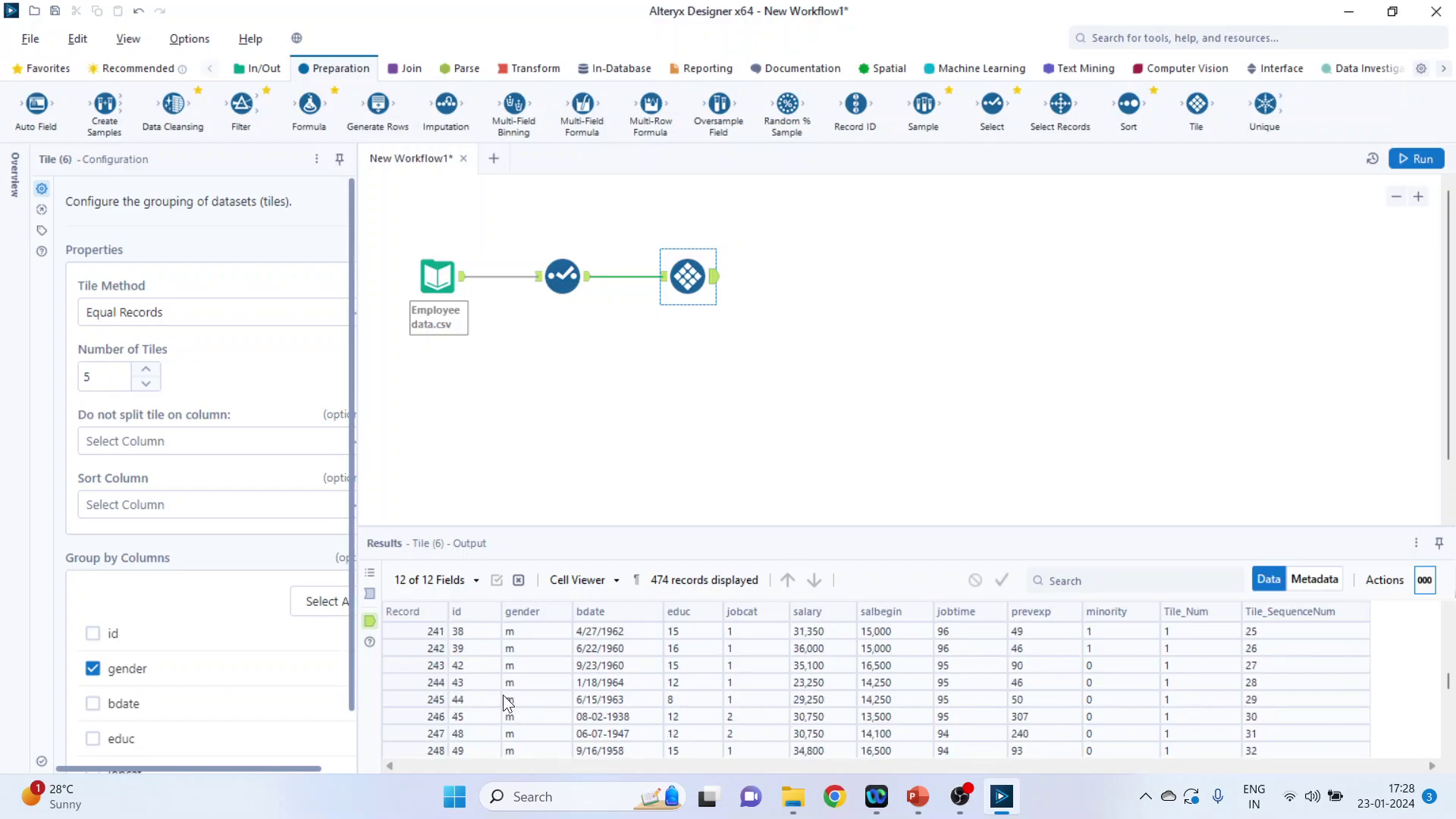
pyautogui.scroll(-12, 1204, 684)
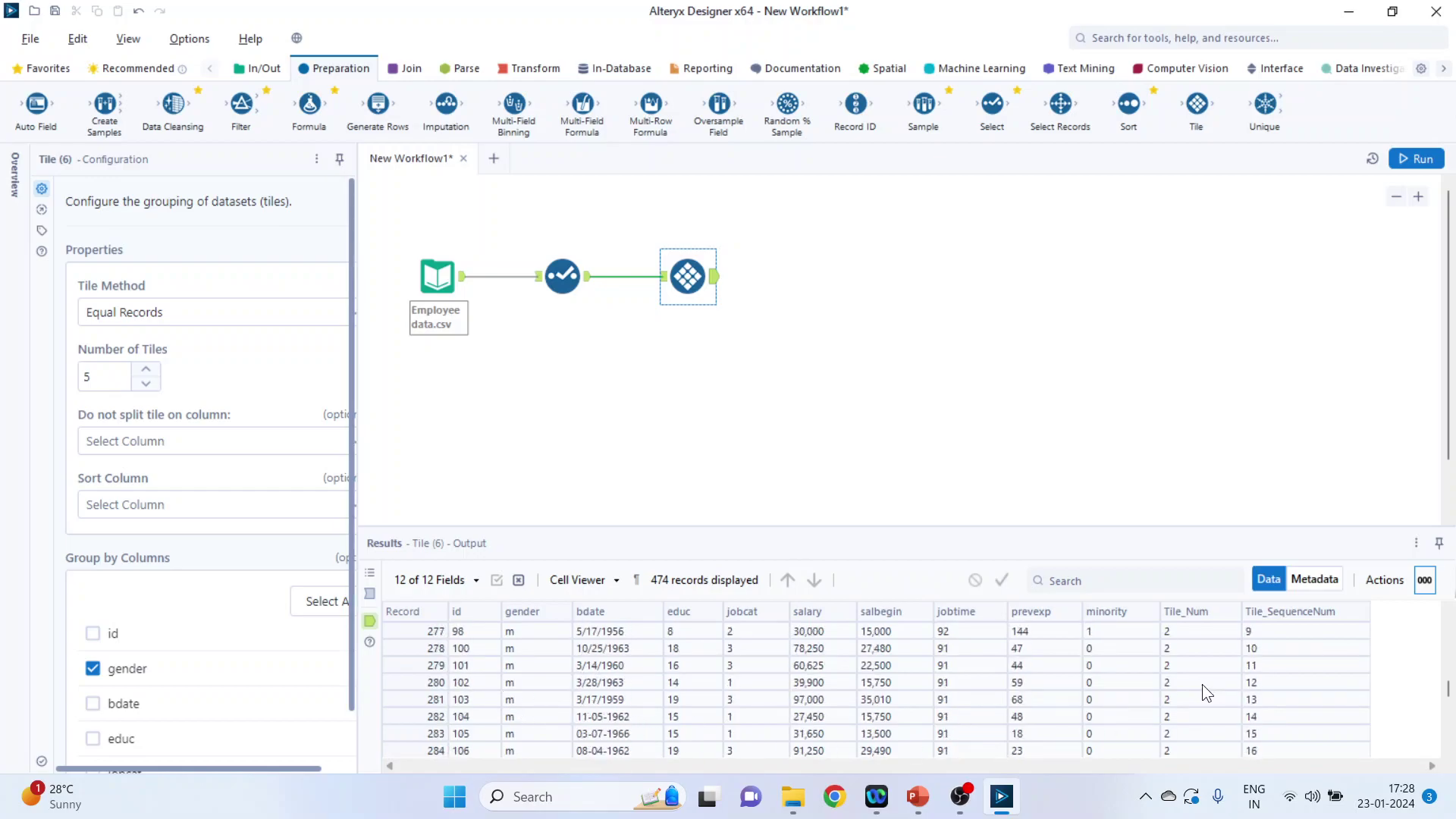
pyautogui.scroll(-20, 1202, 684)
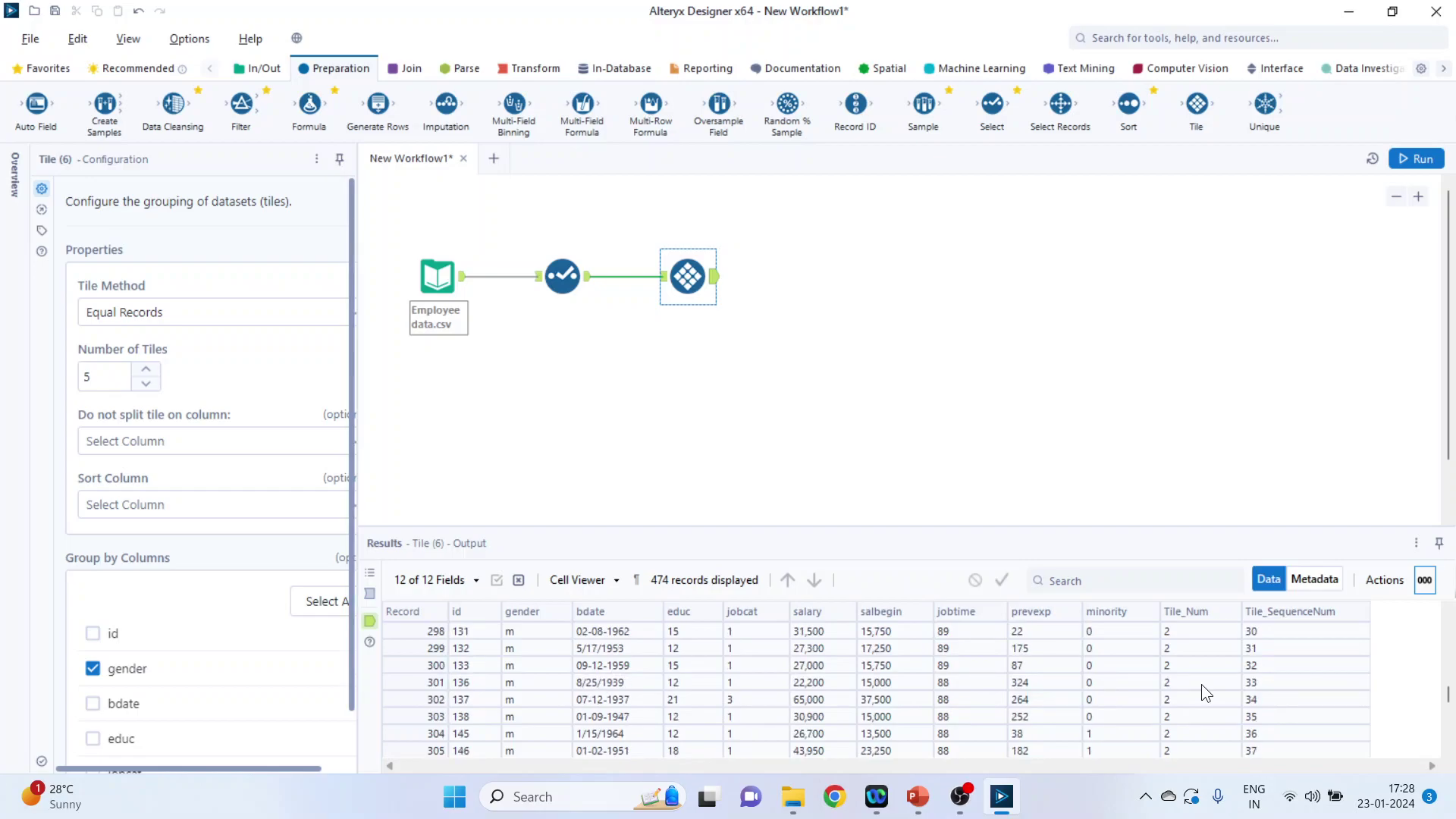
pyautogui.scroll(-20, 1201, 684)
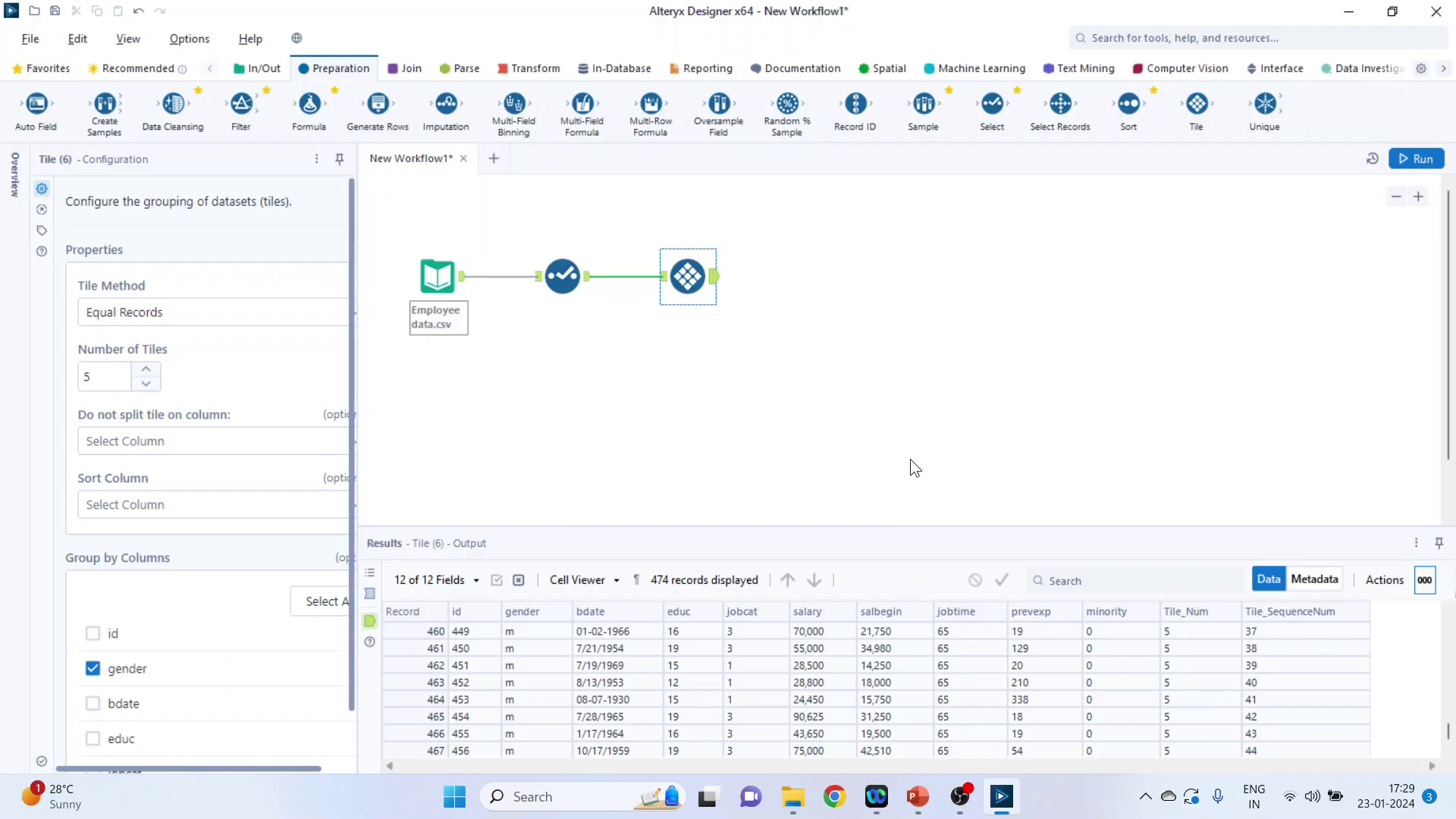
# - Delete the old Select and Tile tools from the workflow
pyautogui.click(565, 278)
pyautogui.press('Delete')
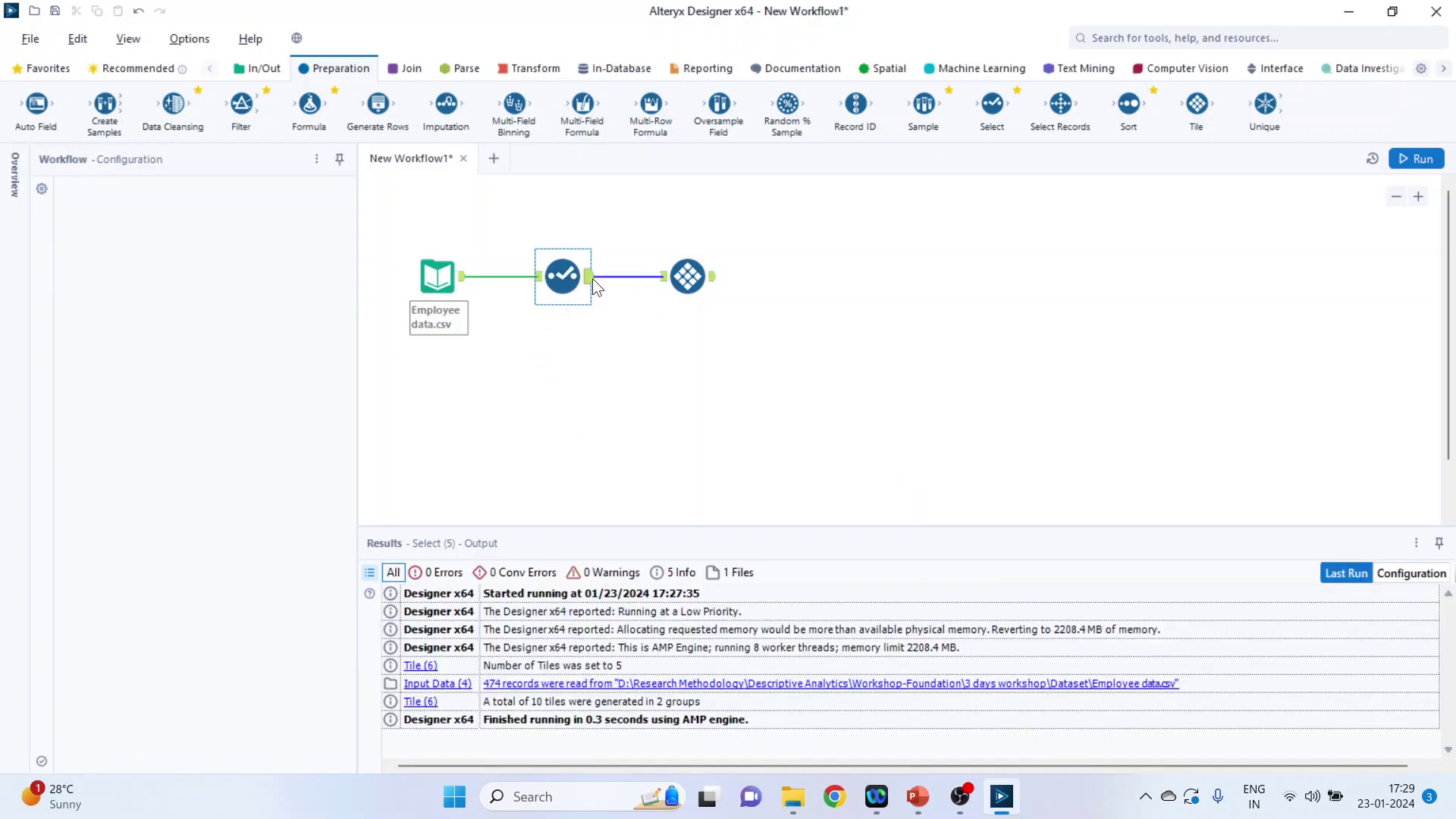
pyautogui.click(682, 280)
pyautogui.press('Delete')
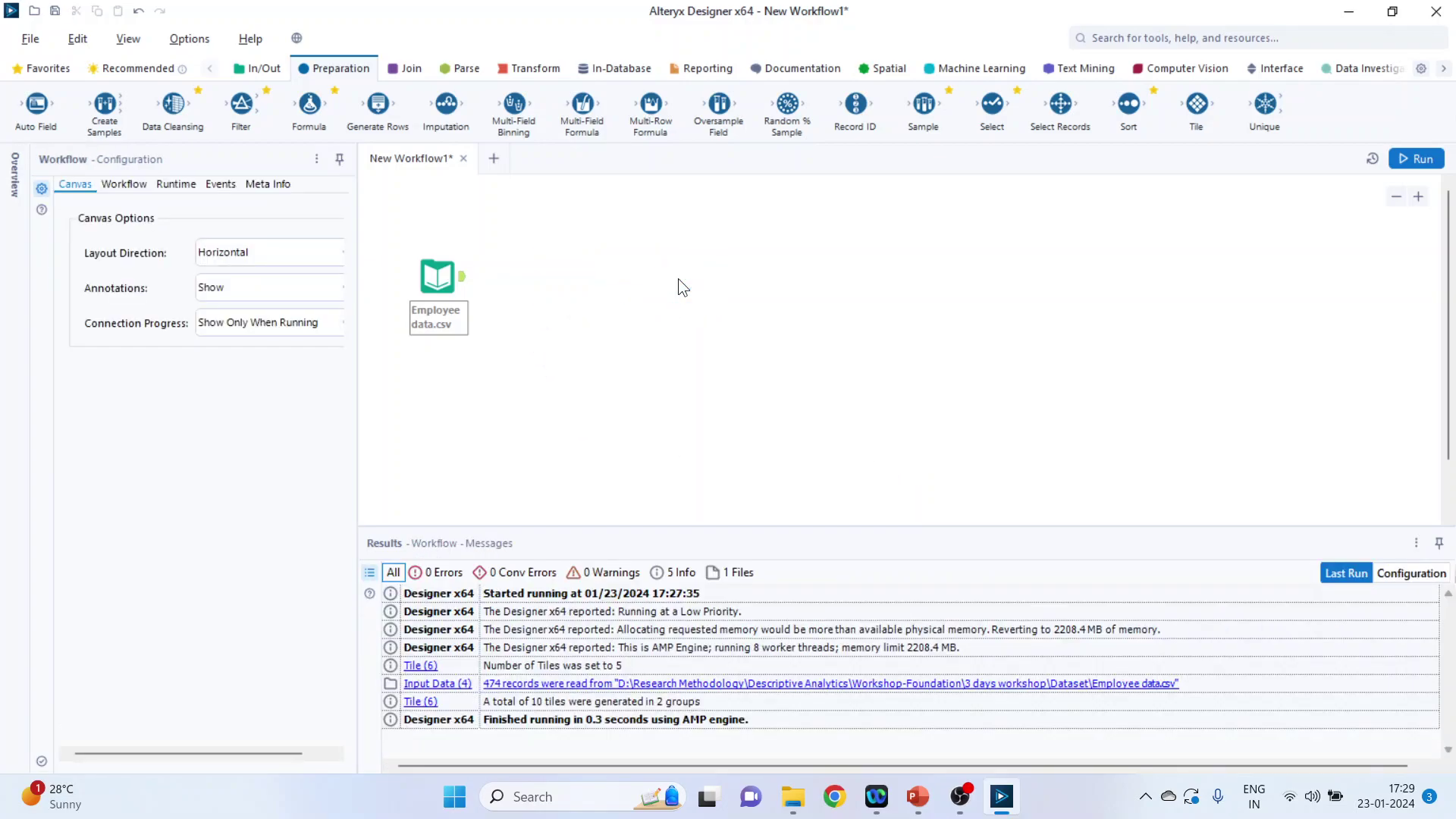
# - Point the input at heart1.csv from recent connections and attach a new Select tool
pyautogui.click(437, 276)
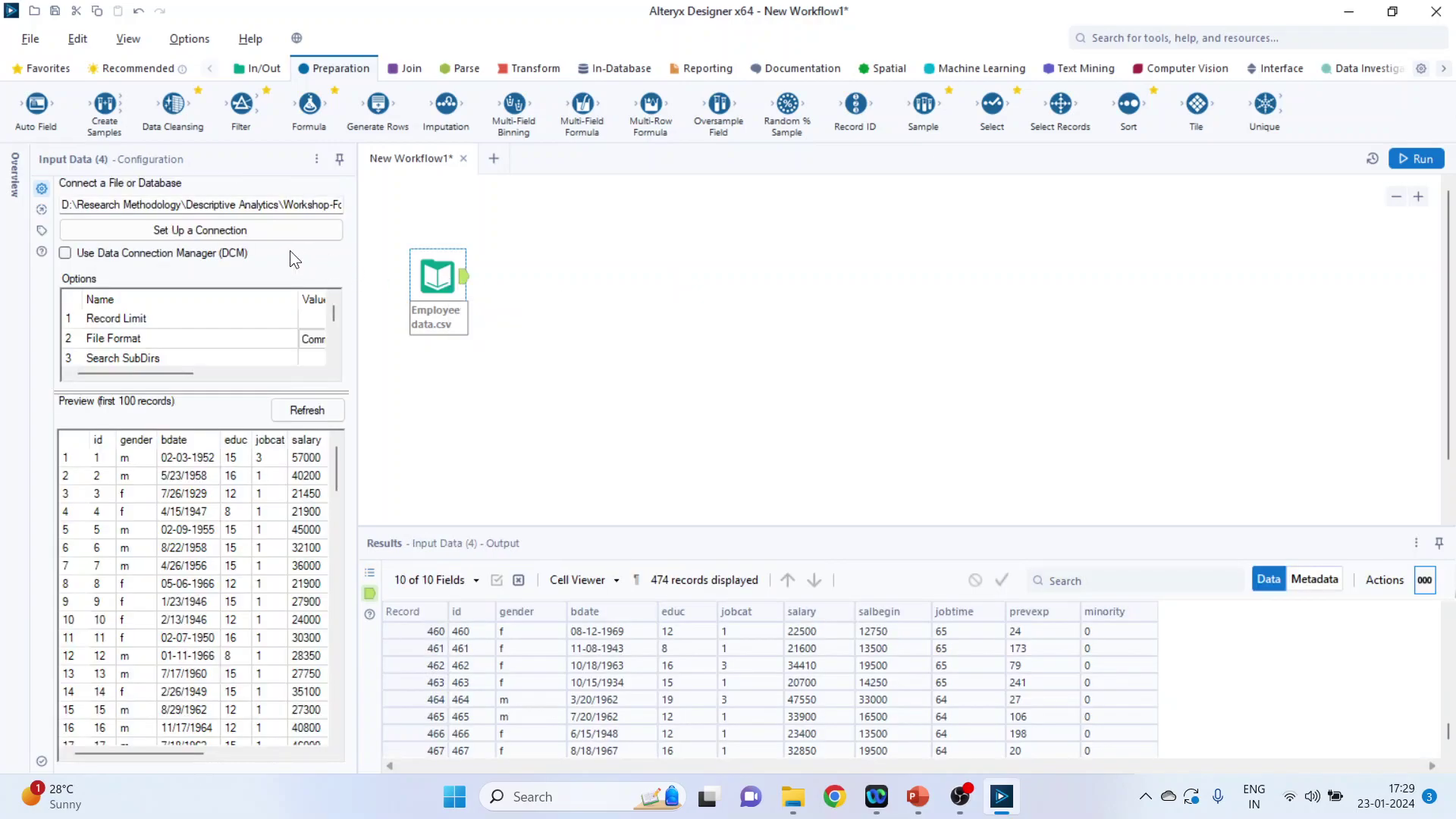
pyautogui.click(225, 235)
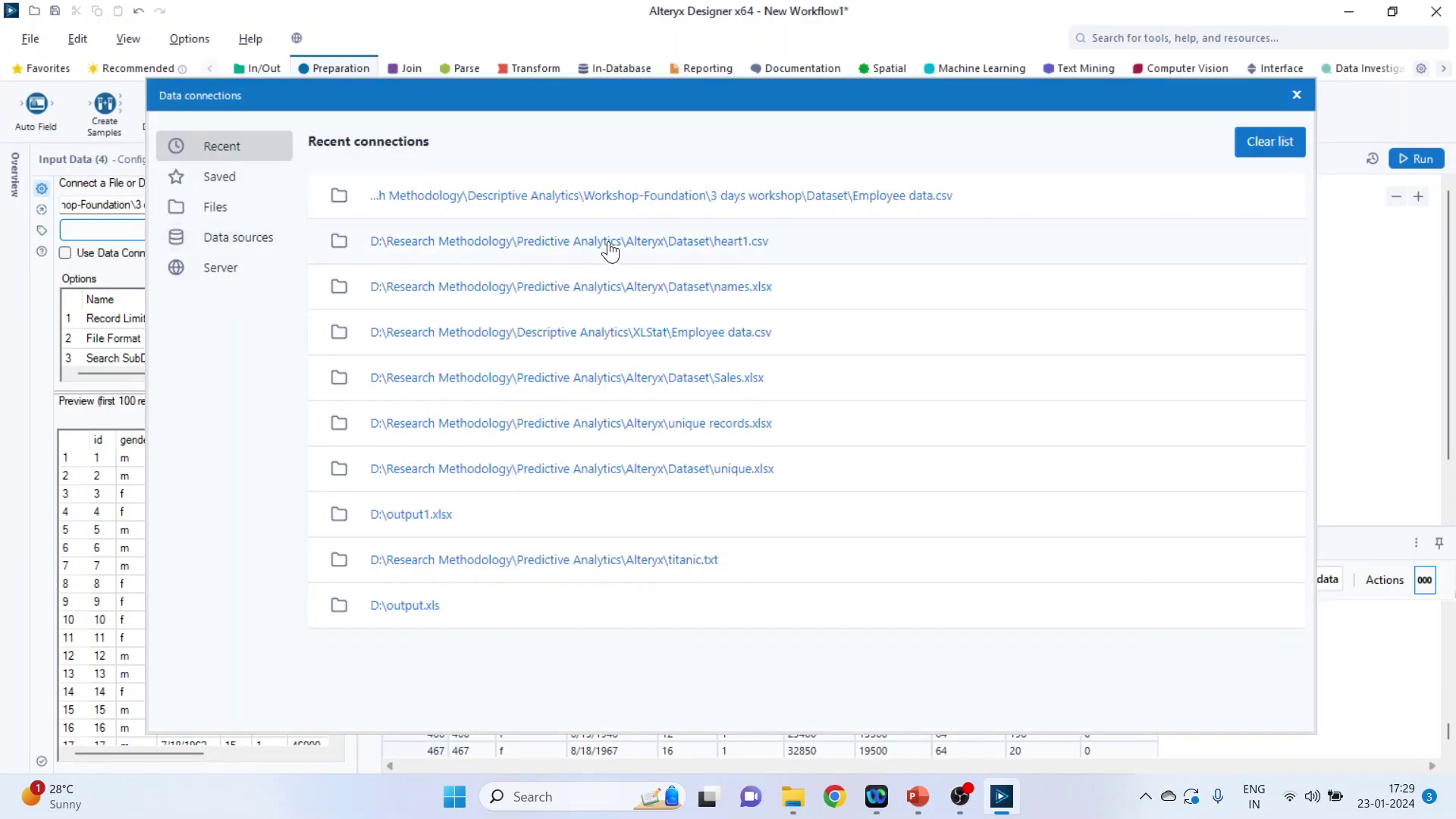
pyautogui.click(610, 243)
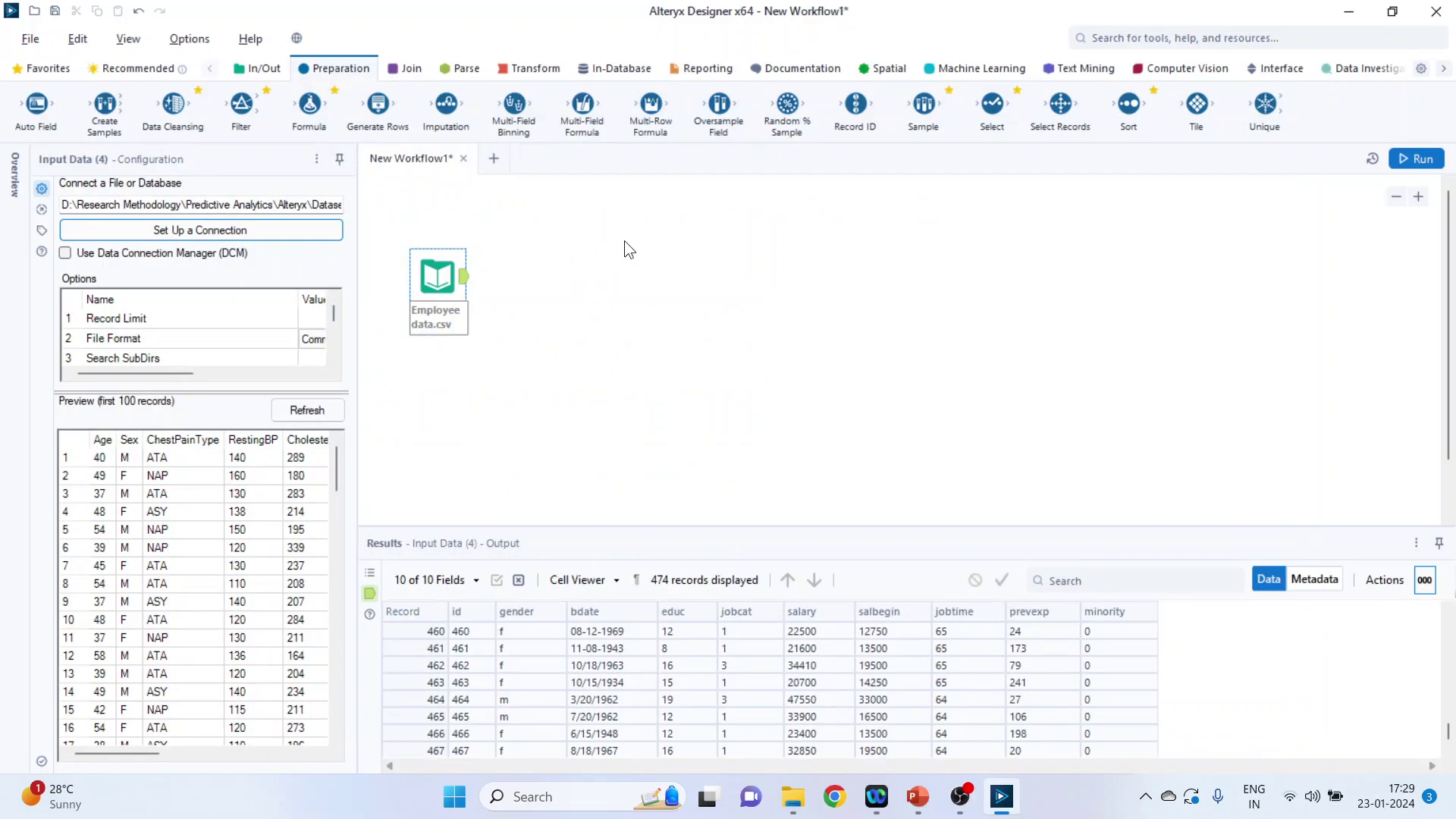
pyautogui.moveTo(992, 104); pyautogui.dragTo(581, 282)
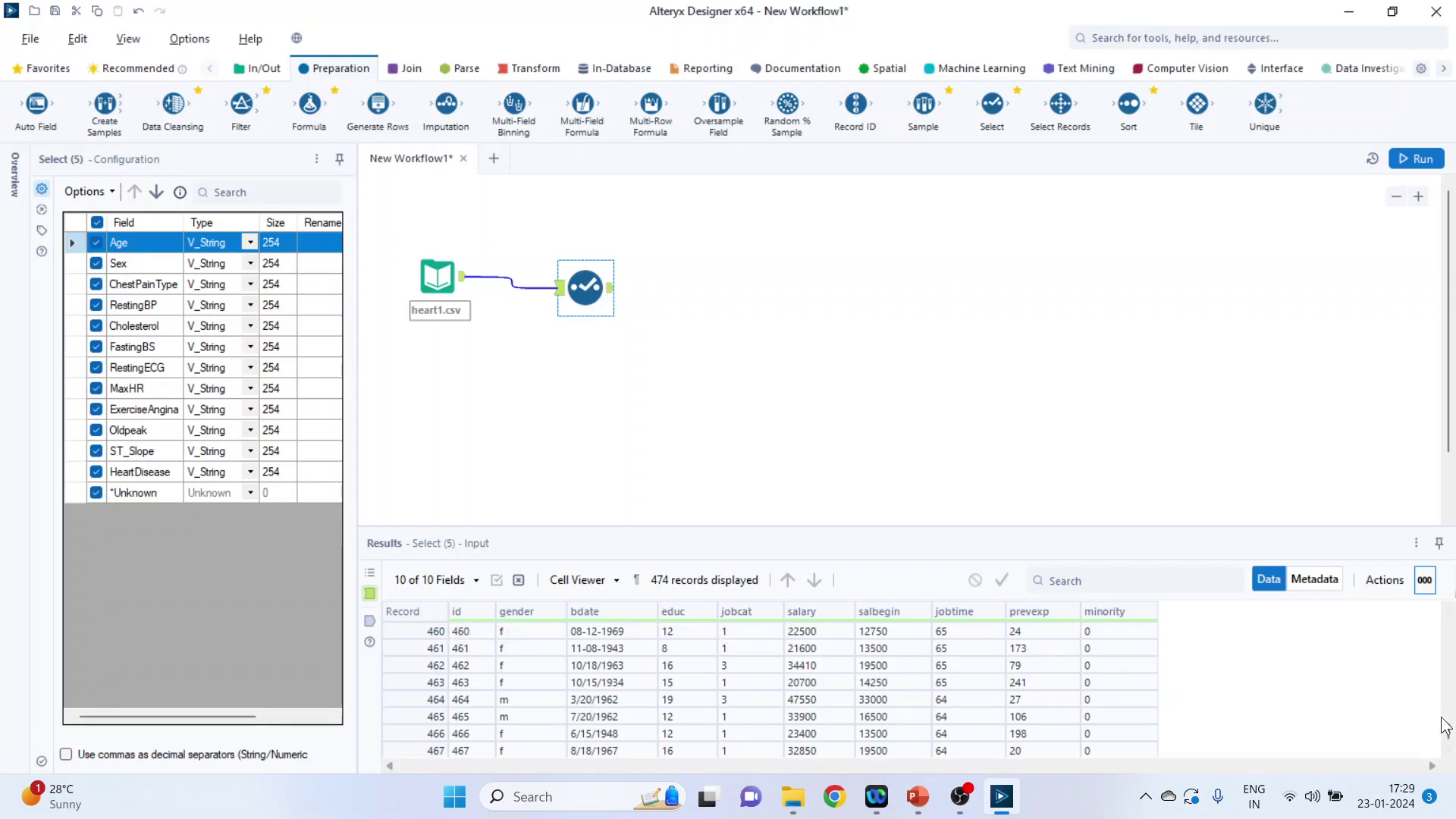
# - Run the workflow to load the heart1.csv data
pyautogui.moveTo(1448, 730); pyautogui.dragTo(1448, 623)
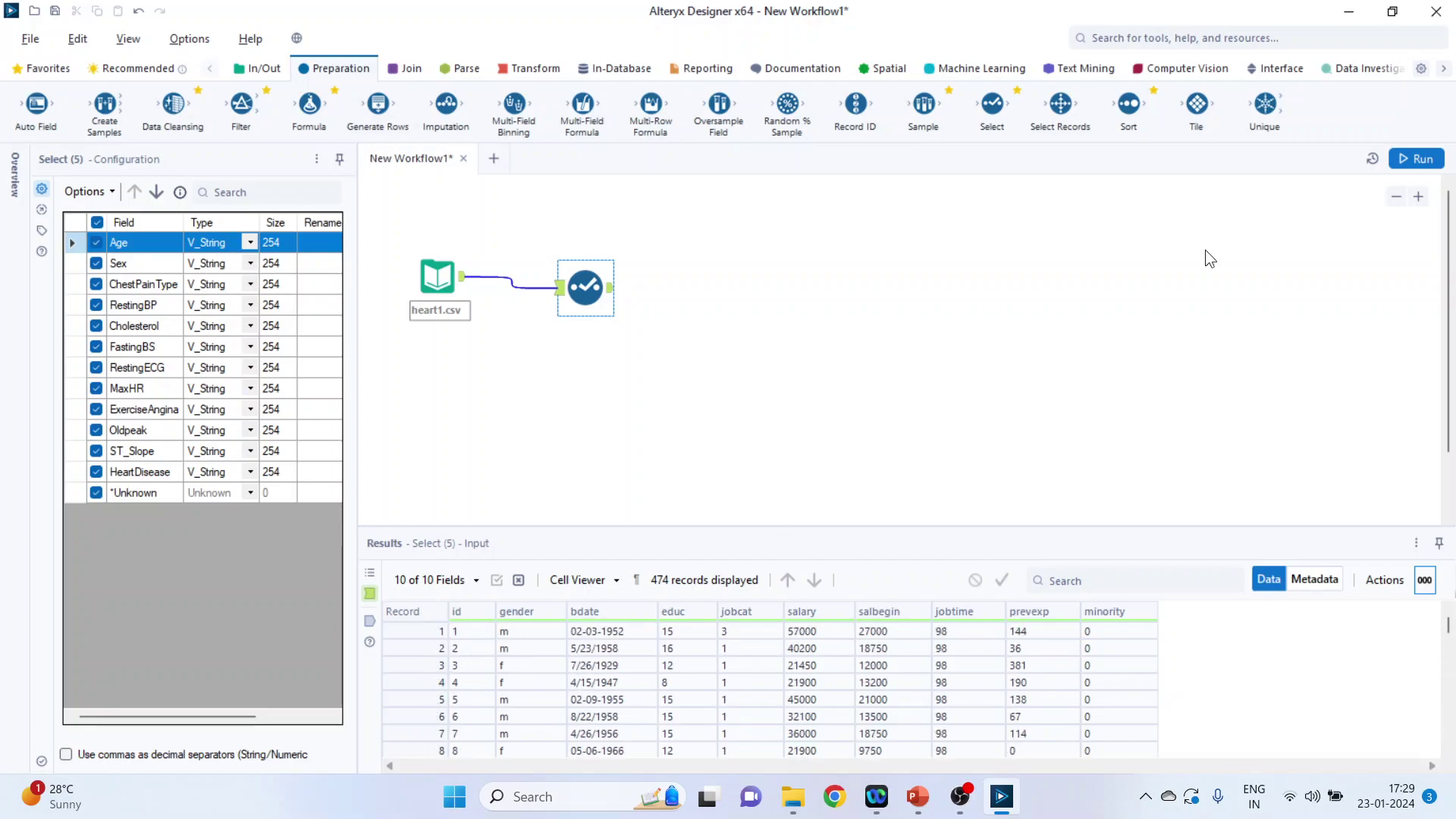
pyautogui.click(1412, 162)
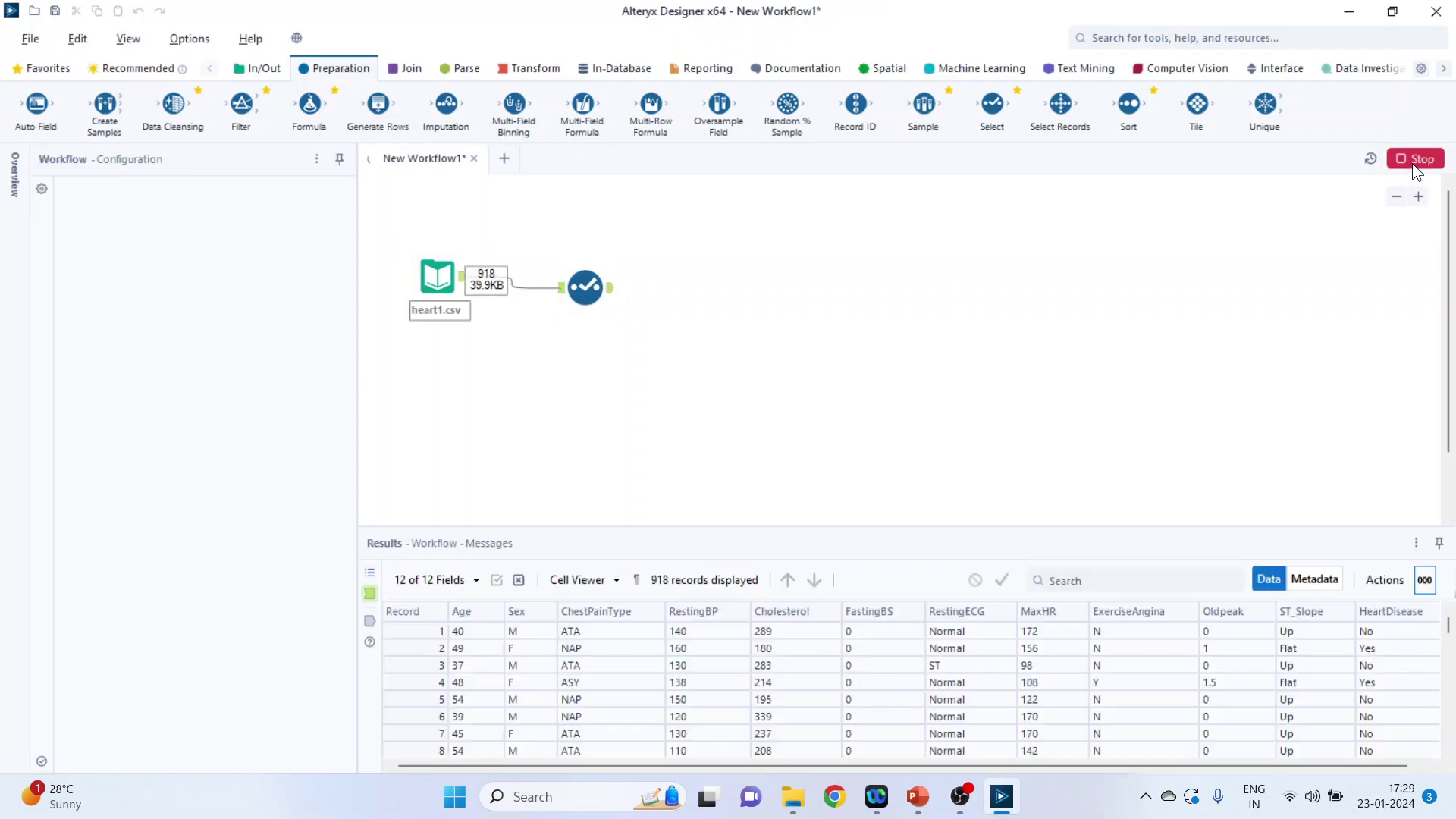
pyautogui.click(852, 434)
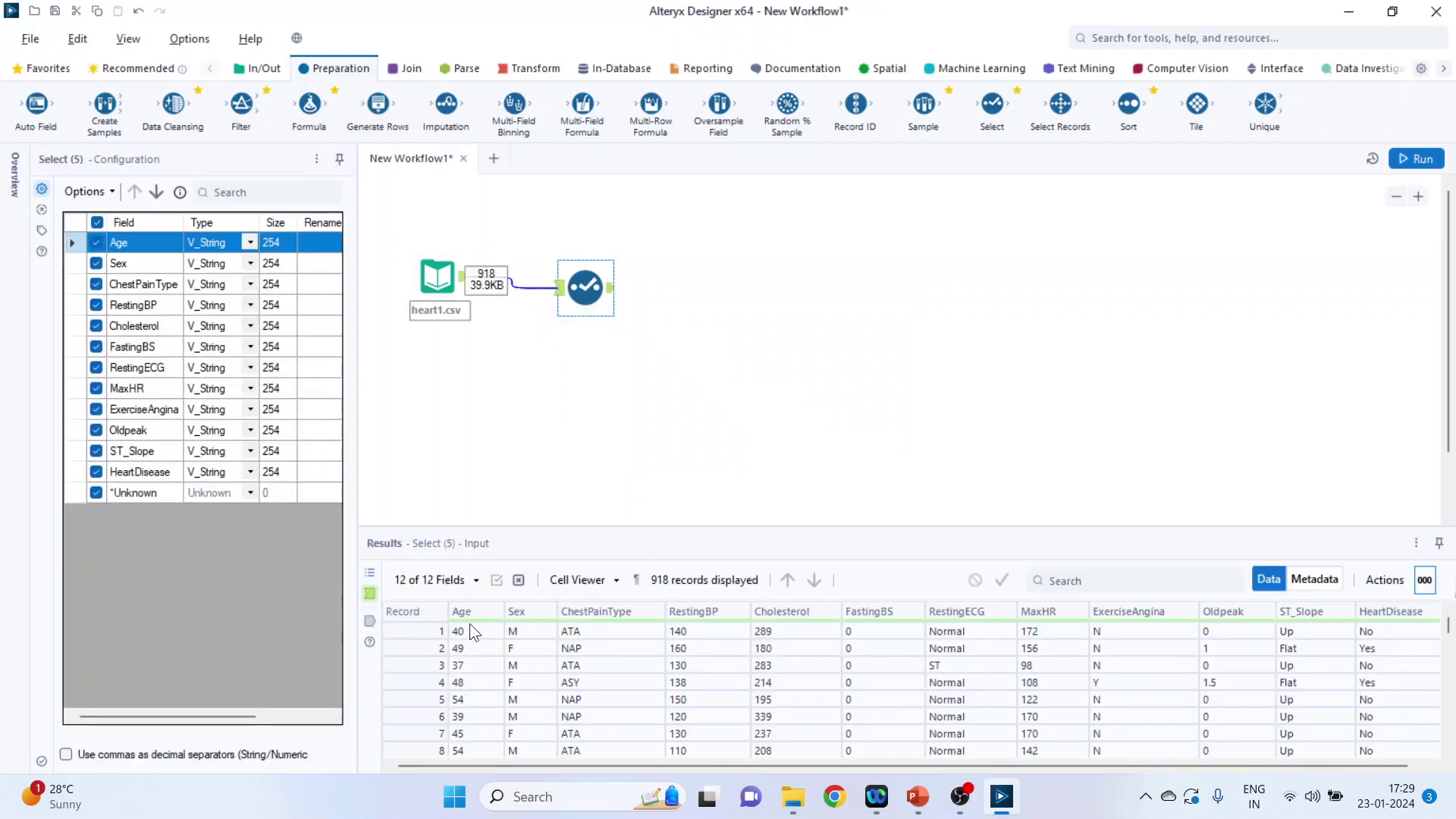
# - Set Age, RestingBP and Cholesterol to Double in the Select tool
pyautogui.click(248, 240)
pyautogui.click(248, 240)
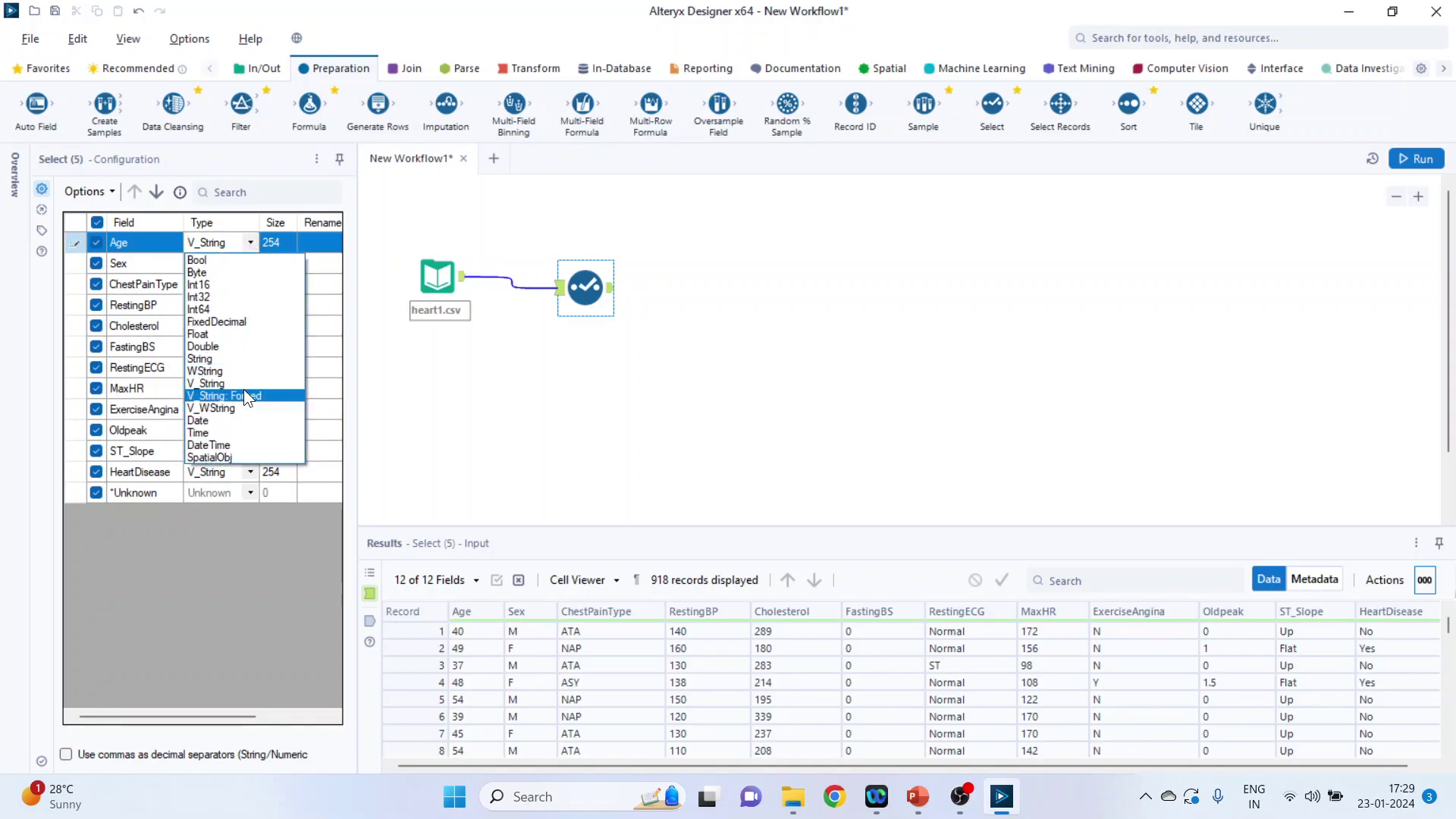
pyautogui.click(240, 347)
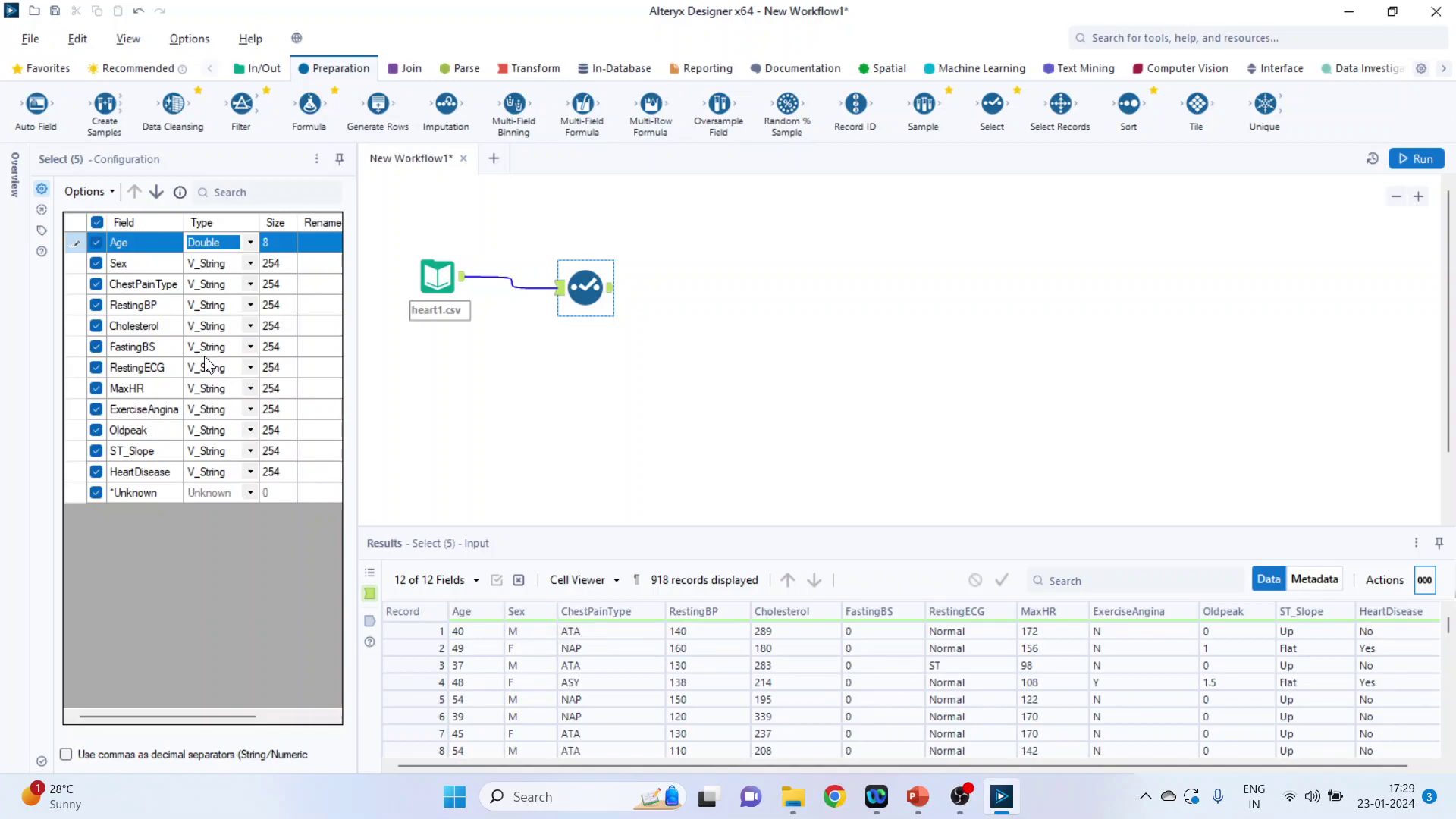
pyautogui.click(247, 305)
pyautogui.click(249, 303)
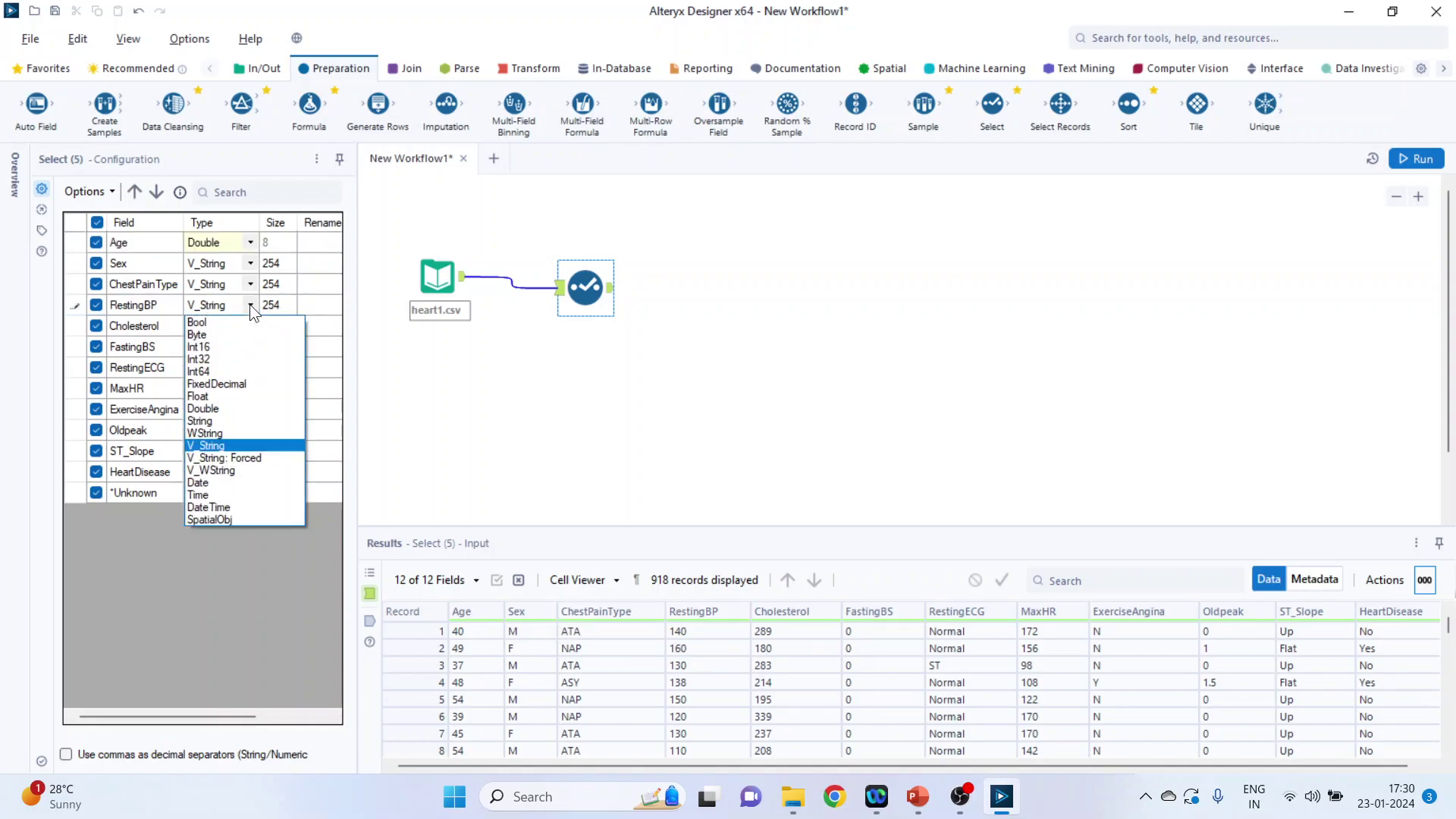
pyautogui.click(223, 406)
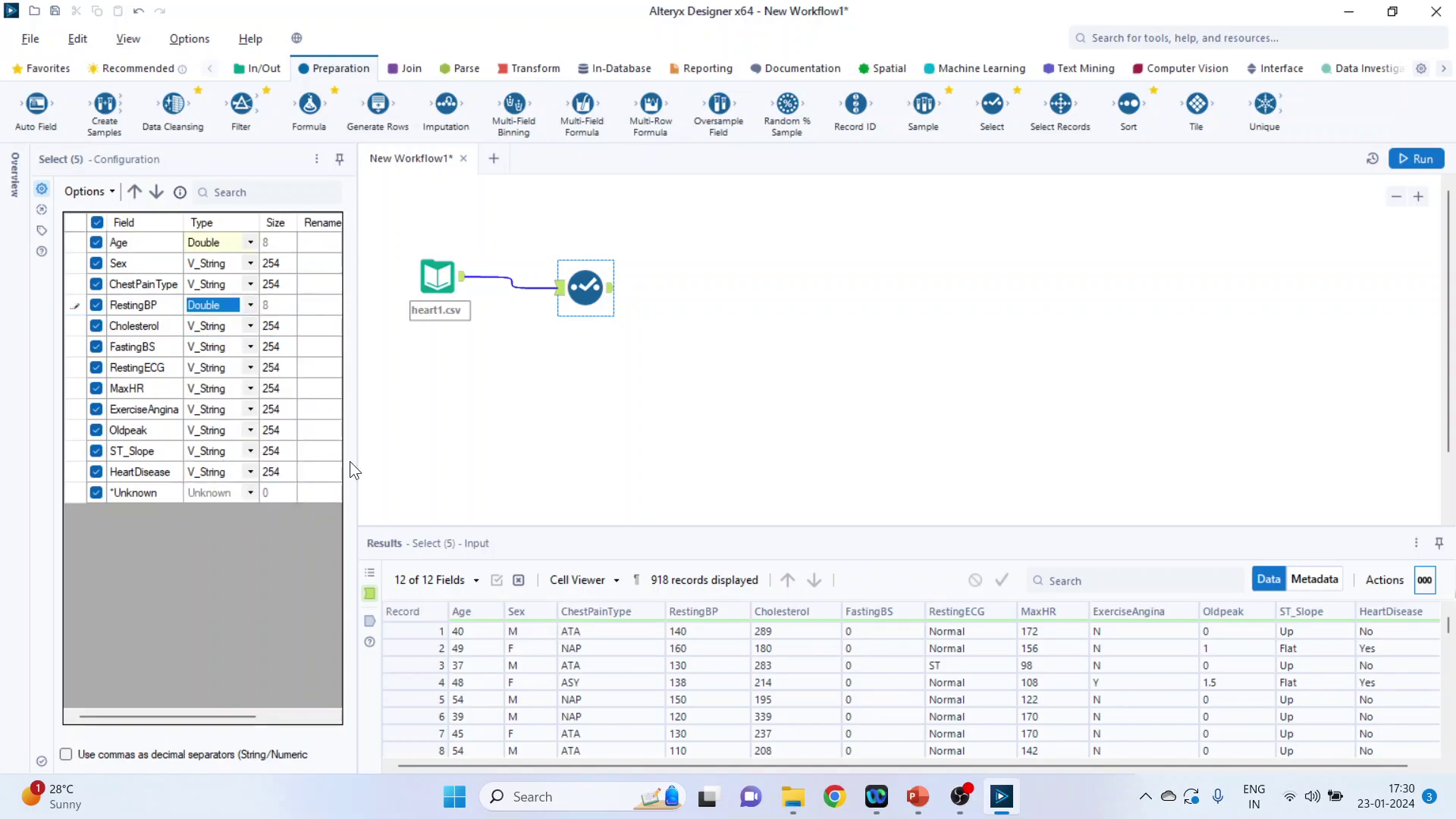
pyautogui.click(252, 325)
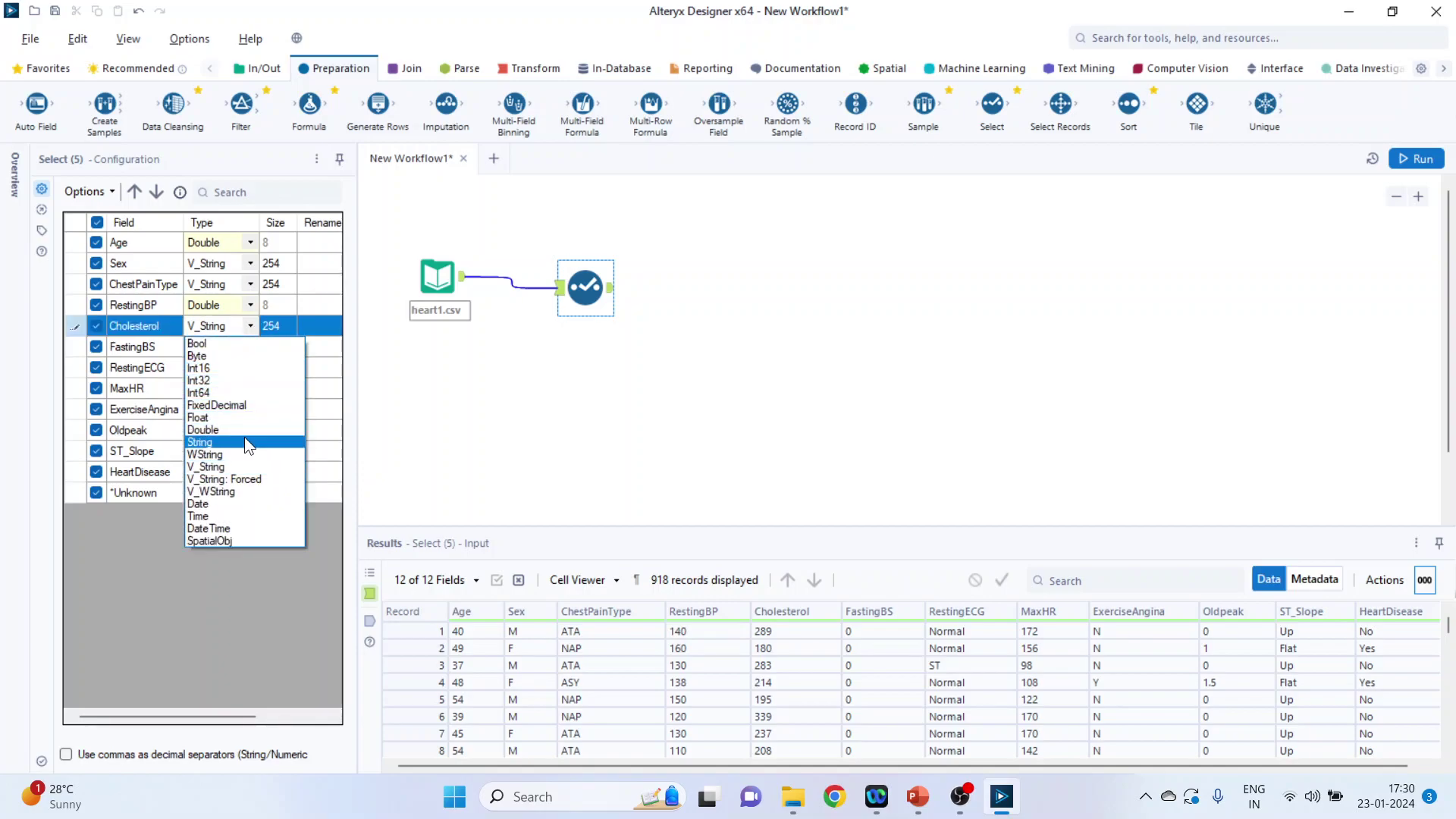
pyautogui.click(243, 430)
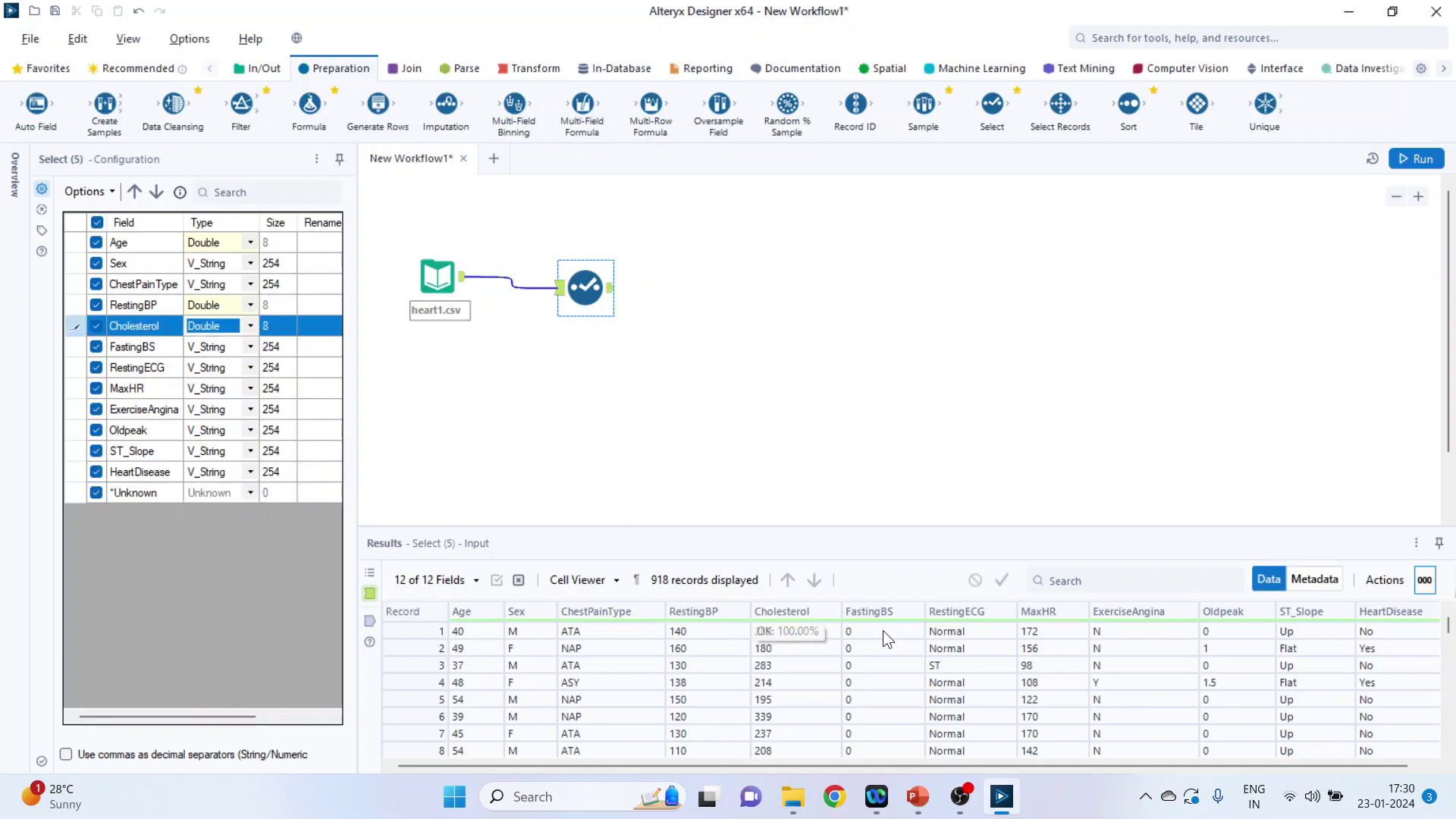
# - Set FastingBS, MaxHR and Oldpeak to Double, then rerun the workflow
pyautogui.click(248, 350)
pyautogui.click(248, 348)
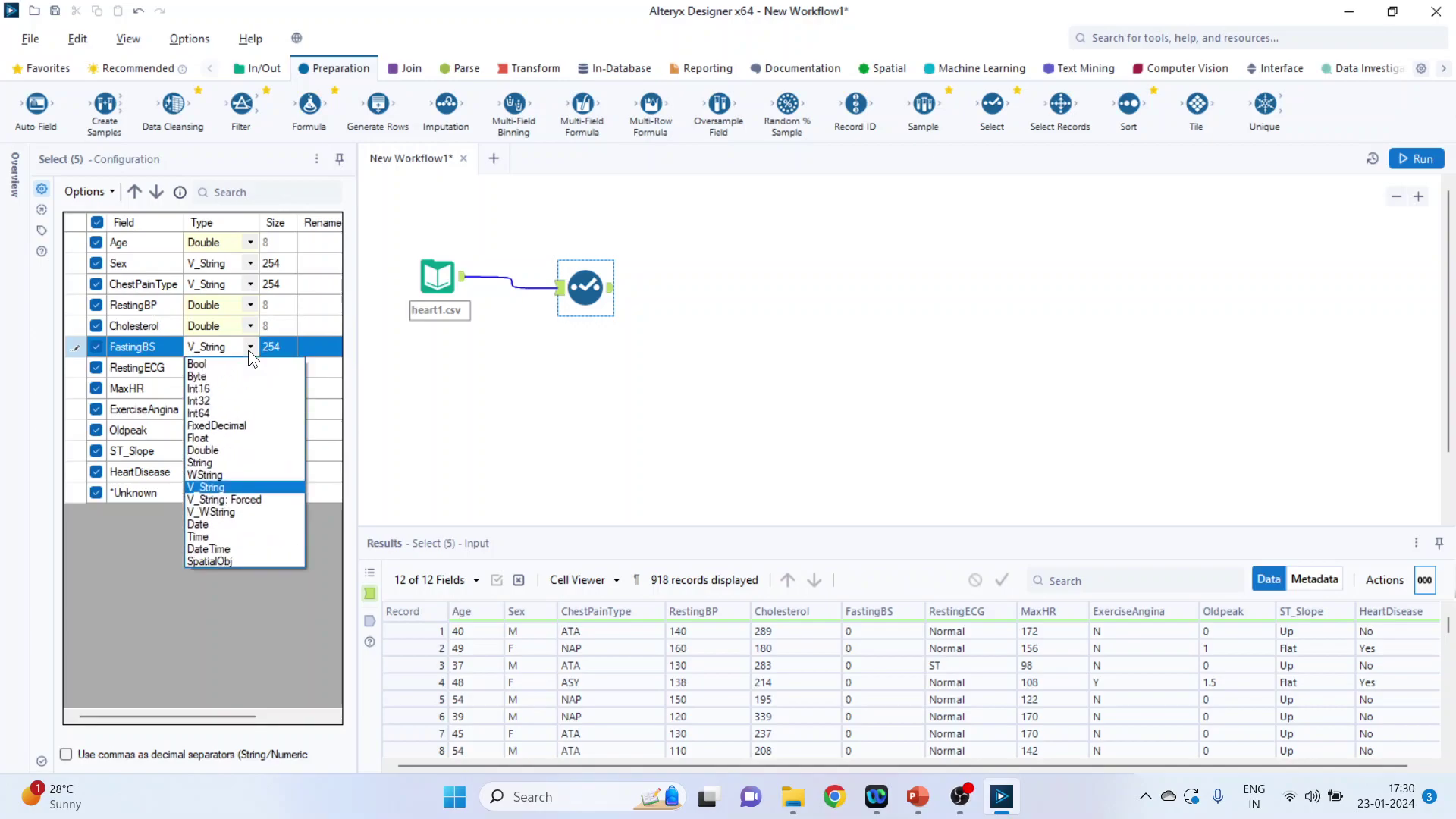
pyautogui.click(238, 450)
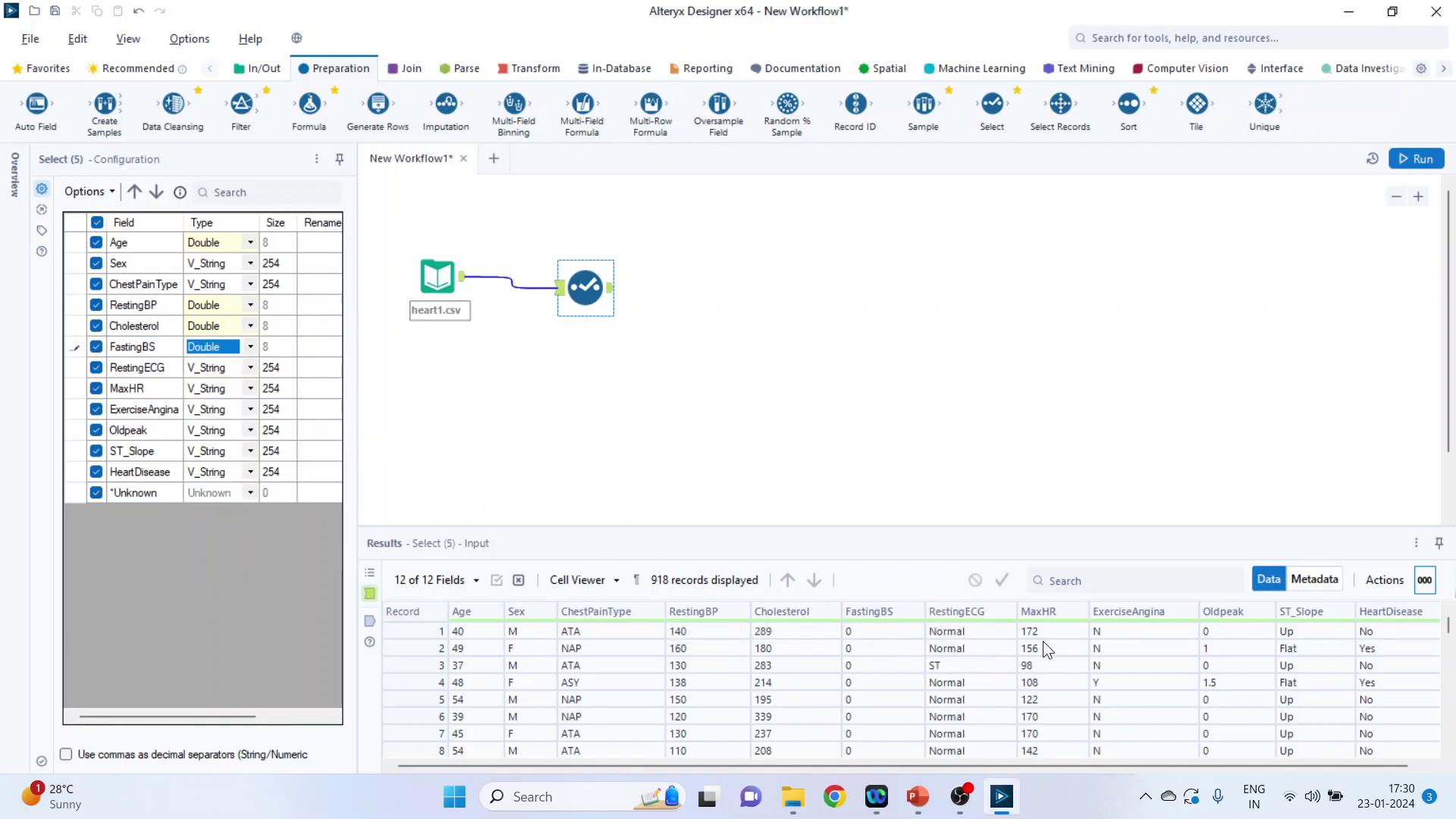
pyautogui.click(250, 388)
pyautogui.click(251, 492)
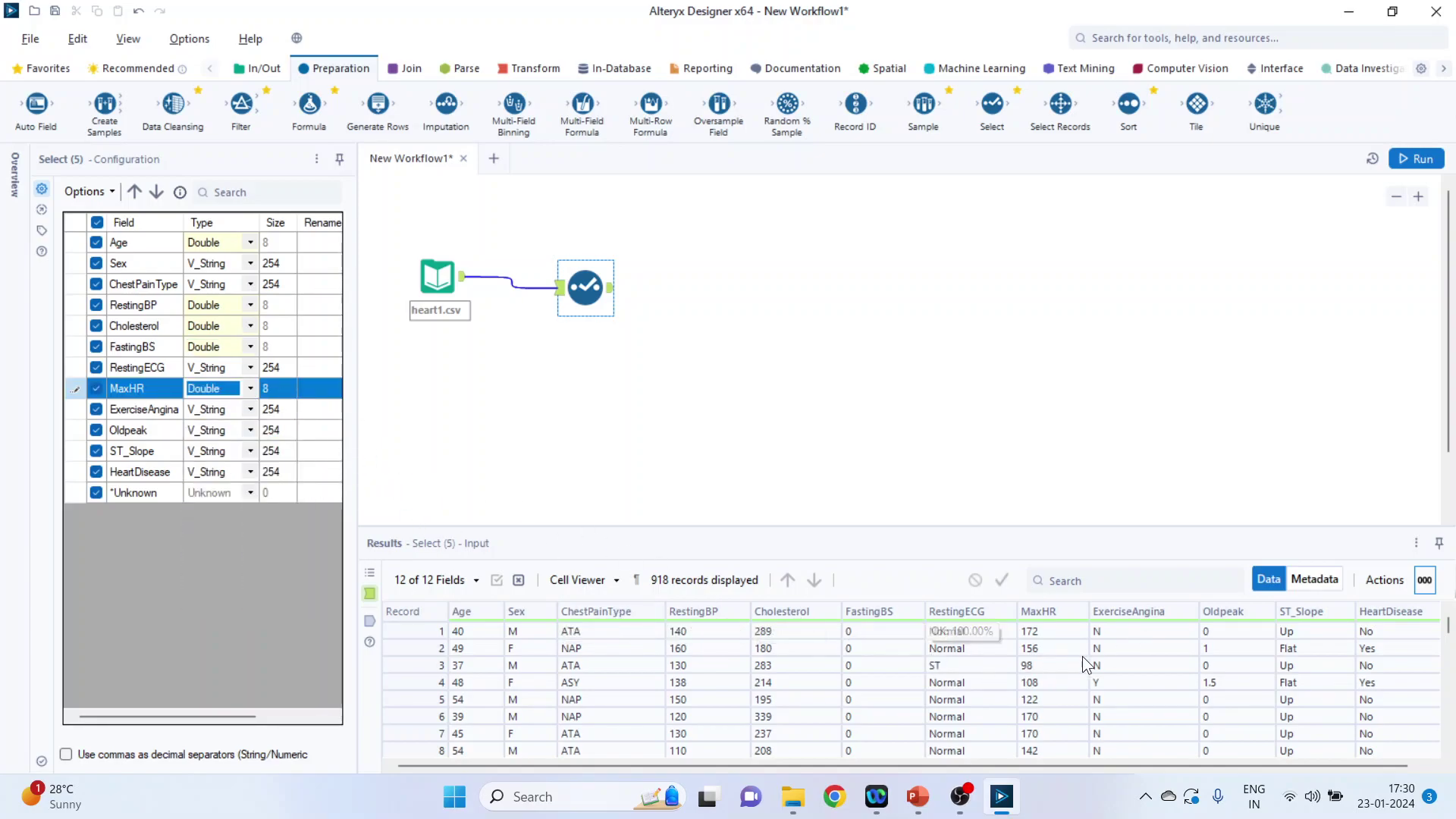
pyautogui.click(249, 430)
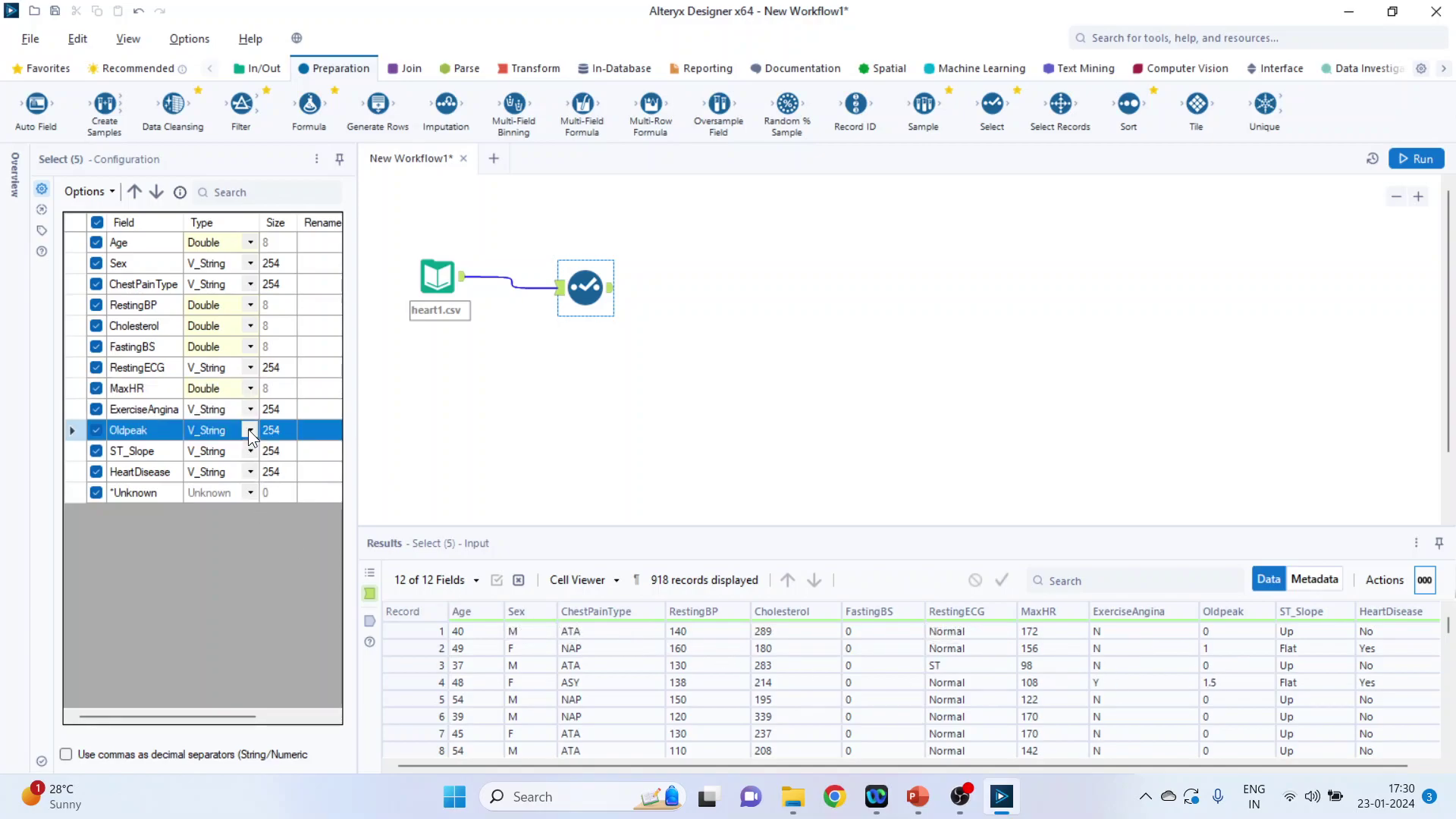
pyautogui.click(214, 534)
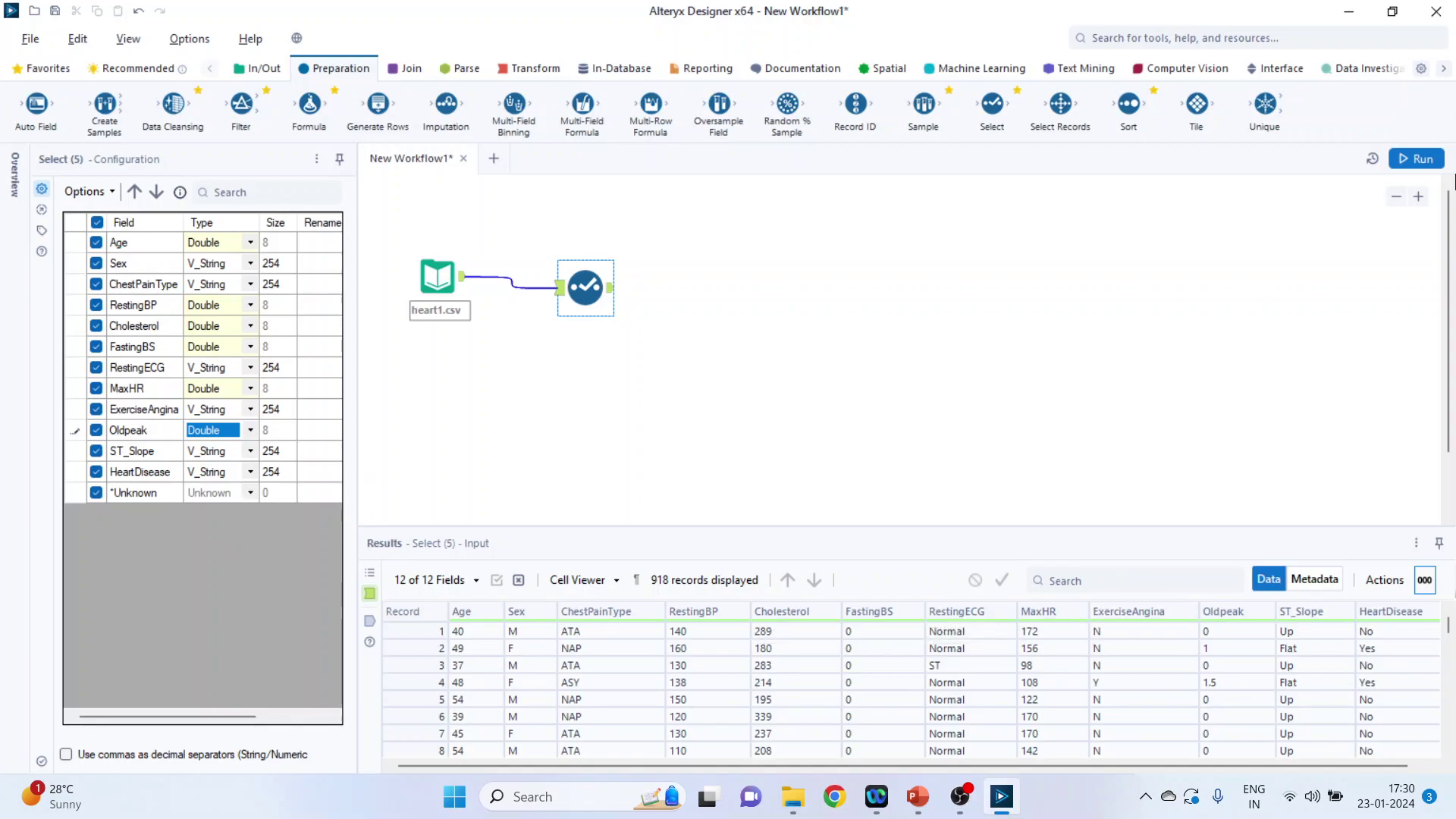
pyautogui.click(1414, 157)
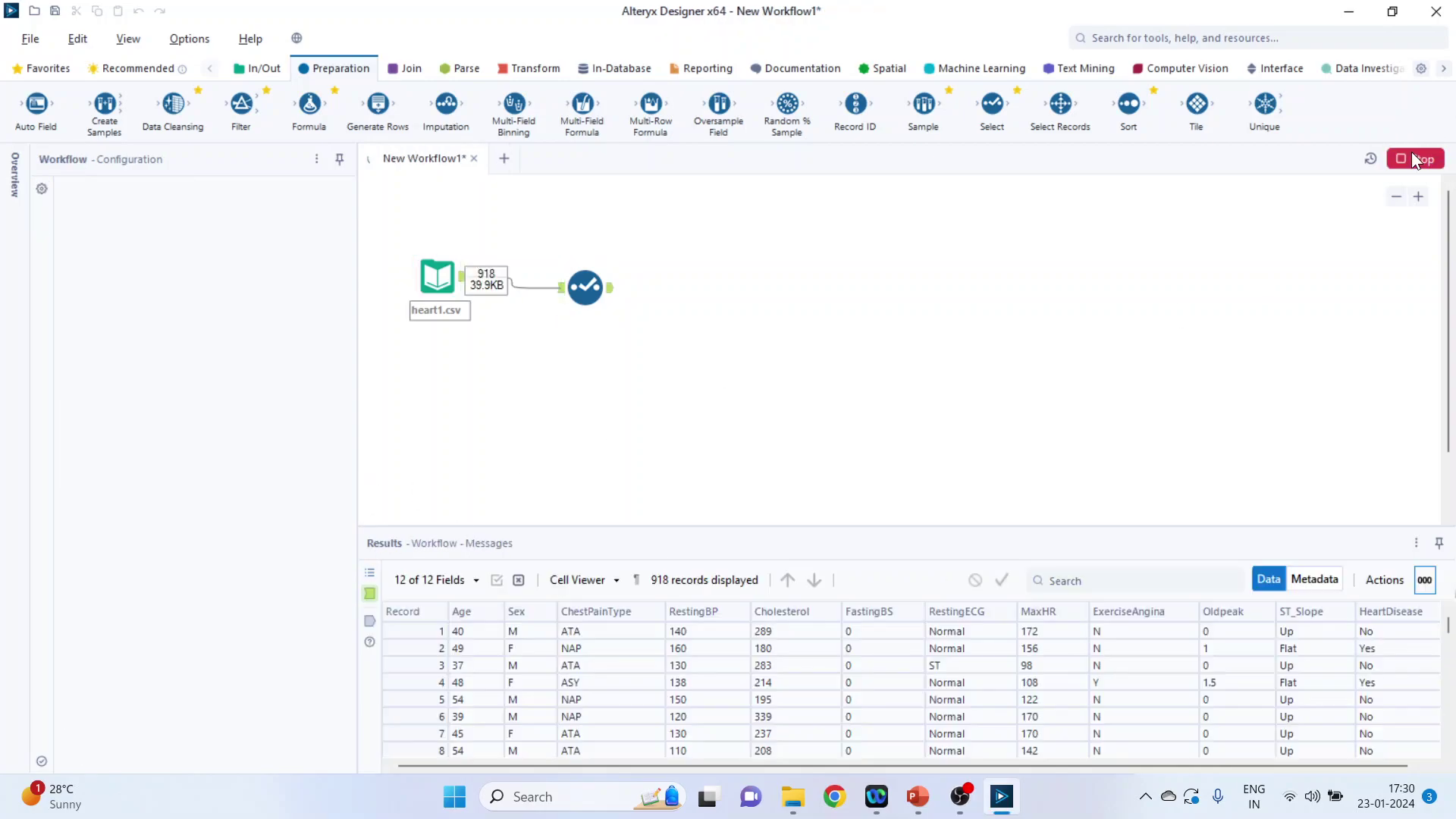
pyautogui.click(857, 432)
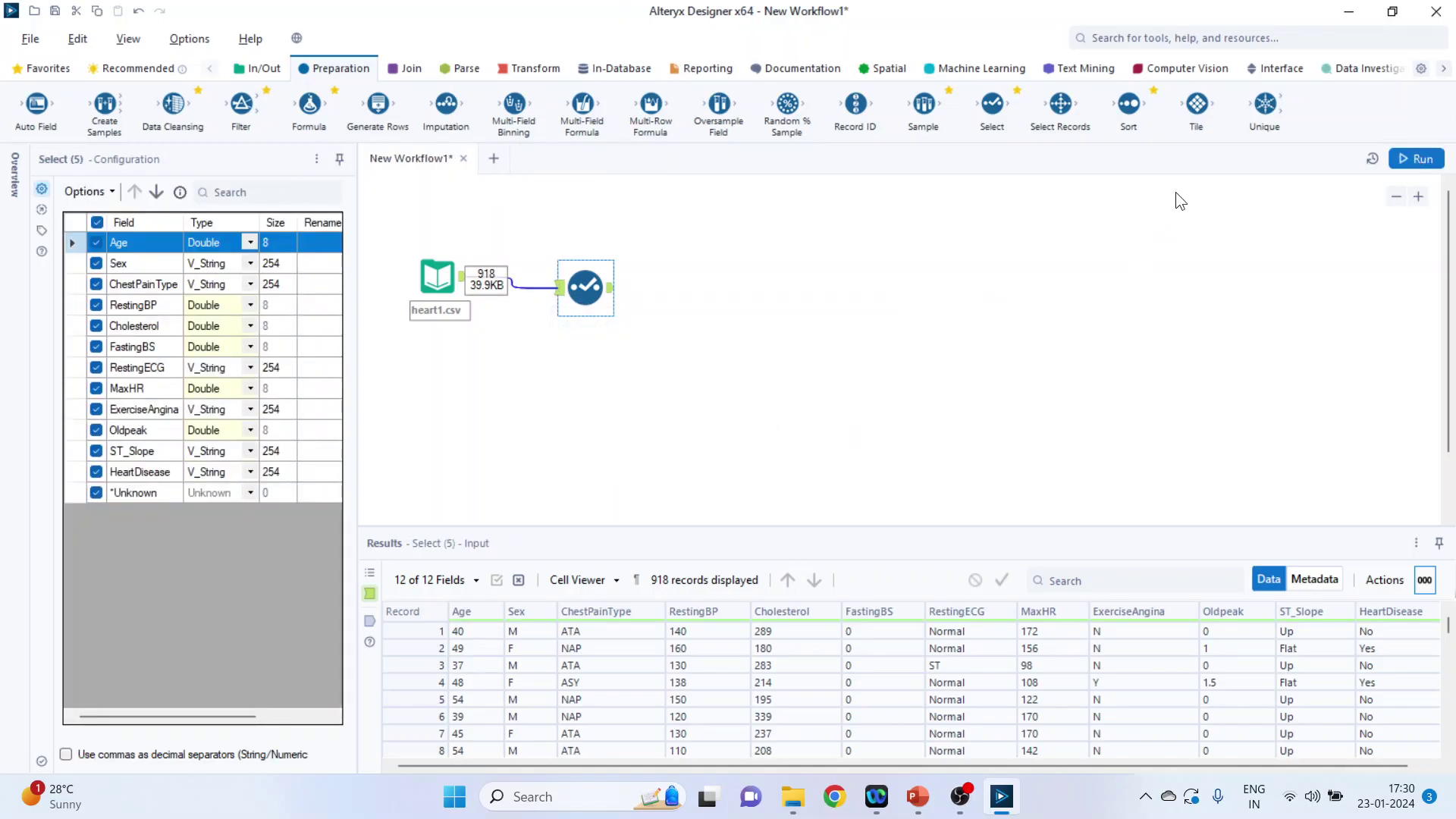
# - Add a Tile tool using Smart Tile on RestingBP with a verbose name column
pyautogui.moveTo(1196, 104); pyautogui.dragTo(710, 289)
pyautogui.click(238, 316)
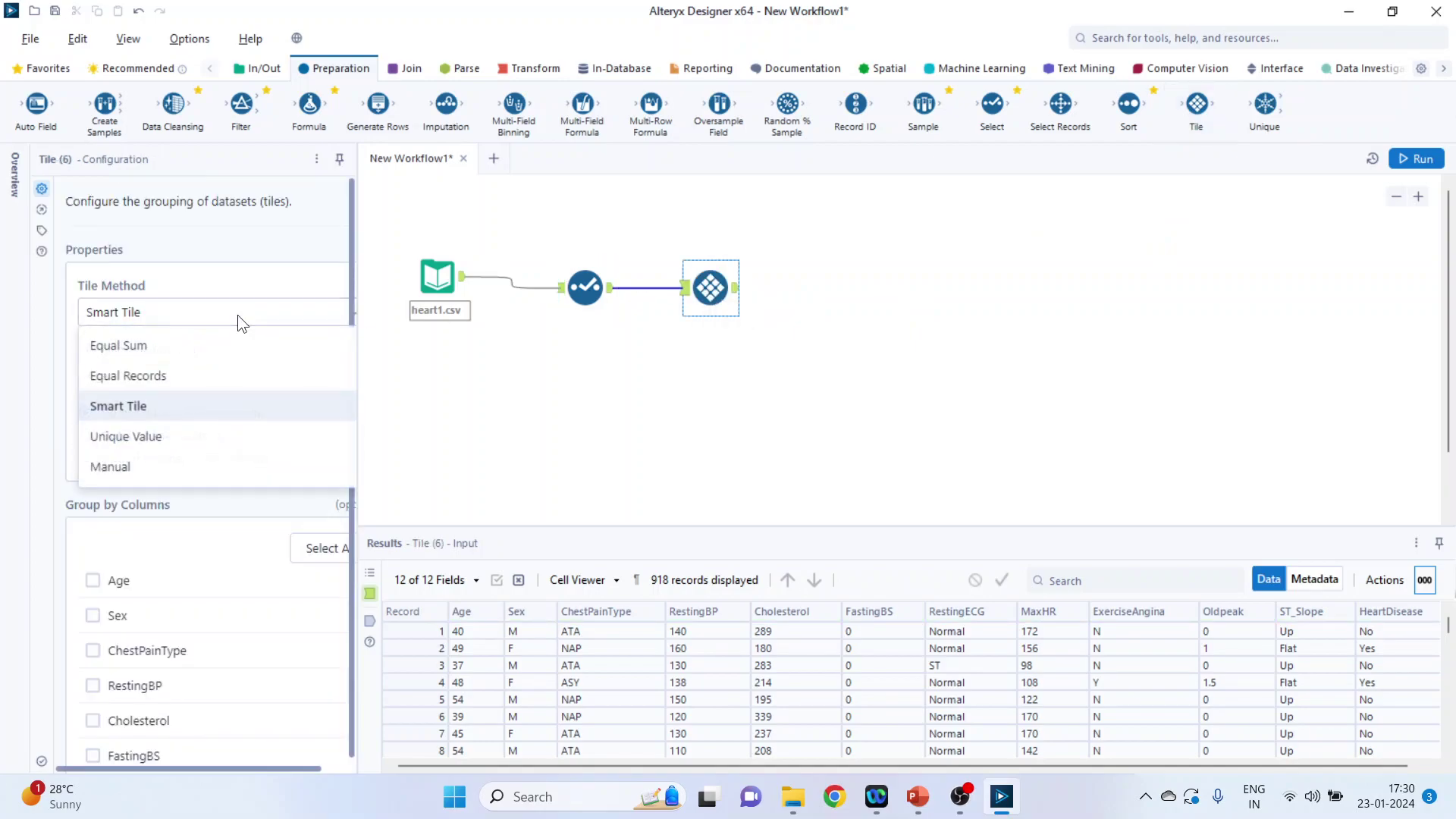
pyautogui.click(192, 410)
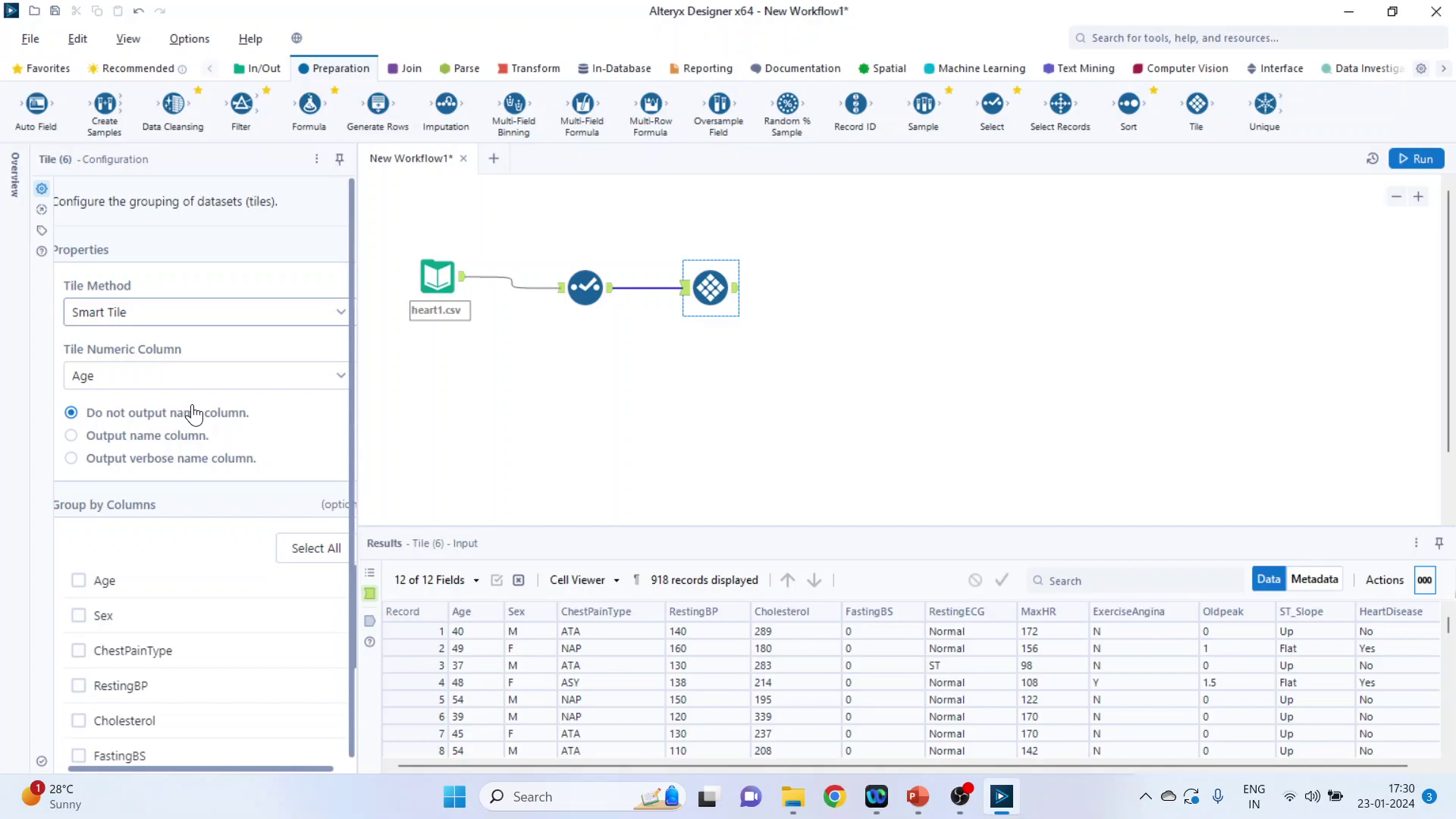
pyautogui.click(340, 376)
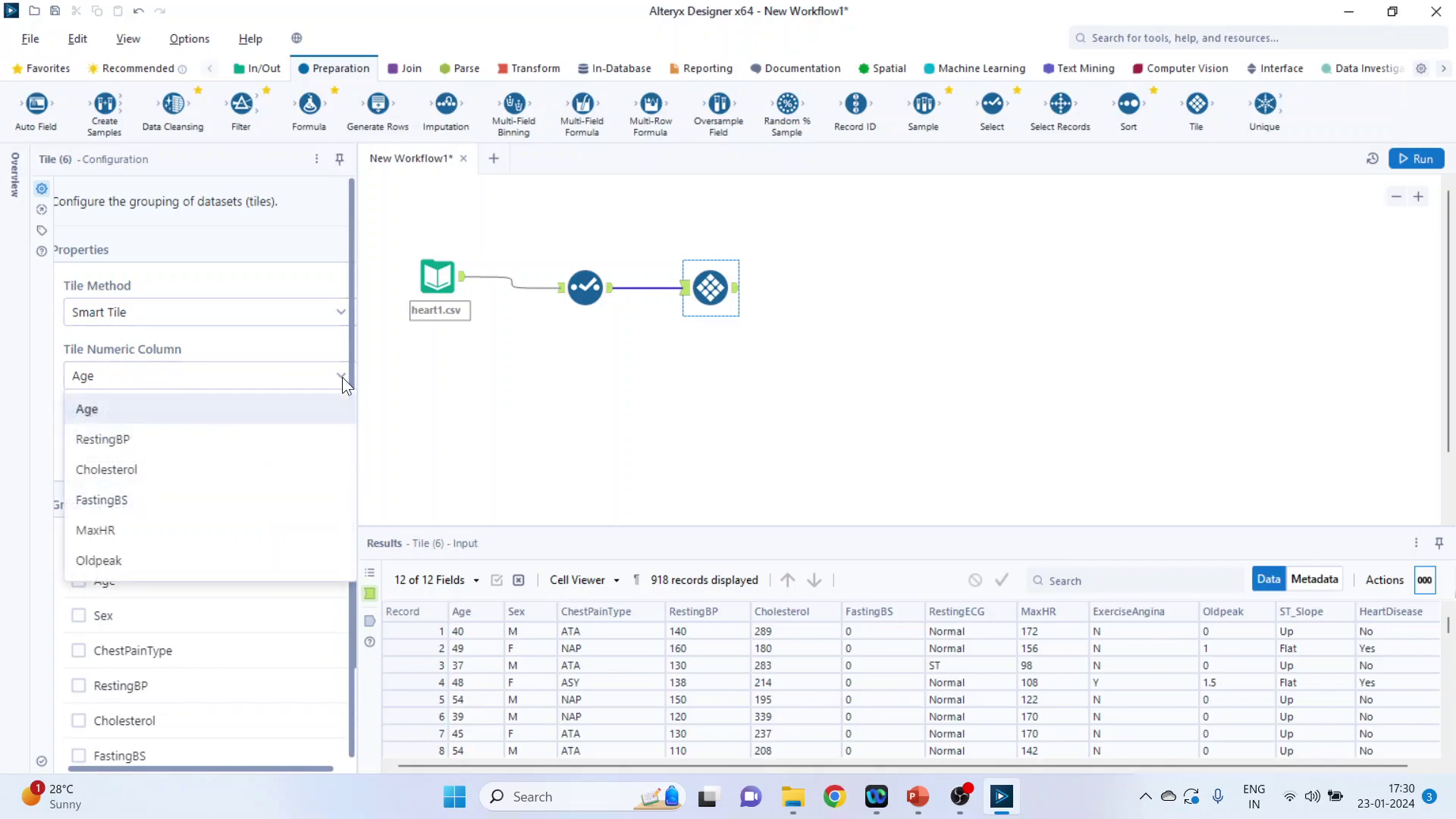
pyautogui.click(172, 450)
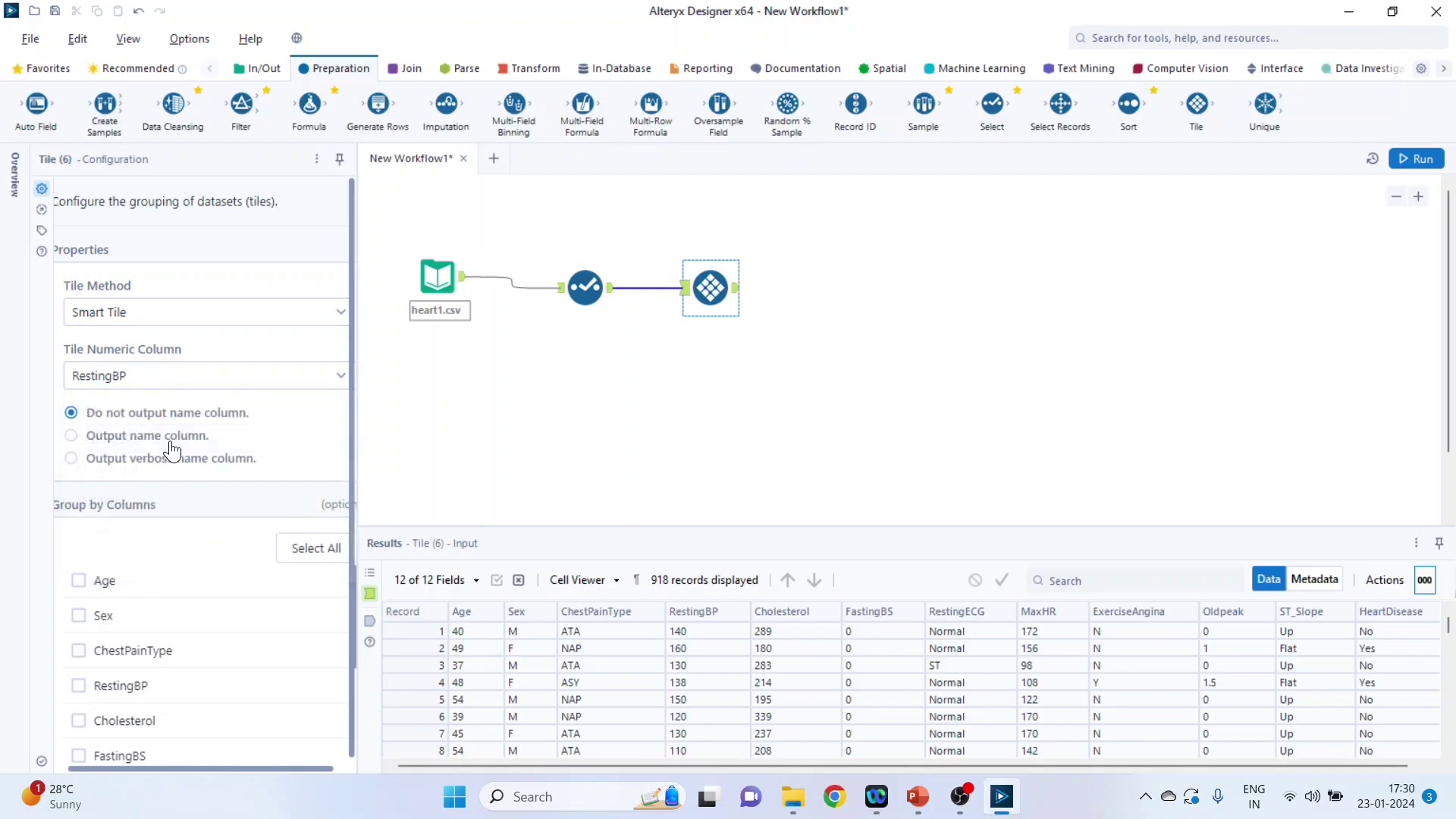
pyautogui.click(72, 459)
# - Run the workflow and show the Tile output of 918 records across 15 fields
pyautogui.click(1407, 157)
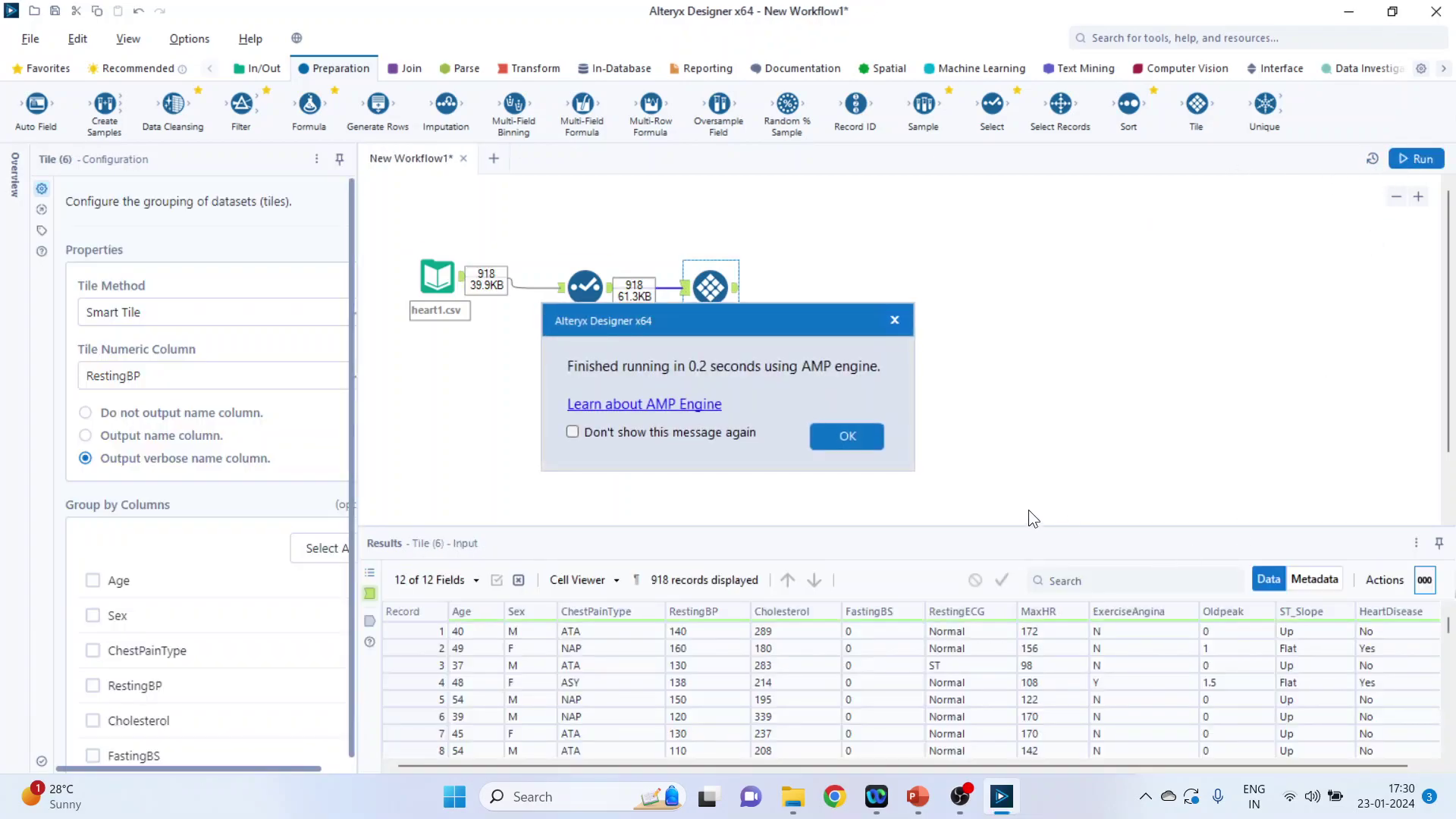
pyautogui.click(859, 438)
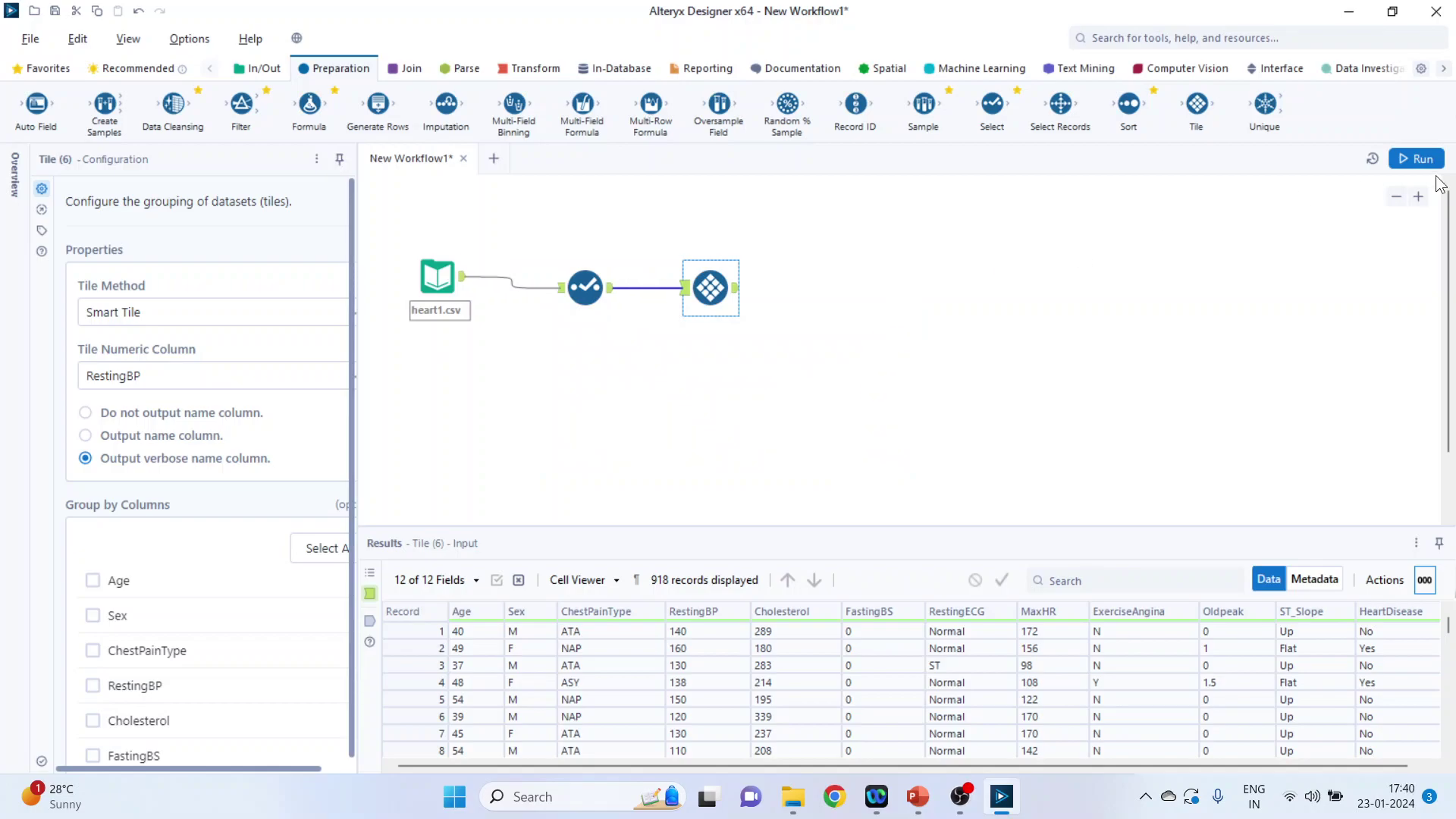
pyautogui.click(1413, 160)
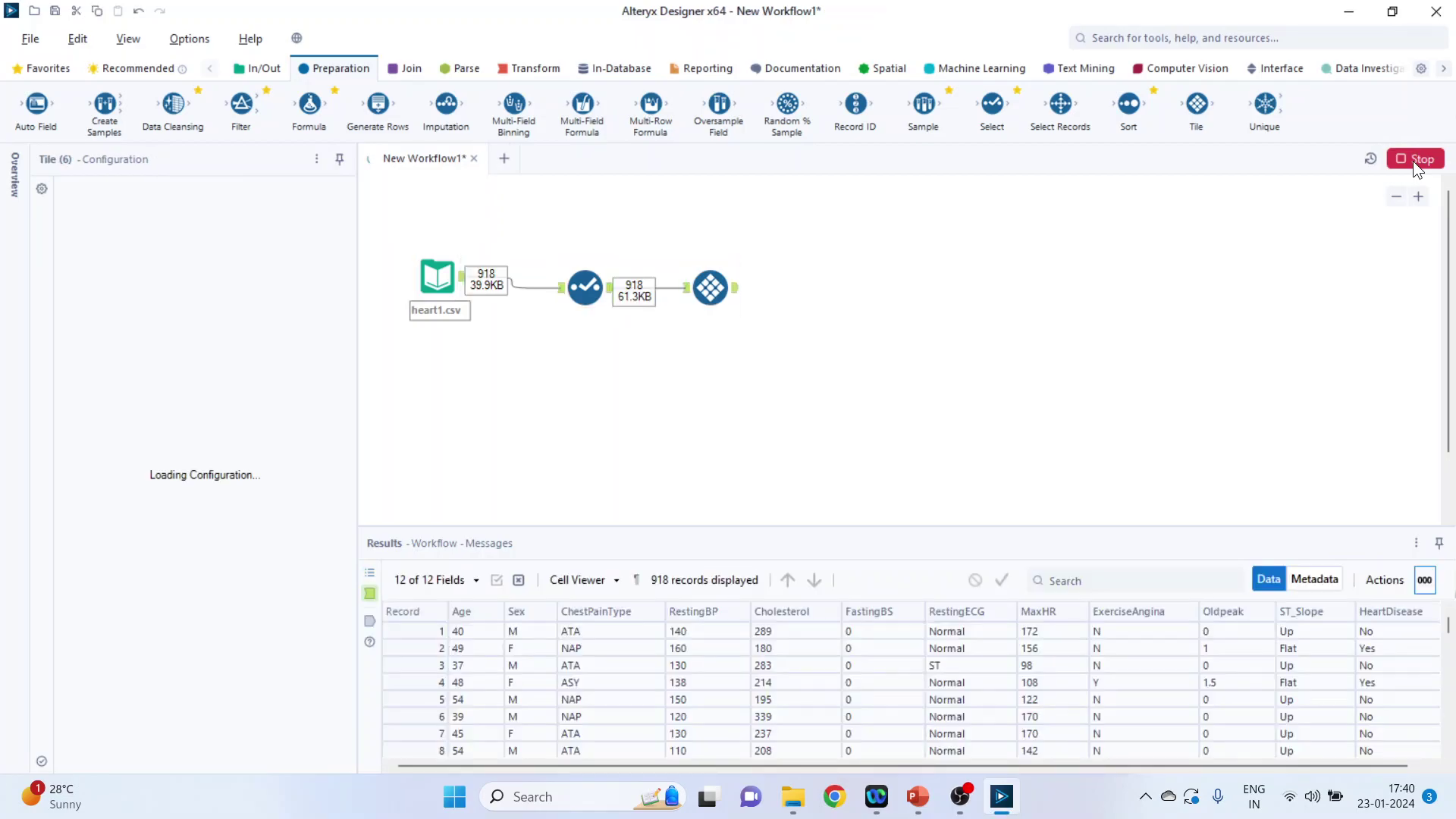
pyautogui.click(843, 440)
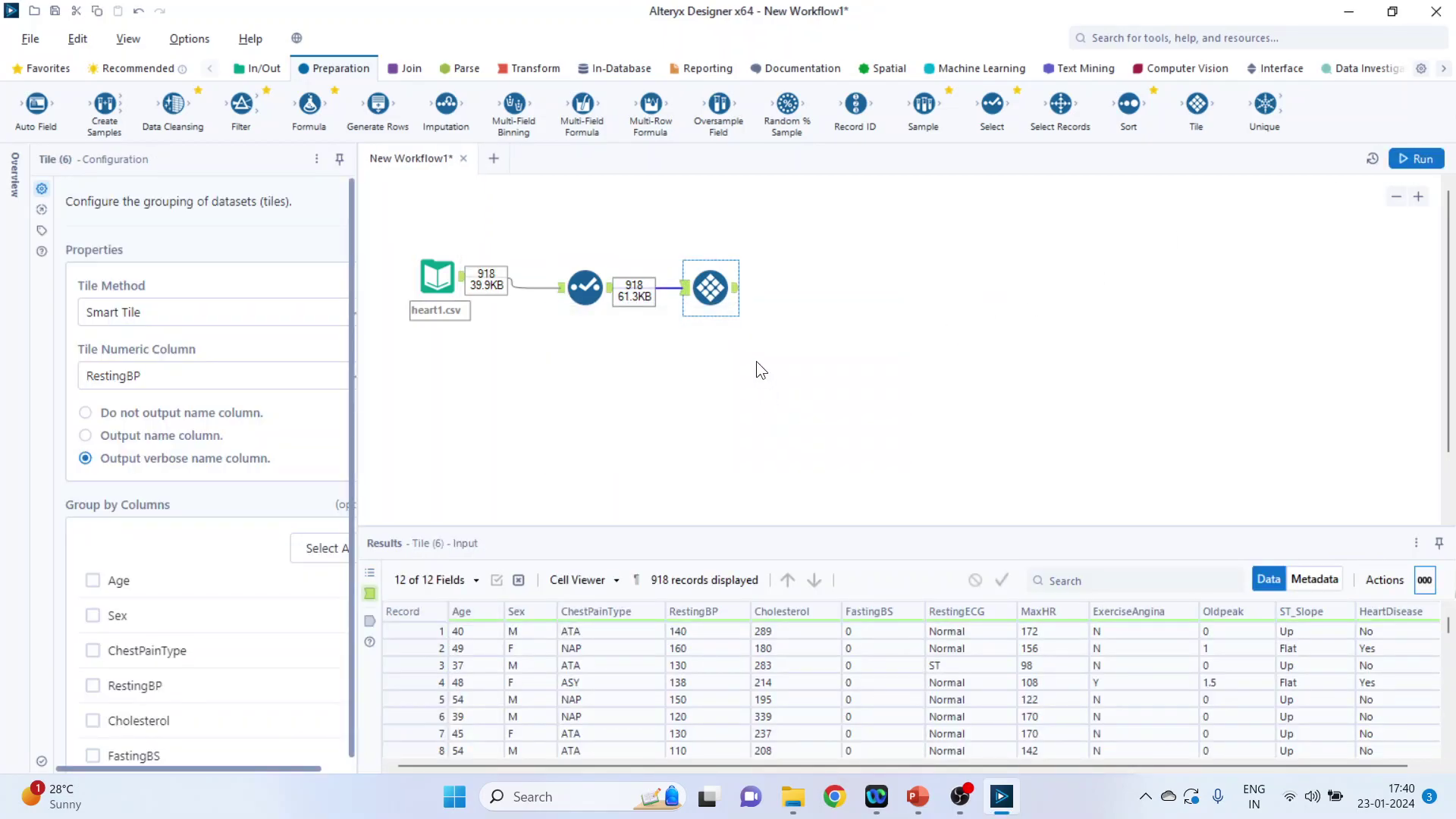
pyautogui.click(735, 289)
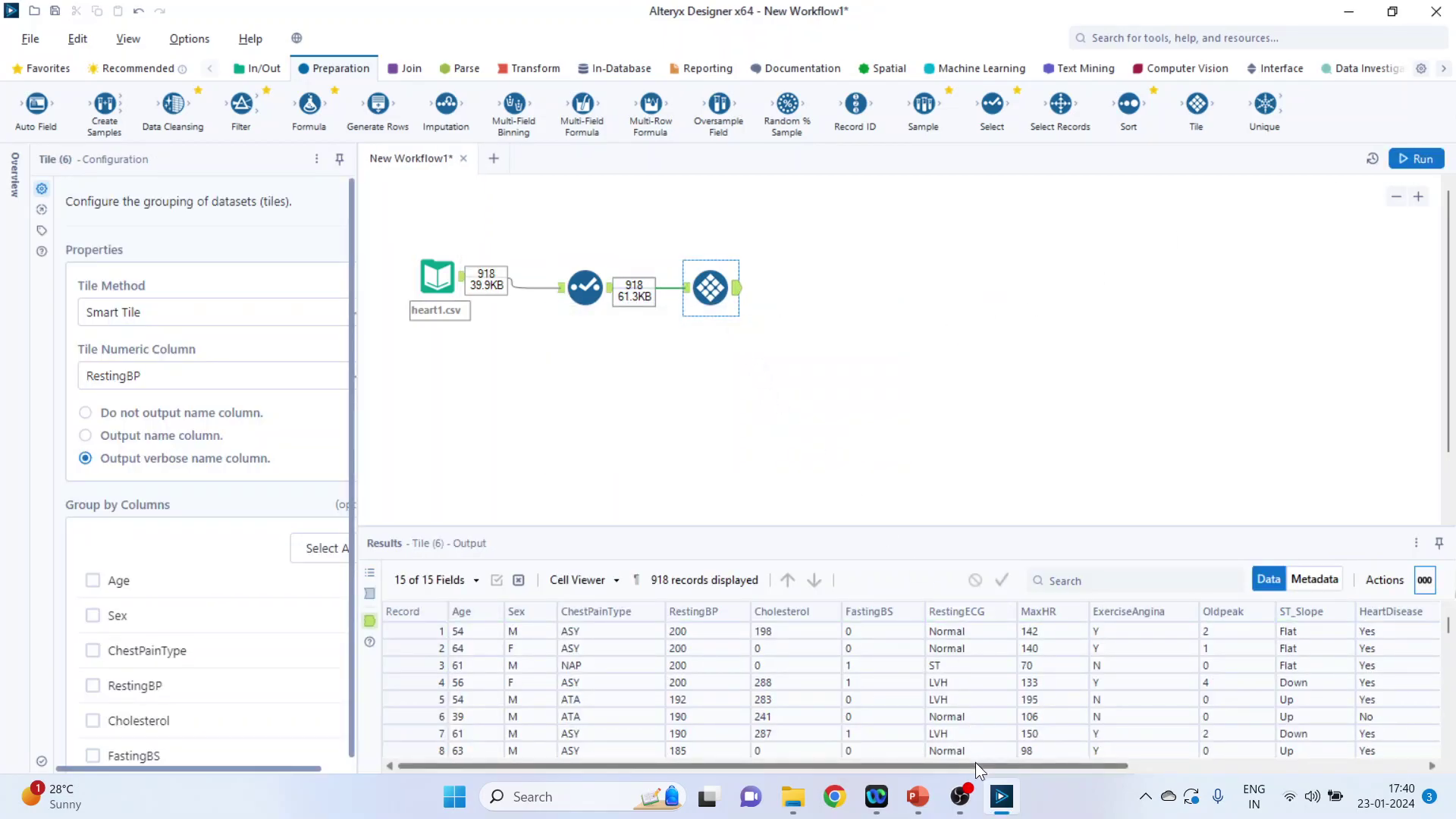
pyautogui.moveTo(975, 761); pyautogui.dragTo(1311, 770)
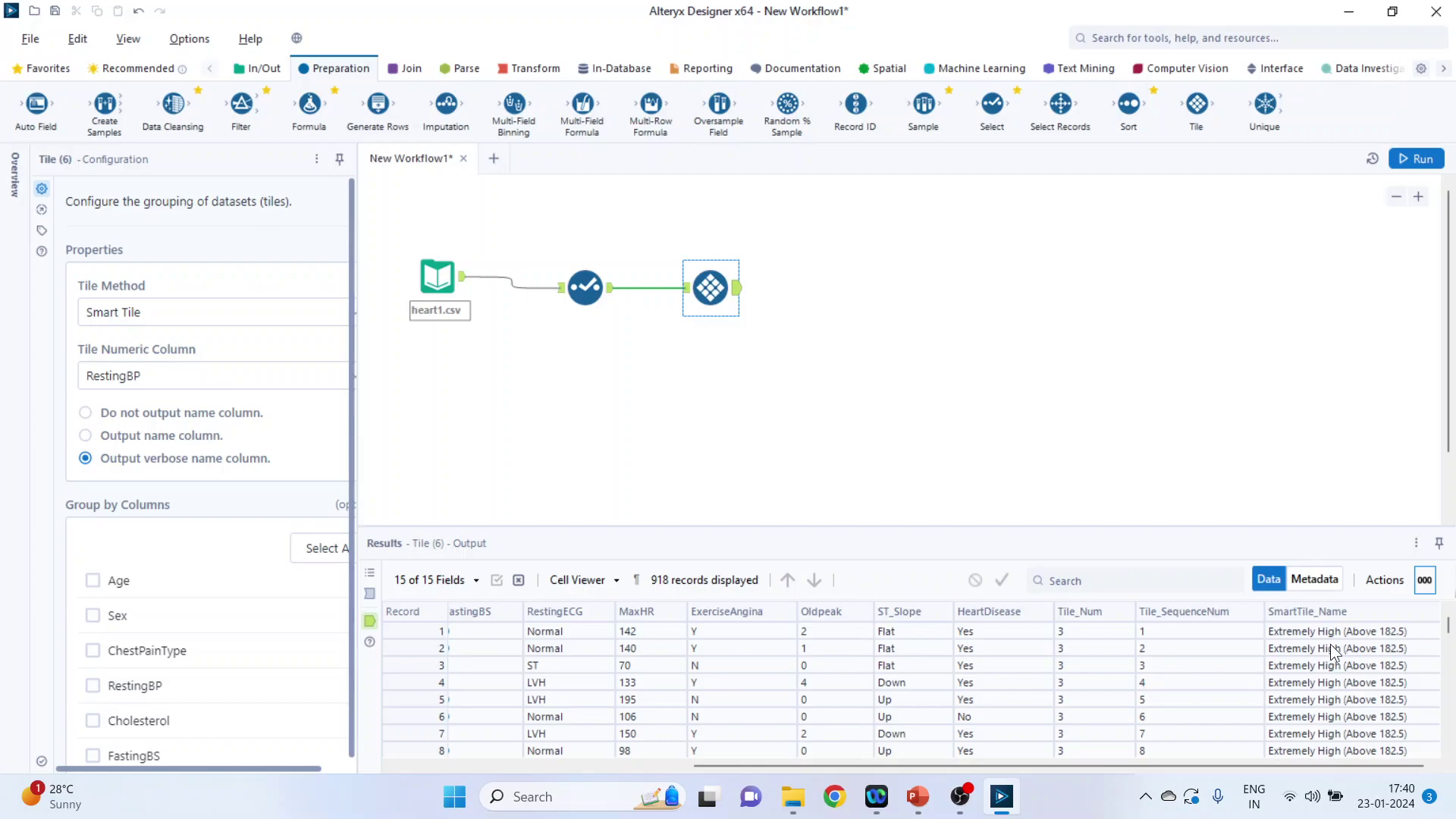
pyautogui.scroll(-7, 1315, 660)
pyautogui.scroll(-19, 1303, 697)
pyautogui.scroll(-8, 1304, 697)
pyautogui.scroll(-20, 1304, 698)
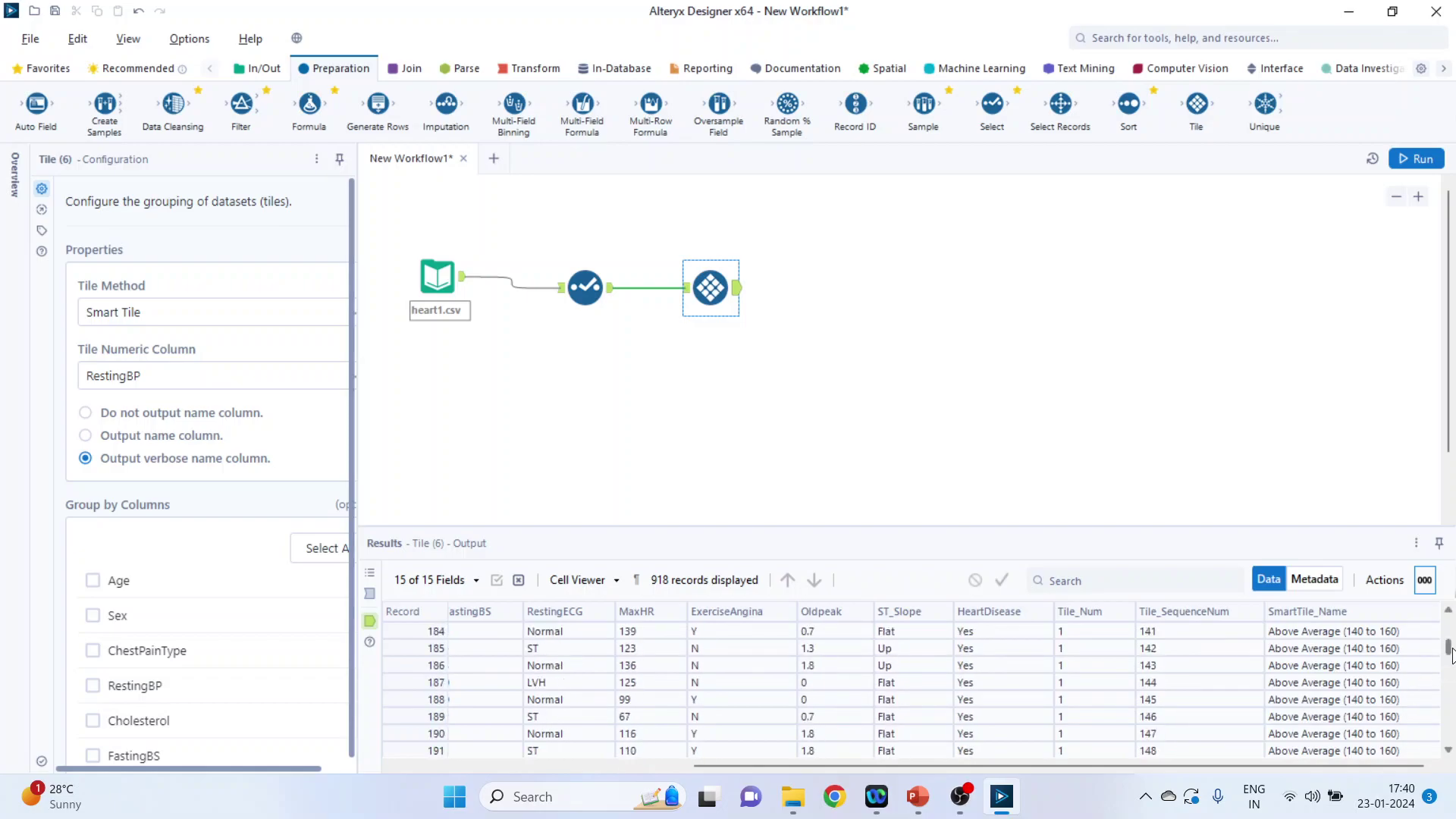
pyautogui.moveTo(1448, 648); pyautogui.dragTo(1449, 685)
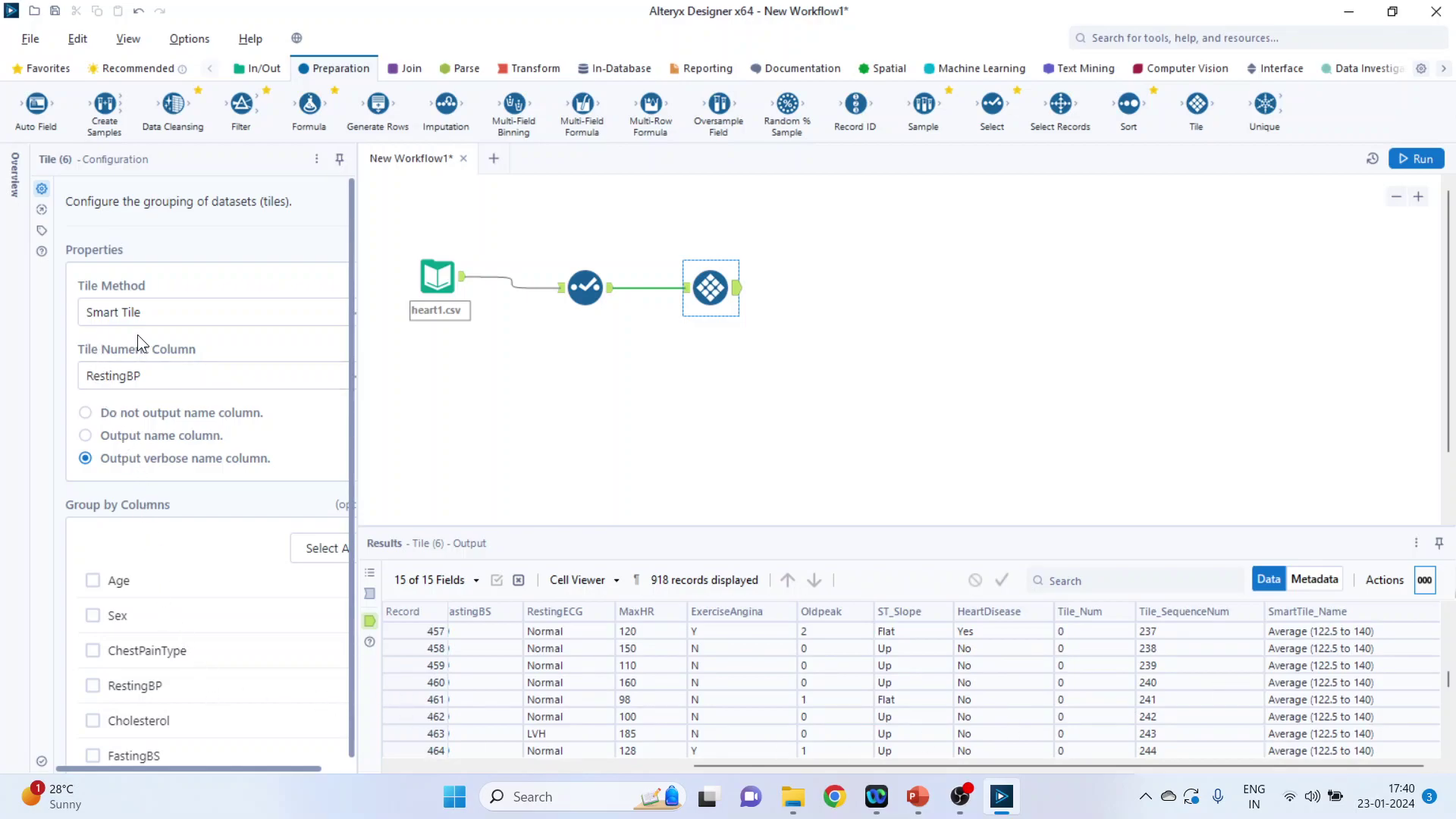
# - Group the RestingBP smart tiles by Sex and rerun the workflow
pyautogui.click(92, 614)
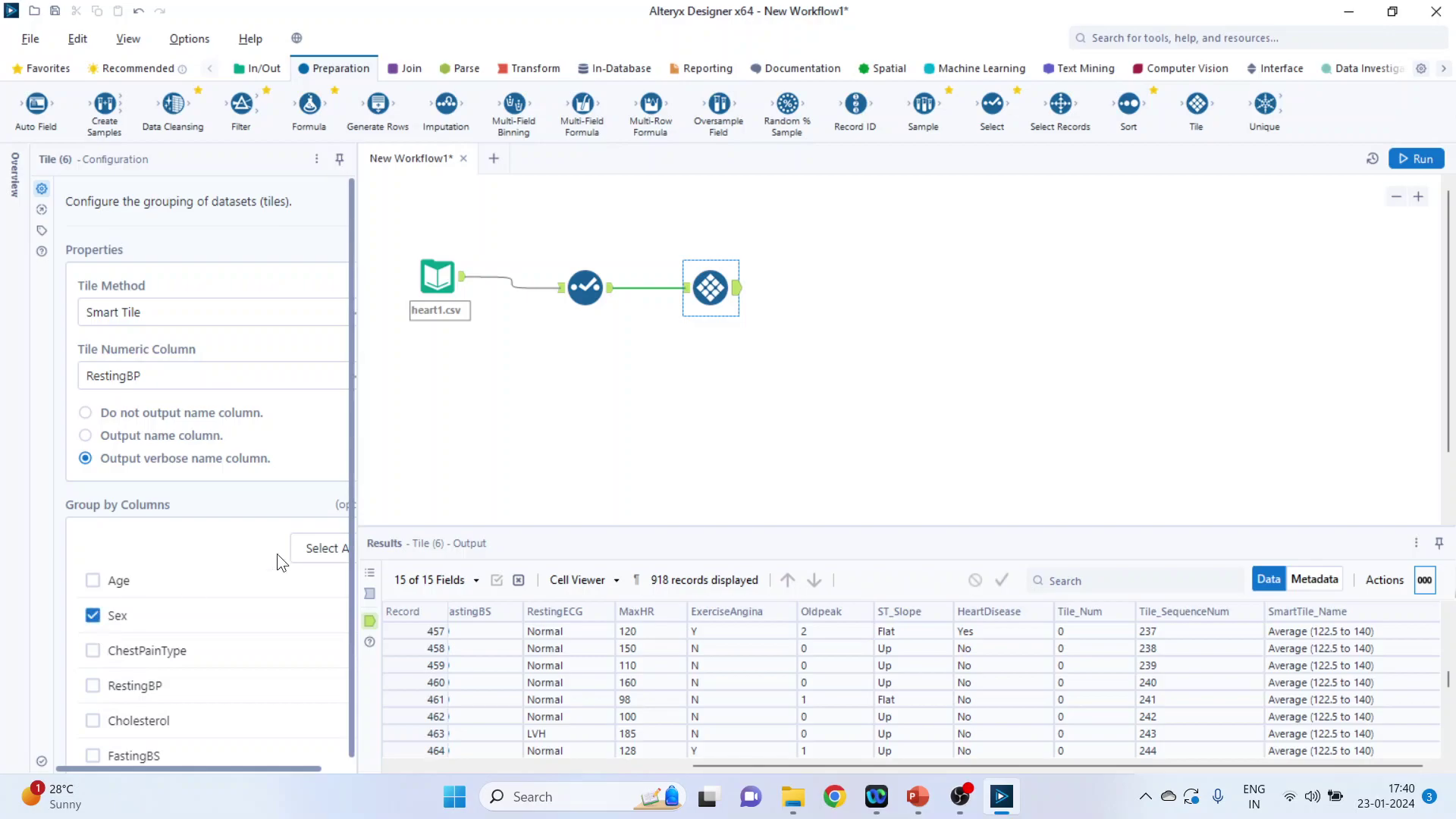
pyautogui.click(1402, 167)
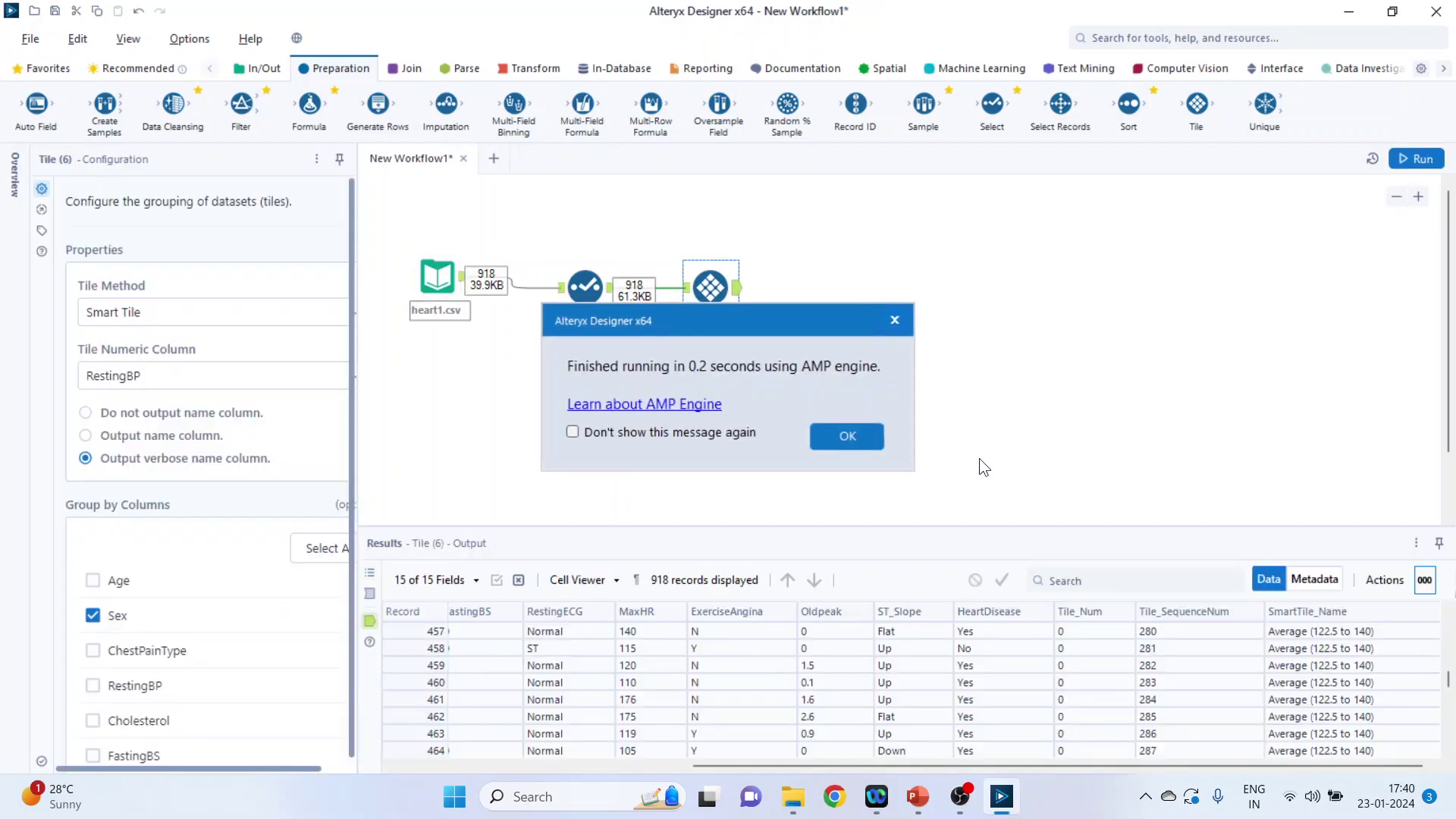
pyautogui.click(868, 439)
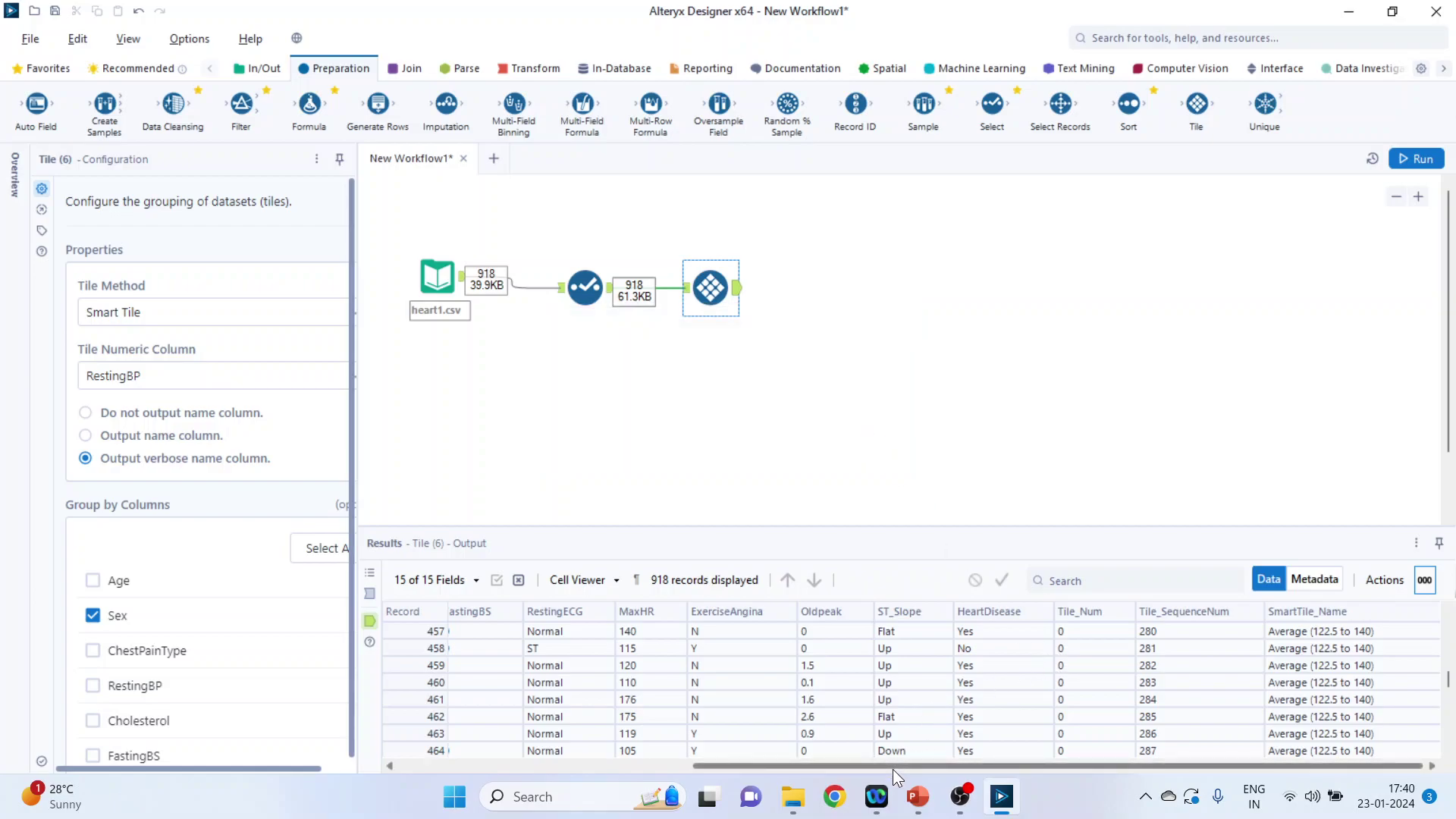
# - Scroll the Results to male records 142–149 in tile 1, Above Average (140 to 160)
pyautogui.moveTo(889, 767); pyautogui.dragTo(590, 756)
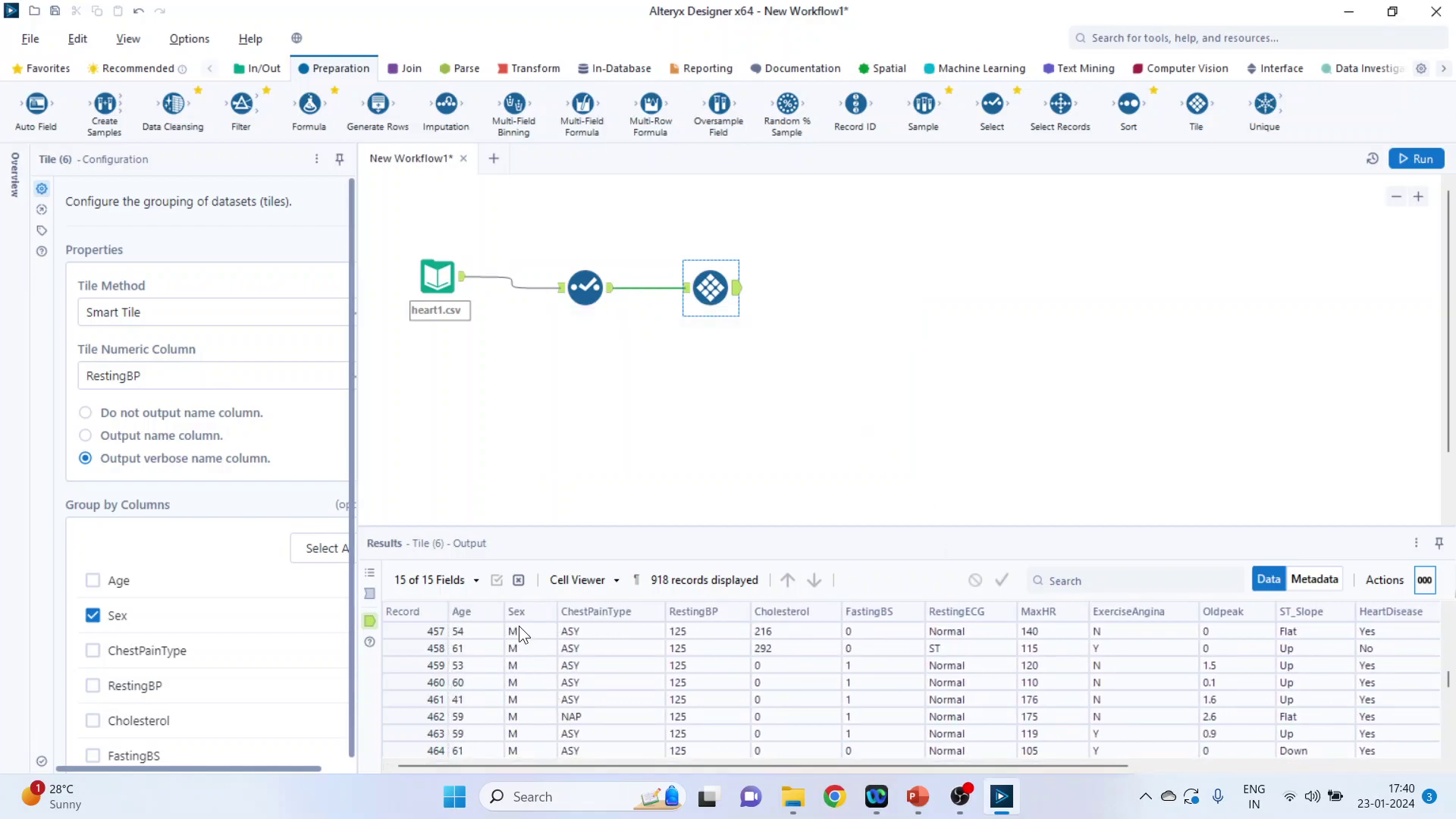
pyautogui.moveTo(1448, 688); pyautogui.dragTo(1448, 618)
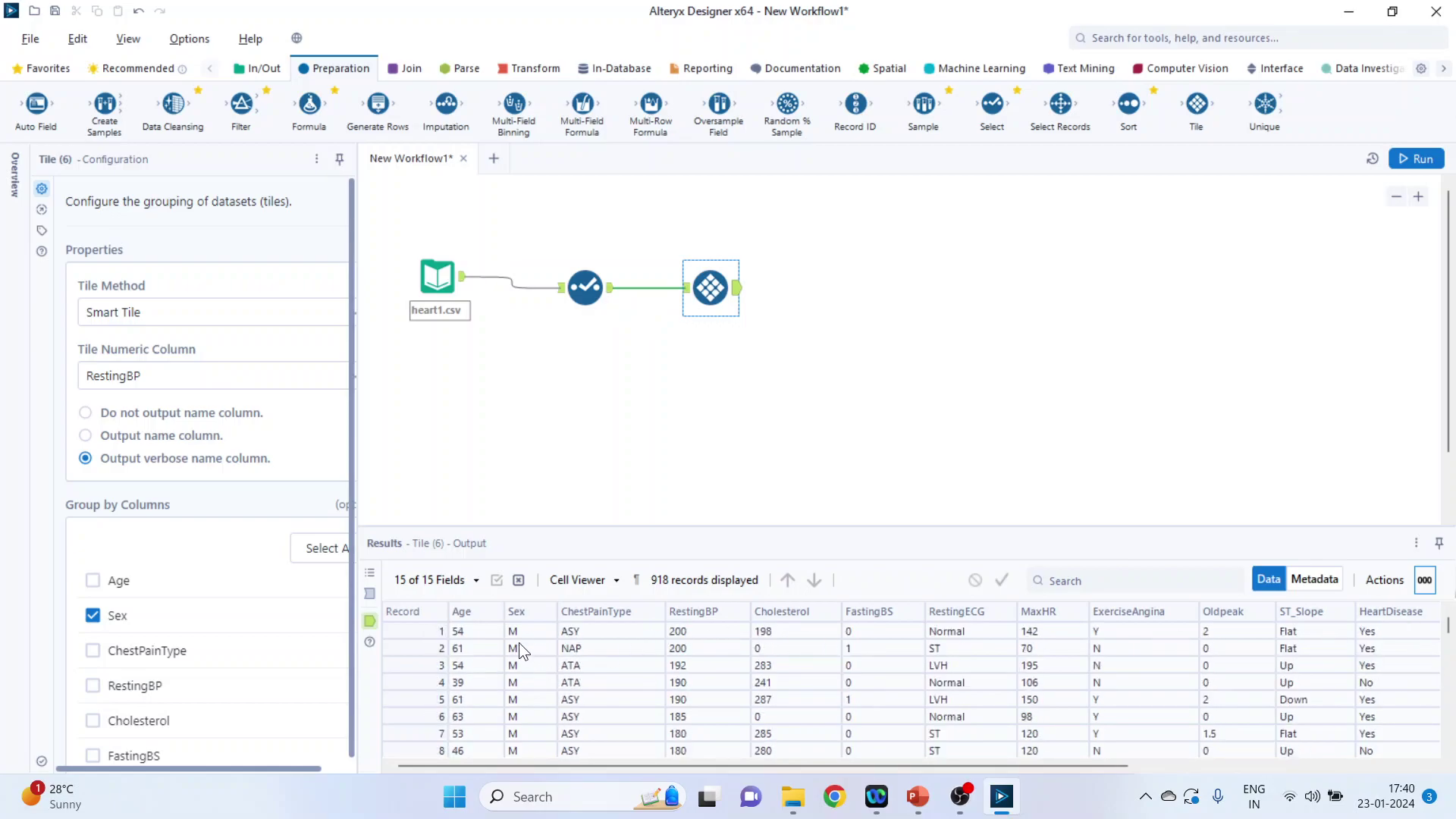
pyautogui.scroll(-20, 522, 641)
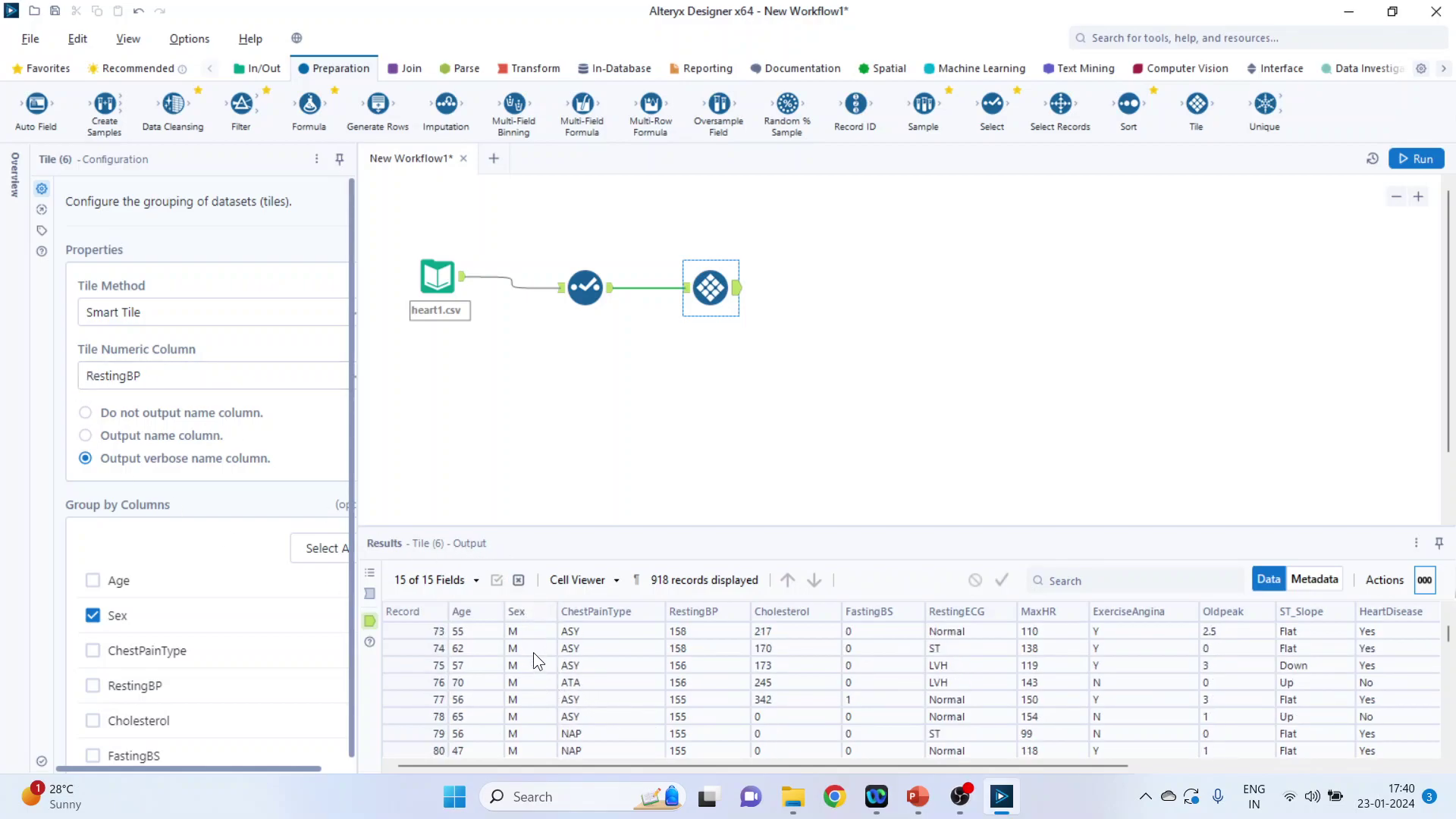
pyautogui.moveTo(595, 763); pyautogui.dragTo(931, 764)
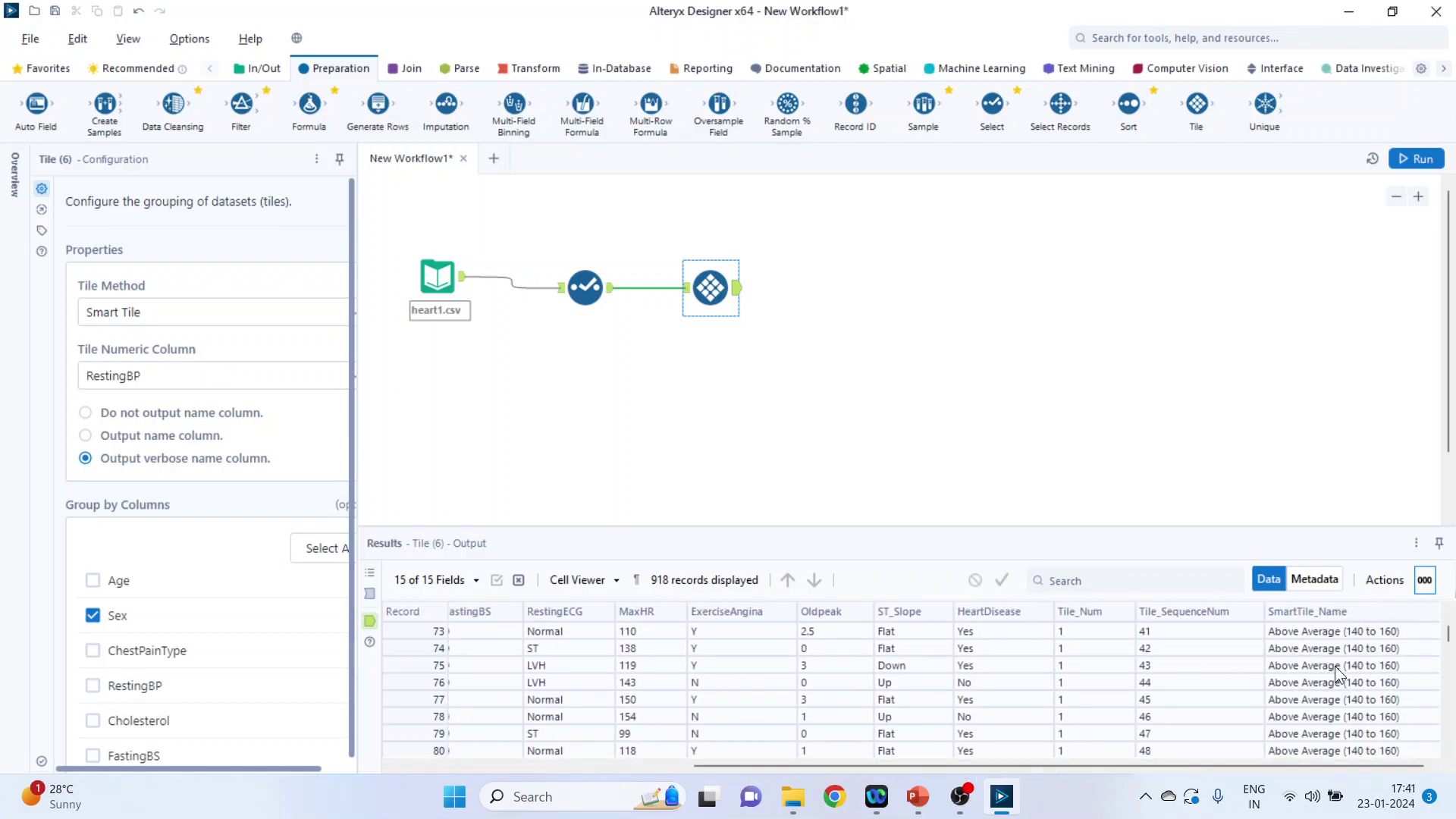
pyautogui.scroll(-20, 1334, 666)
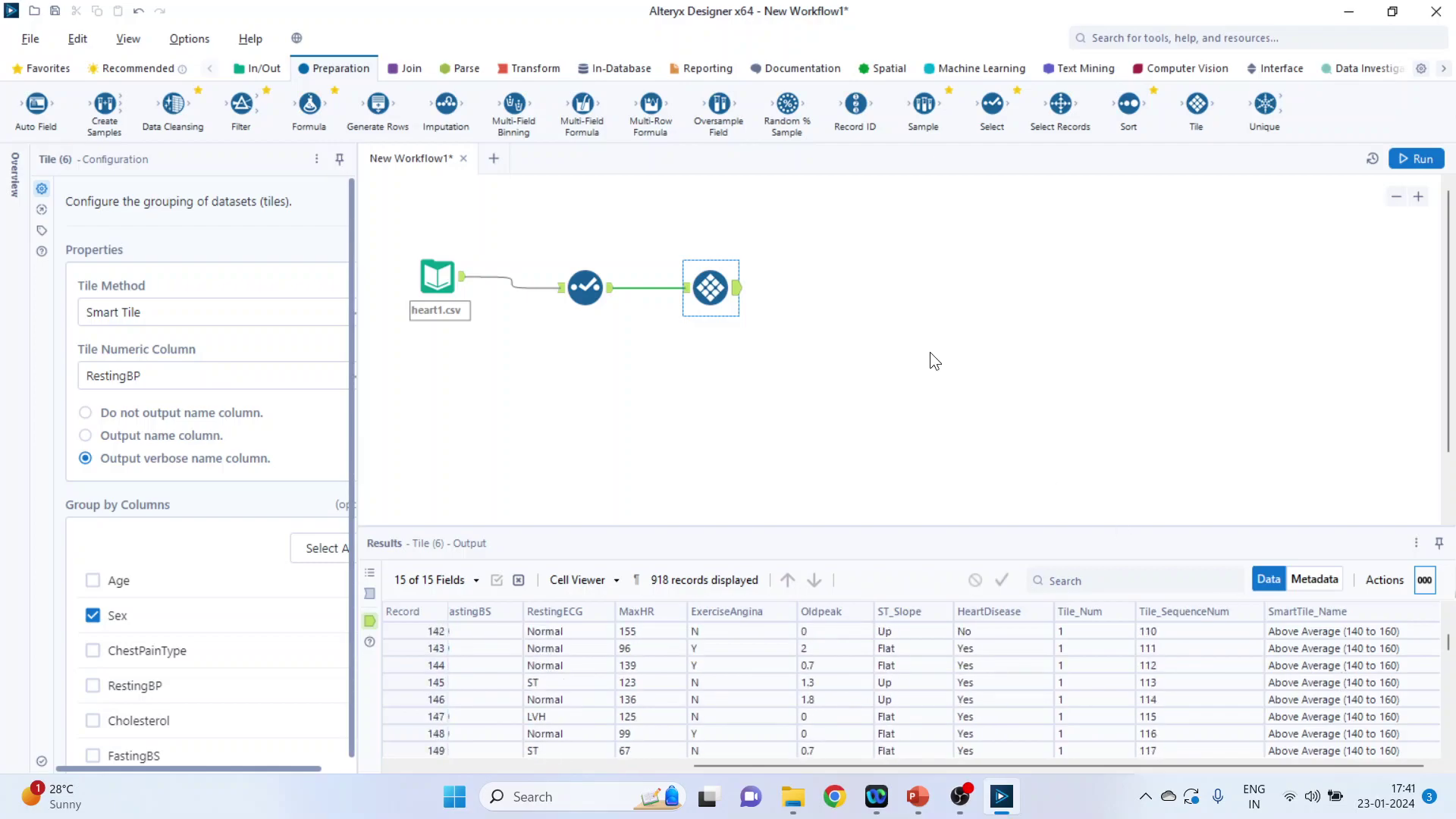
# - Switch the tile method to Manual and clear the old cutoffs 100, 200, 300
pyautogui.click(245, 312)
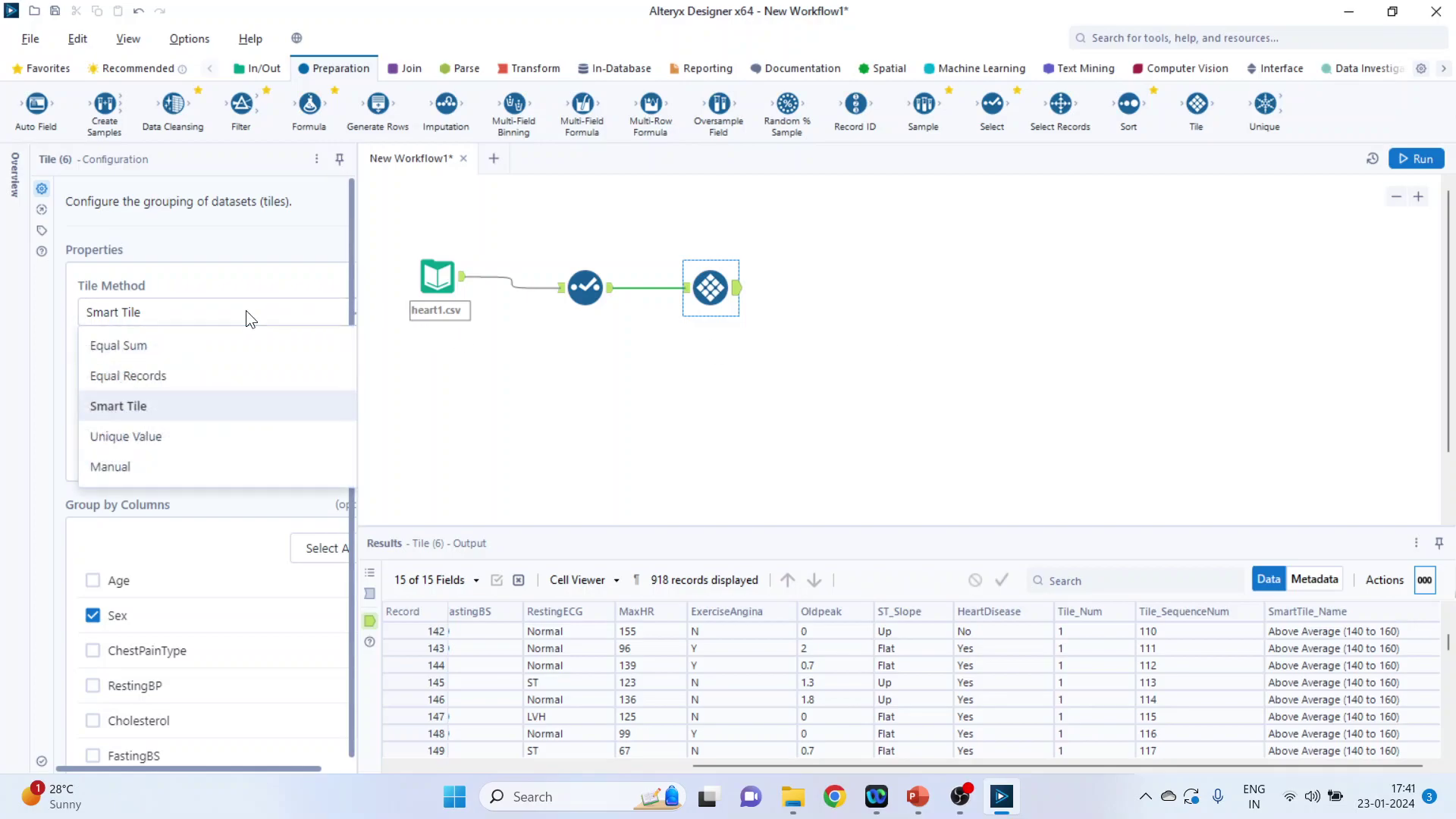
pyautogui.click(225, 474)
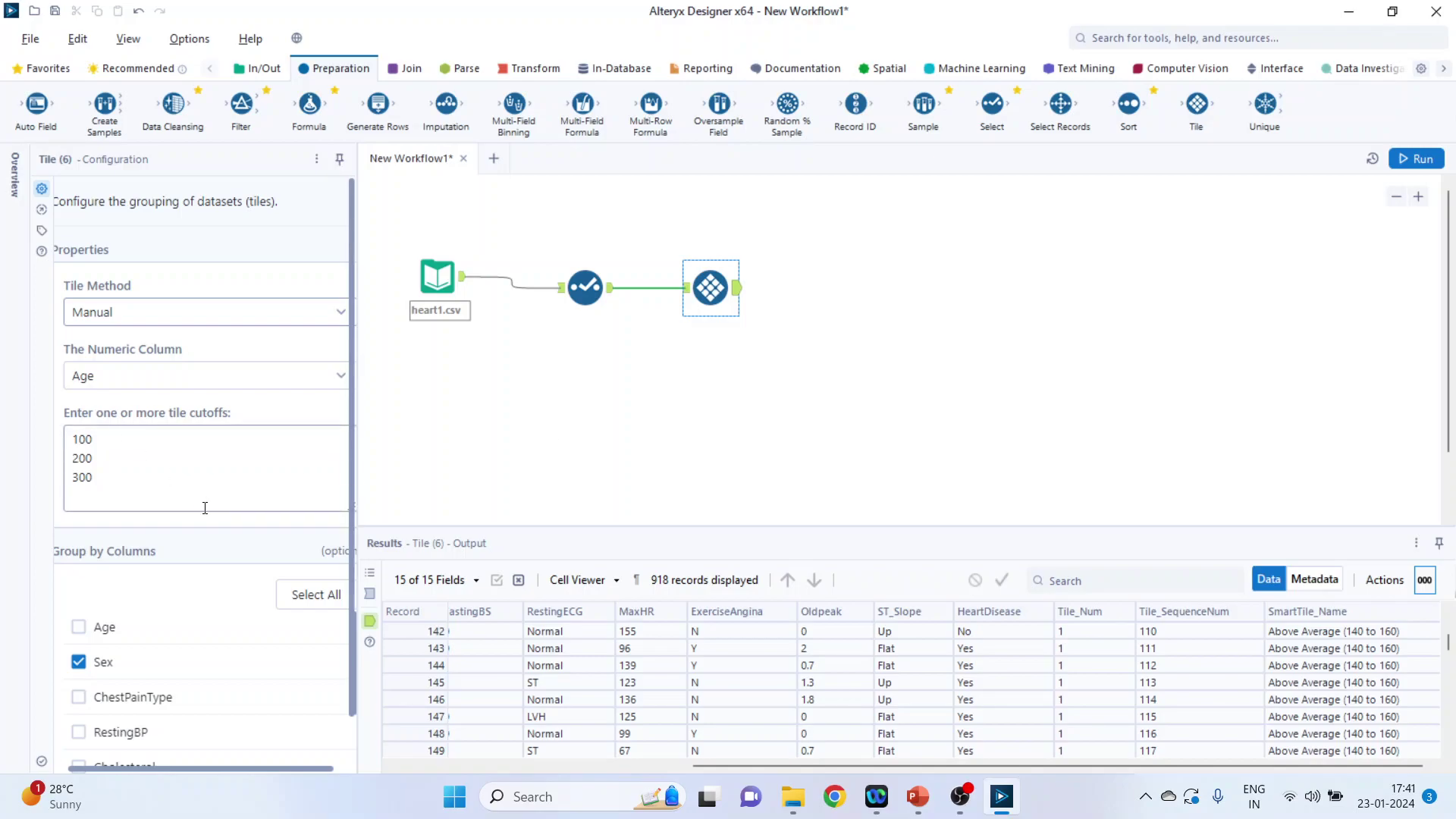
pyautogui.click(119, 447)
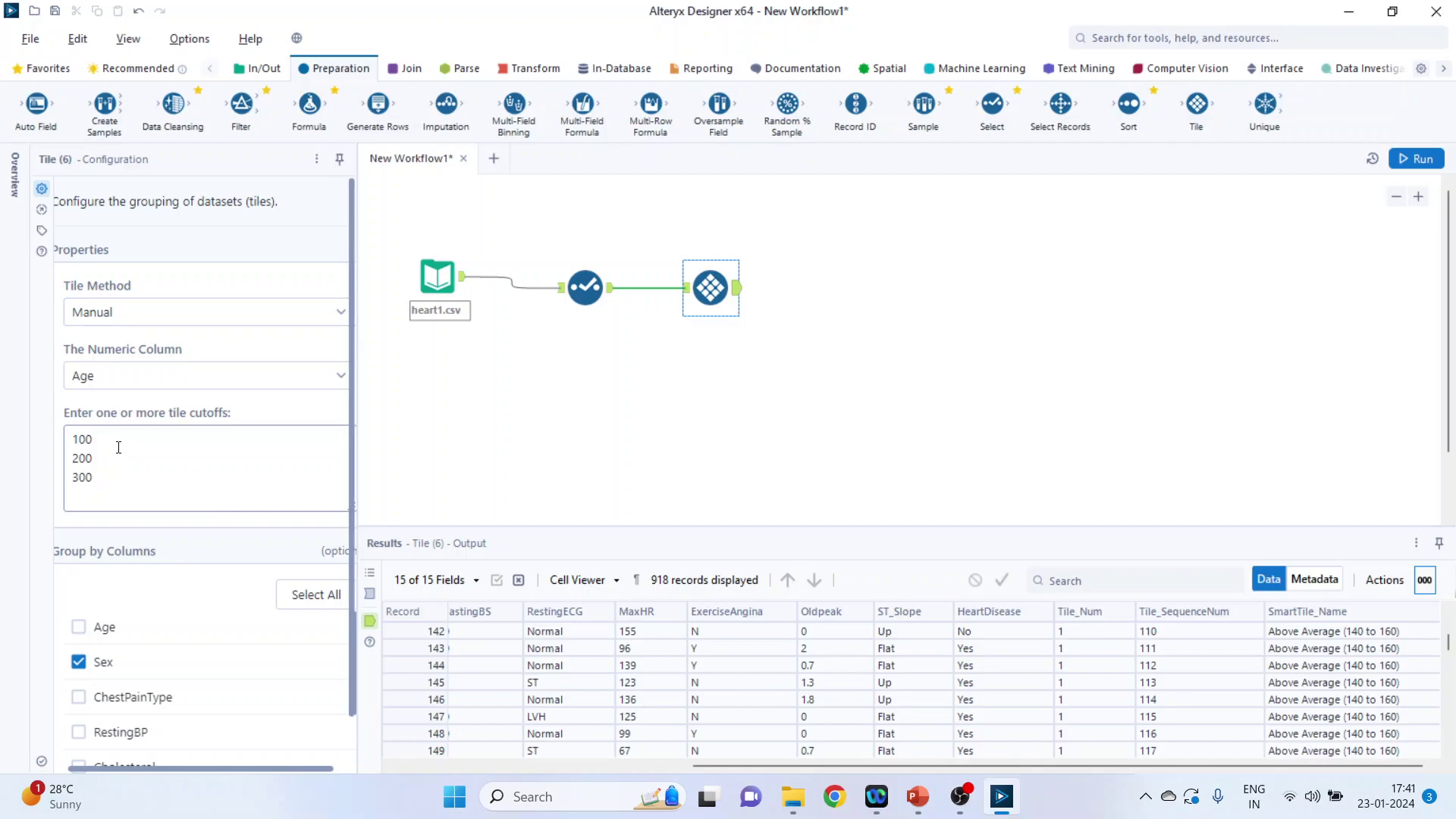
pyautogui.press('BackSpace')
pyautogui.press('BackSpace')
pyautogui.press('Delete')
pyautogui.press('Delete')
pyautogui.press('Delete')
pyautogui.press('Delete')
pyautogui.press('BackSpace')
pyautogui.press('Delete')
pyautogui.press('Delete')
pyautogui.press('Delete')
pyautogui.press('Delete')
# - Enter the Age cutoffs 25, 50 and 75 on separate lines
pyautogui.write('25')
pyautogui.press('Return')
pyautogui.write('50')
pyautogui.press('Return')
pyautogui.write('75')
pyautogui.moveTo(72, 438); pyautogui.dragTo(87, 439)
pyautogui.moveTo(73, 457); pyautogui.dragTo(101, 479)
# - Remove the Sex grouping and run the workflow with the Age cutoffs
pyautogui.click(214, 499)
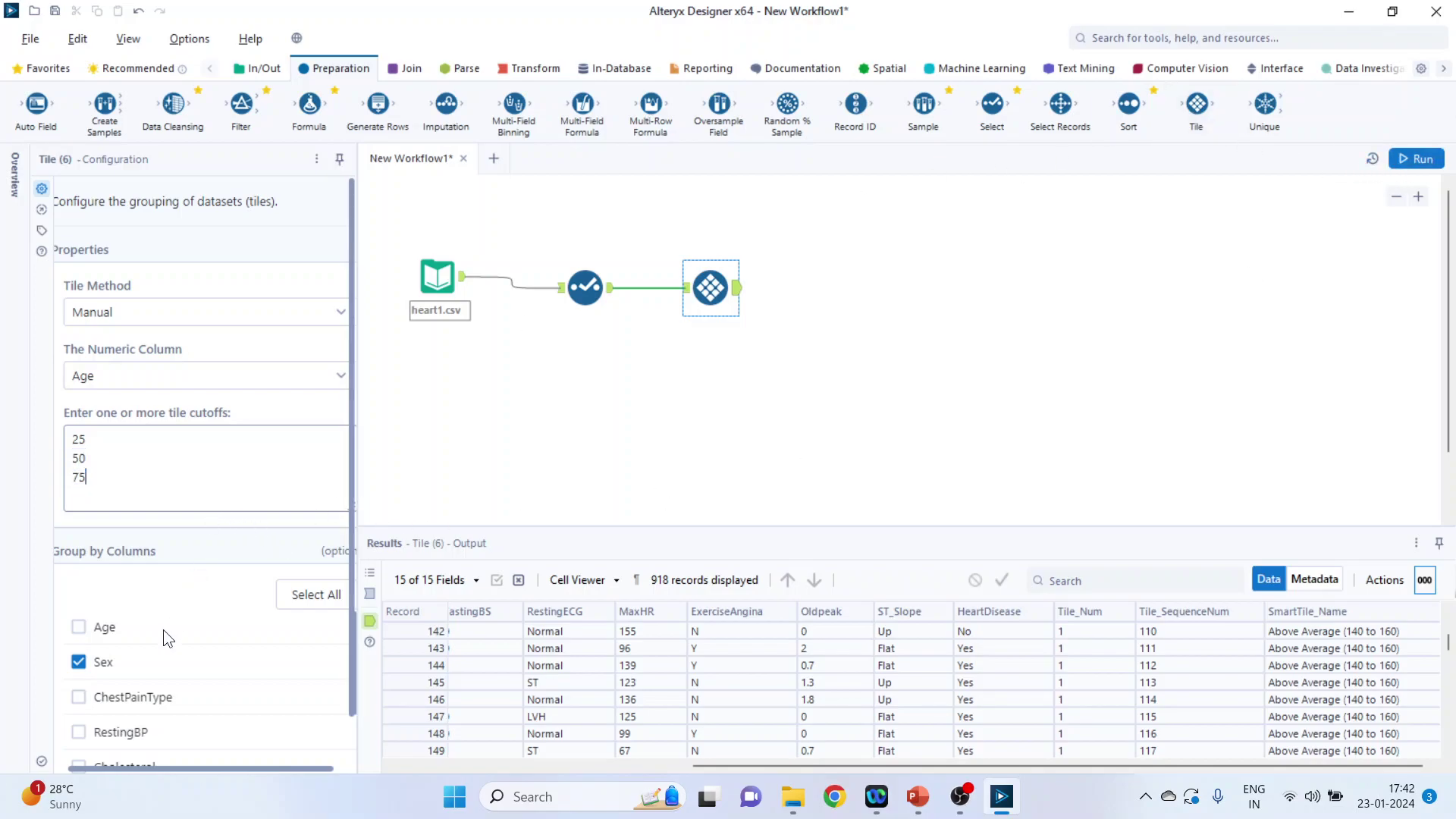
pyautogui.click(78, 662)
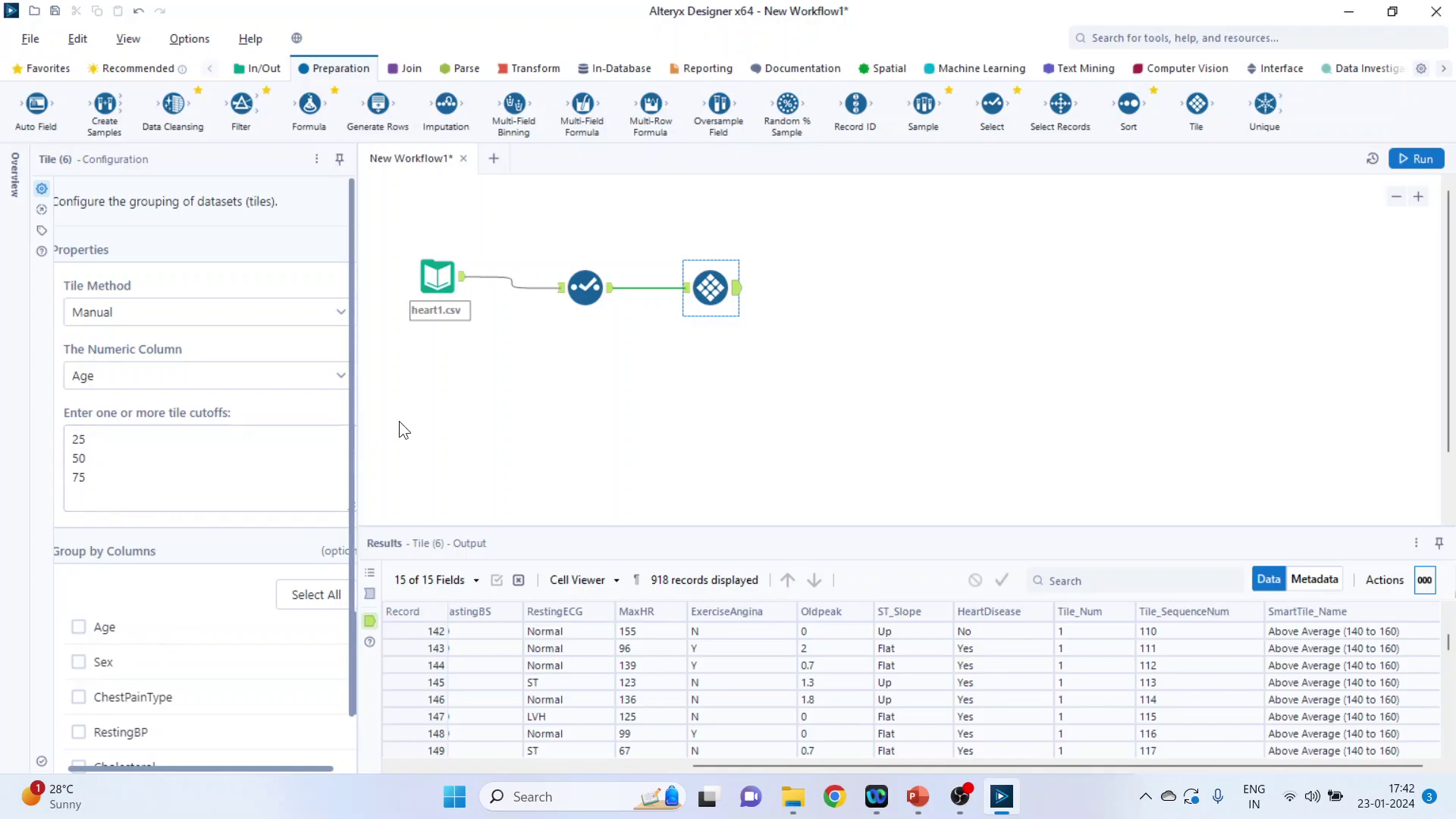
pyautogui.click(1418, 160)
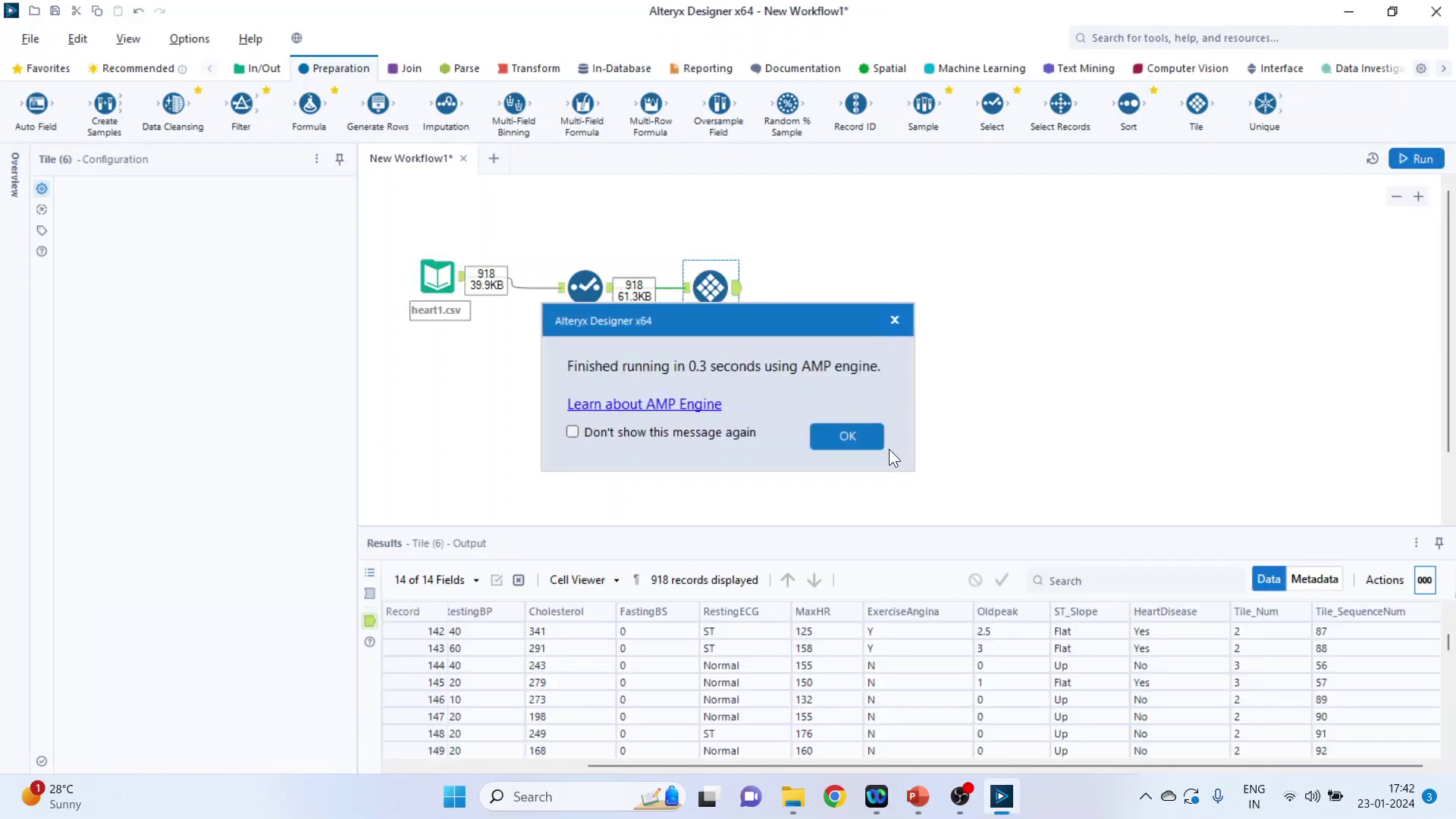
pyautogui.click(849, 435)
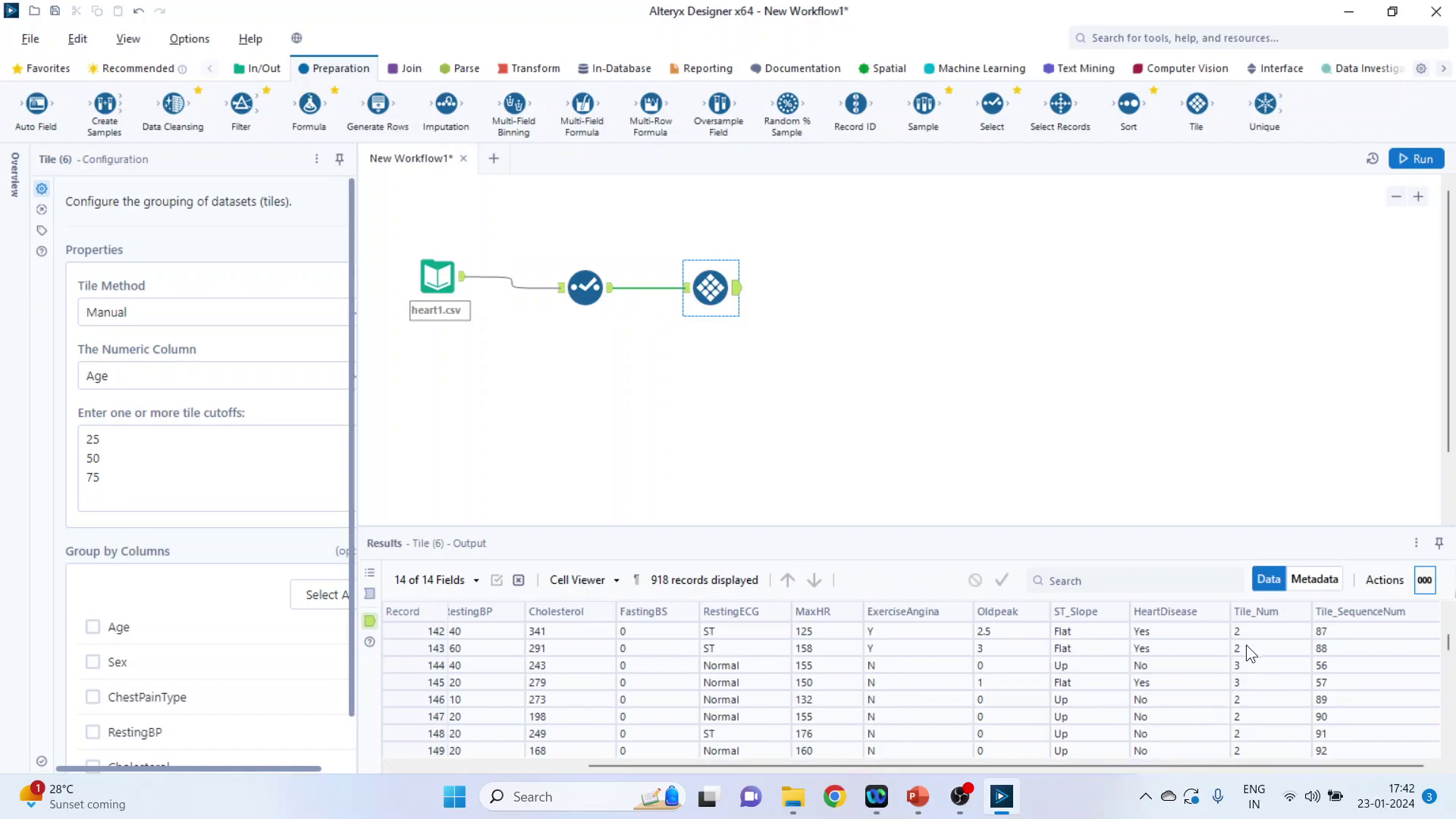
# - Check the results: ages 36–49 fall in tile 2, record 27 aged 53 starts tile 3
pyautogui.moveTo(1448, 643); pyautogui.dragTo(1450, 613)
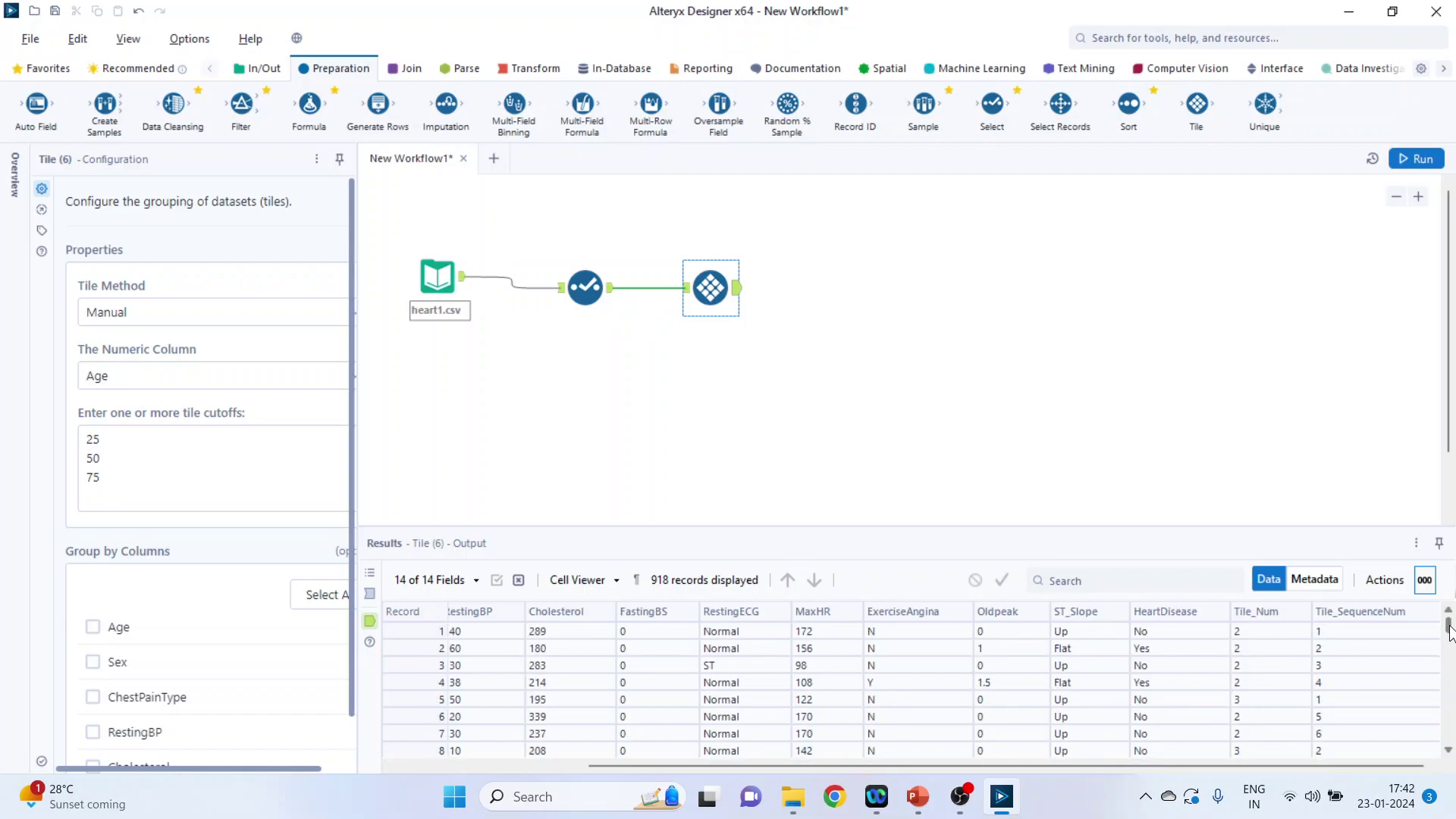
pyautogui.click(1257, 635)
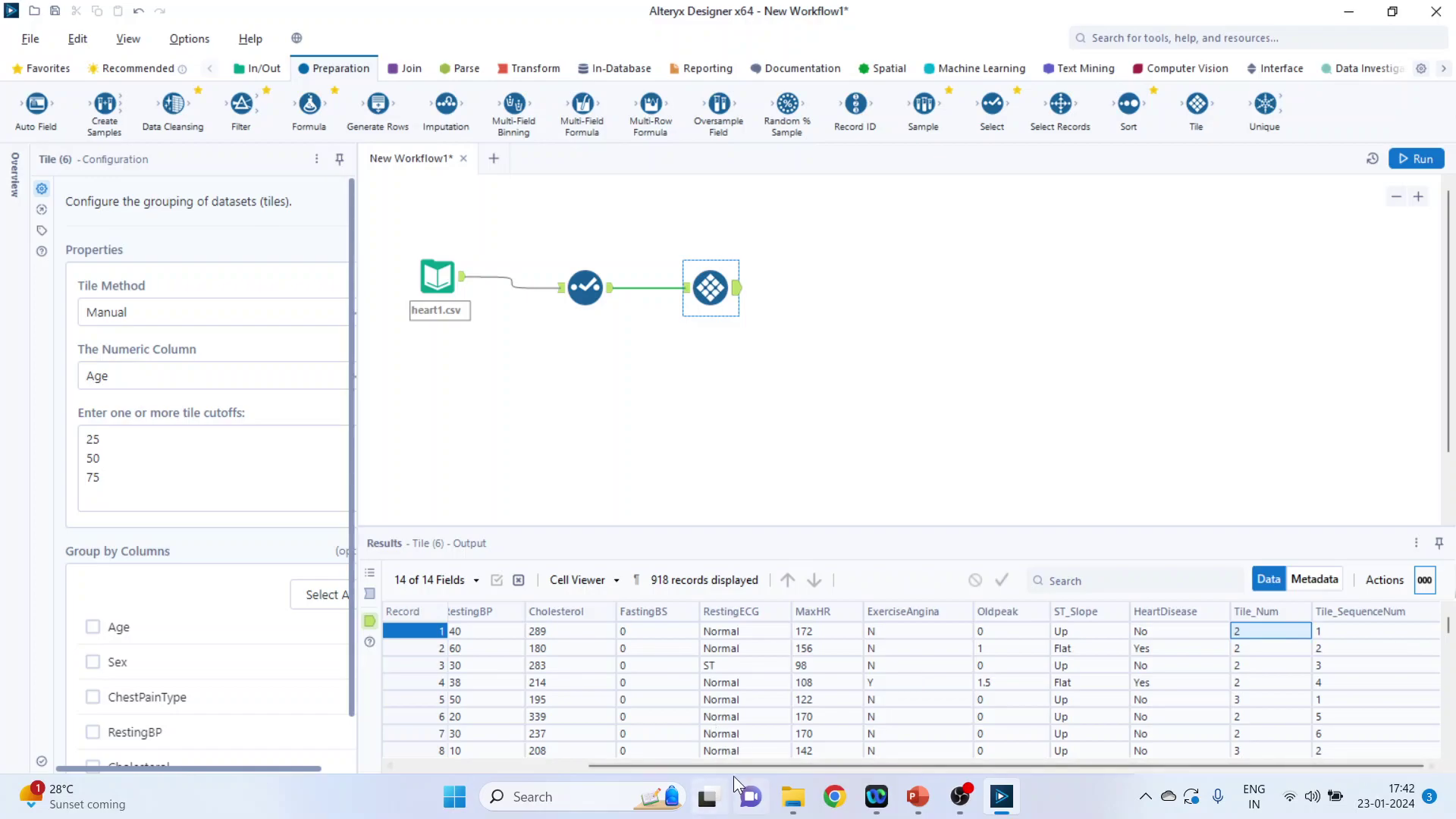
pyautogui.moveTo(743, 760); pyautogui.dragTo(547, 767)
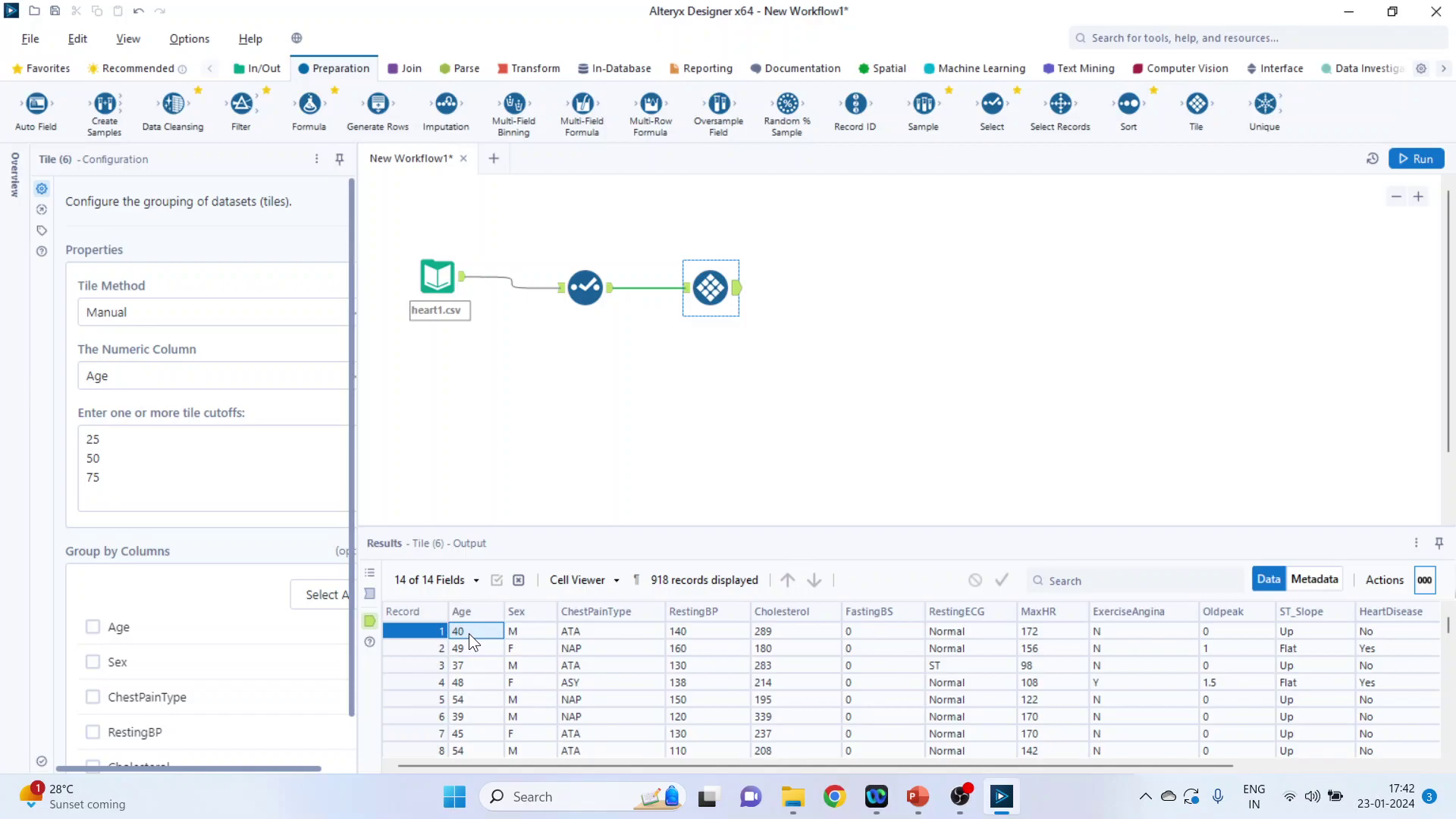
pyautogui.scroll(-7, 488, 711)
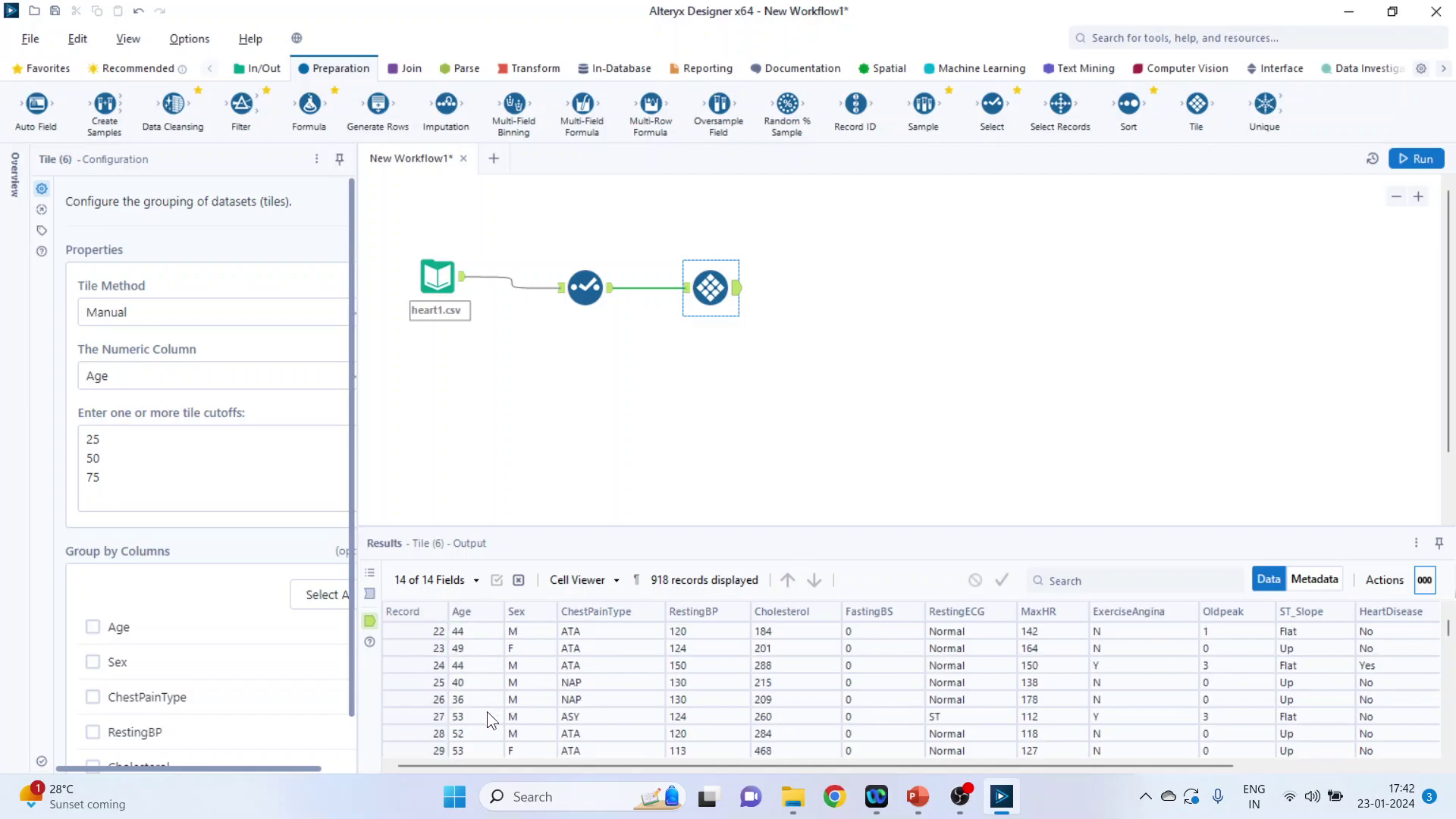
pyautogui.moveTo(569, 766); pyautogui.dragTo(1012, 766)
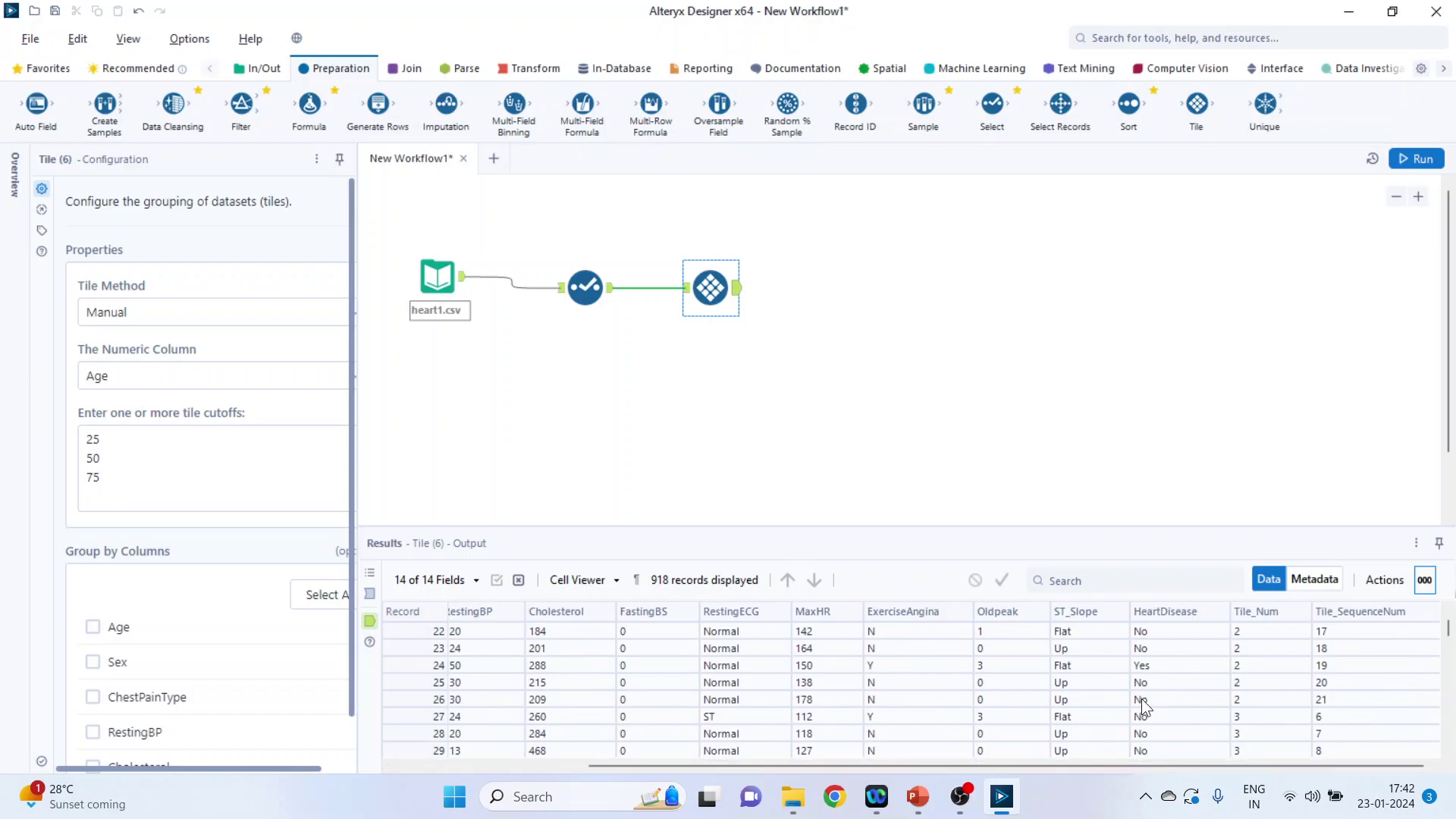
pyautogui.click(1251, 720)
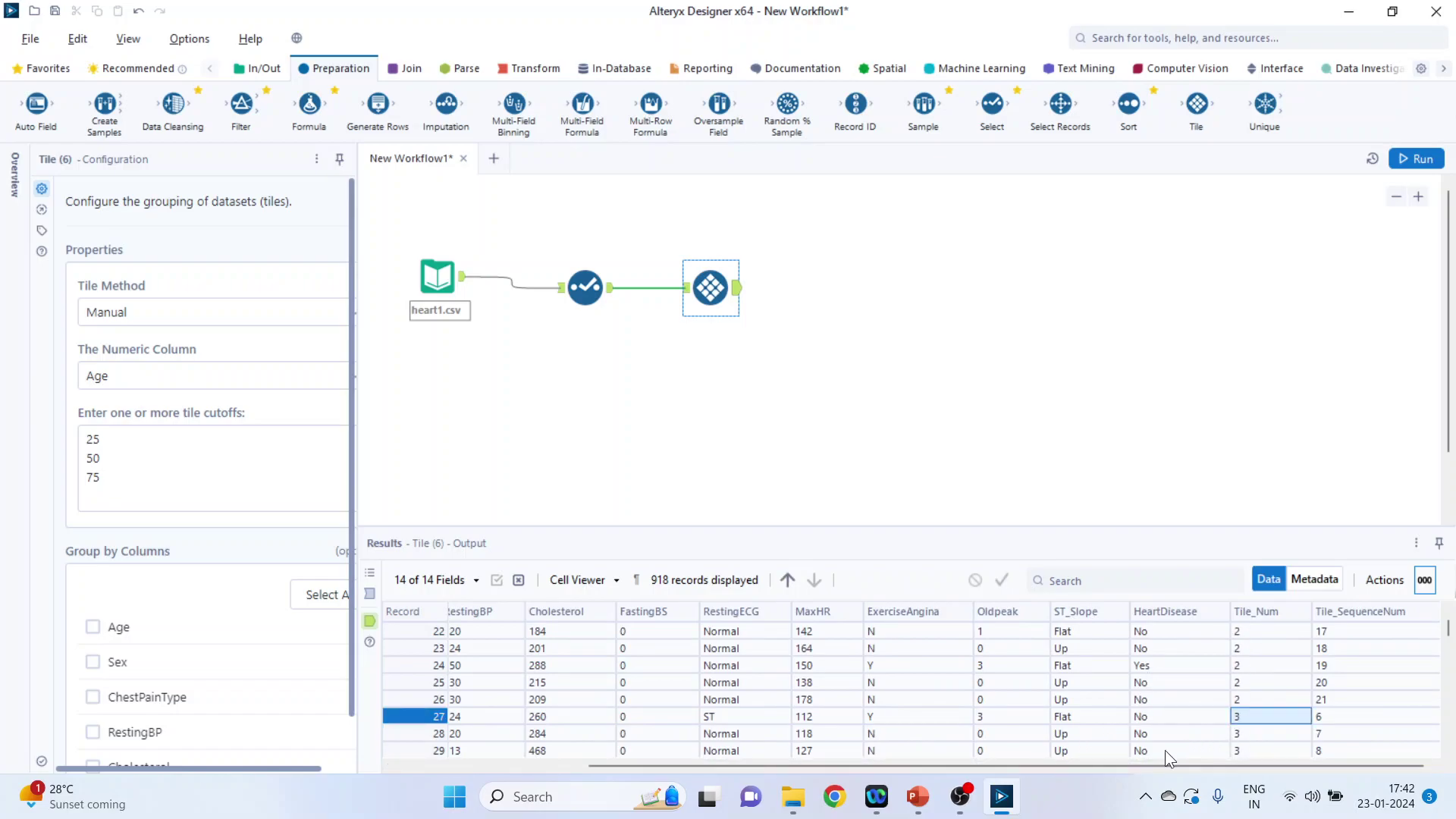
pyautogui.moveTo(1090, 767); pyautogui.dragTo(893, 775)
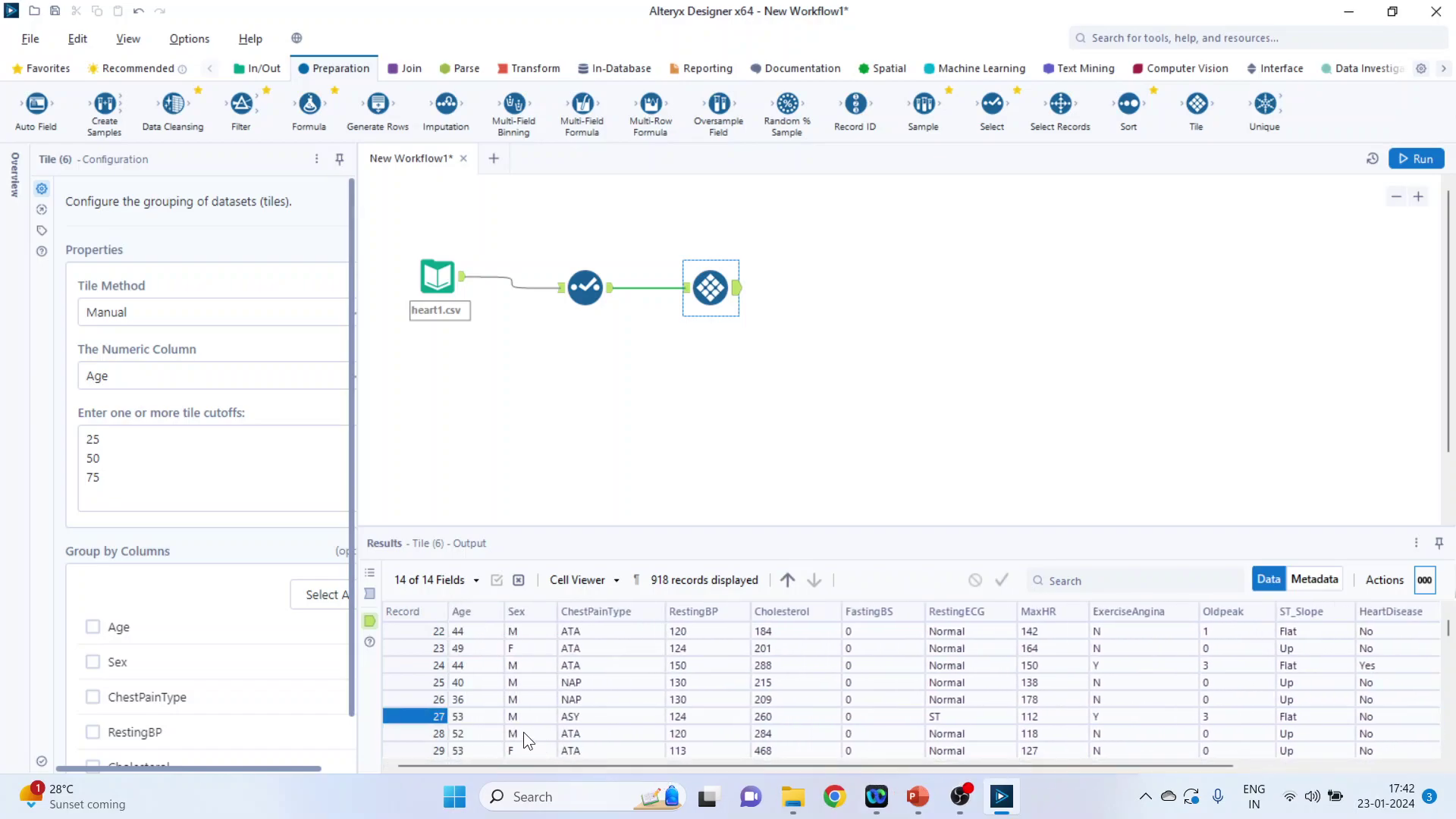
pyautogui.click(474, 716)
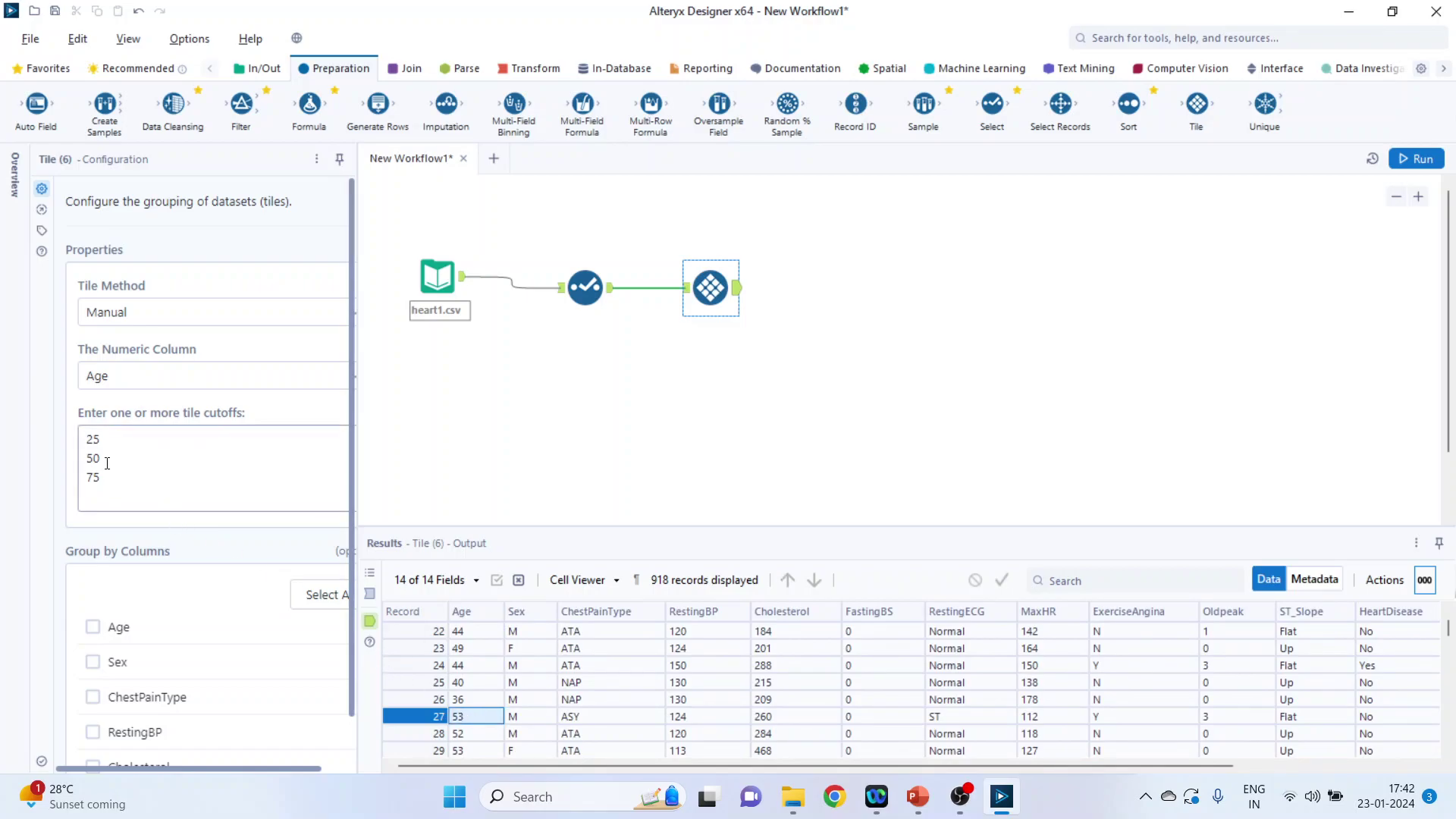
# - Regroup the Age tiles by Sex, rerun, and review Tile_Num and Tile_SequenceNum in the output
pyautogui.click(89, 664)
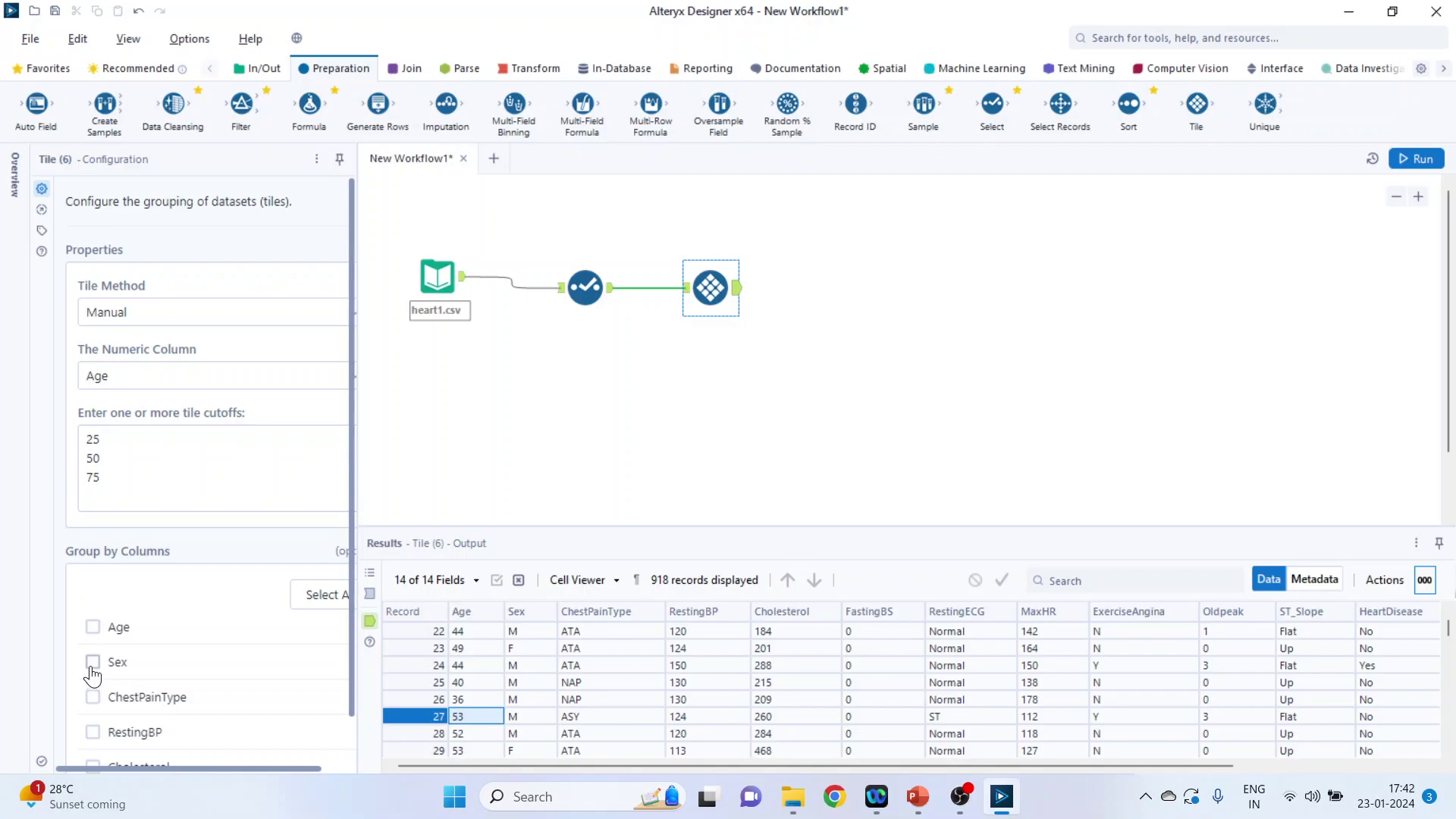
pyautogui.click(1416, 161)
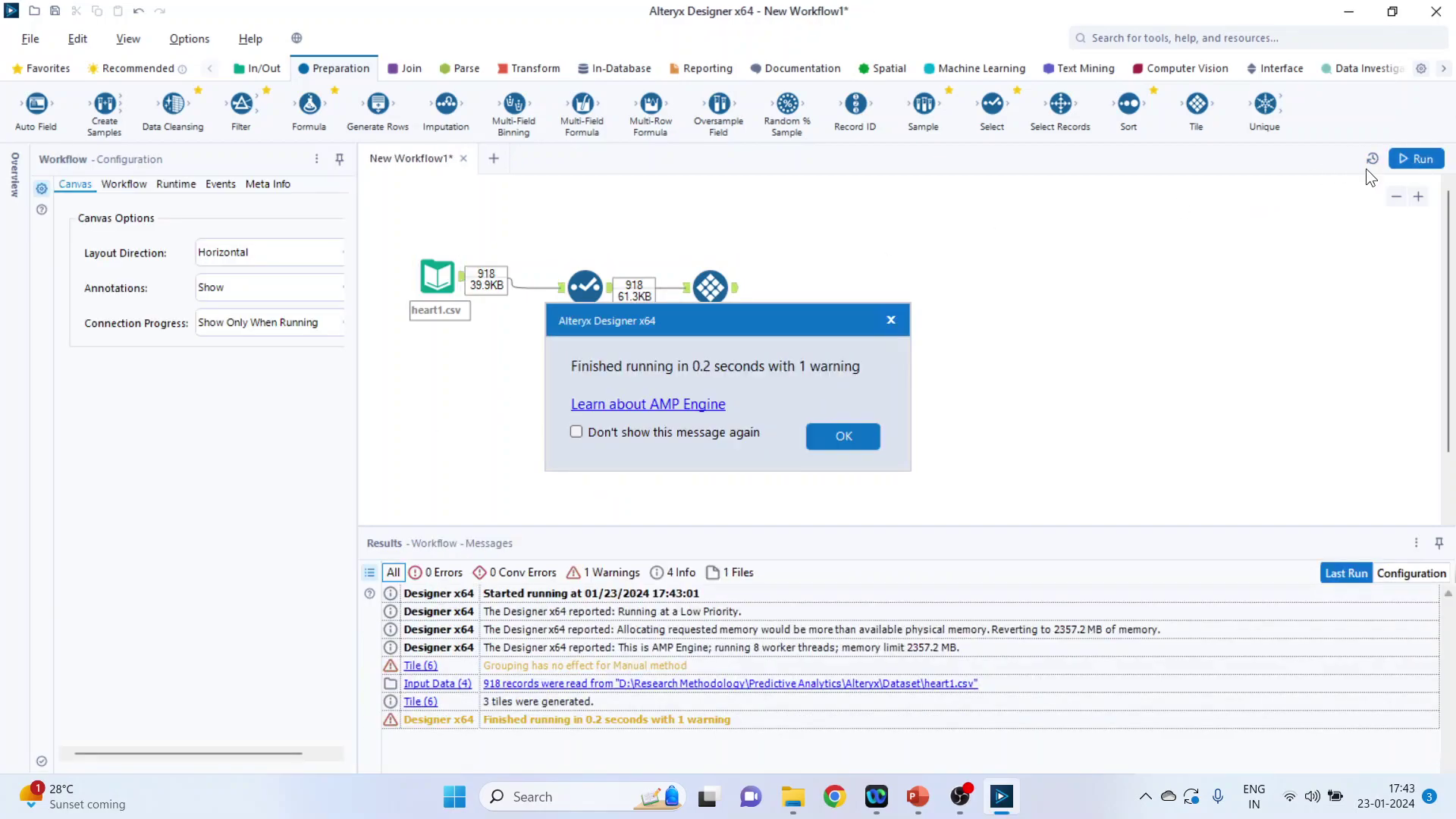
pyautogui.click(842, 436)
pyautogui.click(733, 288)
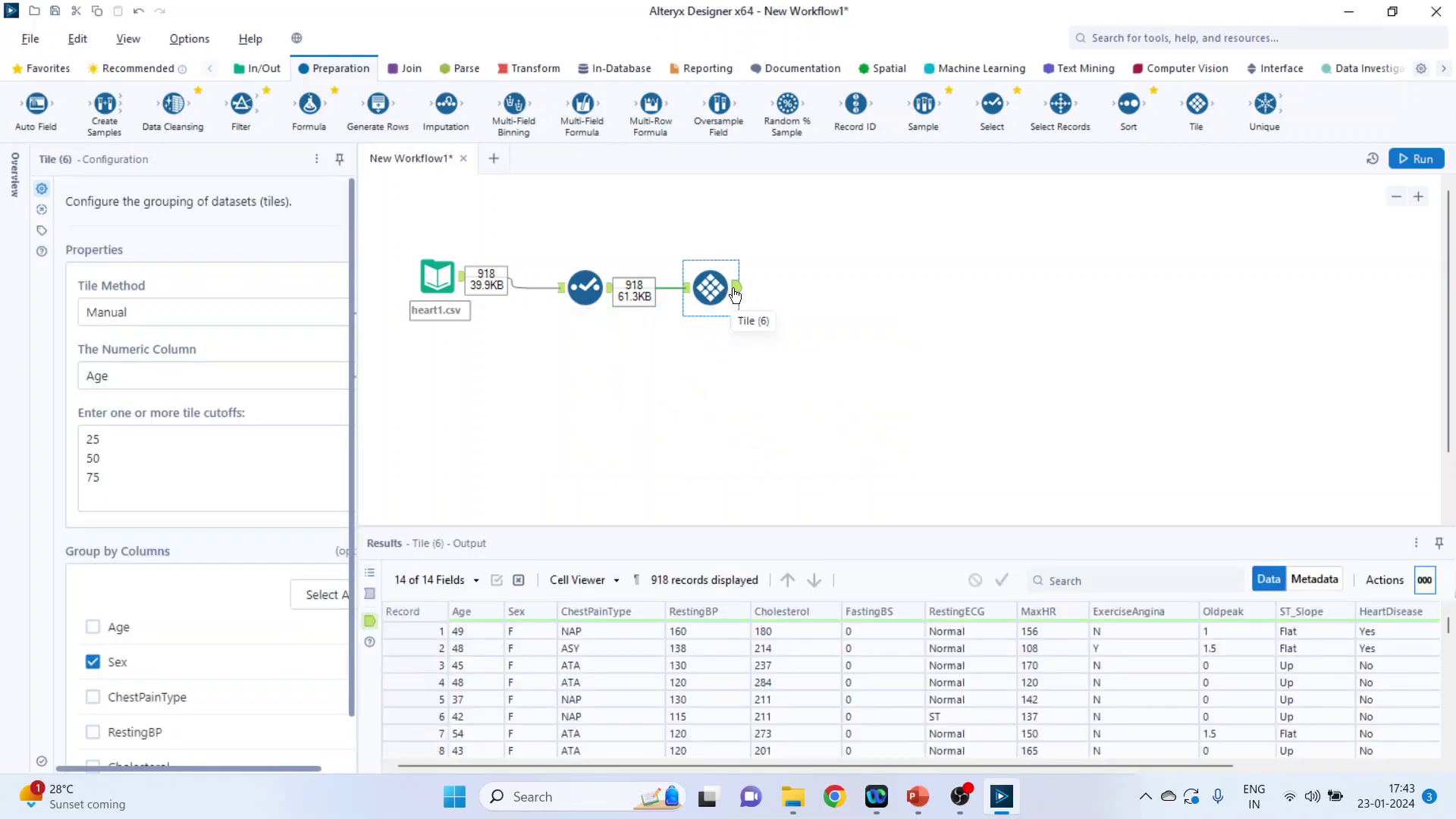
pyautogui.moveTo(1020, 765); pyautogui.dragTo(1225, 756)
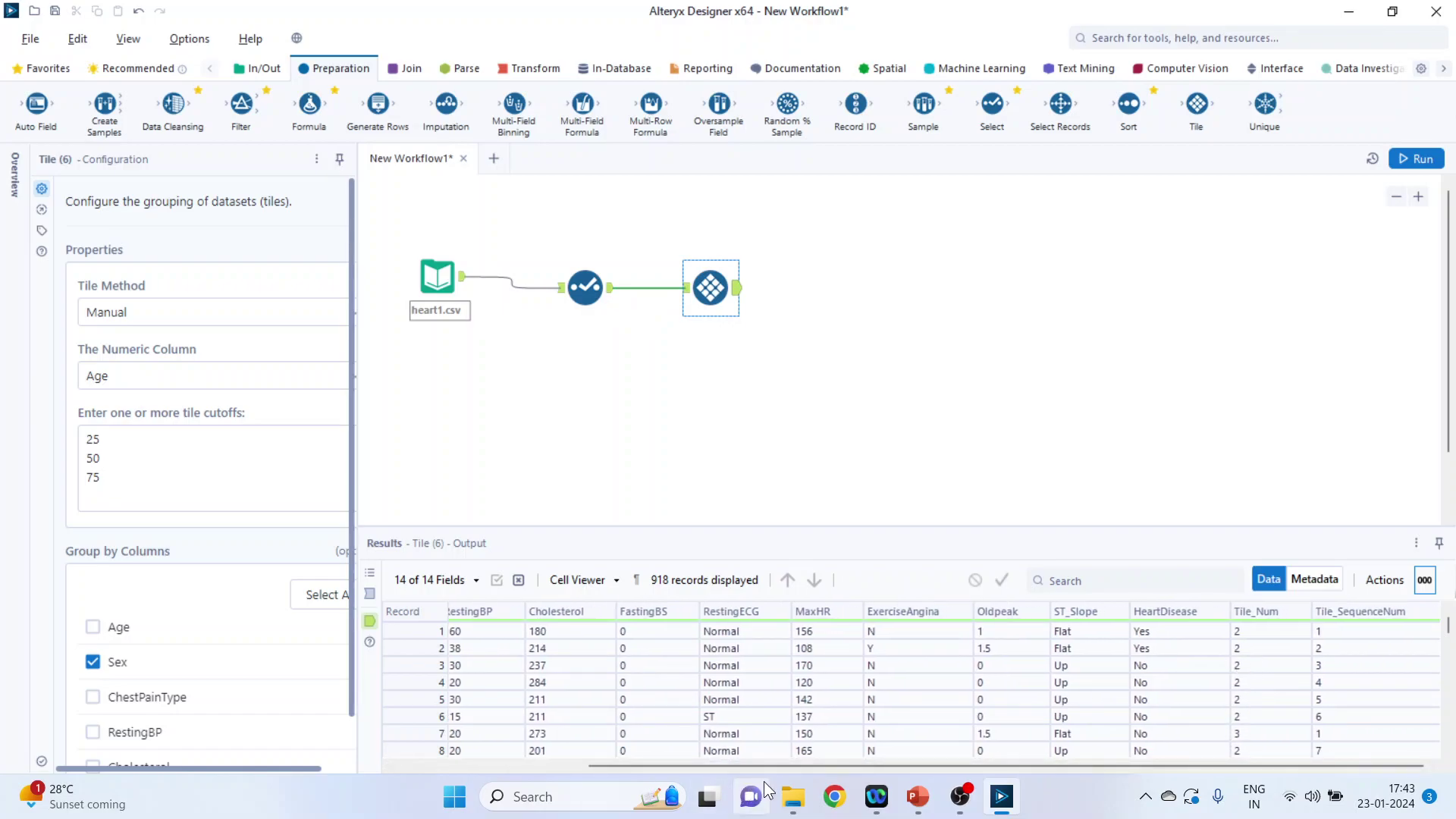
pyautogui.moveTo(793, 766); pyautogui.dragTo(630, 761)
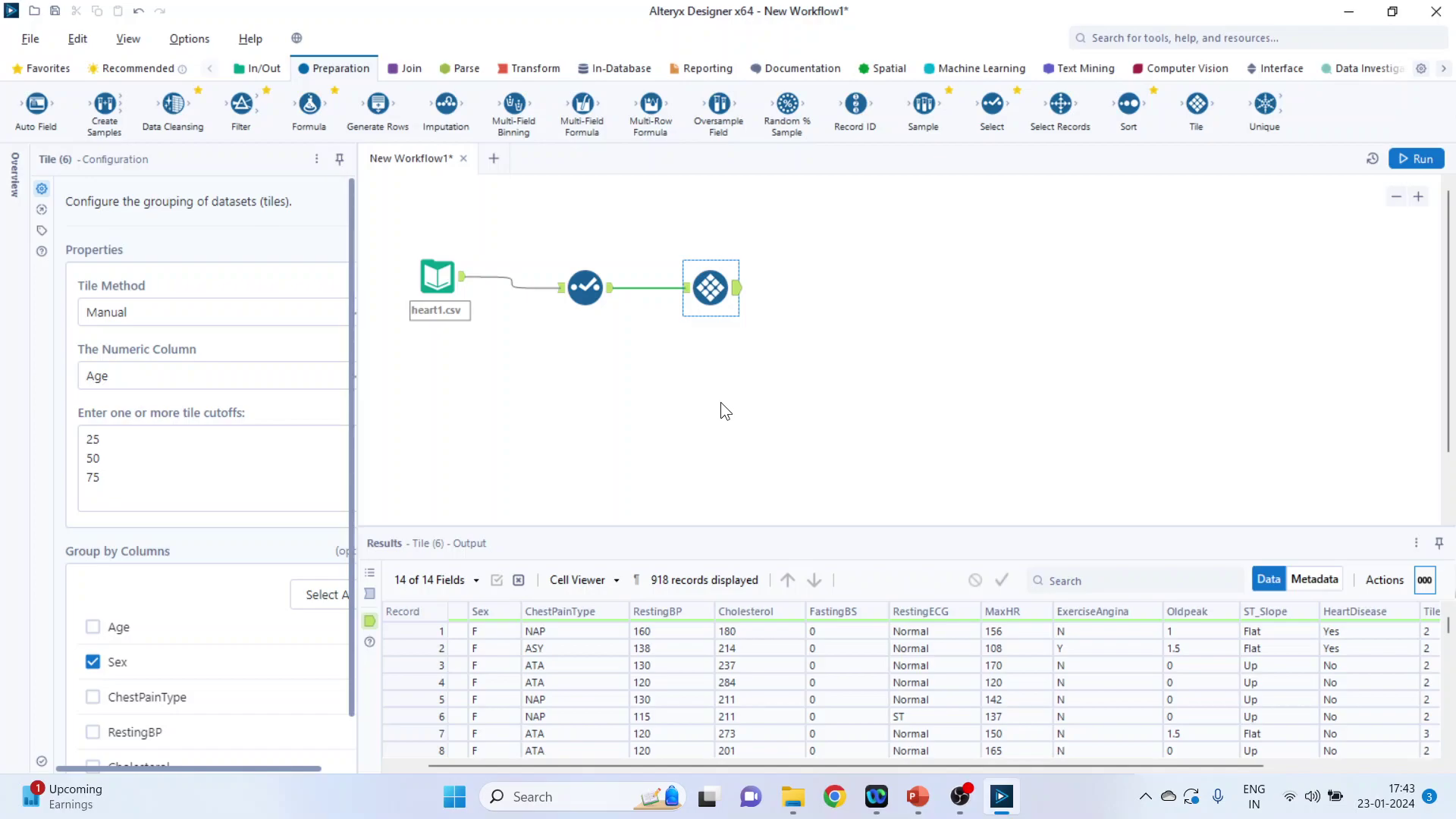
# - Delete the Select and Tile tools from the workflow
pyautogui.click(588, 288)
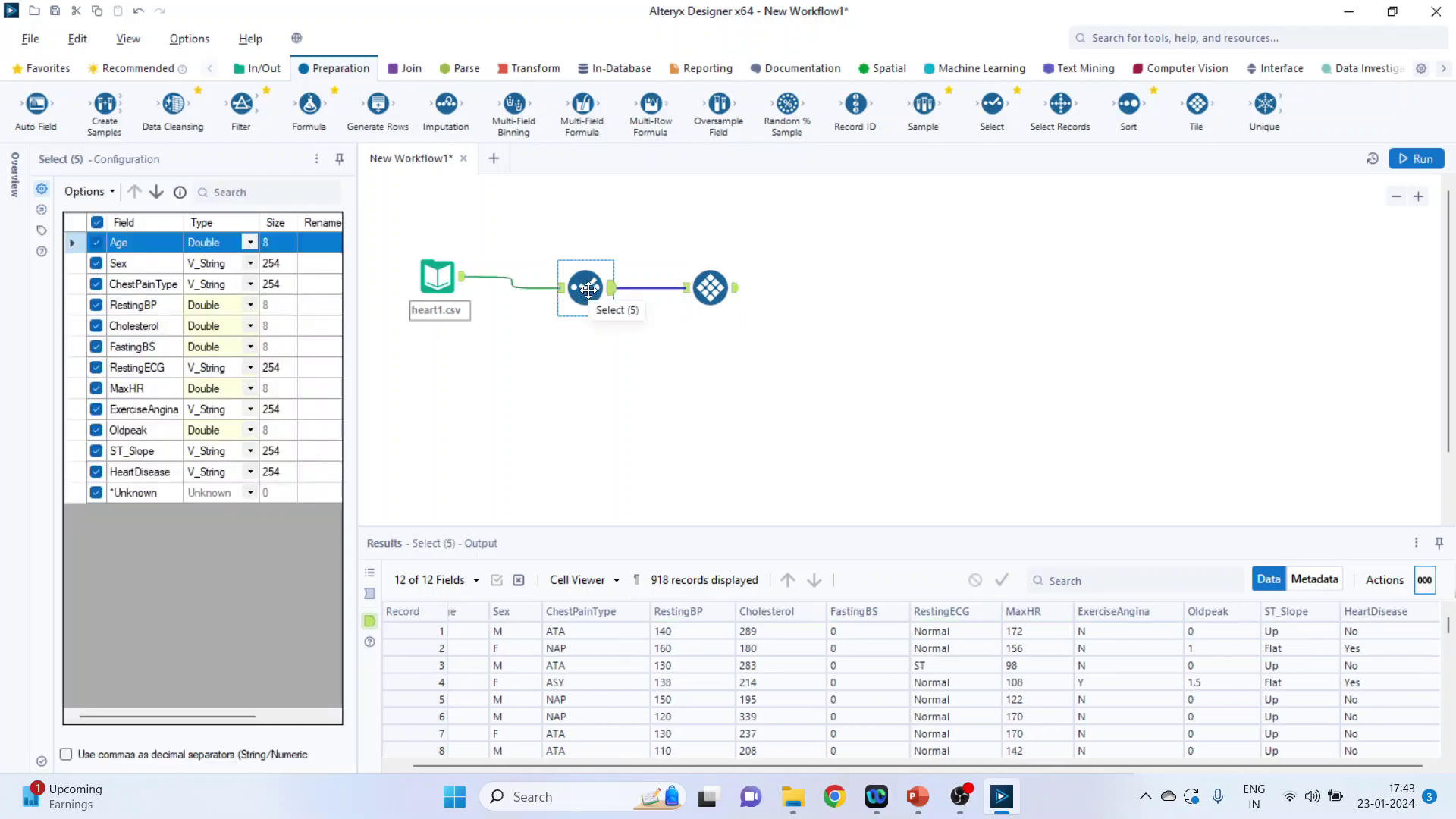
pyautogui.press('Delete')
pyautogui.click(713, 290)
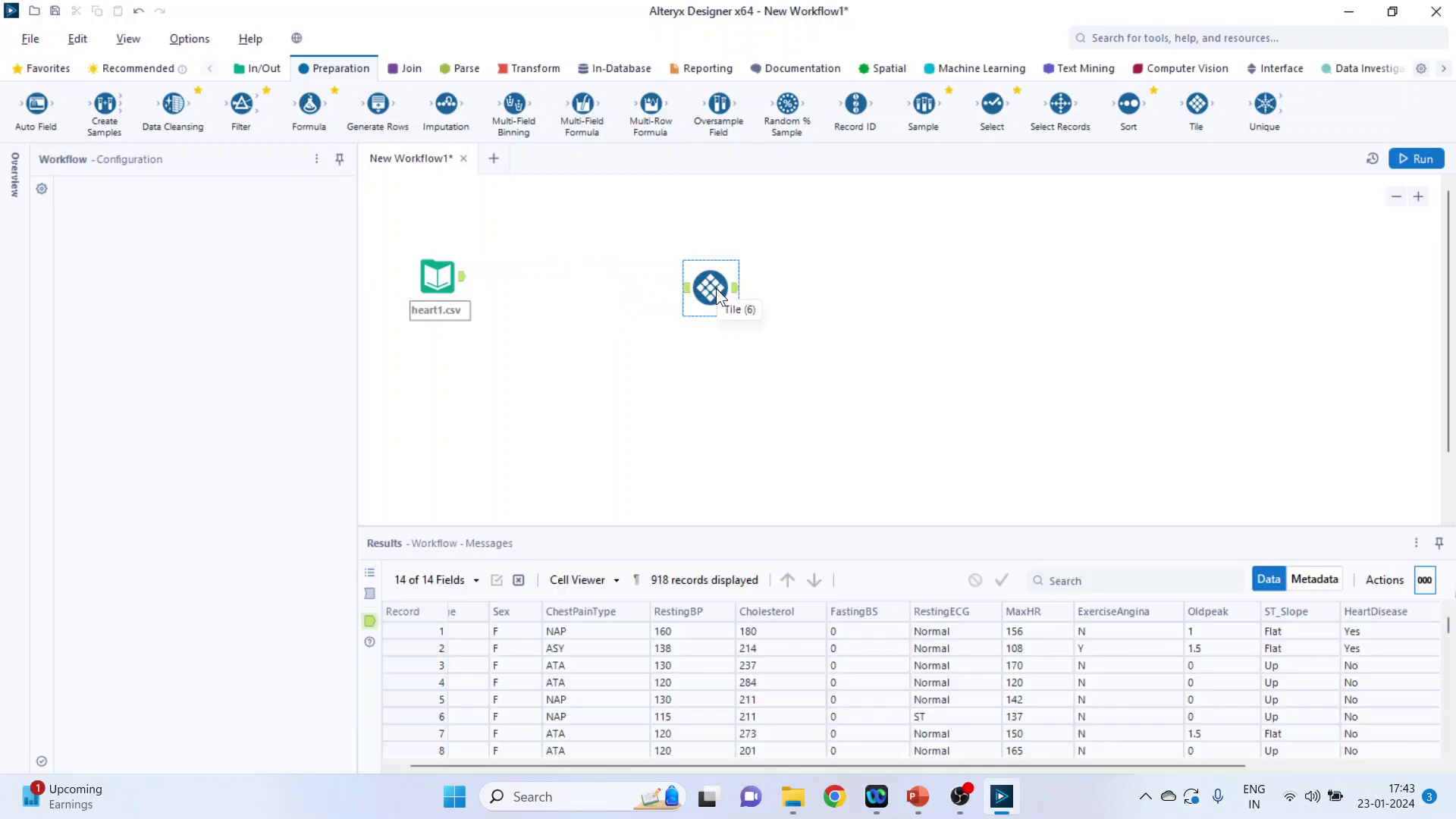
pyautogui.press('Delete')
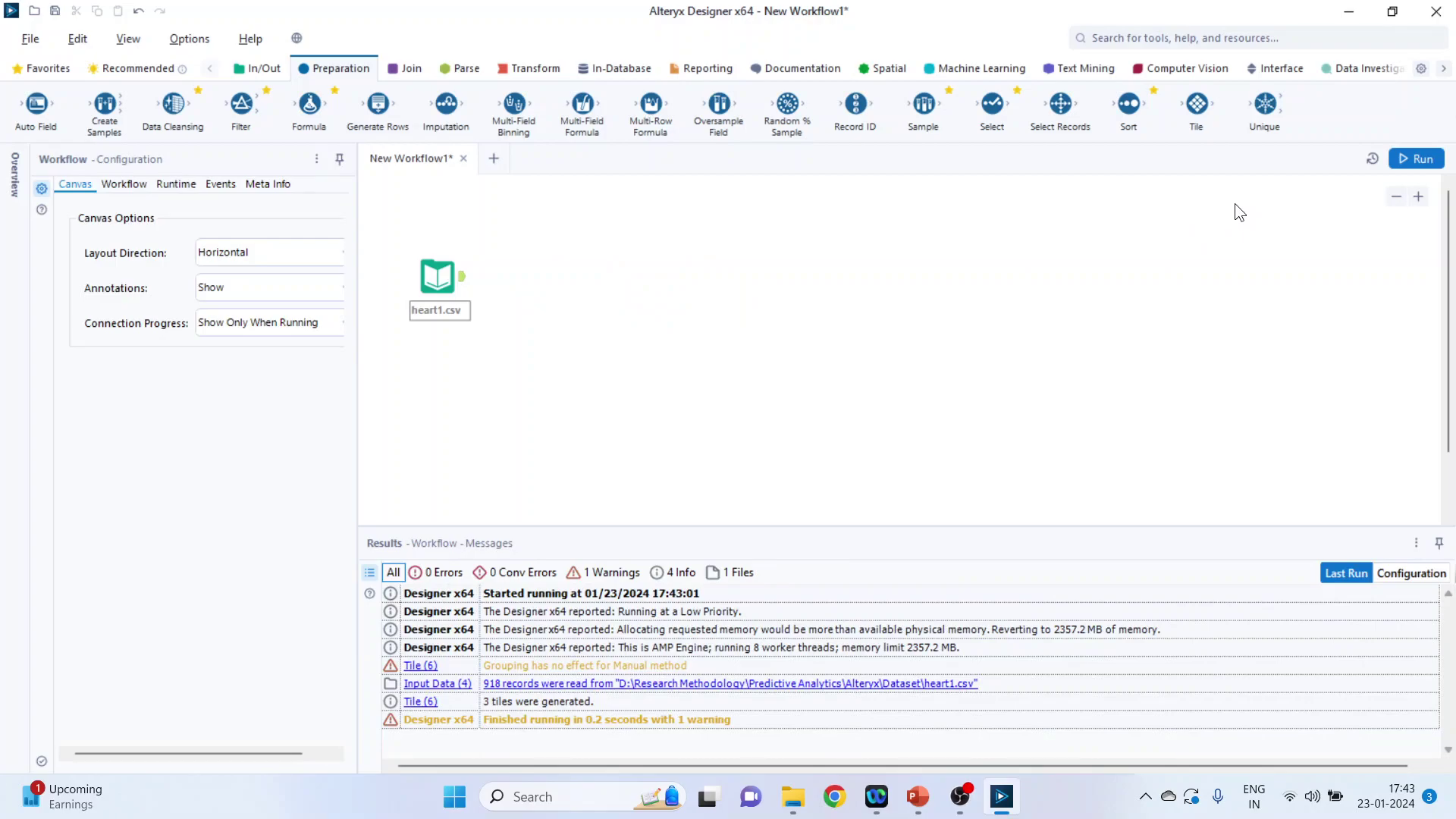
# - Add a Sort on ChestPainType ascending after heart1.csv, followed by a new Tile tool
pyautogui.moveTo(1128, 104); pyautogui.dragTo(551, 276)
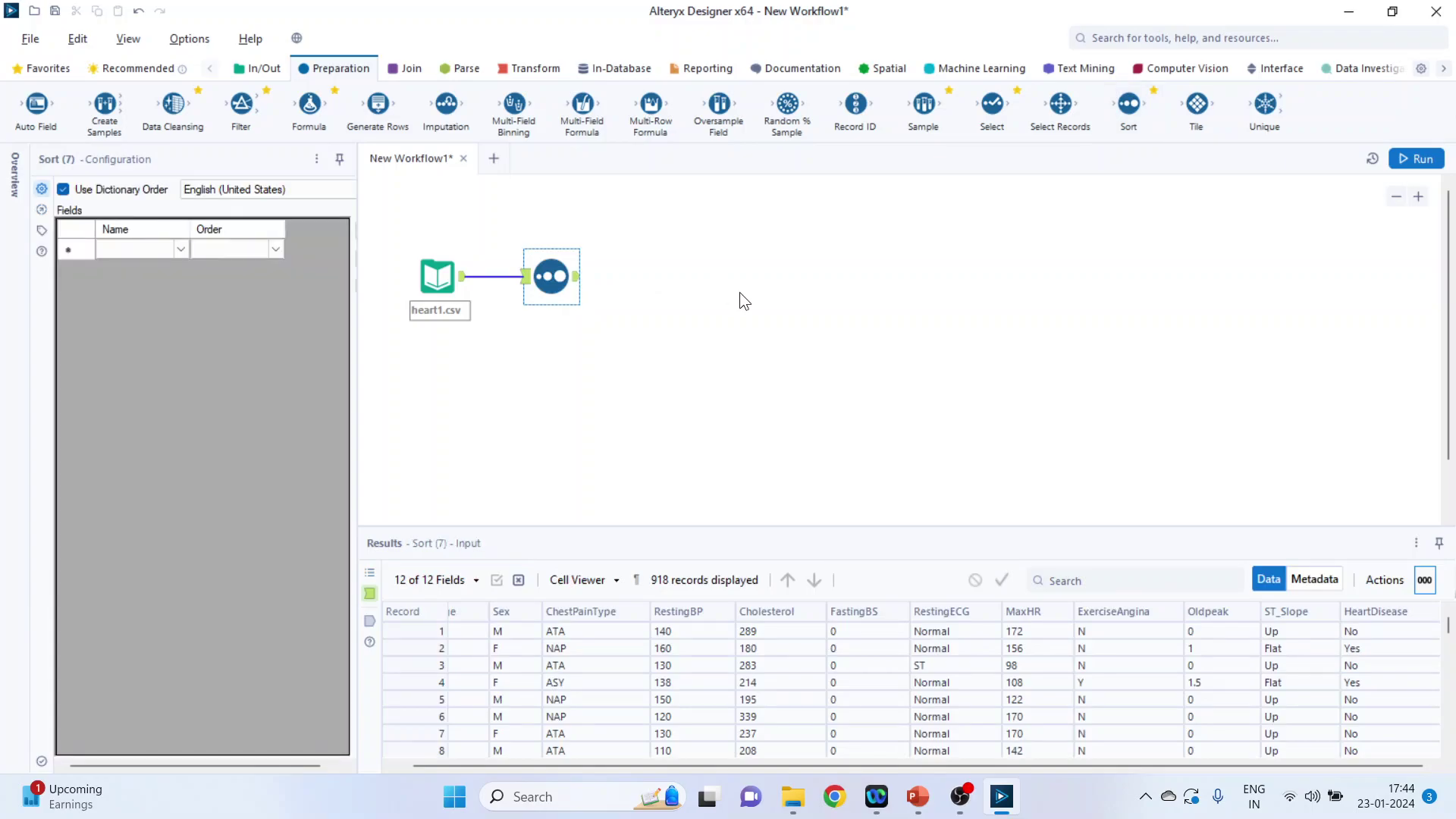
pyautogui.click(176, 247)
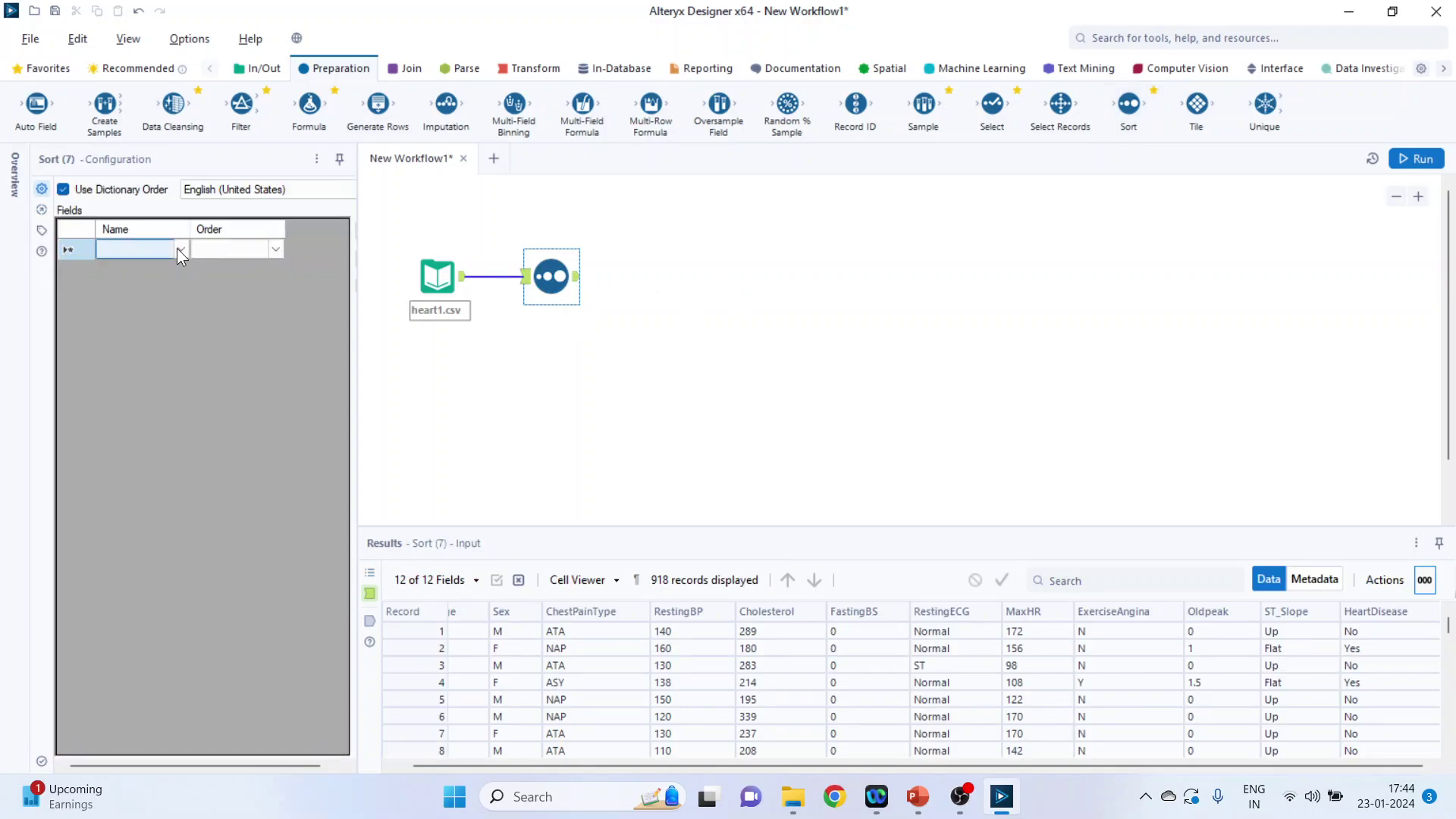
pyautogui.click(176, 248)
pyautogui.click(176, 288)
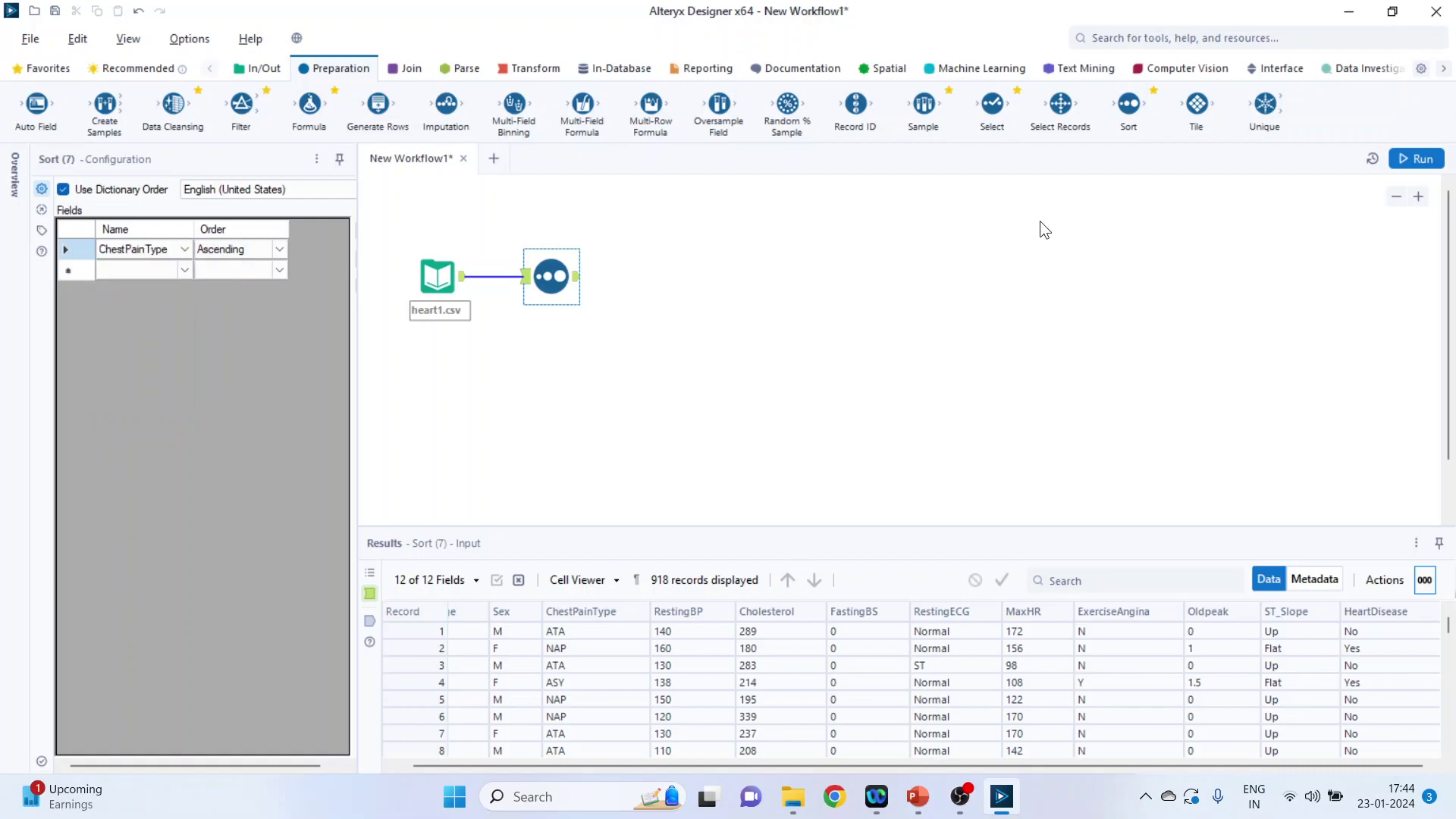
pyautogui.moveTo(1196, 104); pyautogui.dragTo(687, 278)
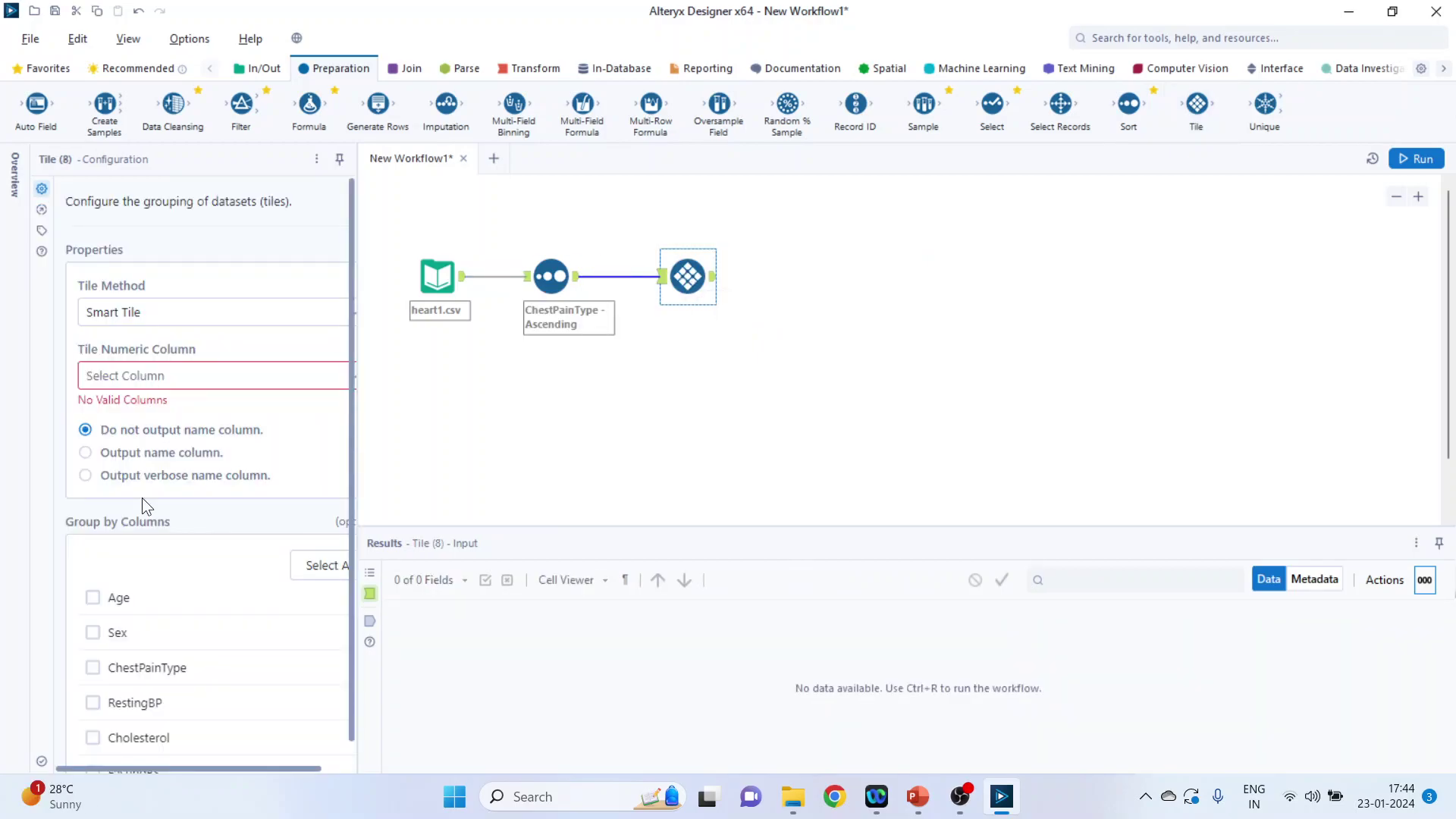
# - Tile by Unique Value on ChestPainType, run the workflow and review the 918 records
pyautogui.click(198, 320)
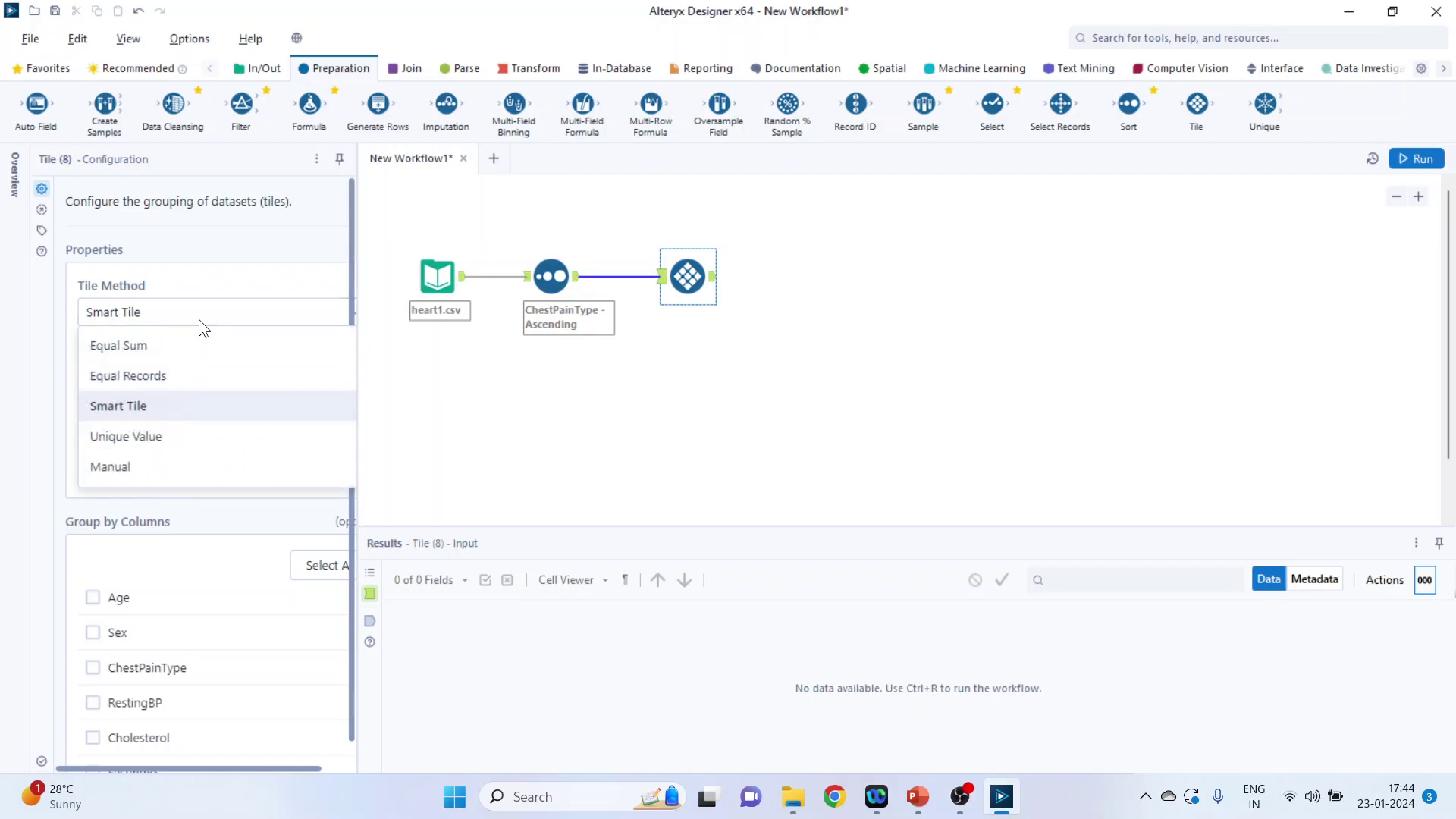
pyautogui.click(197, 435)
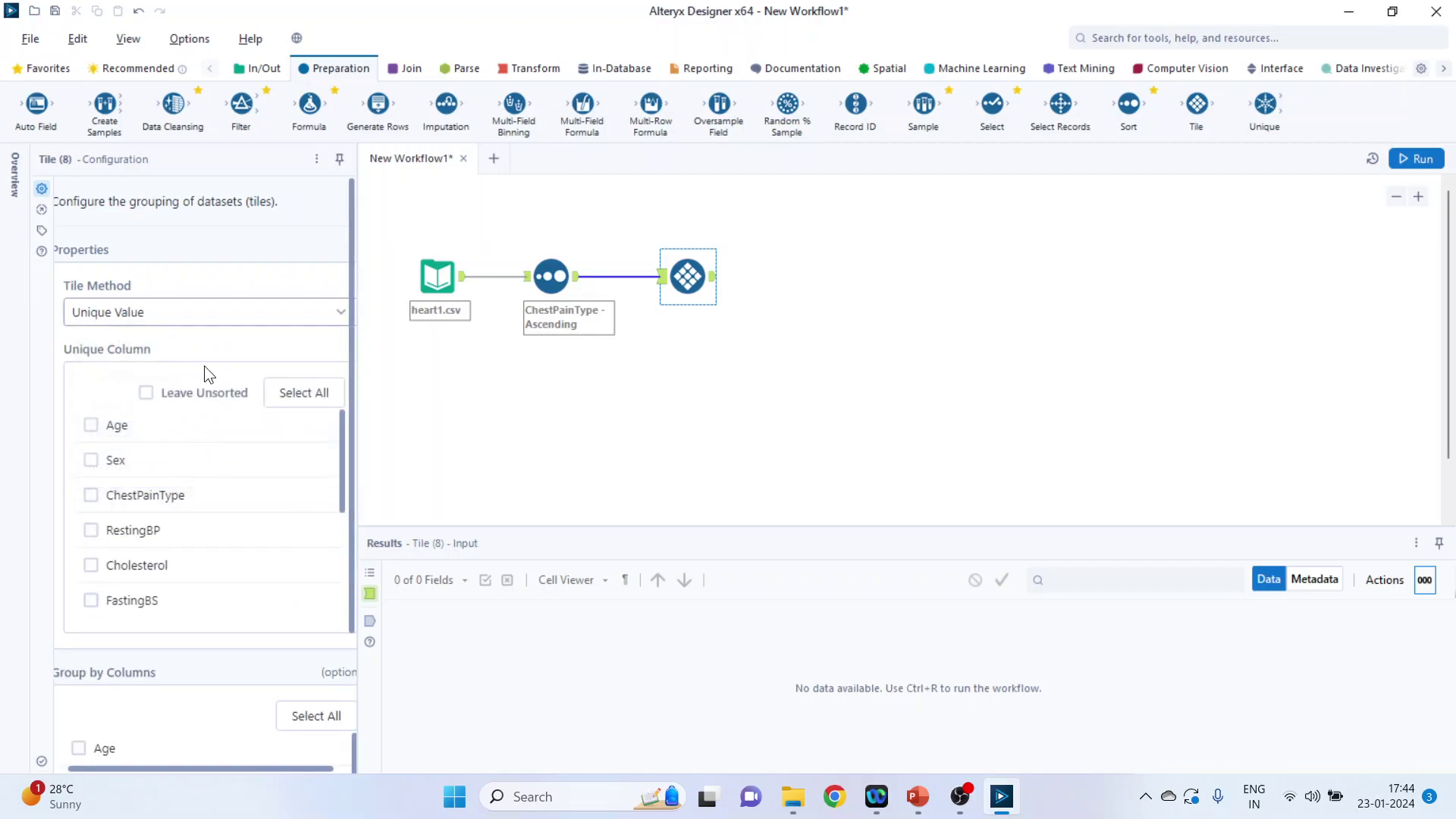
pyautogui.click(91, 497)
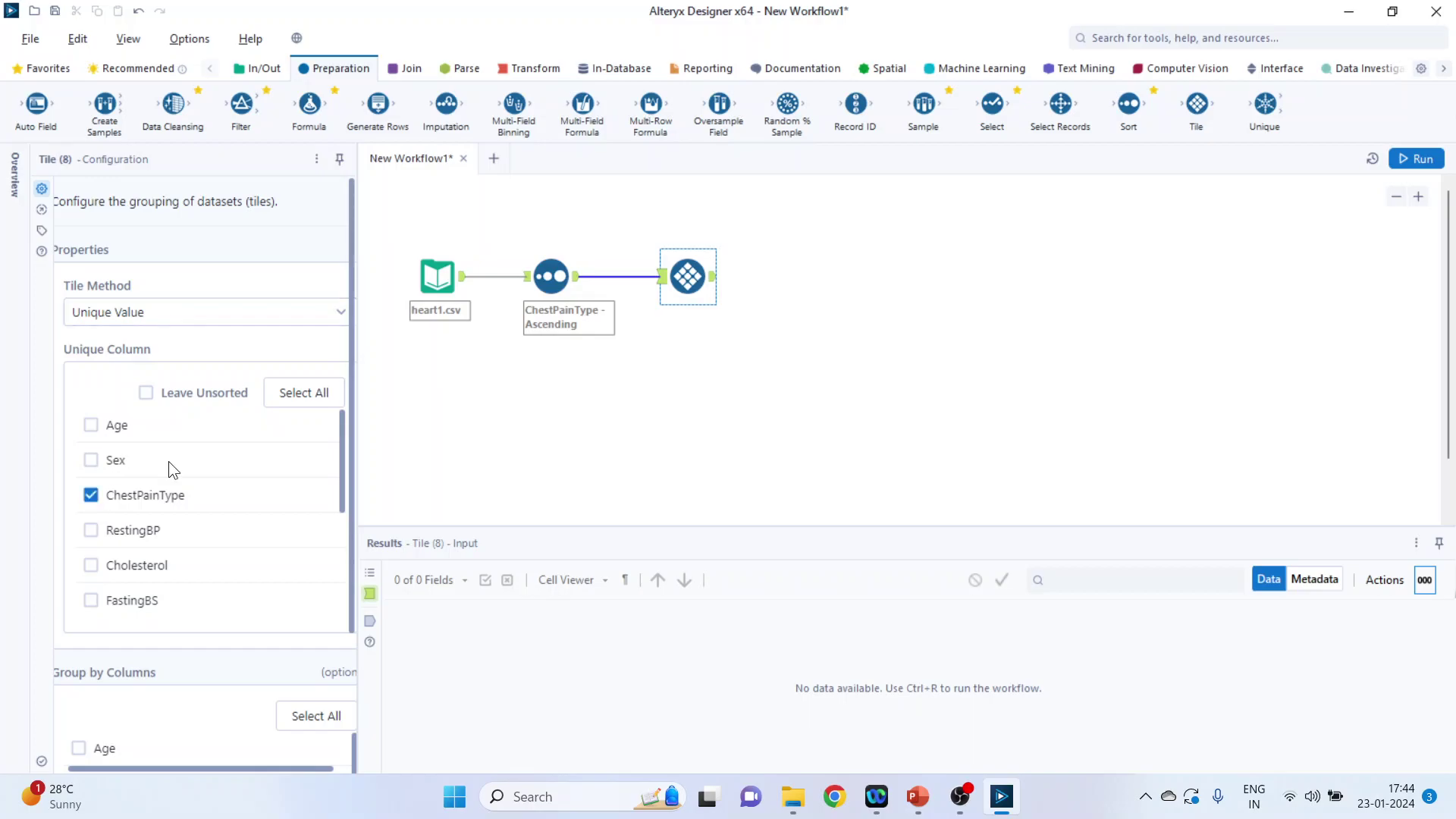
pyautogui.click(1402, 159)
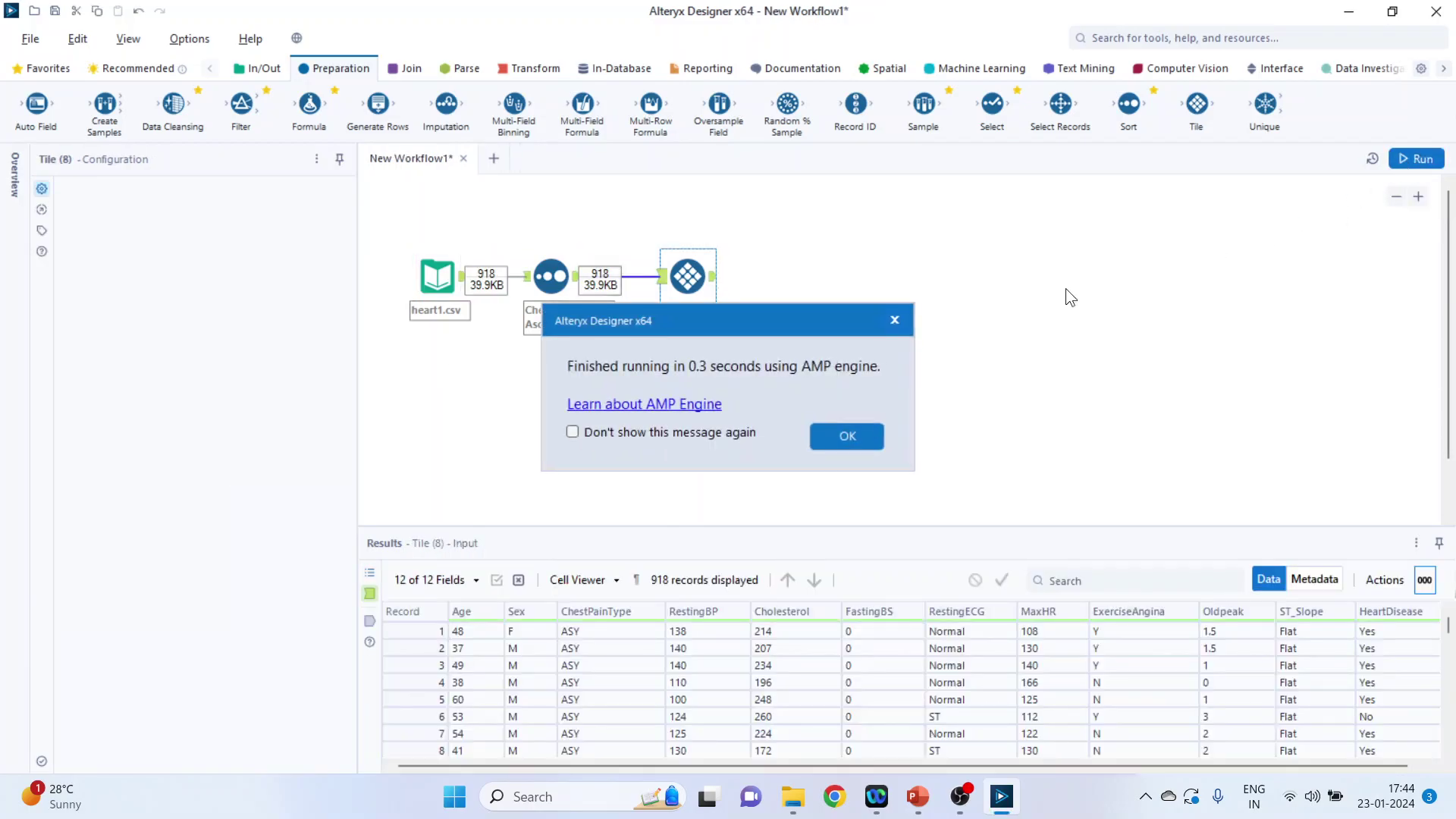
pyautogui.click(847, 437)
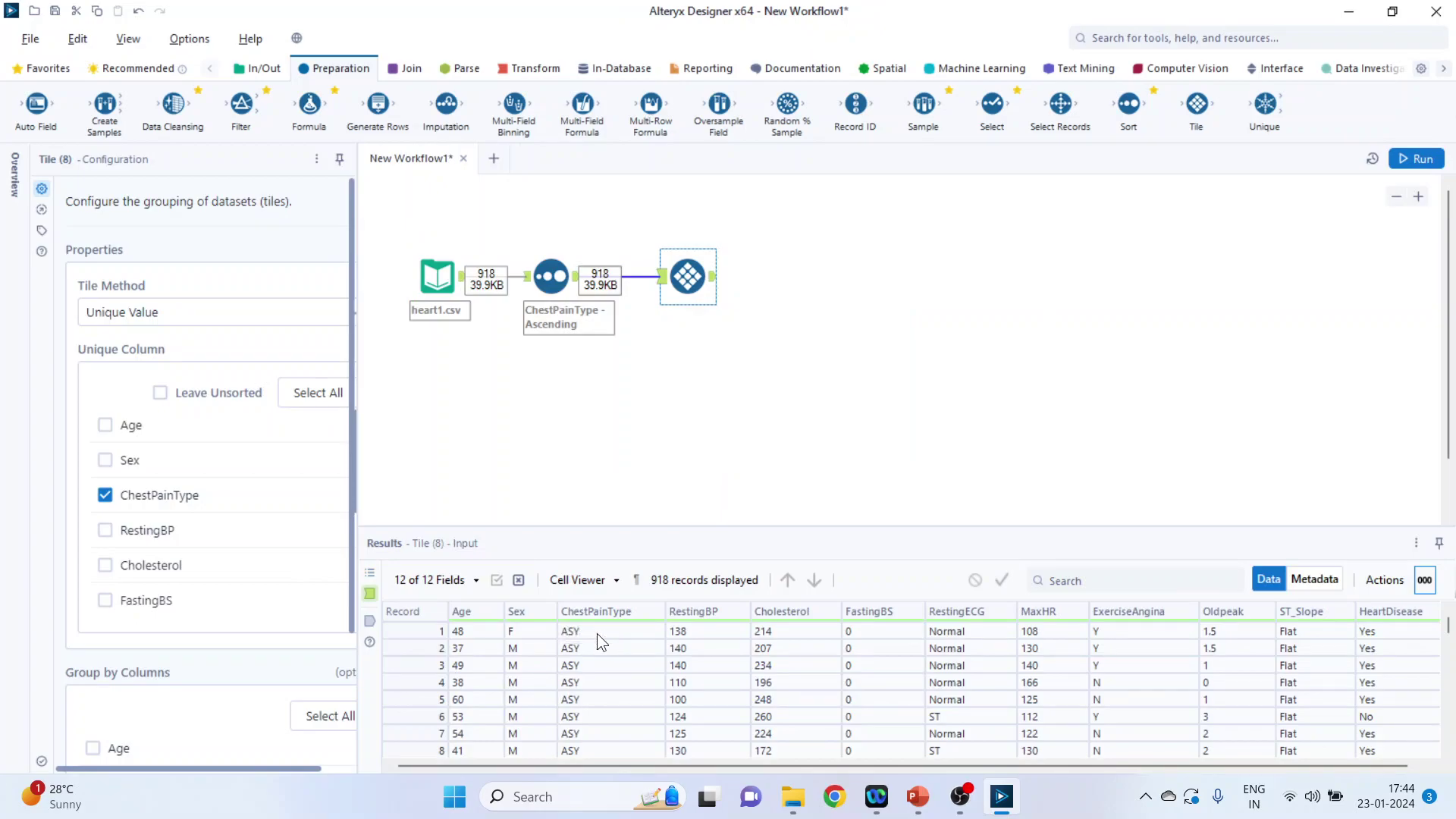
pyautogui.moveTo(597, 632); pyautogui.dragTo(603, 740)
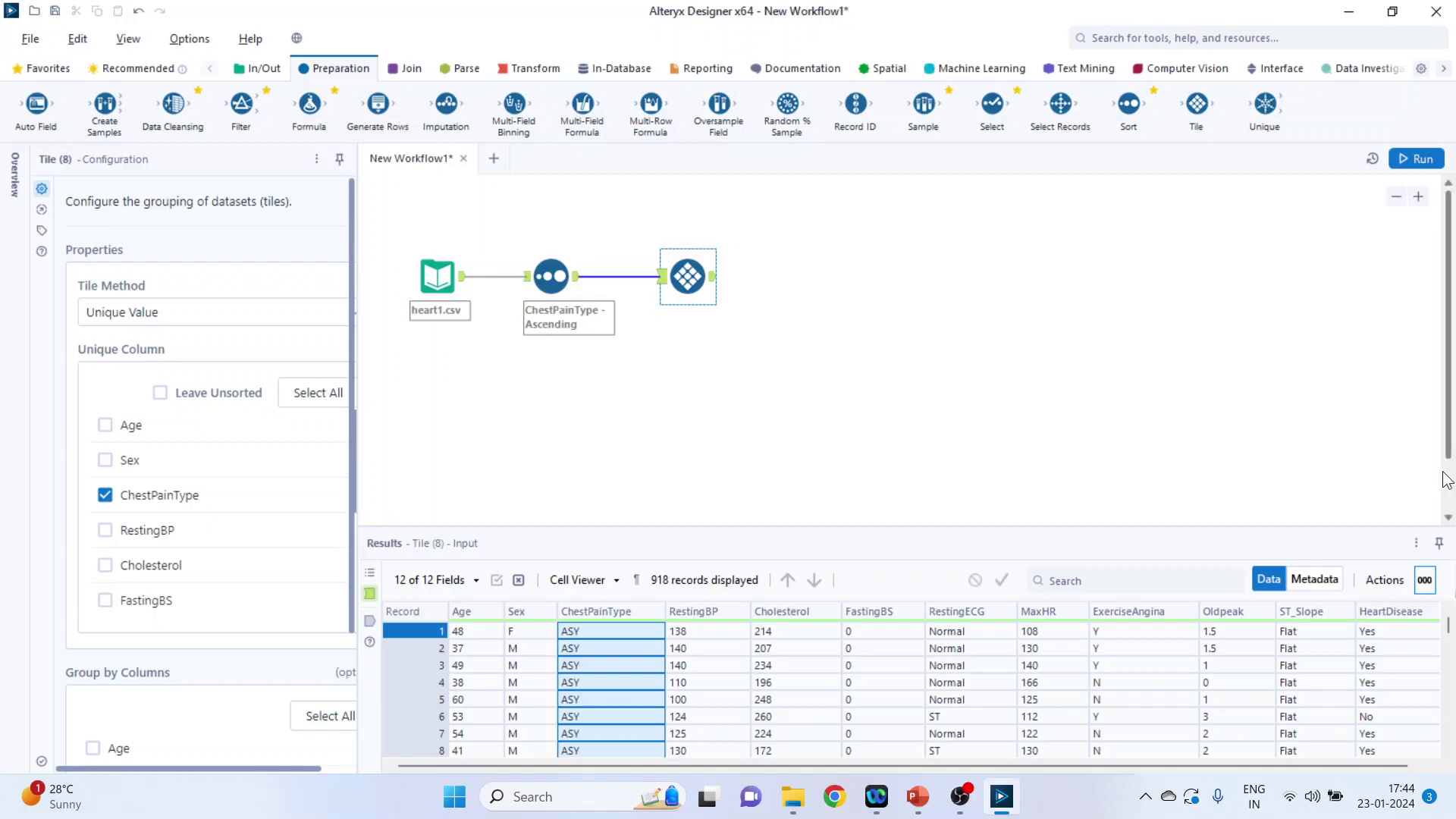
pyautogui.scroll(-1, 1448, 448)
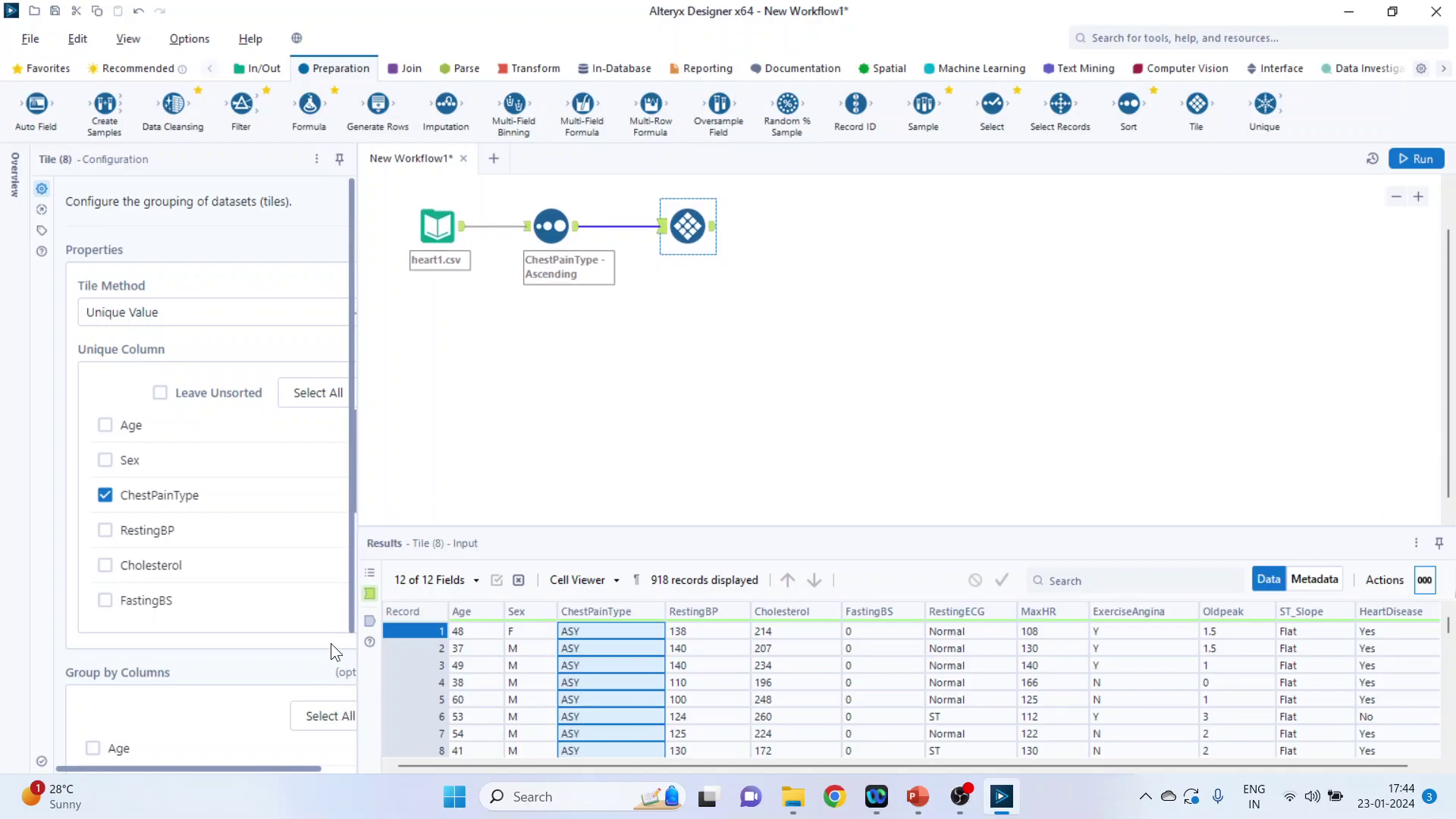
# - Group the Unique Value tiling by Sex, rerun, and browse the 918 tiled output records
pyautogui.moveTo(352, 593); pyautogui.dragTo(348, 688)
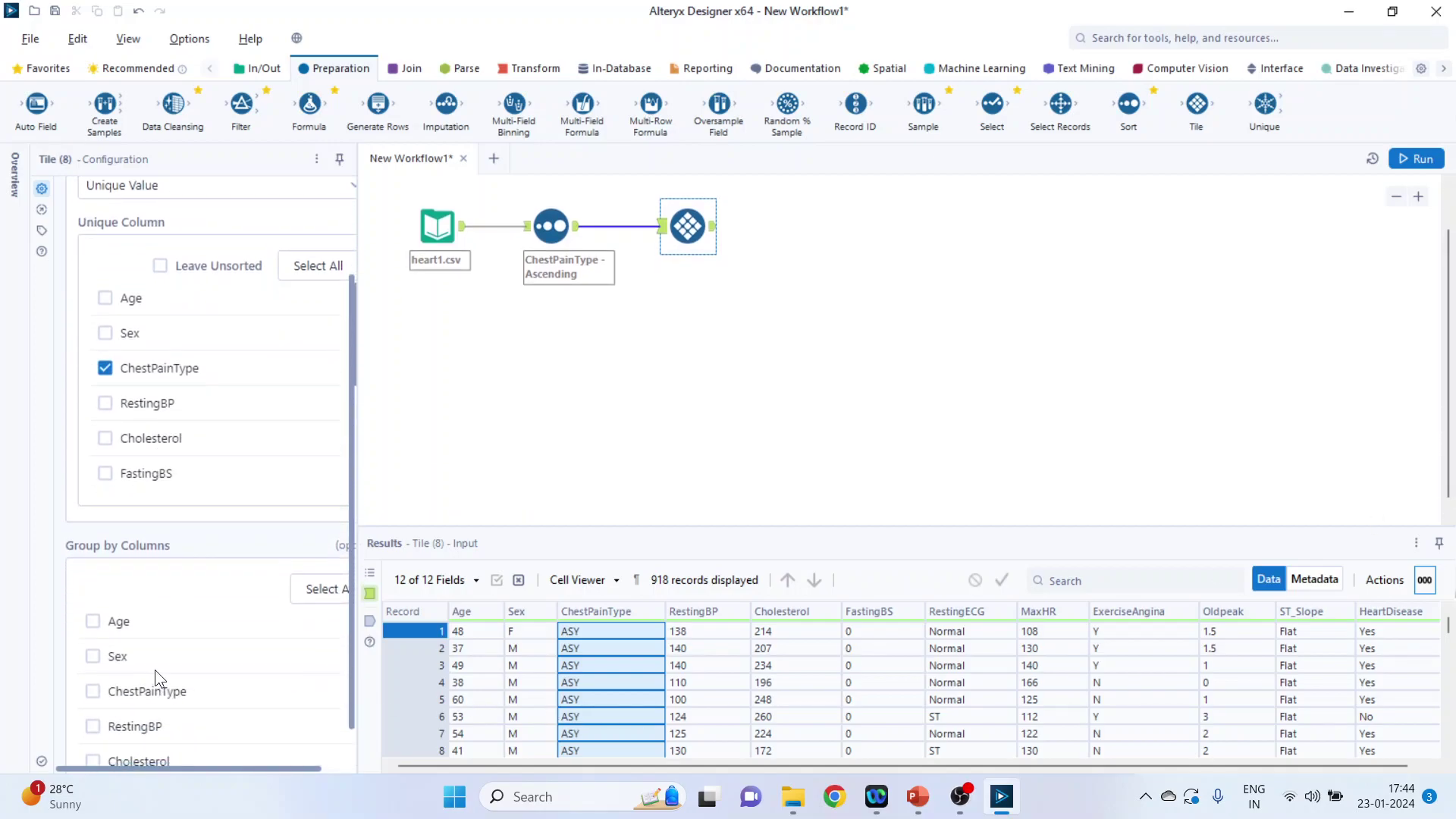
pyautogui.click(93, 657)
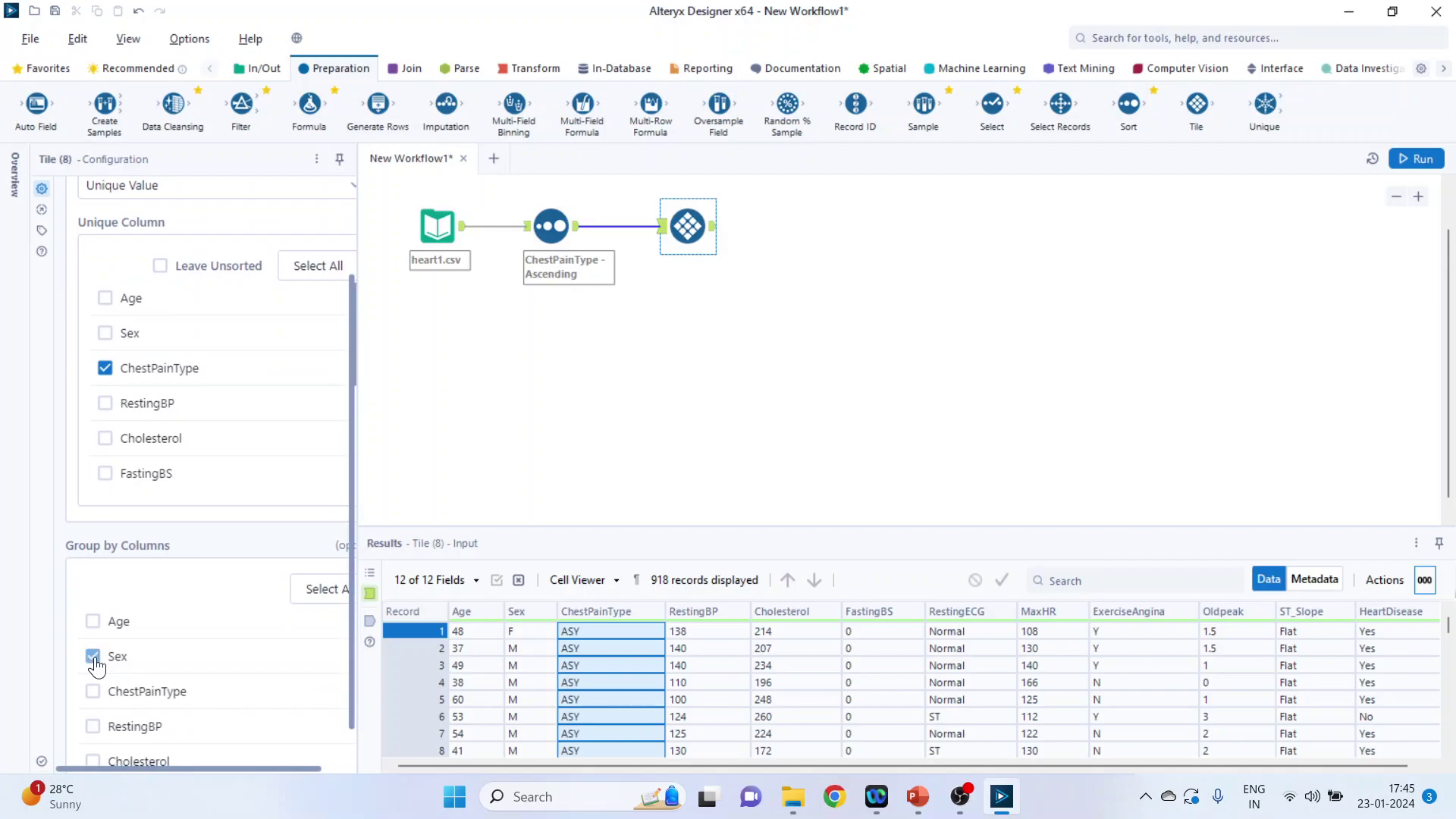
pyautogui.click(1411, 163)
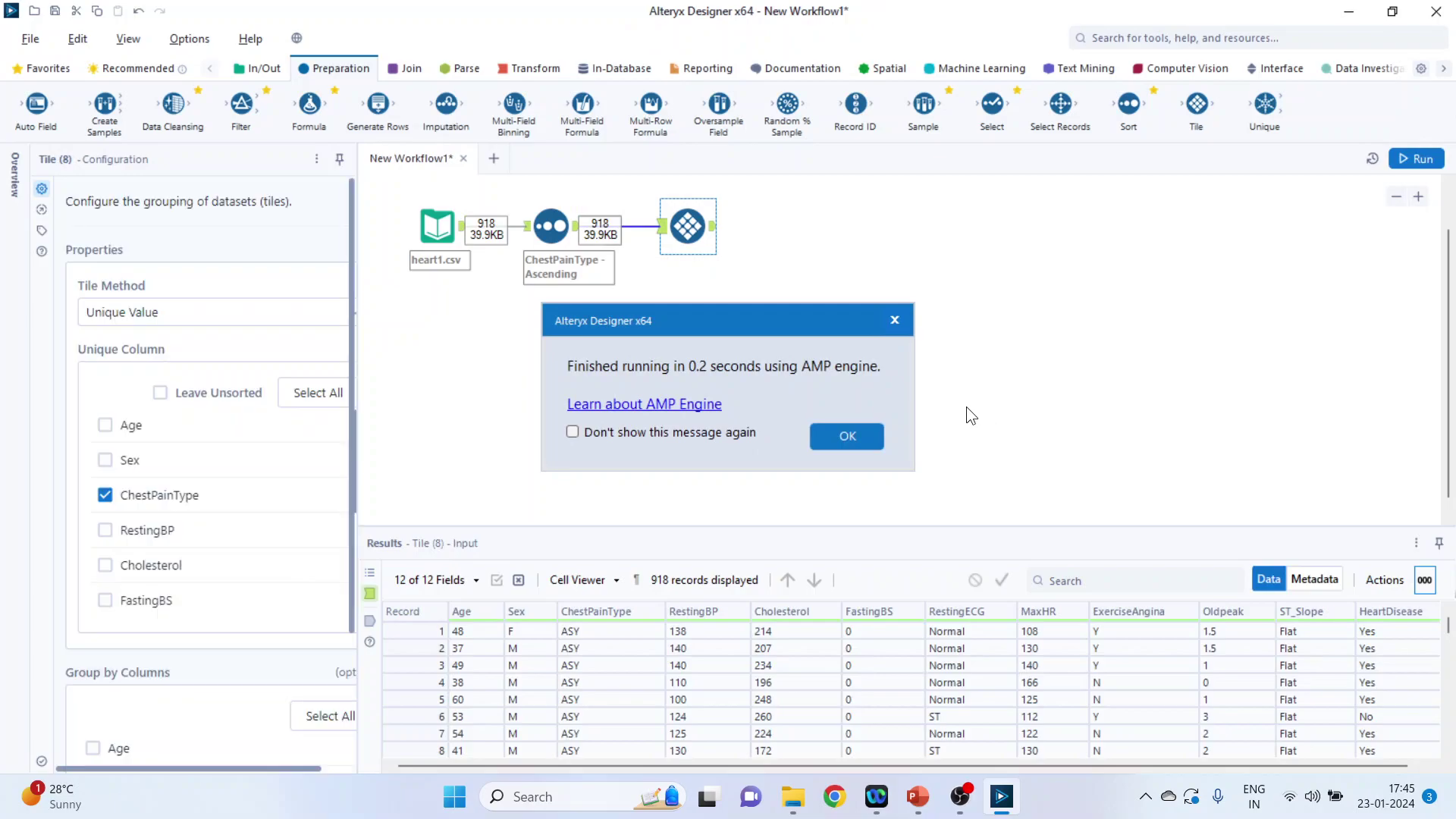
pyautogui.click(851, 439)
pyautogui.click(714, 231)
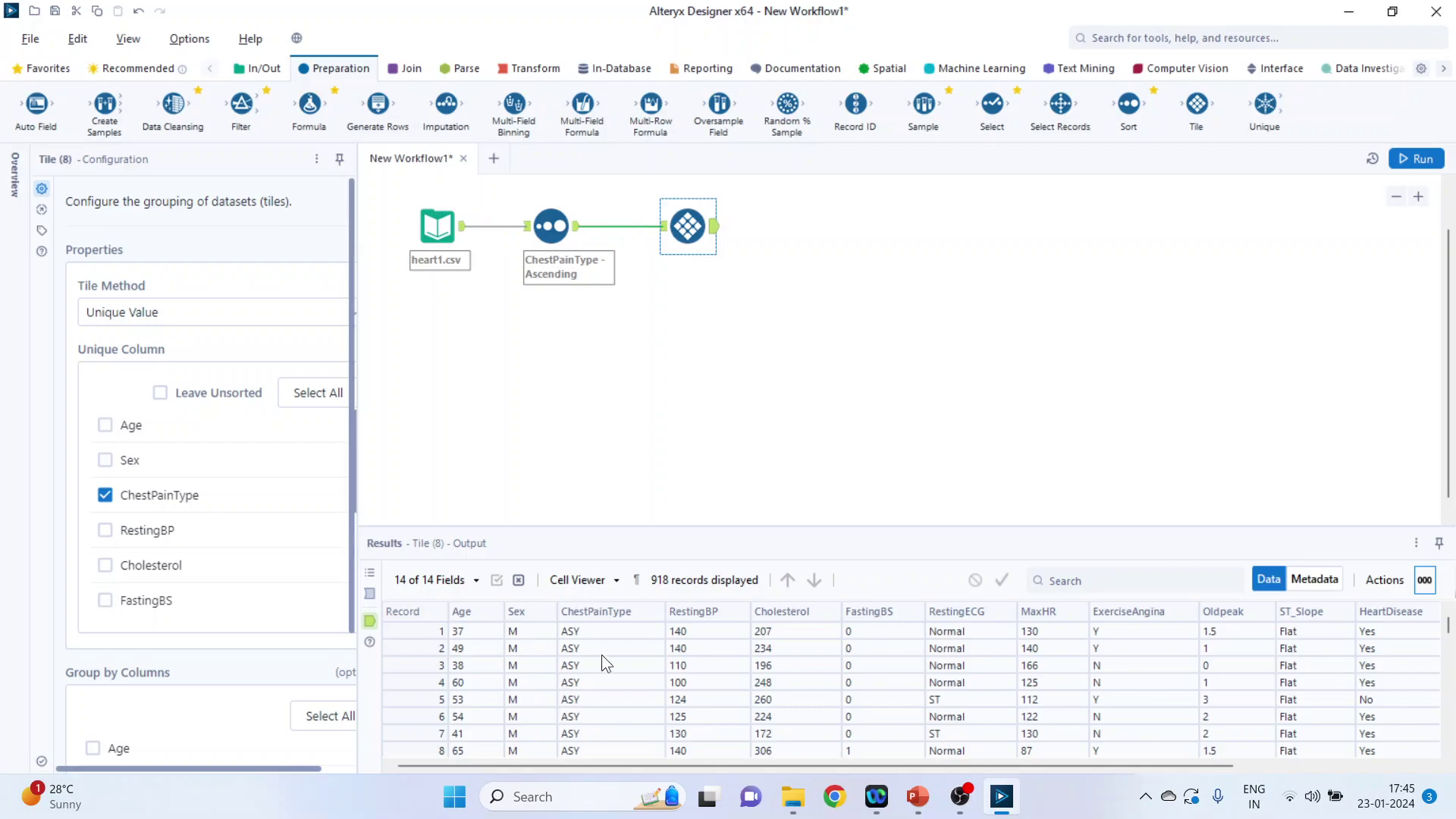
pyautogui.scroll(-7, 594, 703)
# - Switch to the 'youtube template' PowerPoint presentation from the taskbar
pyautogui.moveTo(917, 796)
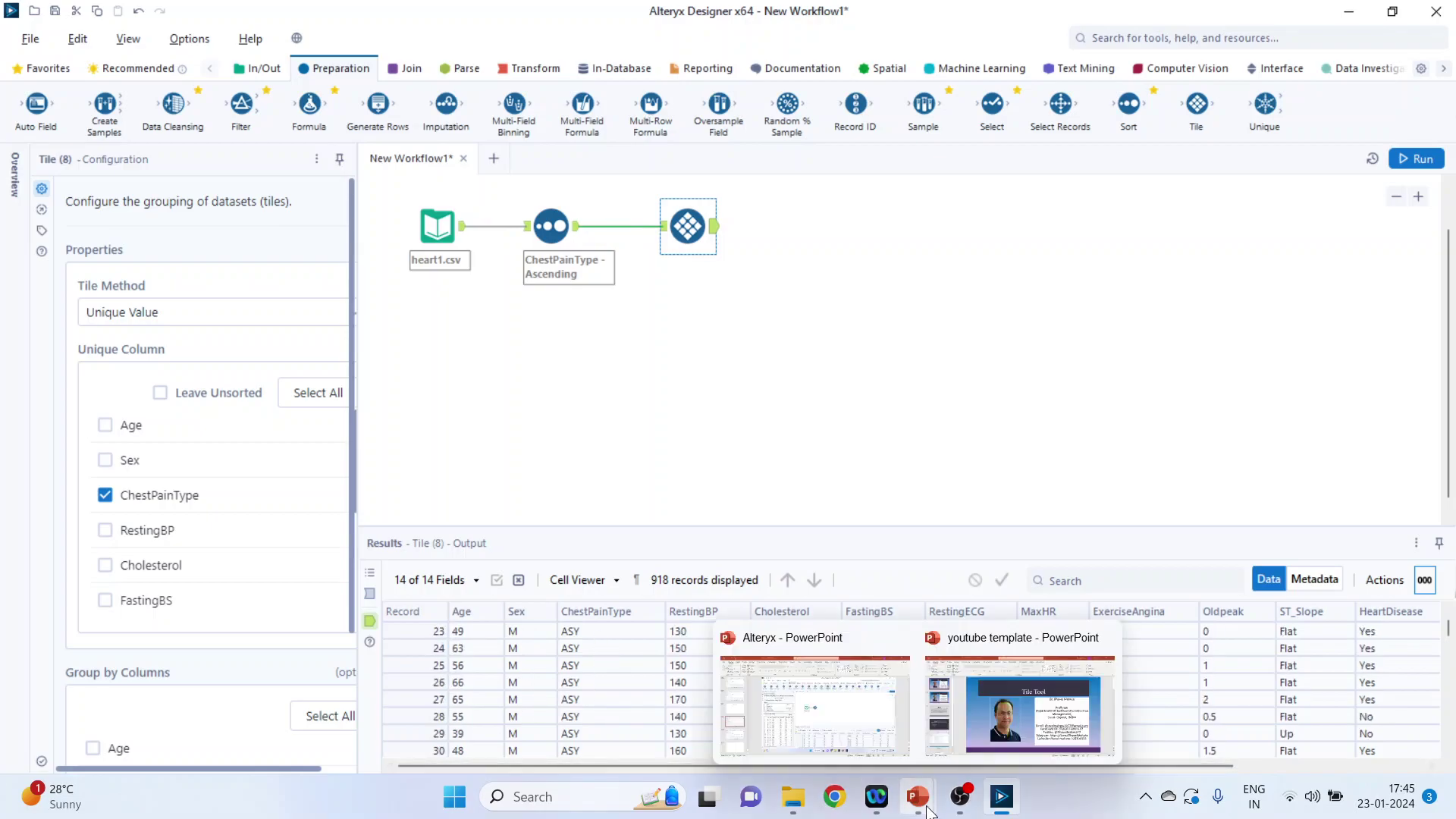